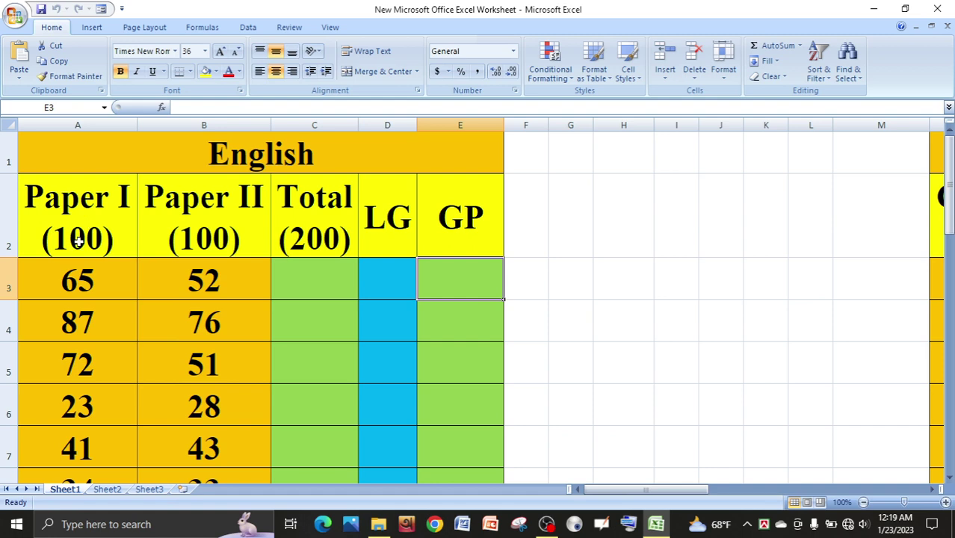
- Point out row 3's Paper I, Paper II and Total cells and highlight the score block
click(96, 280)
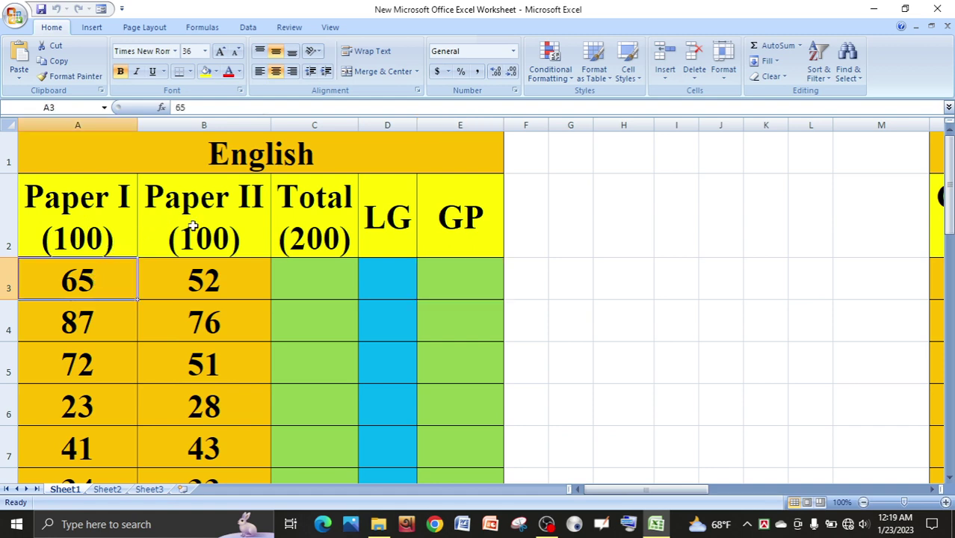
click(231, 278)
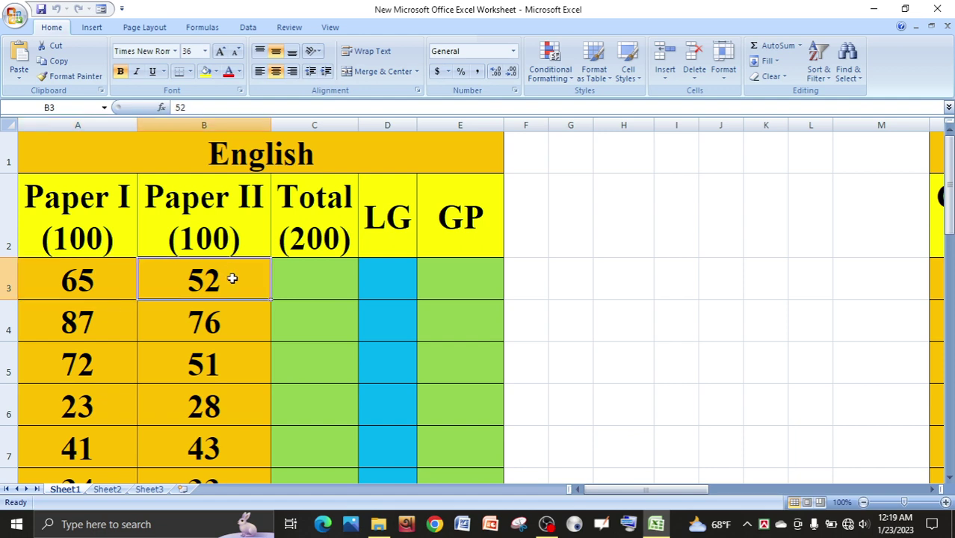
click(307, 278)
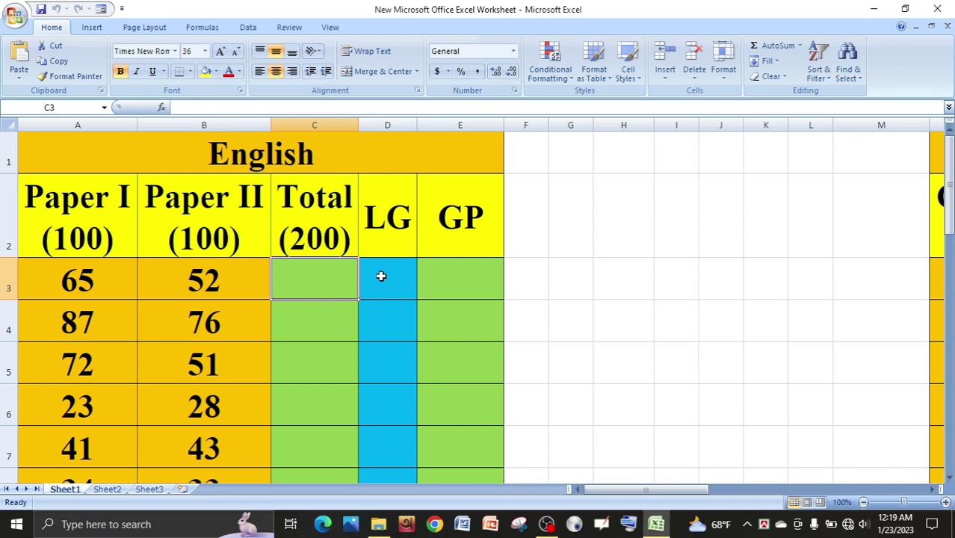
click(448, 279)
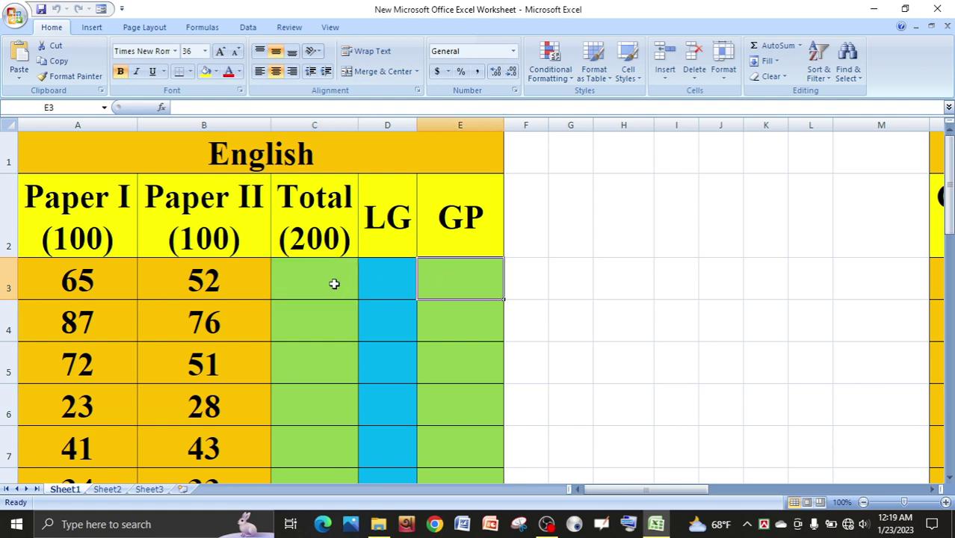
drag(332, 283, 437, 280)
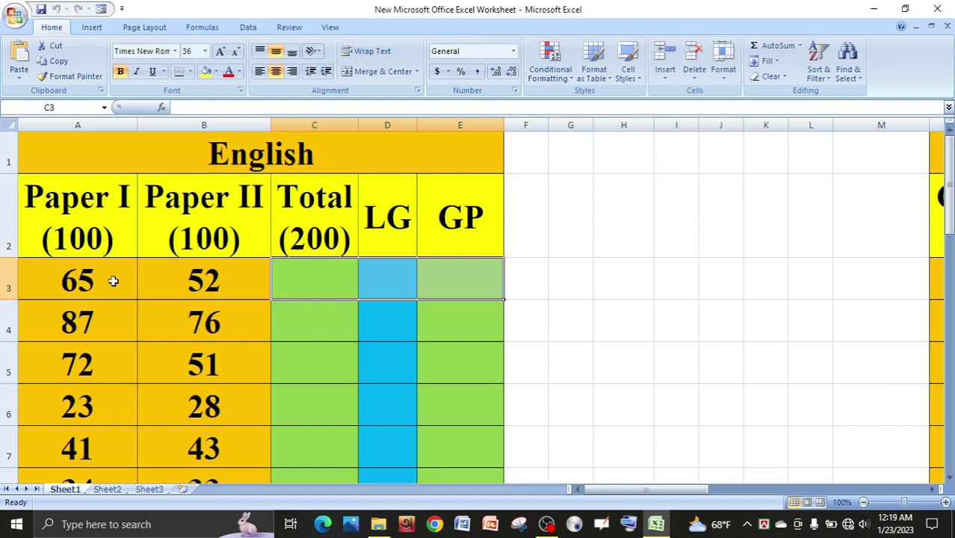
drag(113, 278, 194, 441)
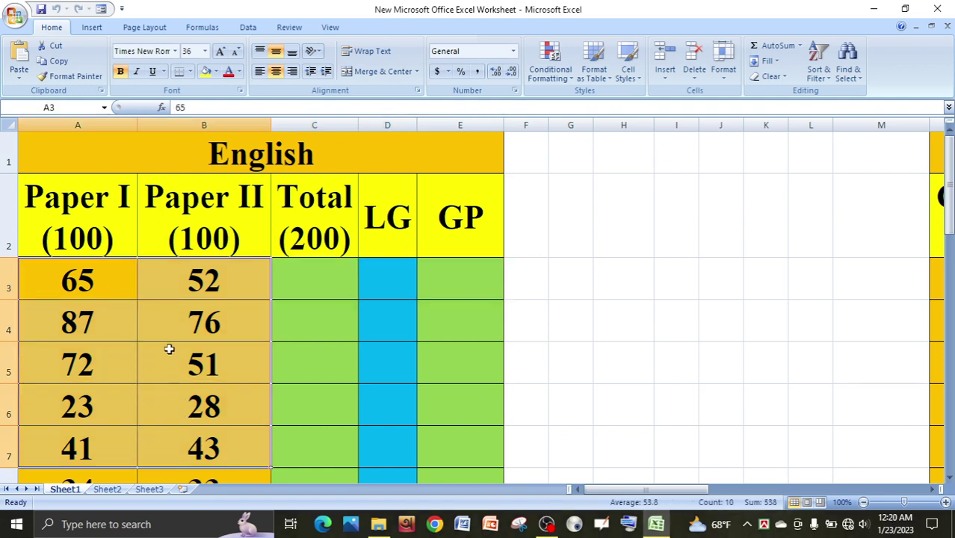
- Highlight the empty Total, LG and GP cells for rows 3 to 5
click(166, 287)
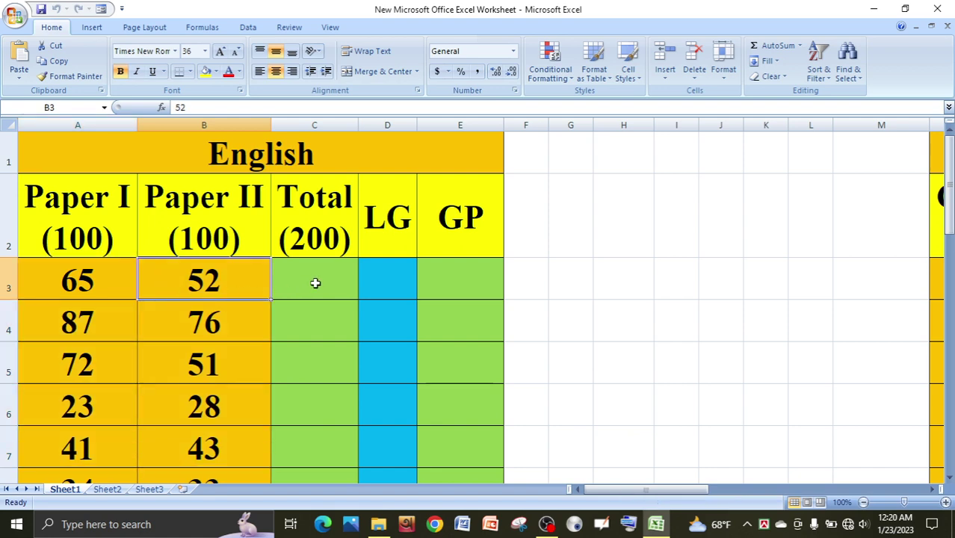
drag(315, 281, 438, 437)
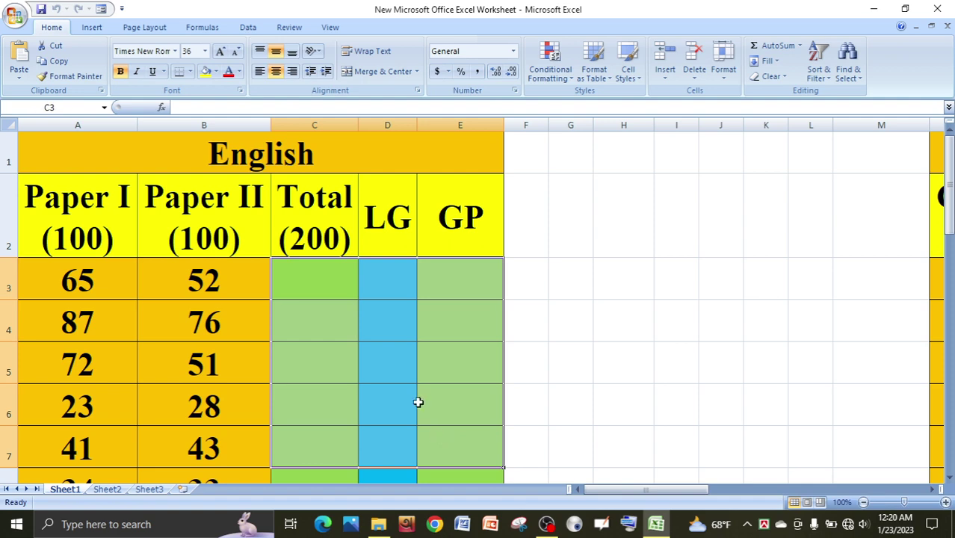
click(325, 286)
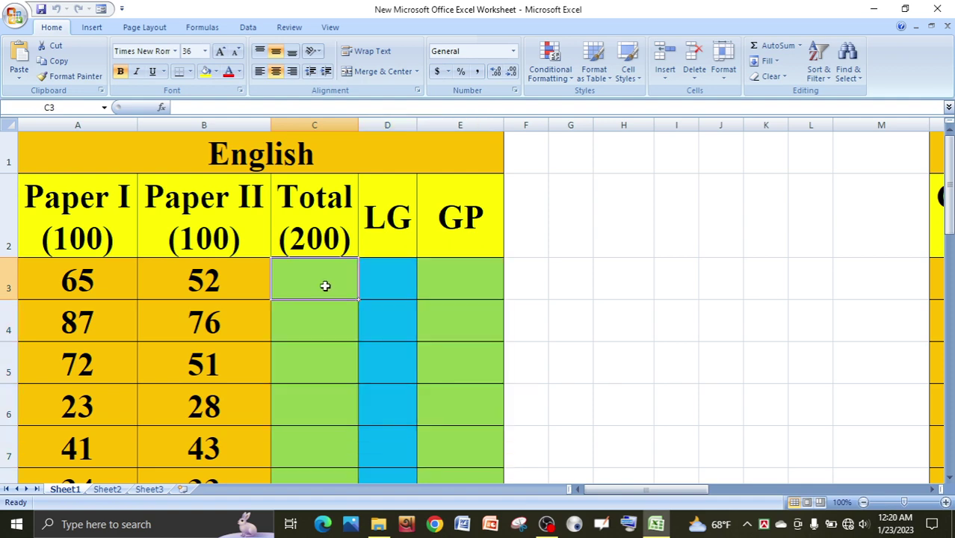
click(347, 334)
click(318, 284)
mouse_move(318, 283)
mouse_down()
mouse_move(429, 284)
mouse_move(439, 352)
mouse_move(354, 315)
mouse_move(329, 286)
mouse_up()
drag(328, 284, 445, 344)
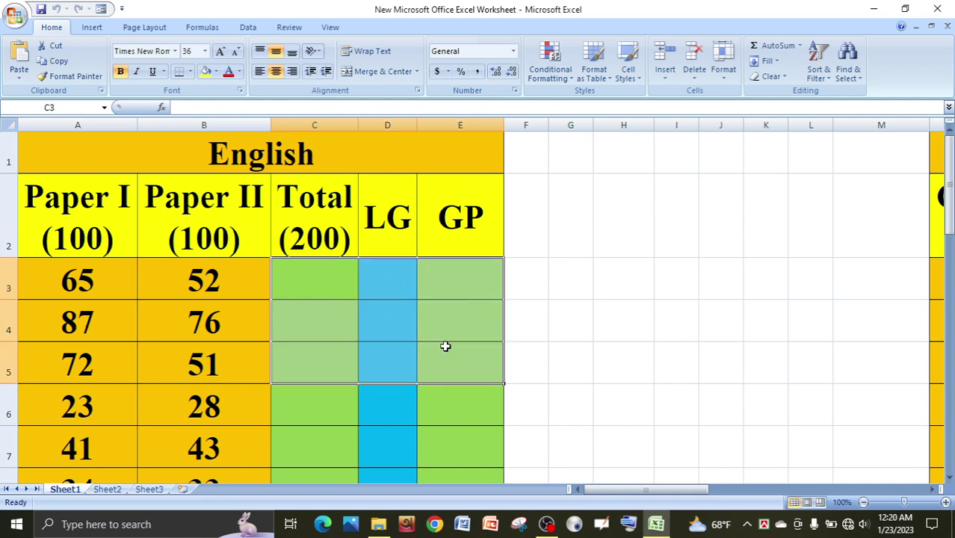
click(342, 288)
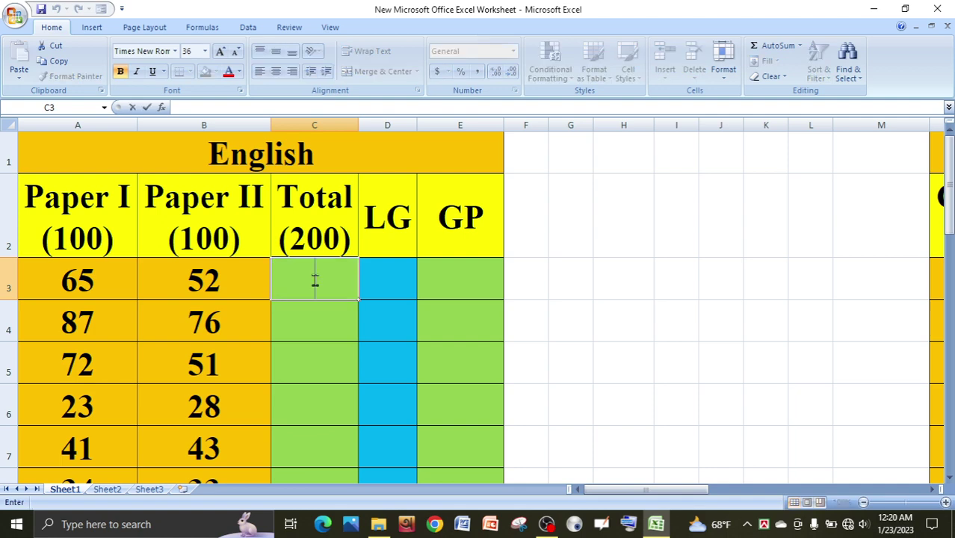
- Select Total cell C3 and highlight its contents in the formula bar
click(315, 320)
click(311, 283)
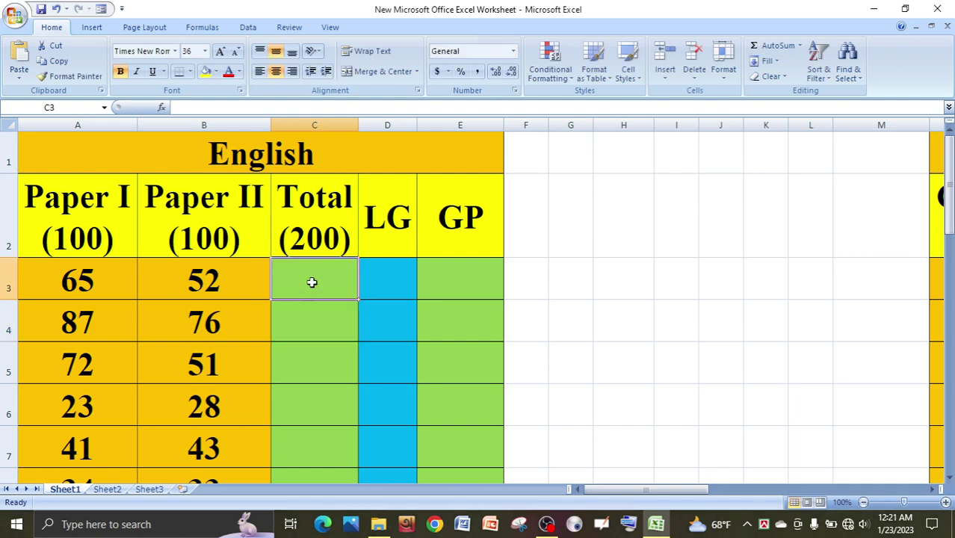
click(209, 107)
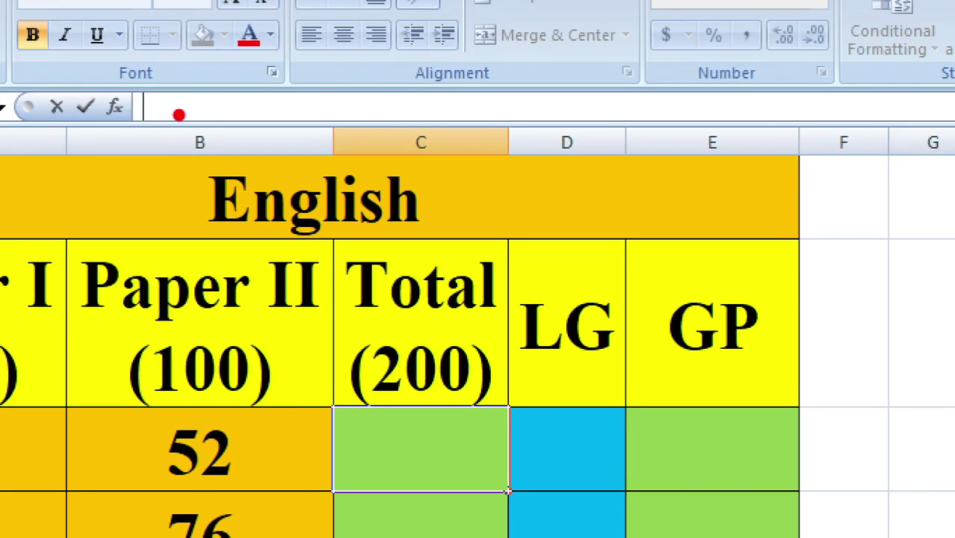
drag(148, 110, 493, 108)
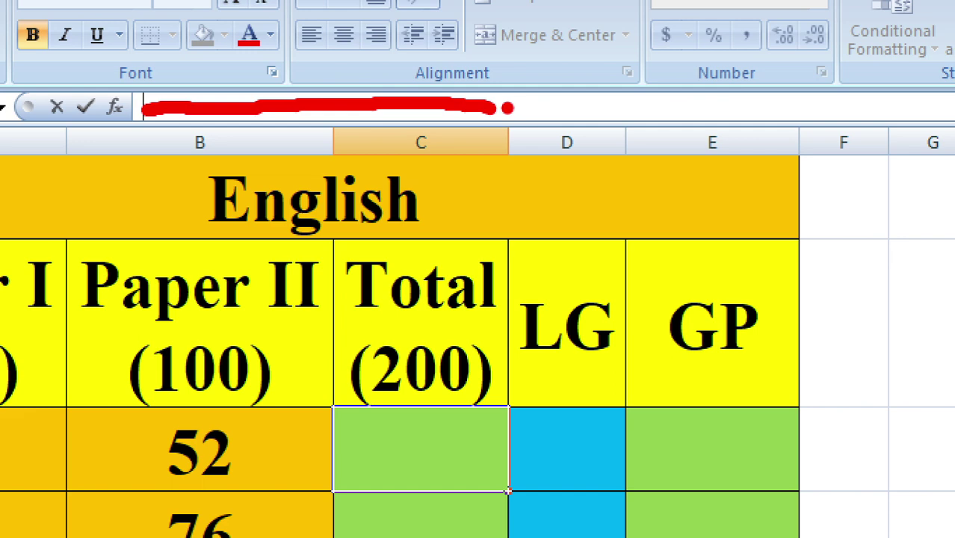
drag(502, 107, 679, 105)
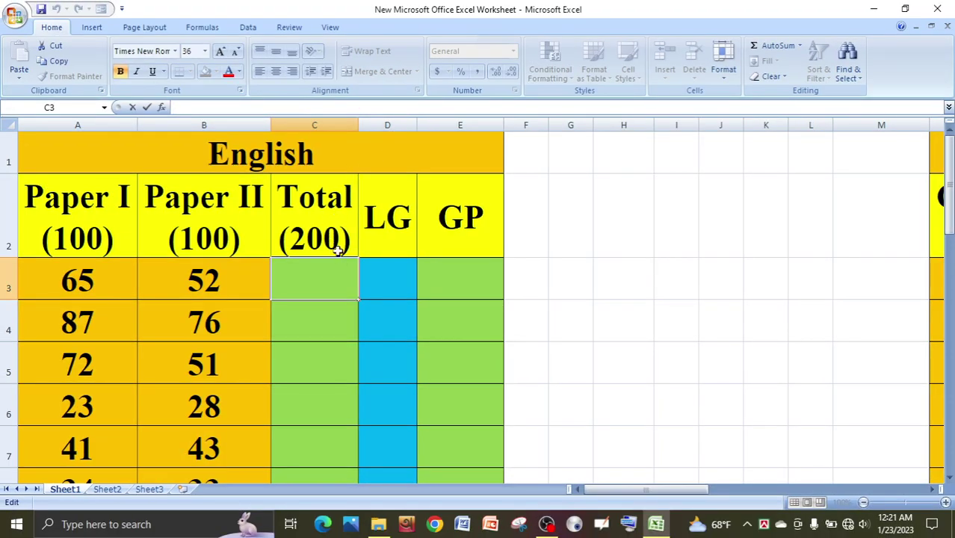
- Merge the block F1:M7 into one cell and left-align it
click(533, 157)
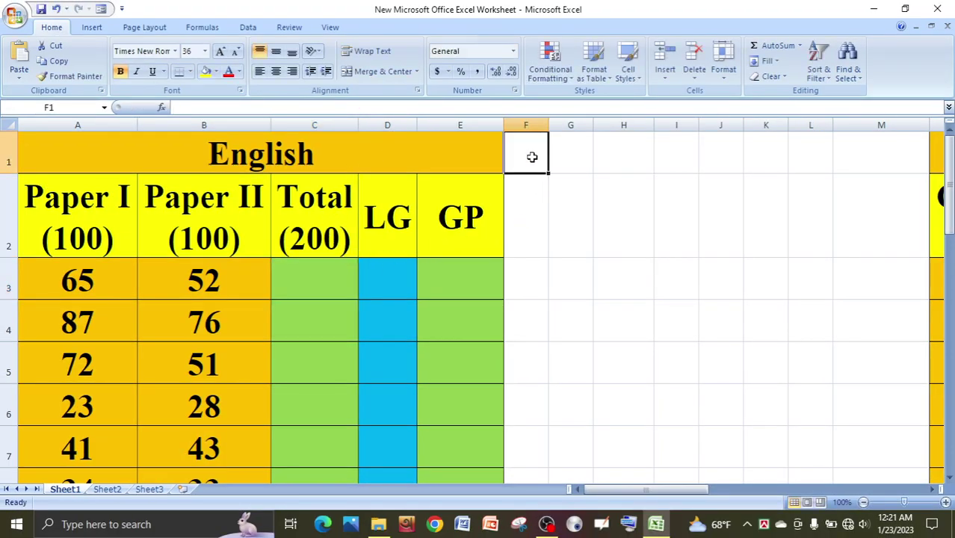
drag(533, 157, 876, 448)
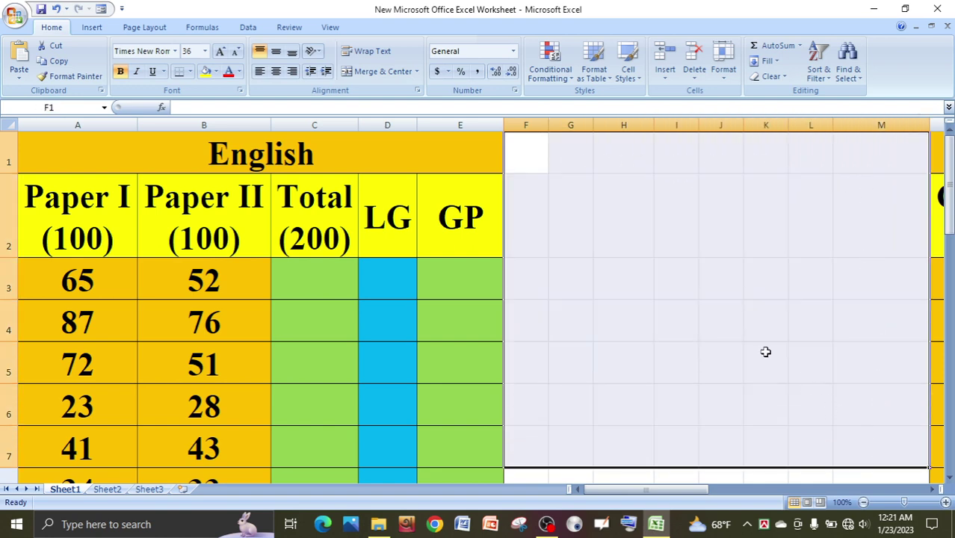
click(376, 72)
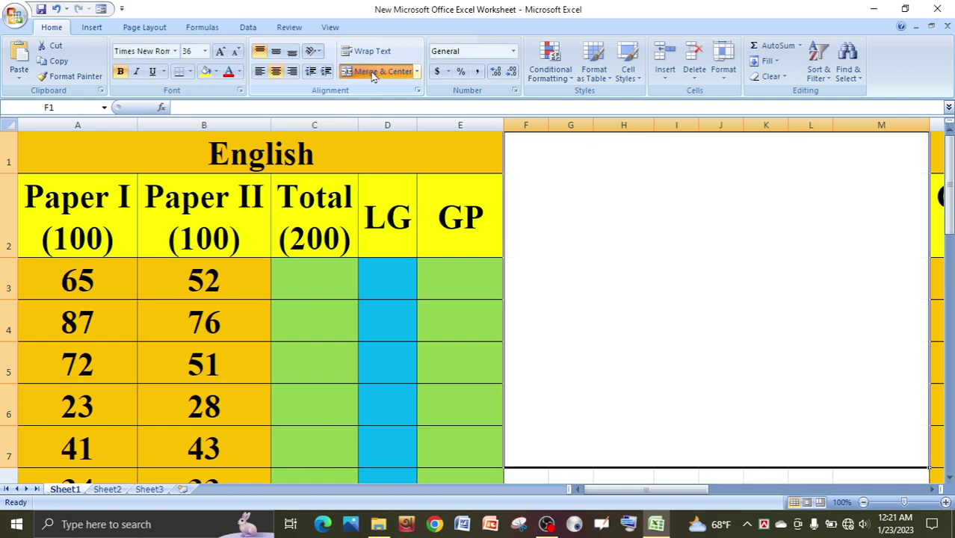
click(265, 74)
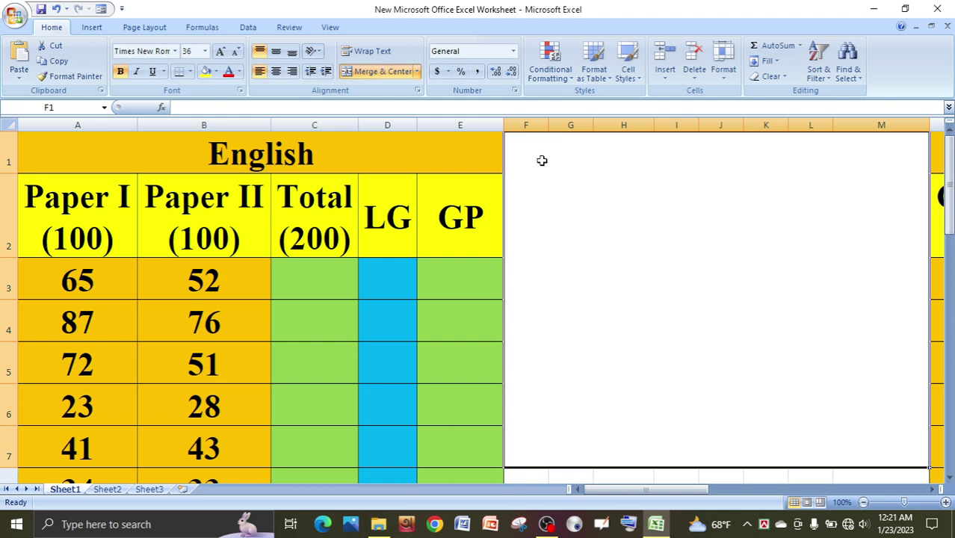
- Draft =SUM(A3+B3) in the merged cell, then select and delete the formula text
text(=)
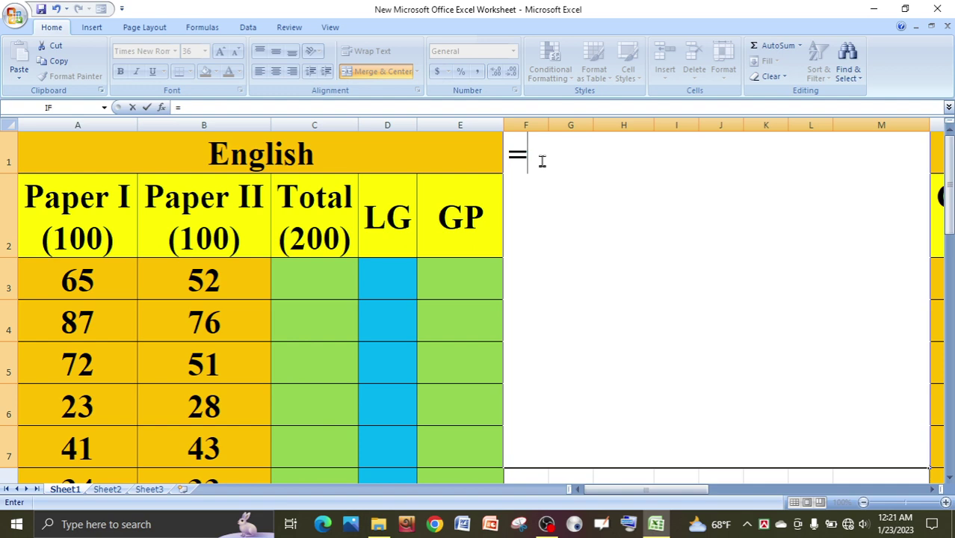
text(su)
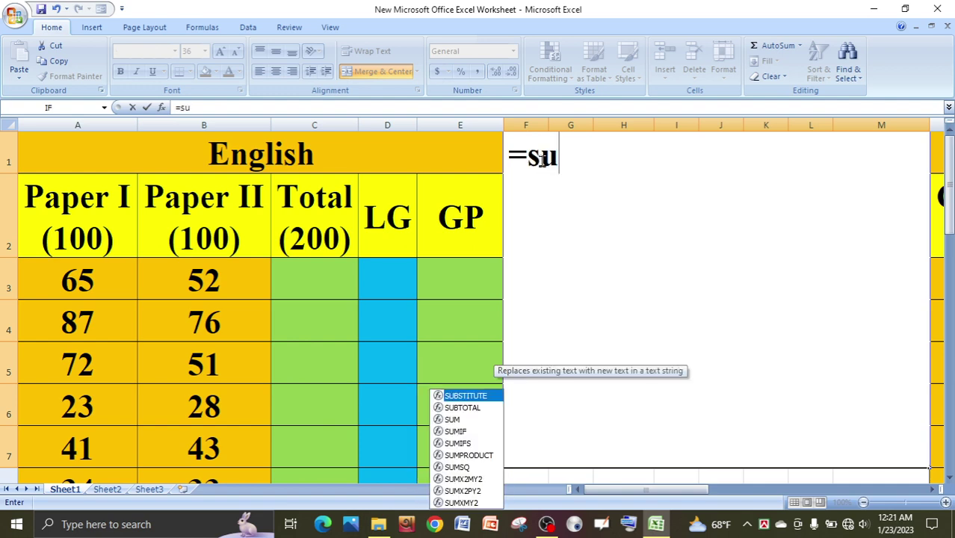
text(m)
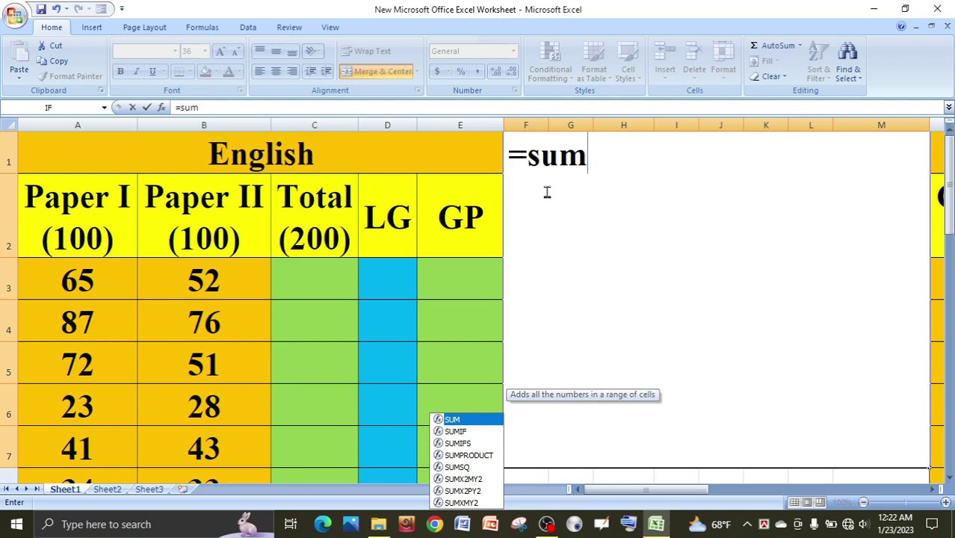
key(Tab)
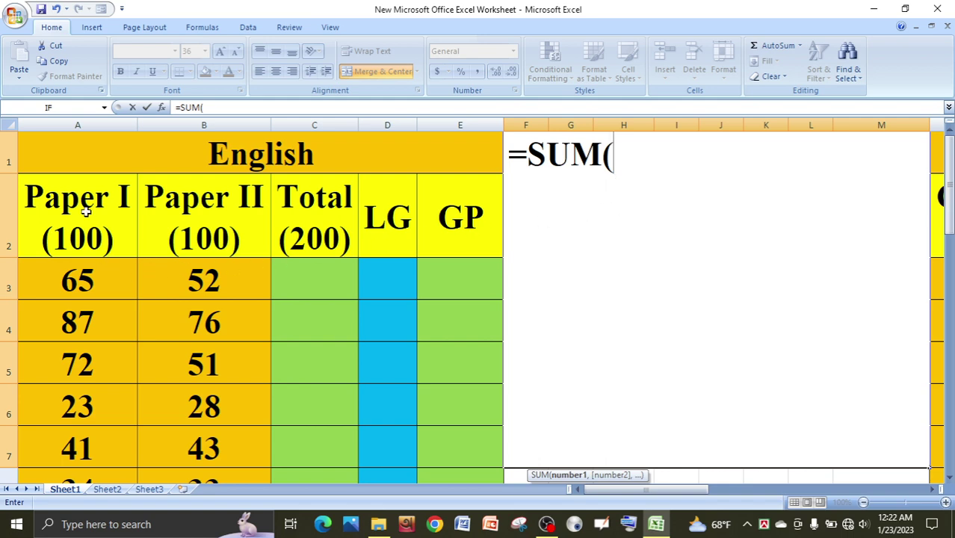
click(83, 280)
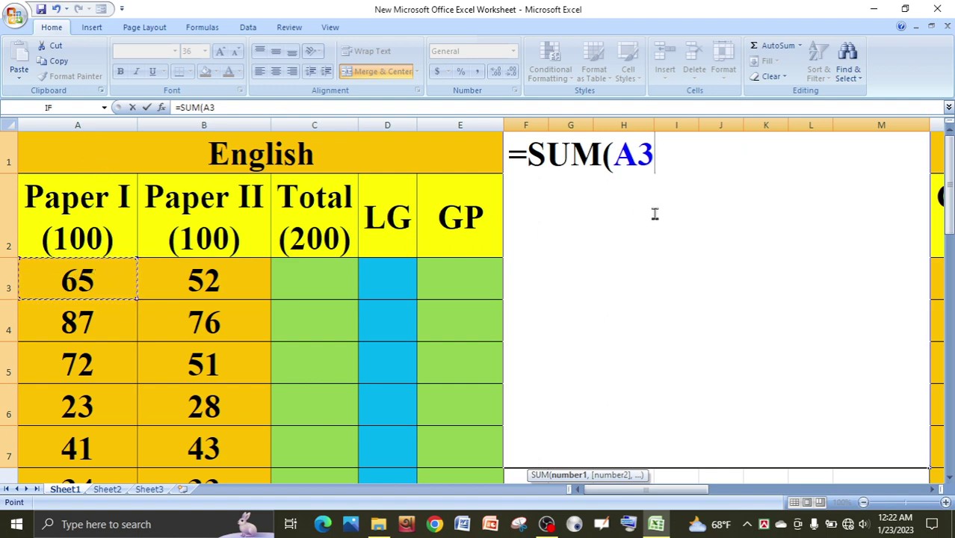
text(+)
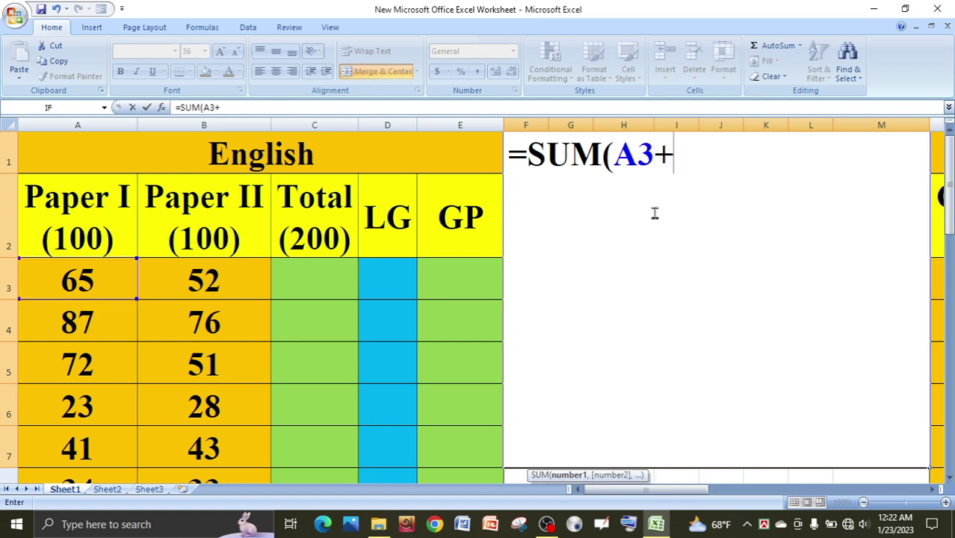
click(211, 280)
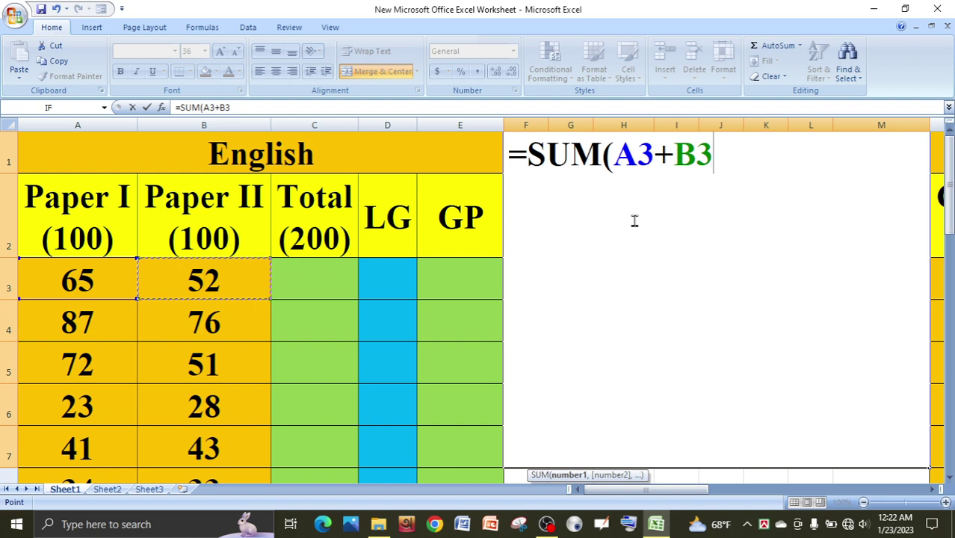
text())
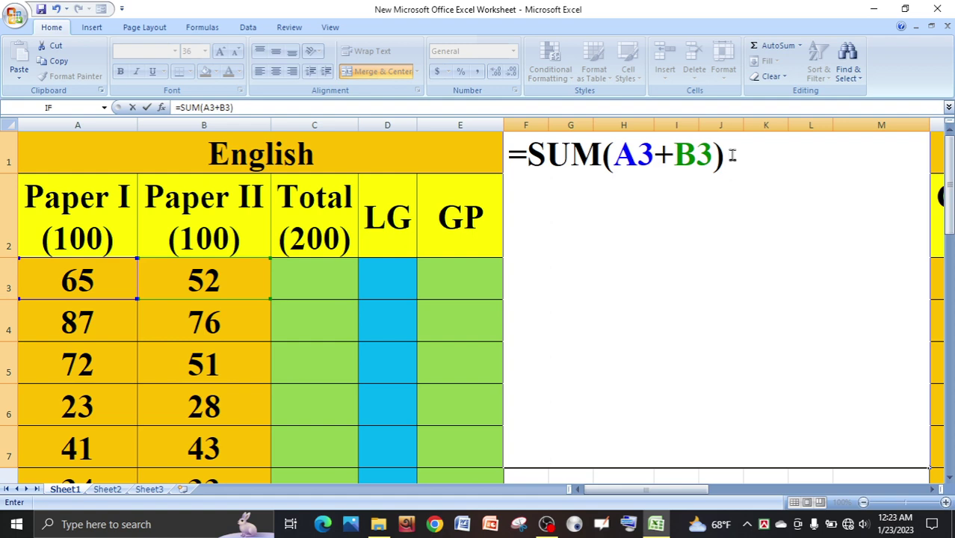
drag(733, 156, 509, 154)
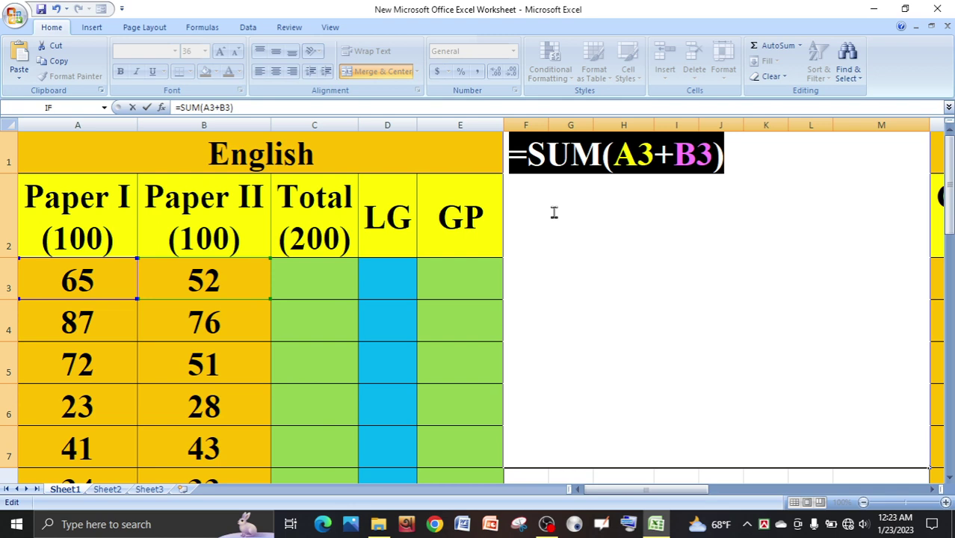
key(Delete)
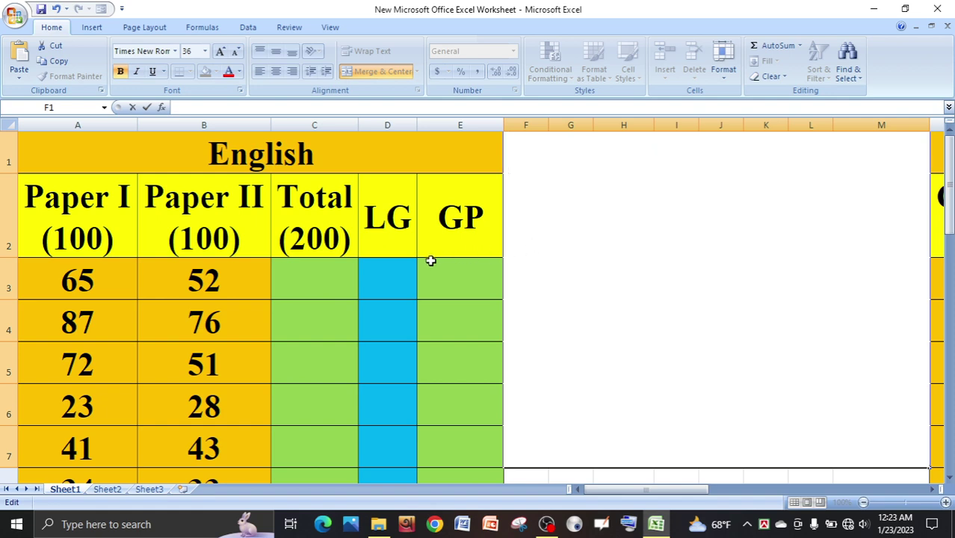
- Paste the SUM formula into C3 (117) and fill it down the Total column to row 8
click(310, 278)
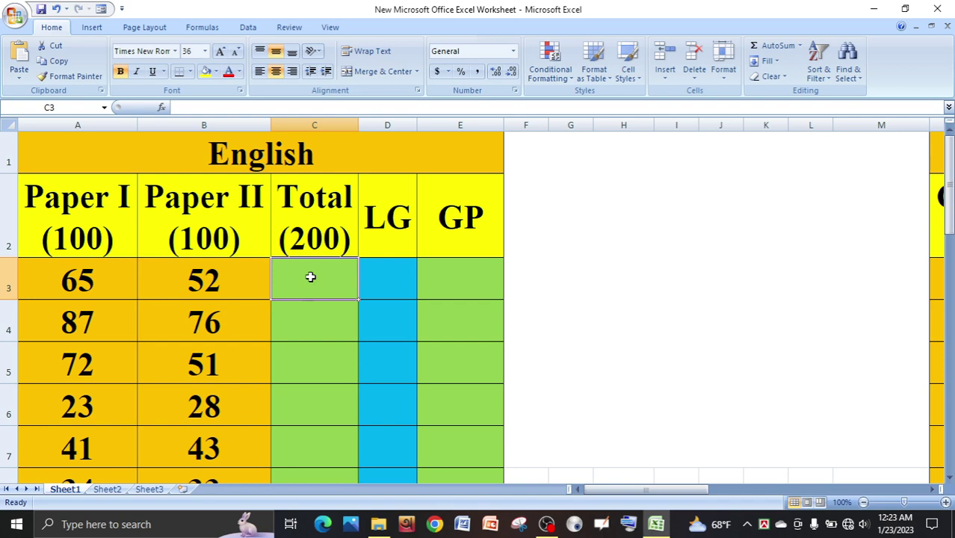
key(ctrl+v)
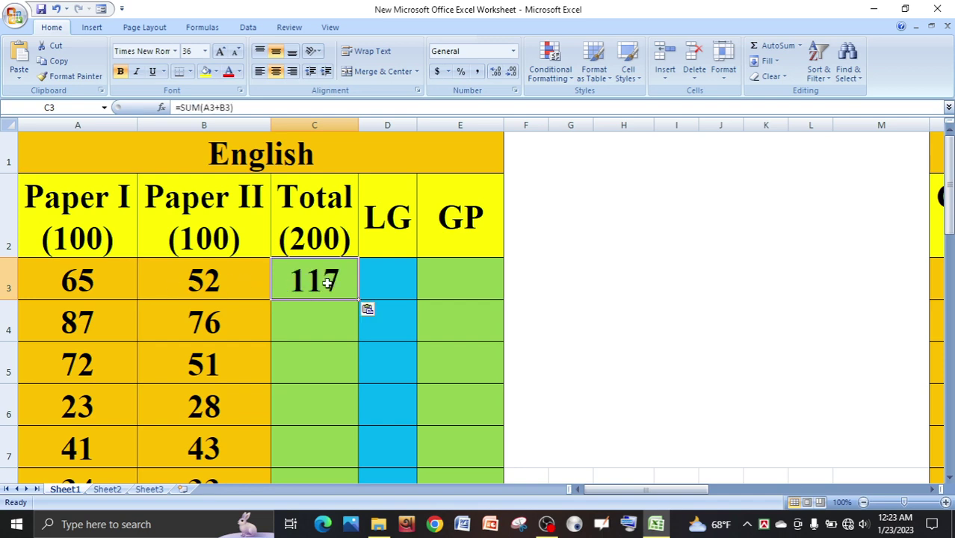
click(330, 316)
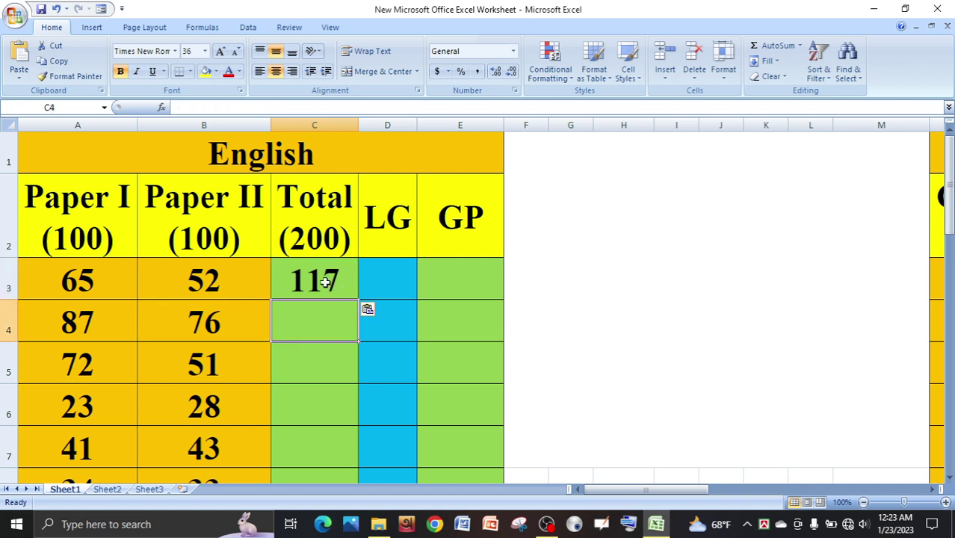
click(326, 281)
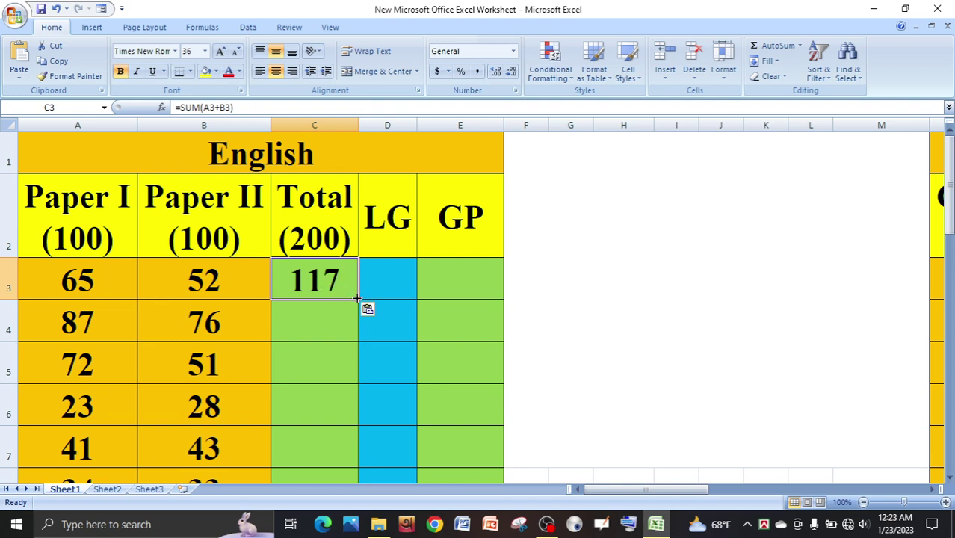
drag(357, 298, 344, 381)
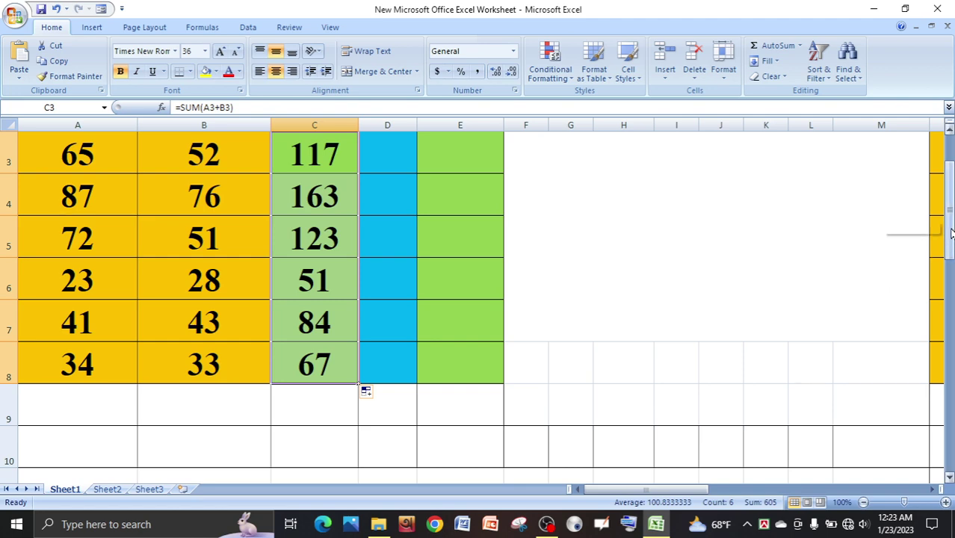
drag(949, 238, 952, 212)
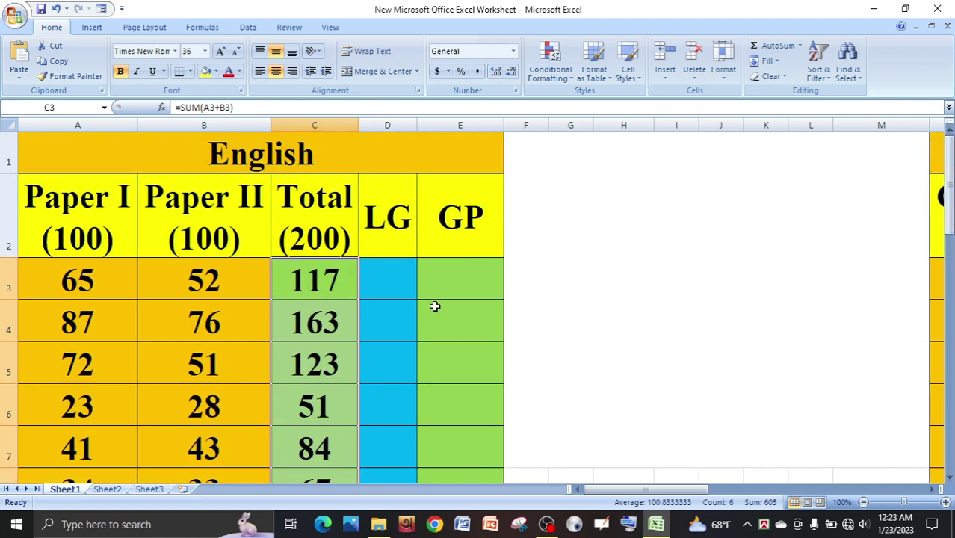
- Type =IF(C3>=160,"A+", into the merged cell, adding the quotes around A+
click(390, 280)
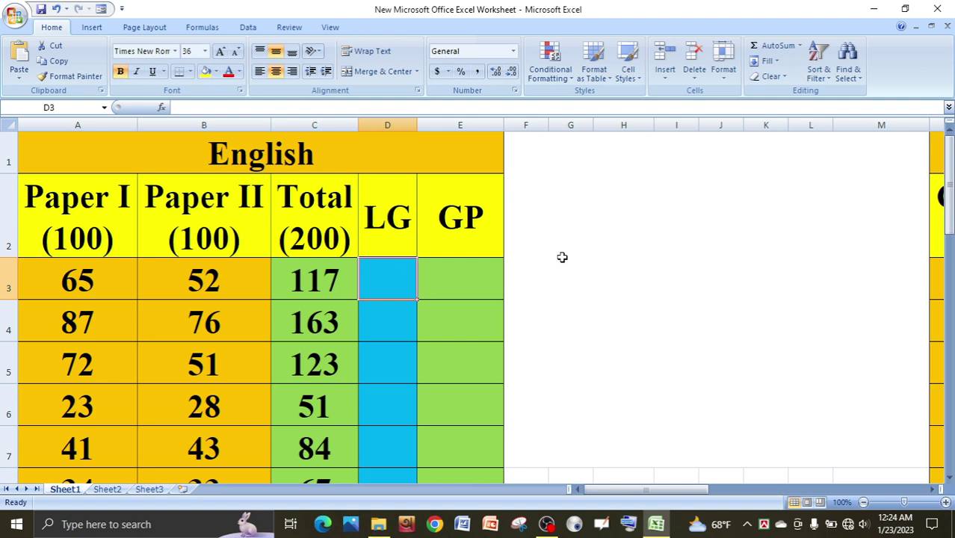
click(577, 225)
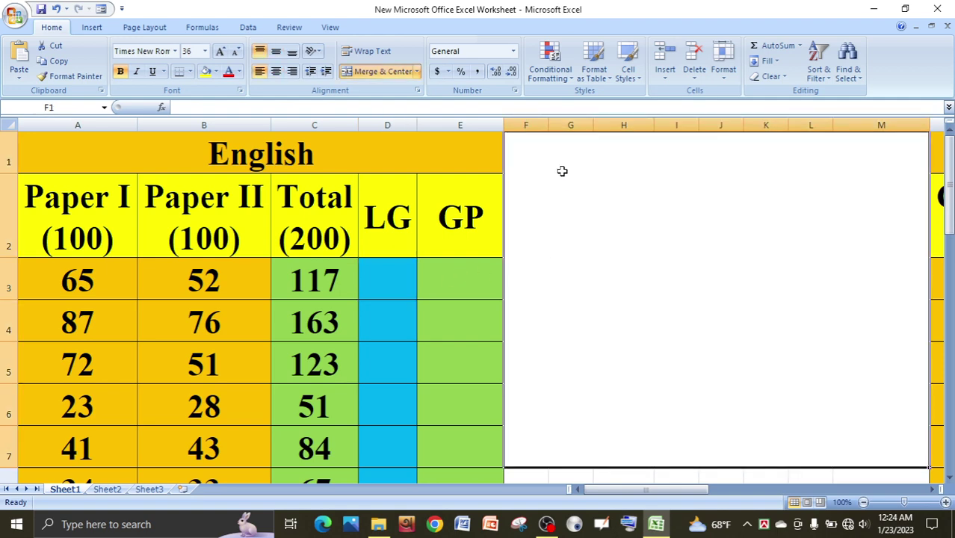
text(=)
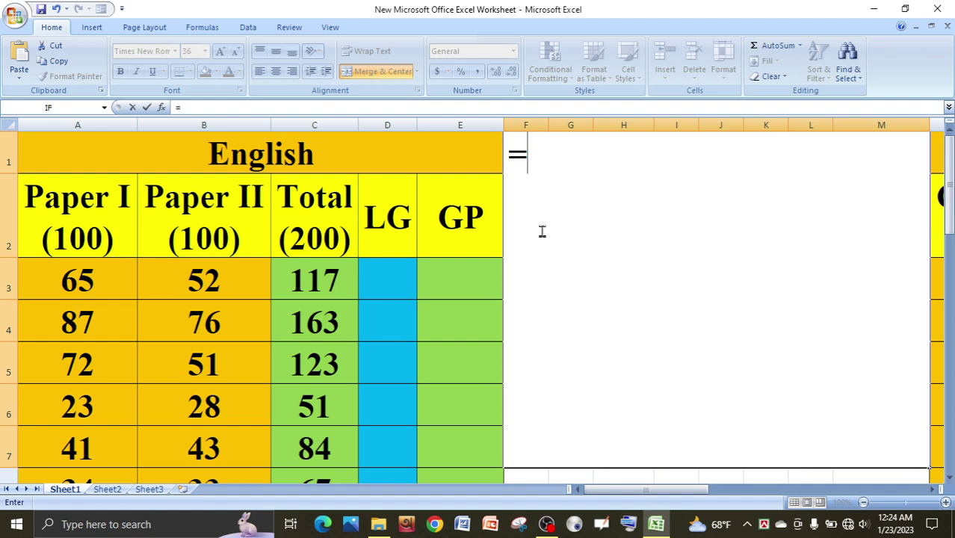
text(if)
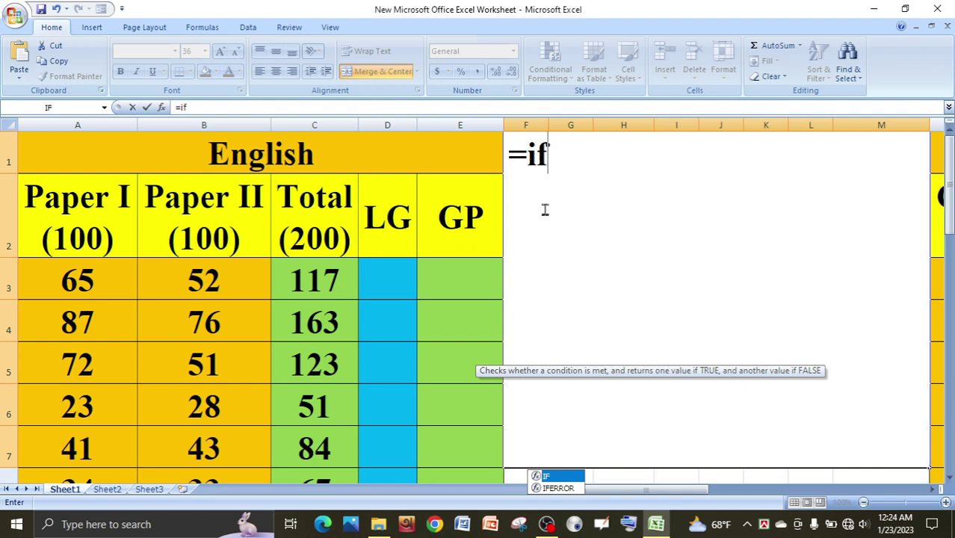
key(Tab)
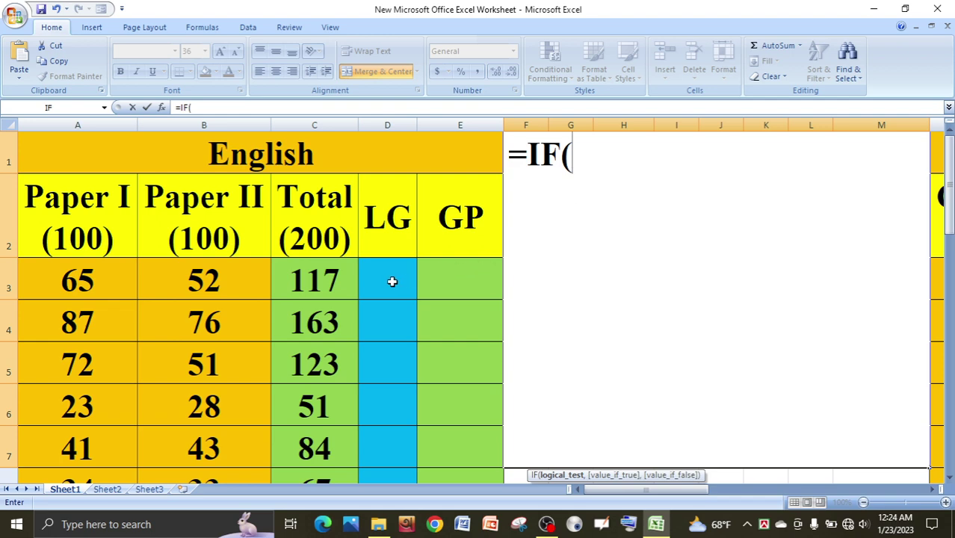
click(311, 281)
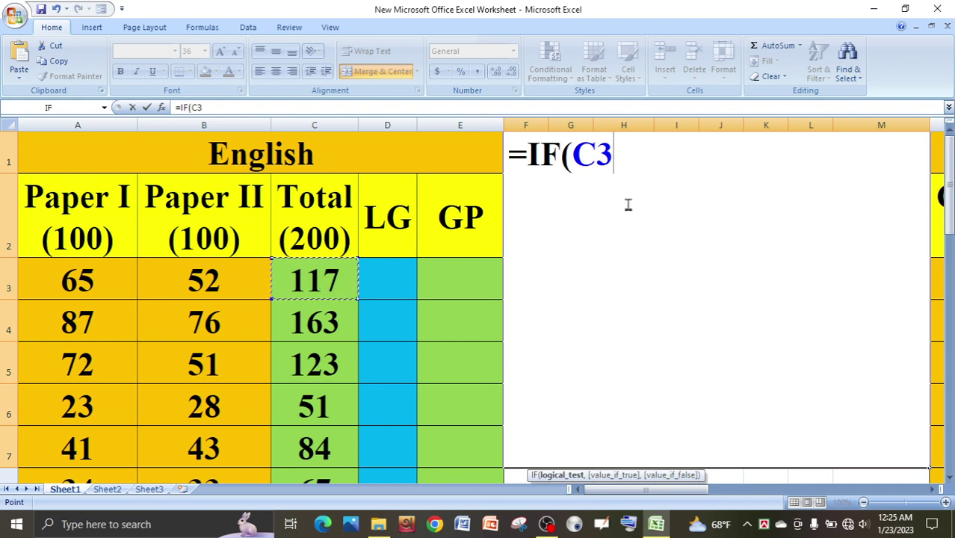
text(>)
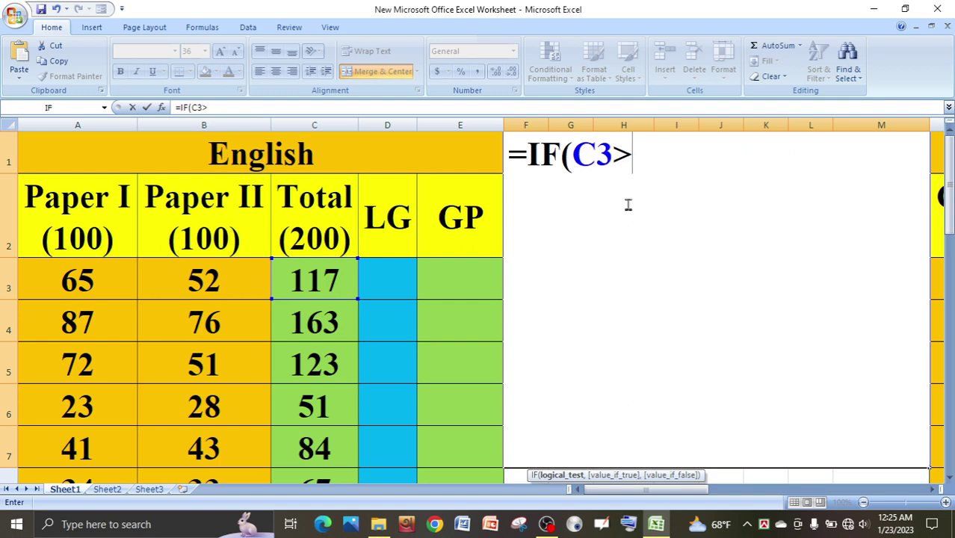
text(=1)
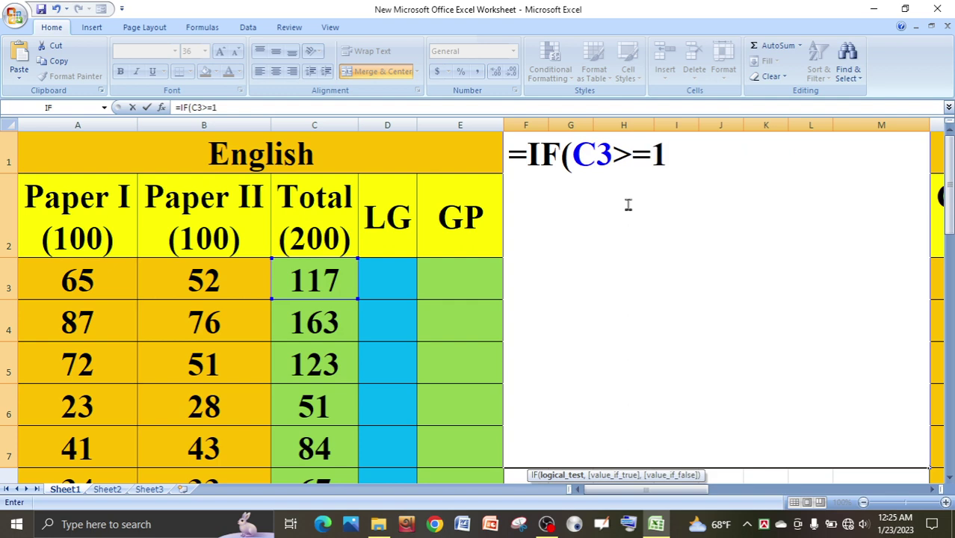
text(60)
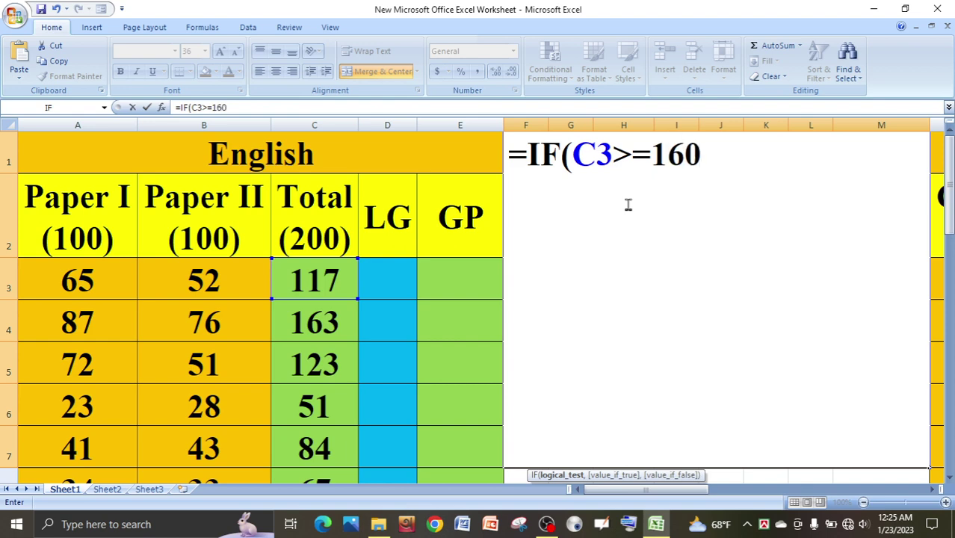
text(,)
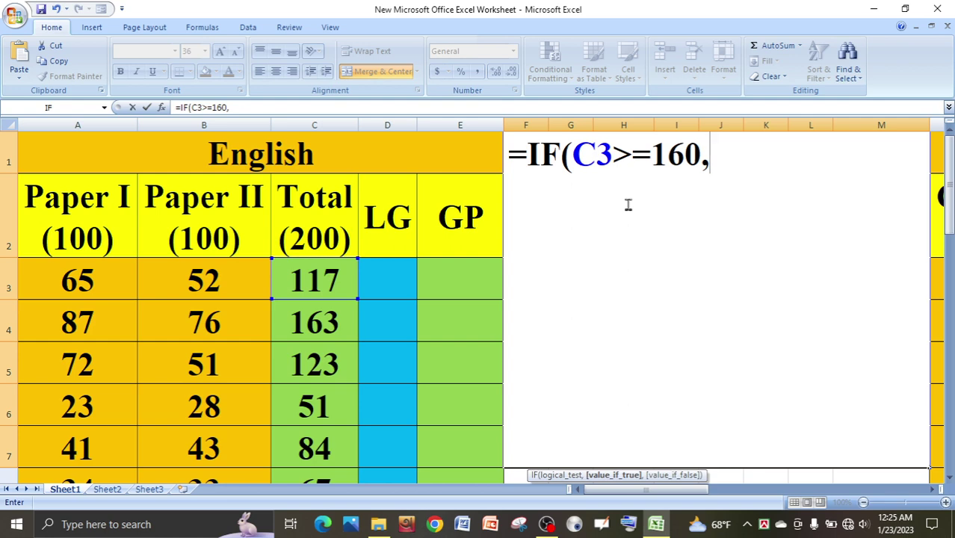
text(A)
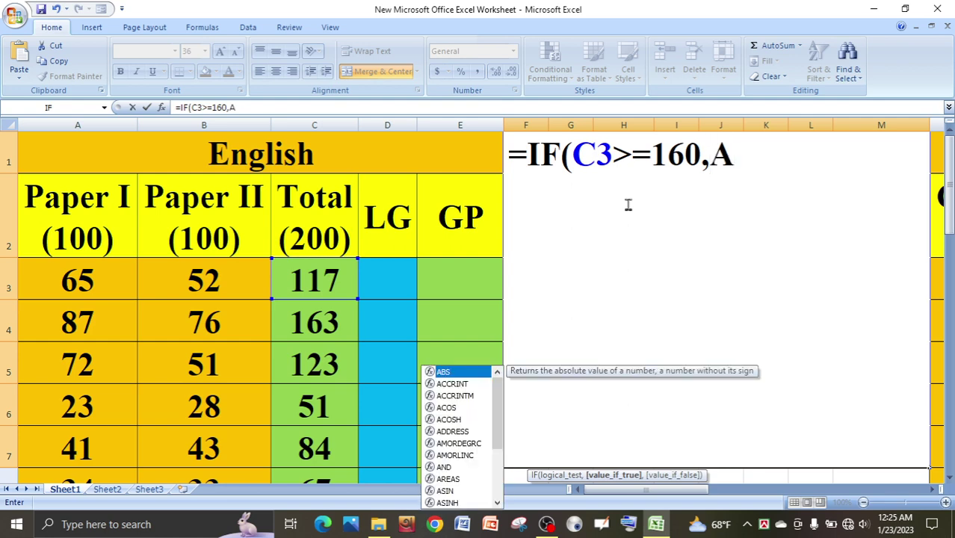
text(+)
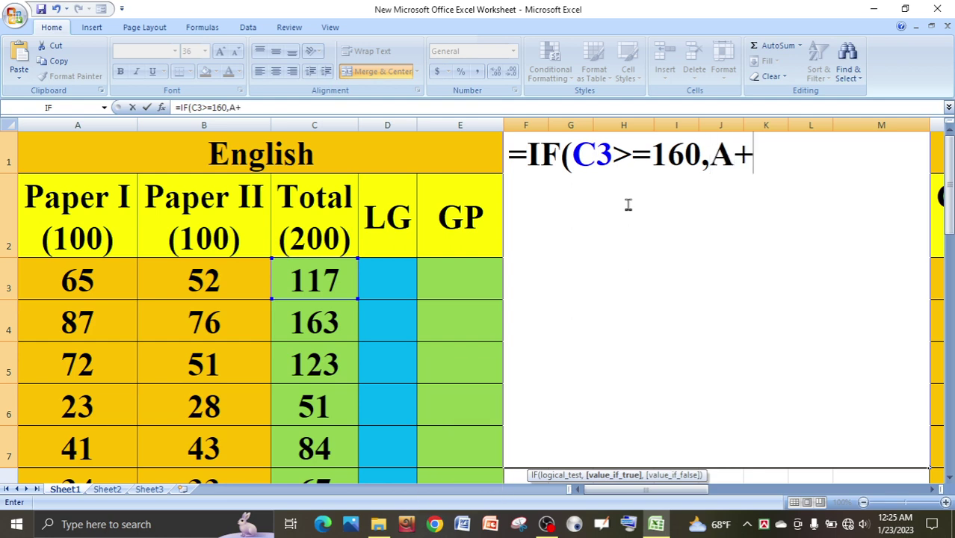
click(714, 155)
text(")
key(Right)
key(Right)
text(")
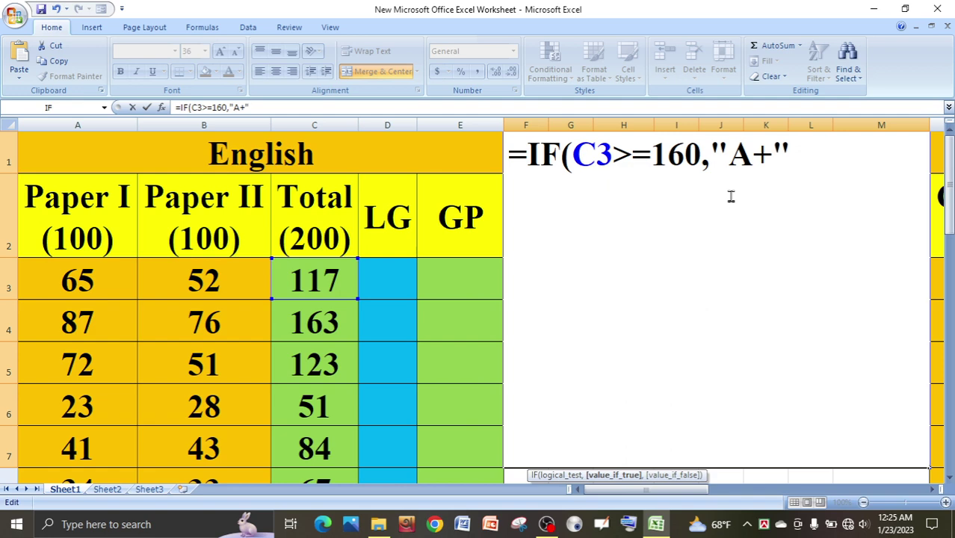
text(,)
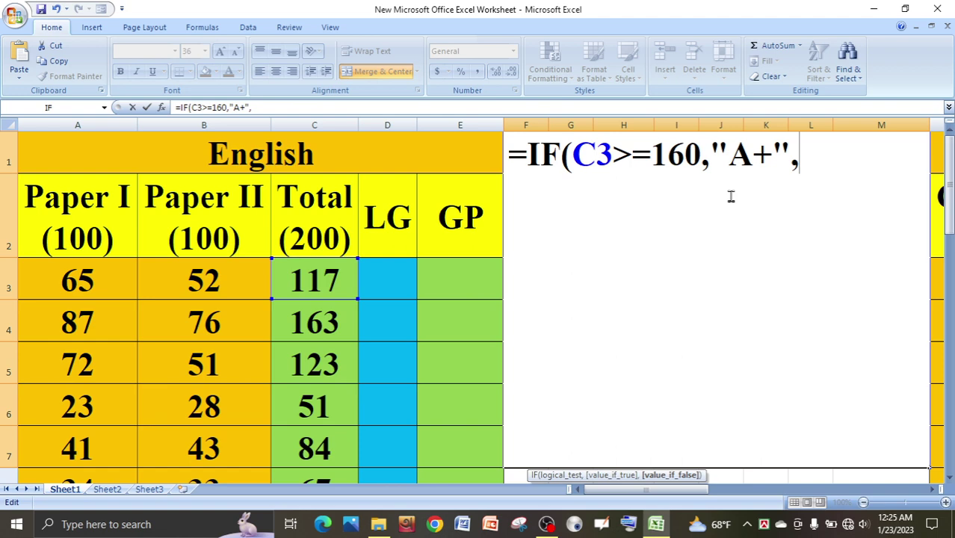
- Nest tests C3>=140 giving "A" and C3>=120 giving "A-", then start another IF
text(if)
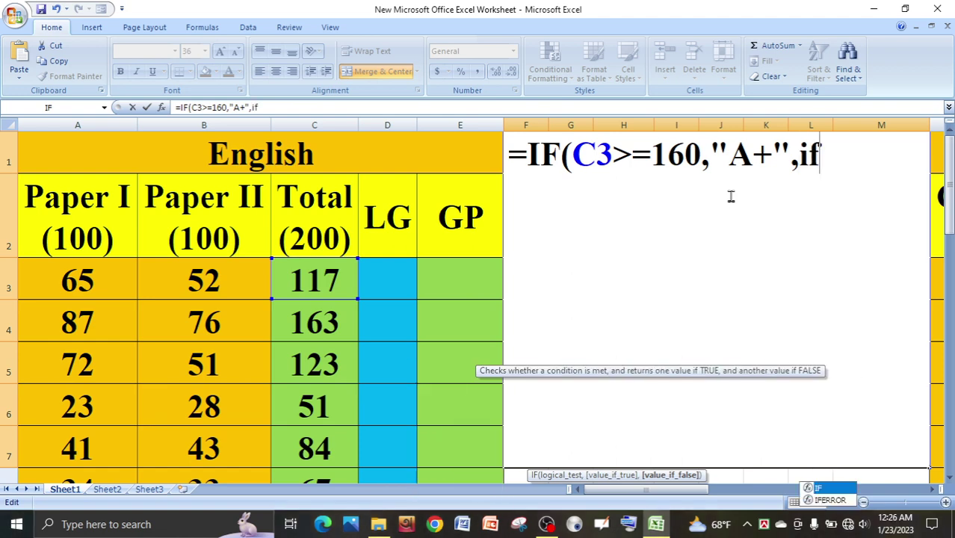
key(Tab)
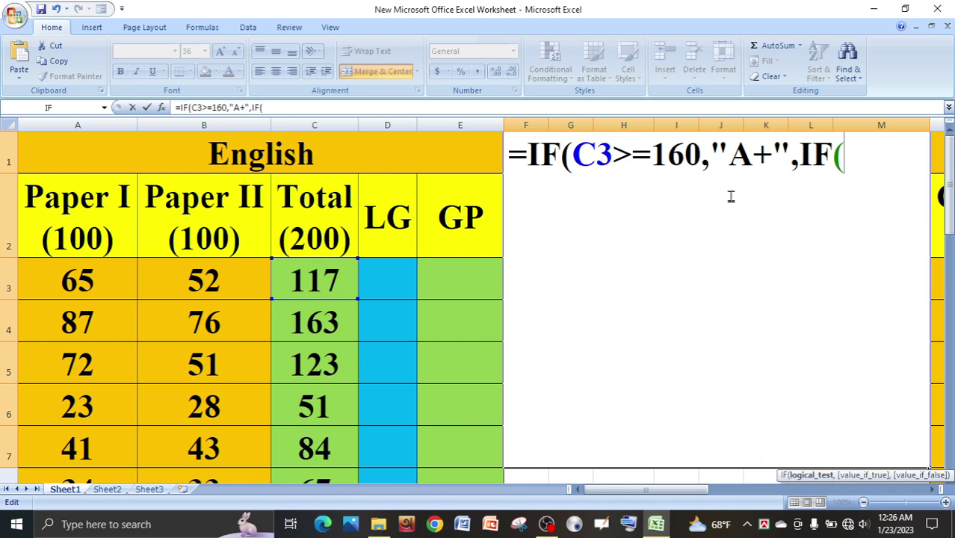
text(C)
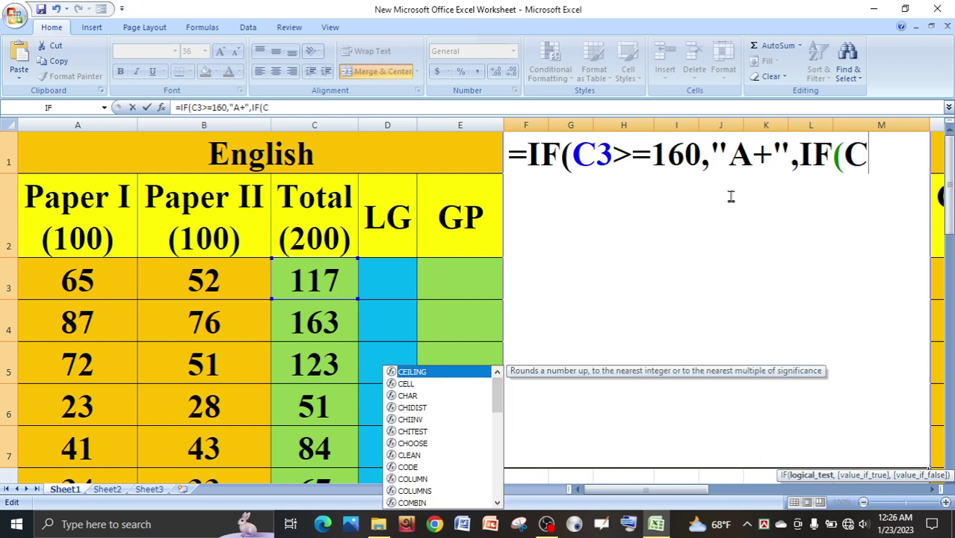
text(3)
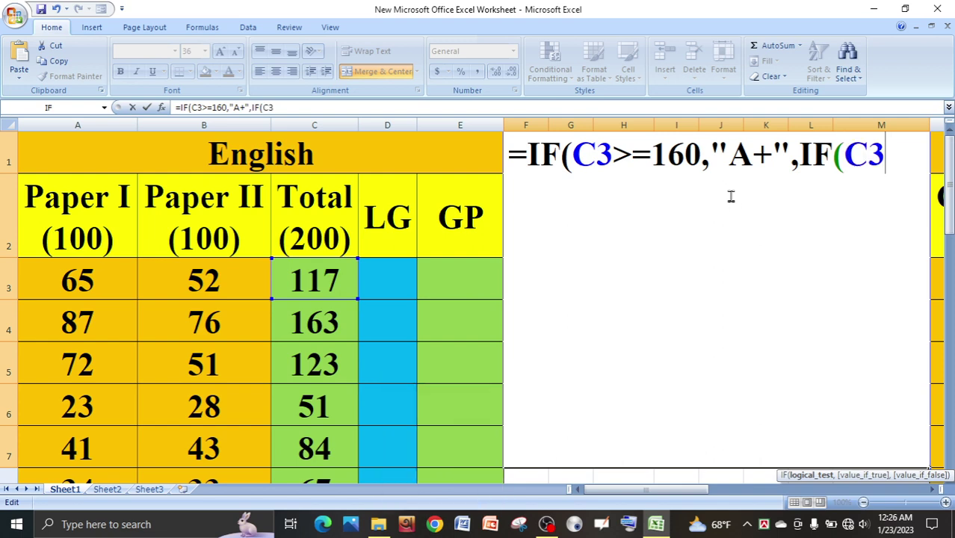
text(>=140)
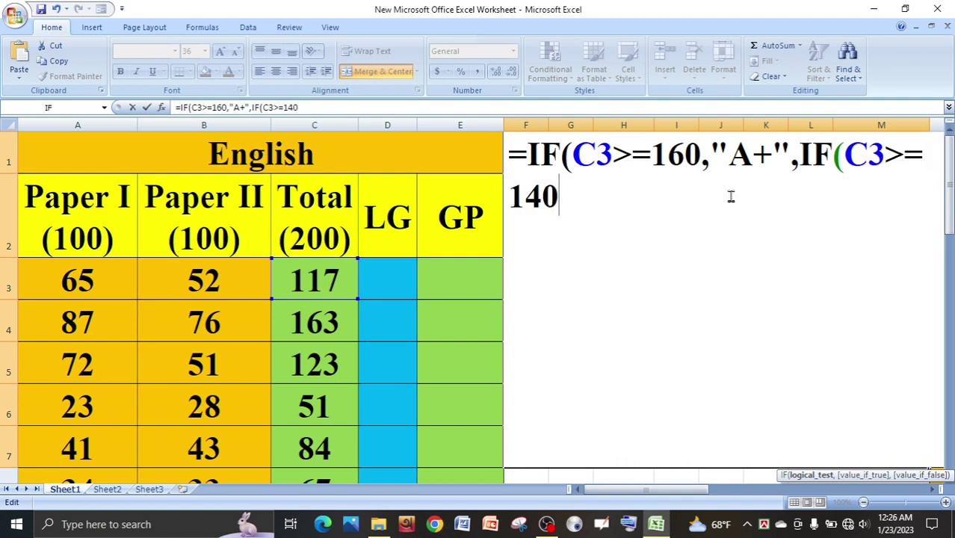
text(,)
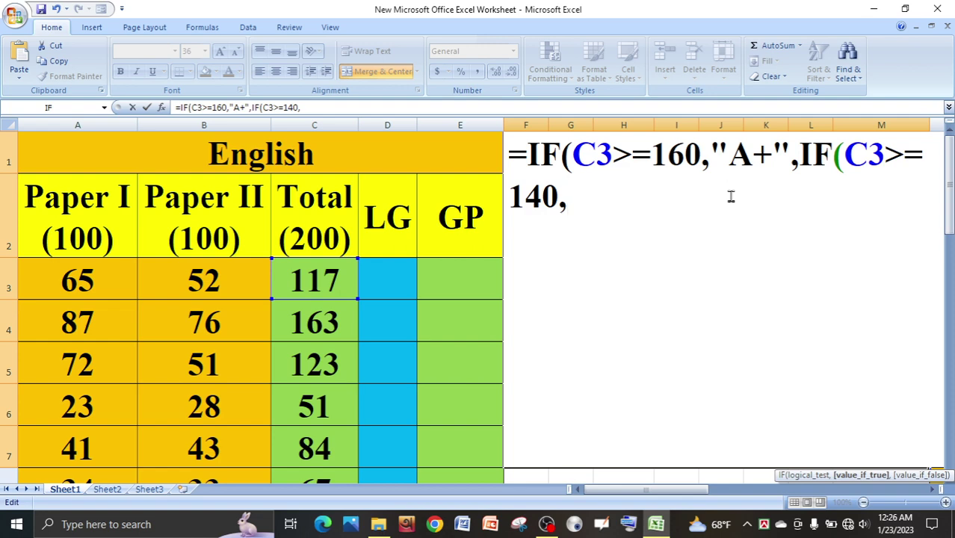
text("A")
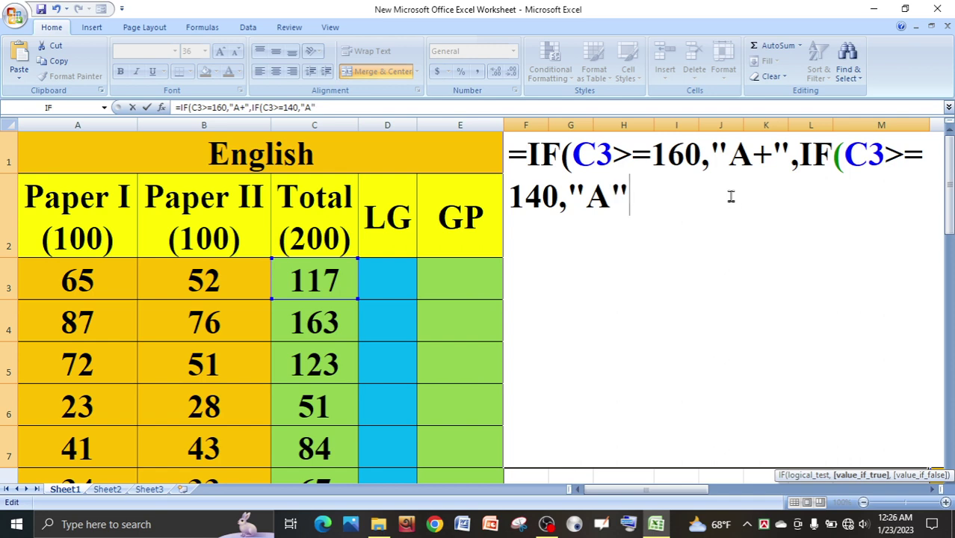
text(,)
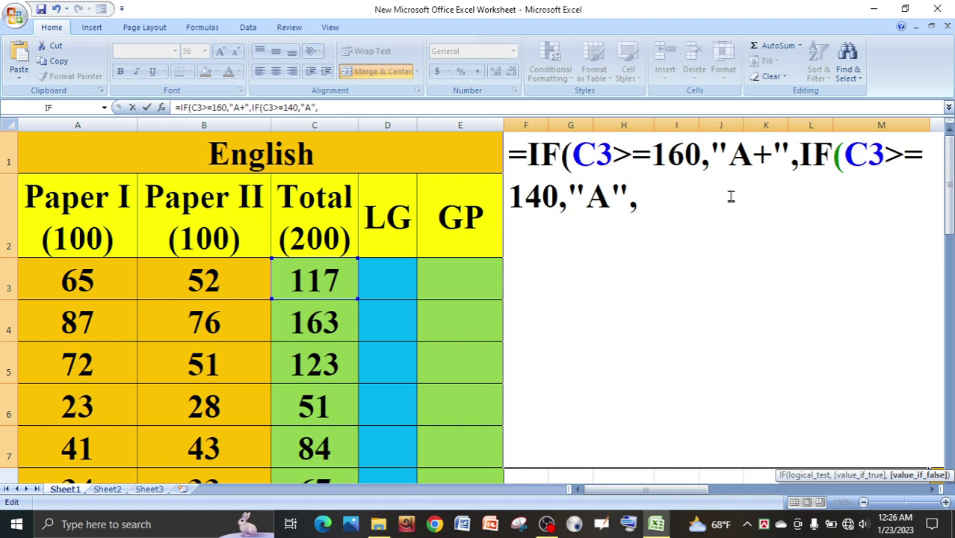
text(if)
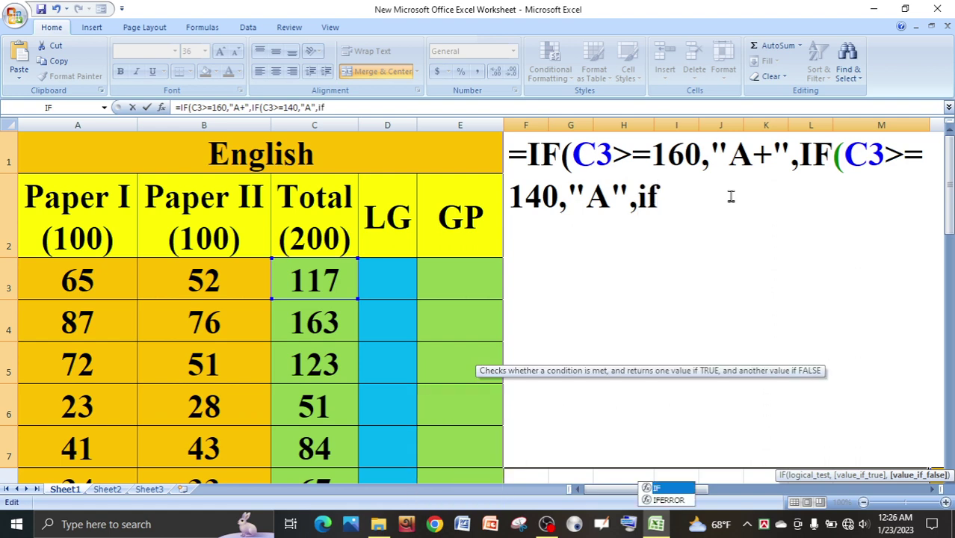
key(Tab)
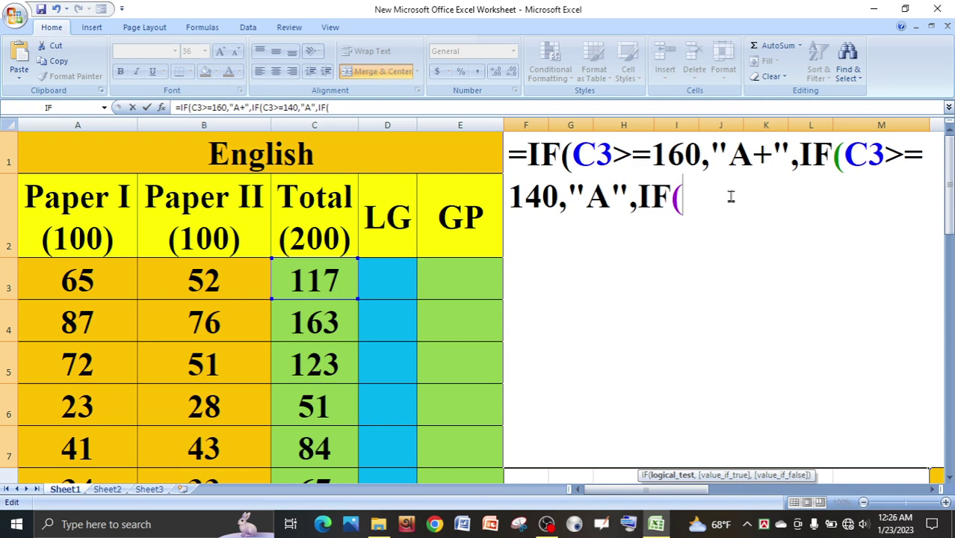
text(C3)
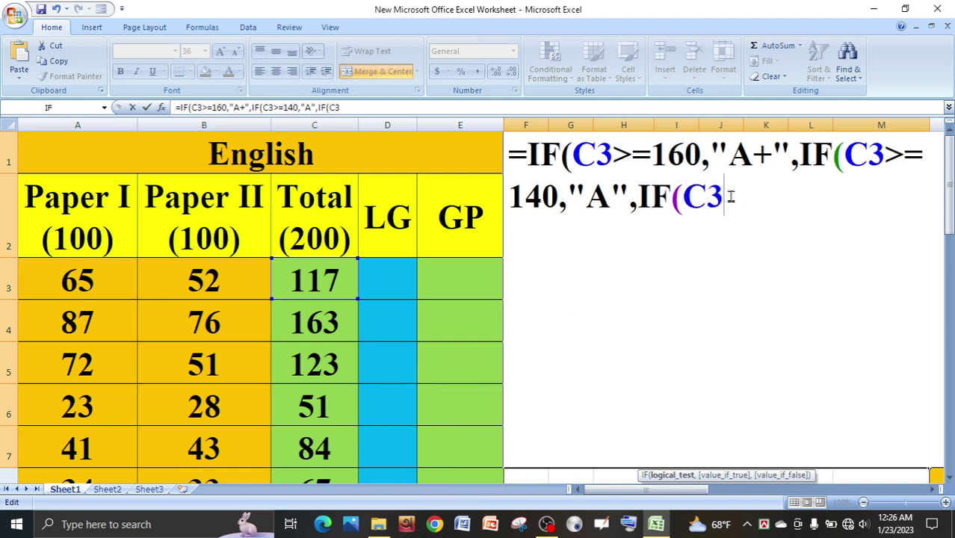
text(>=)
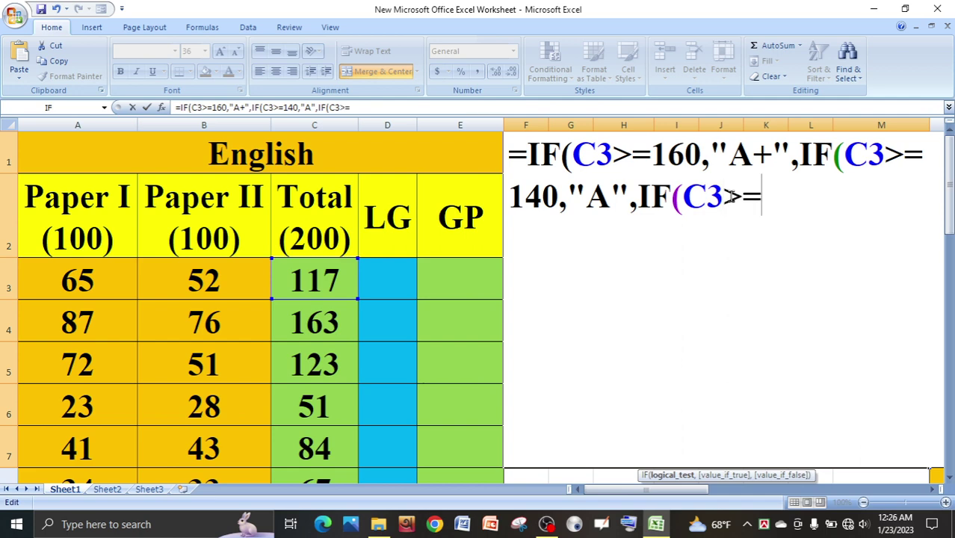
text(12)
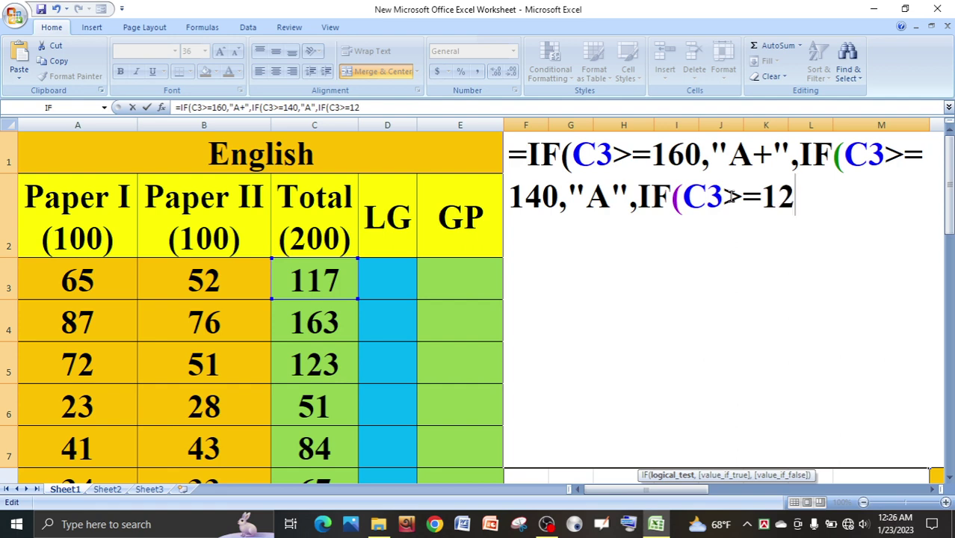
text(0,)
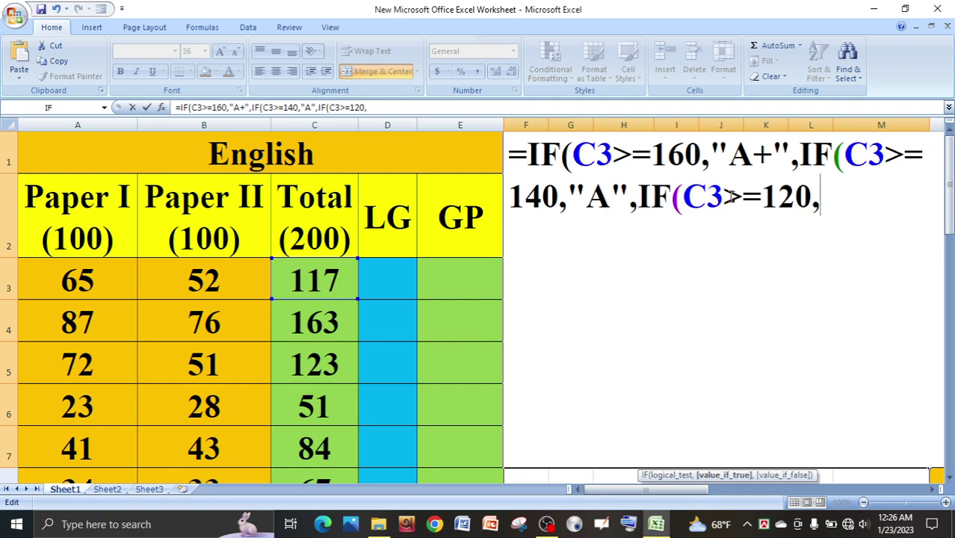
text(")
text(A)
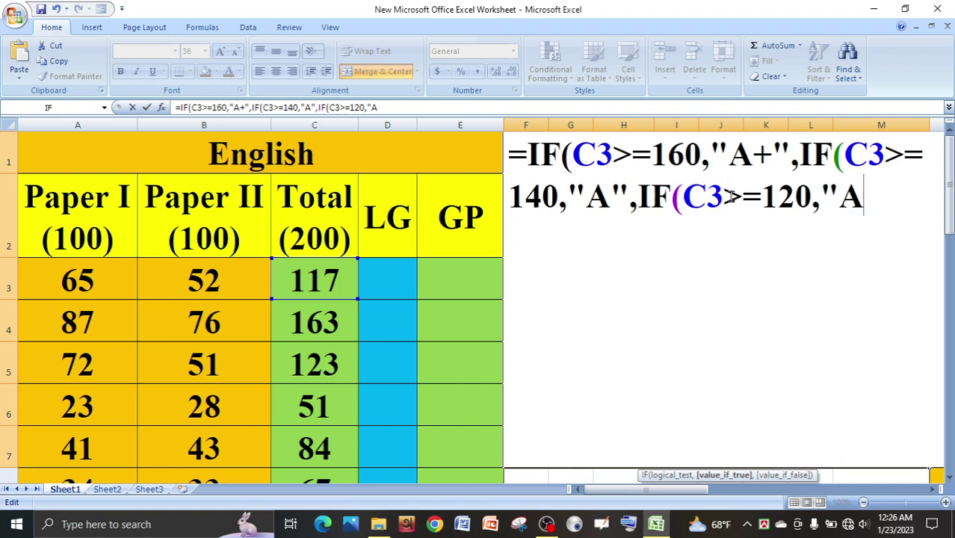
text(-",)
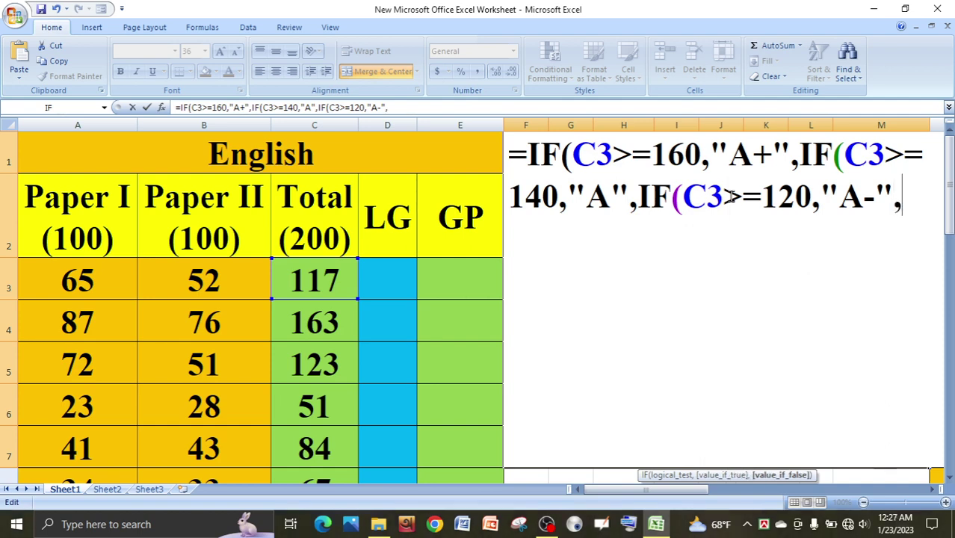
text(if)
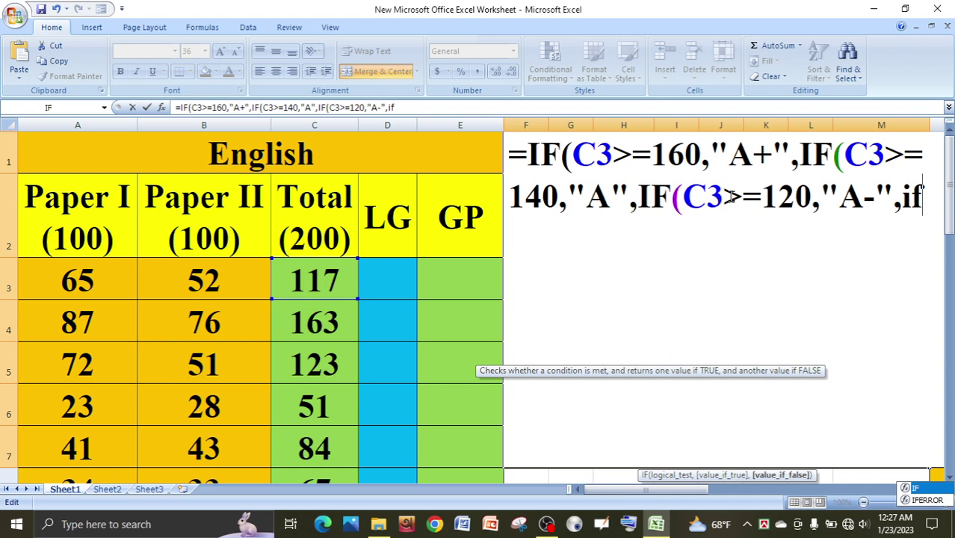
- Add nested tiers B for 100, C for 80, D for 66, else "F", and close all brackets
key(Tab)
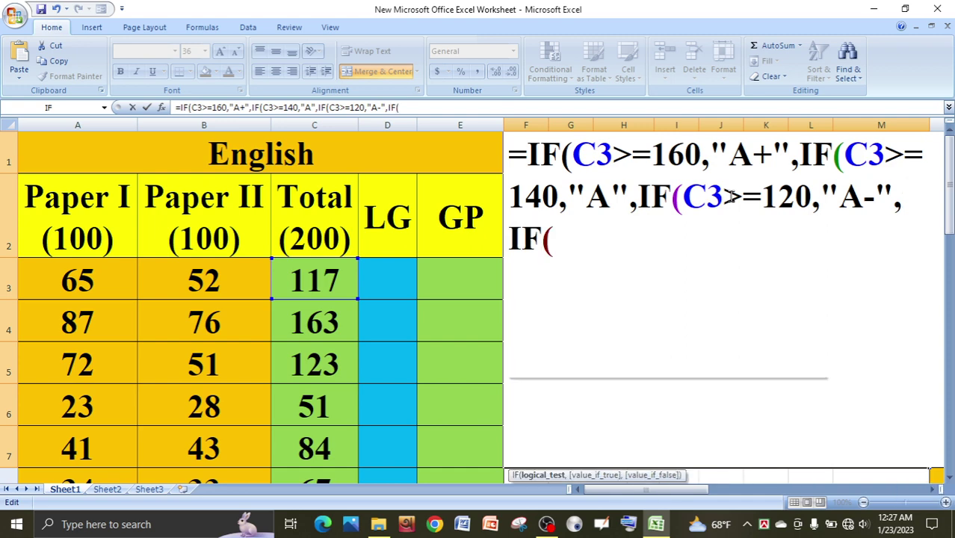
text(C3)
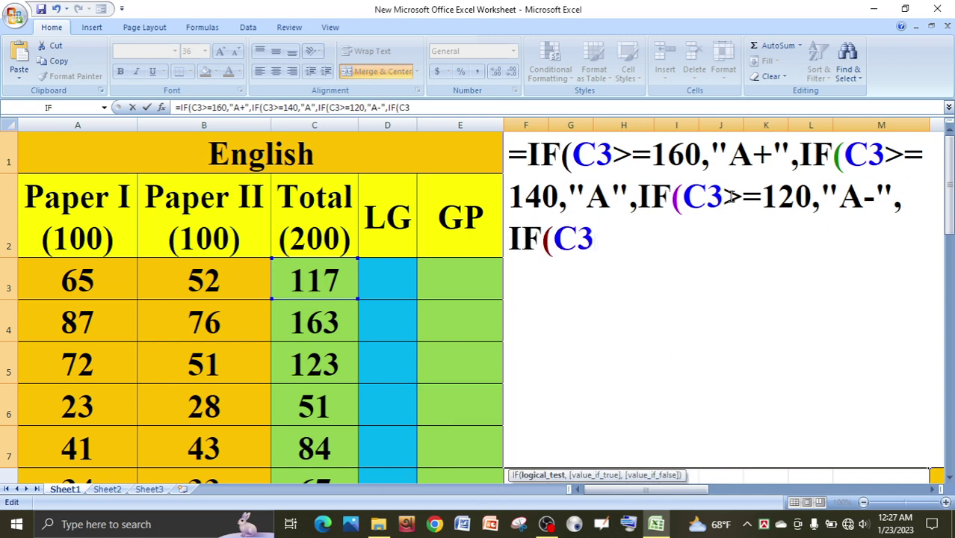
text(>=10)
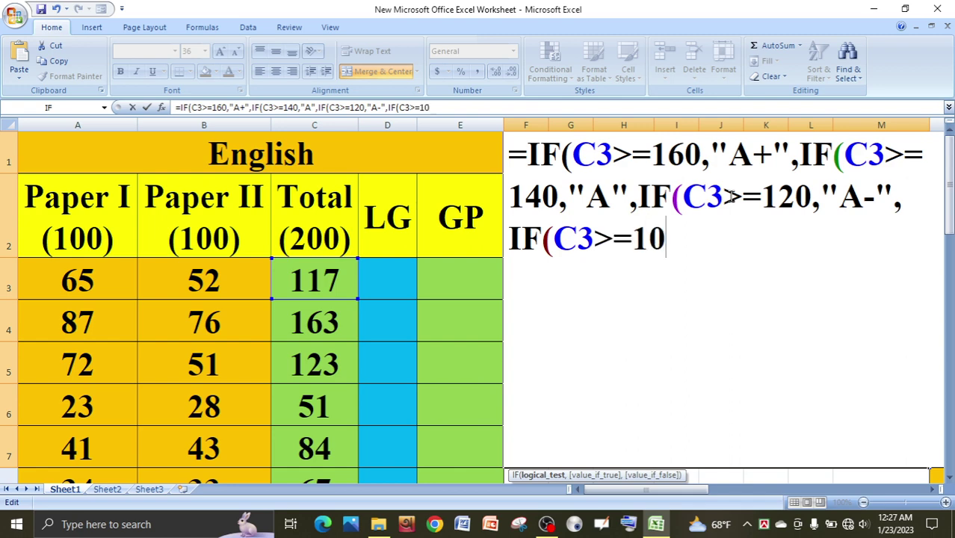
text(0,)
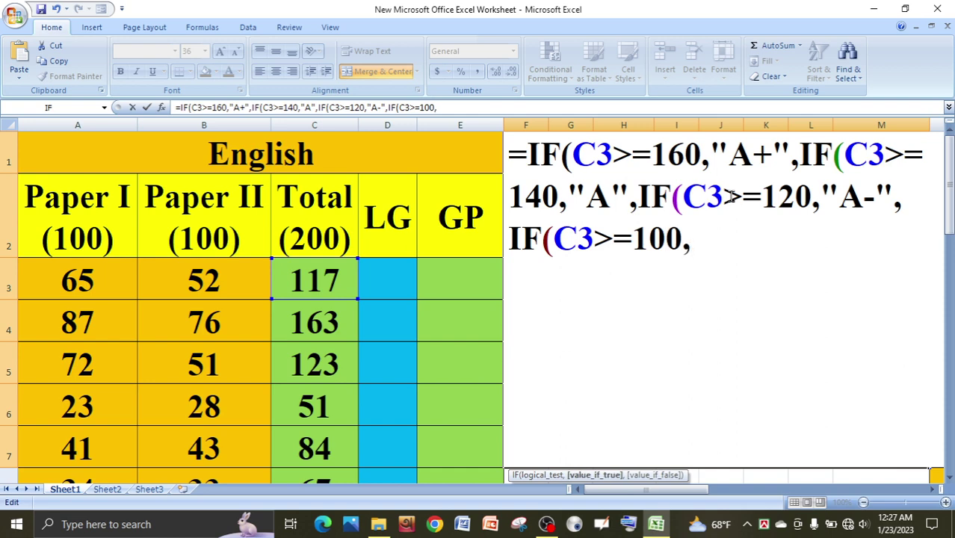
text("B)
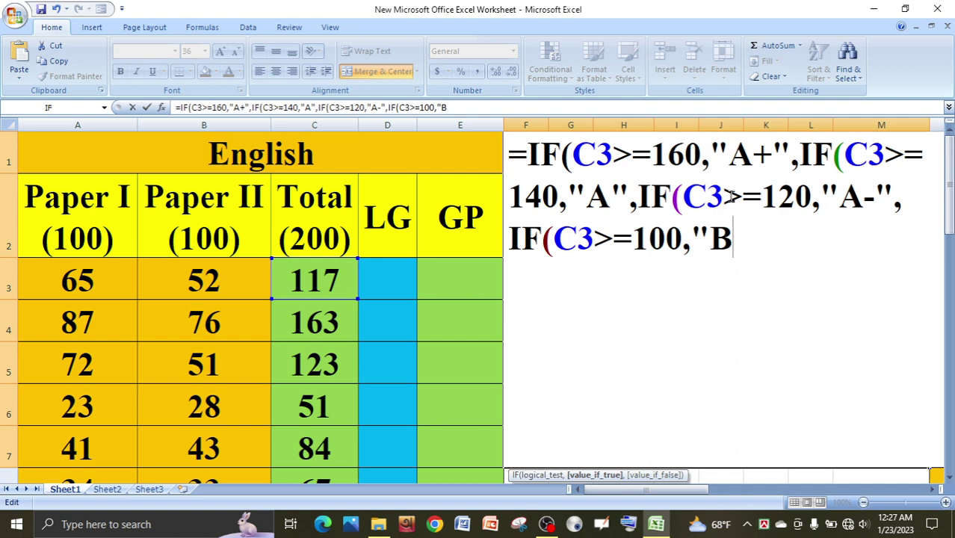
text(",)
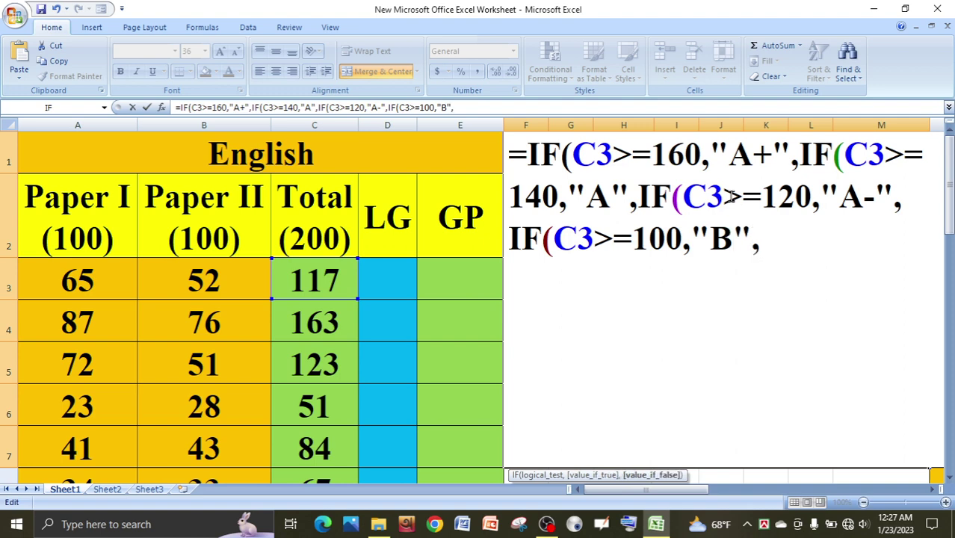
text(if)
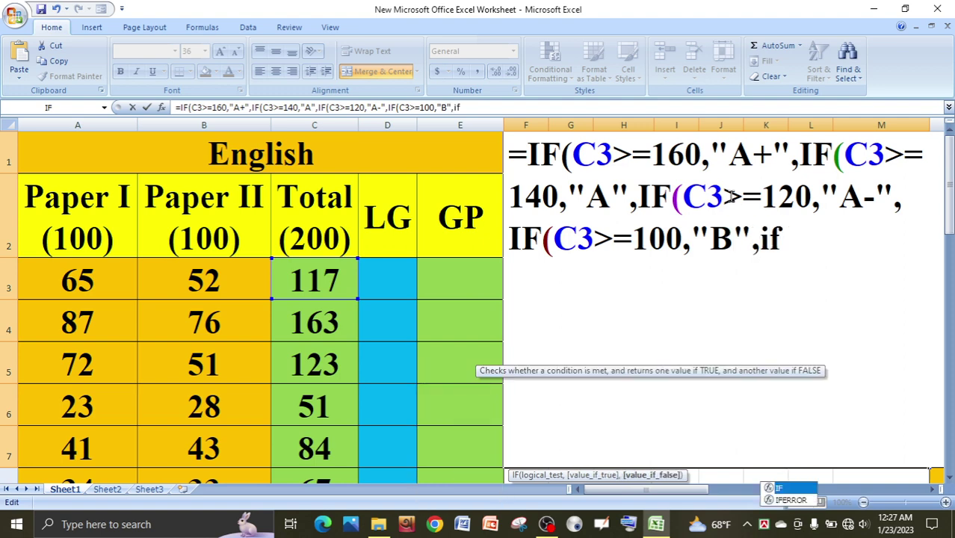
key(Tab)
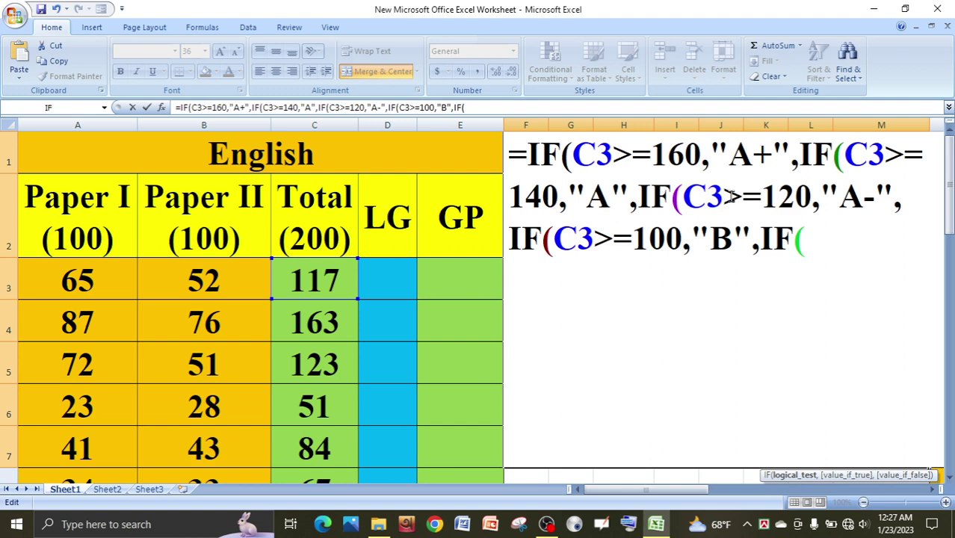
text(C)
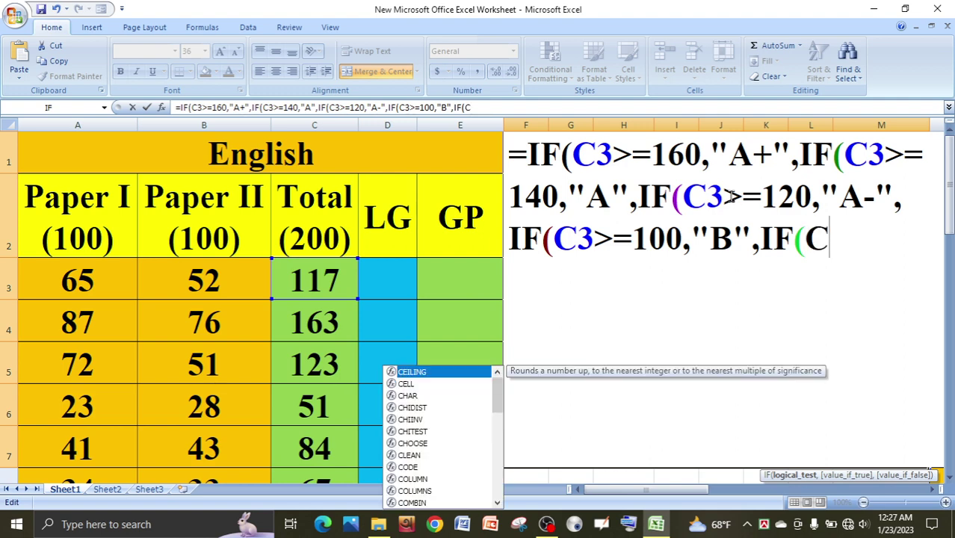
text(3)
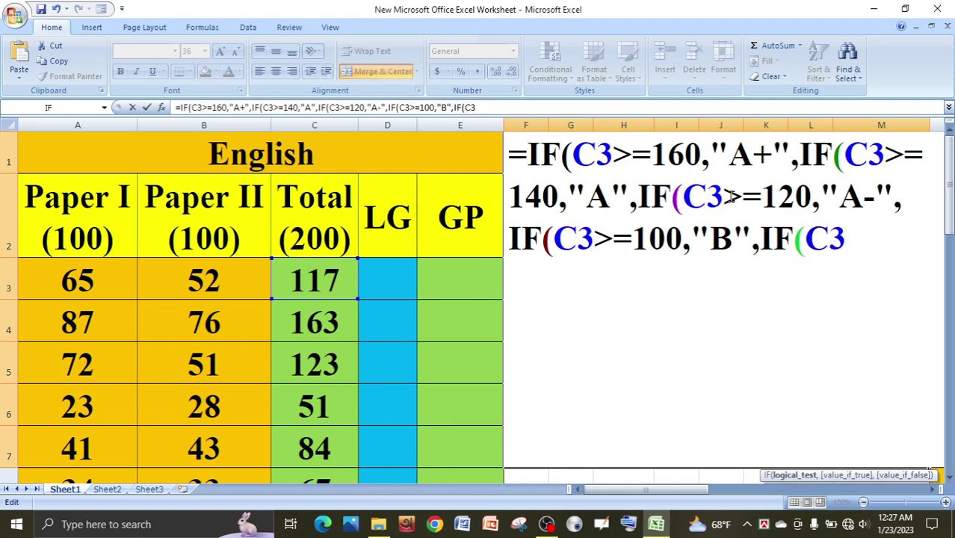
text(>=)
text(80,)
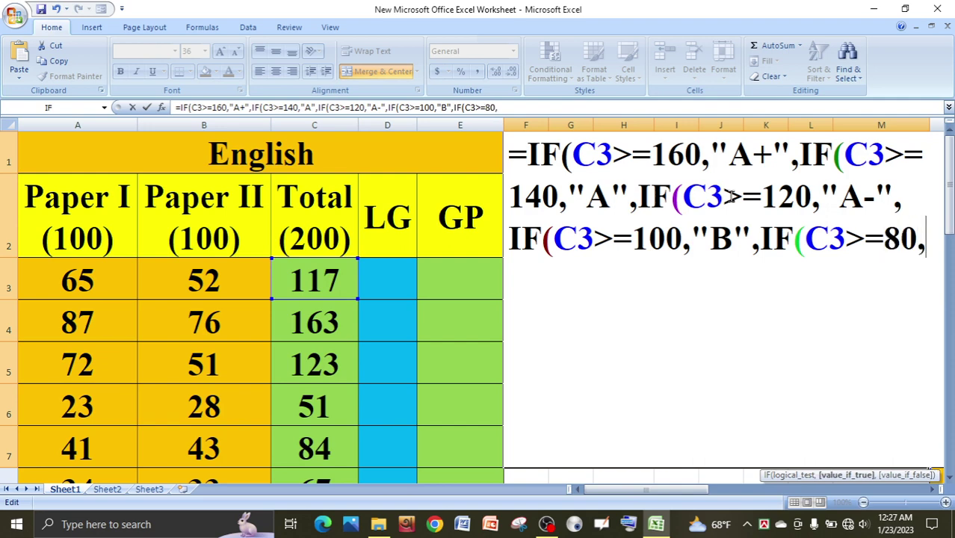
text("C")
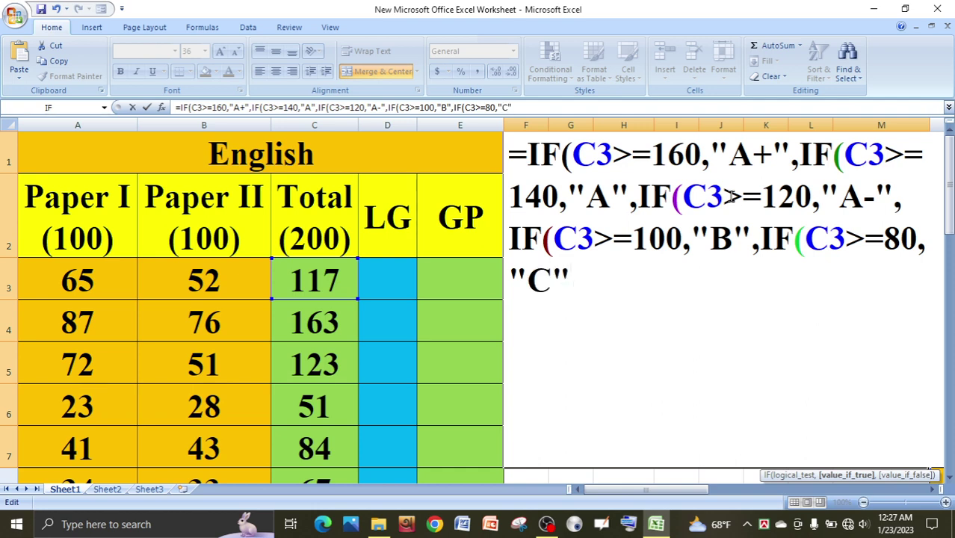
text(,if)
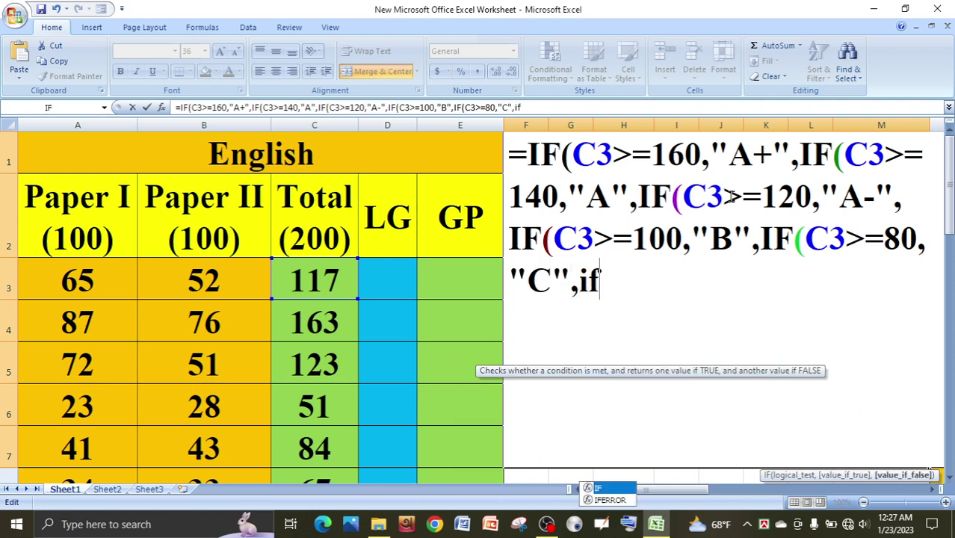
key(Tab)
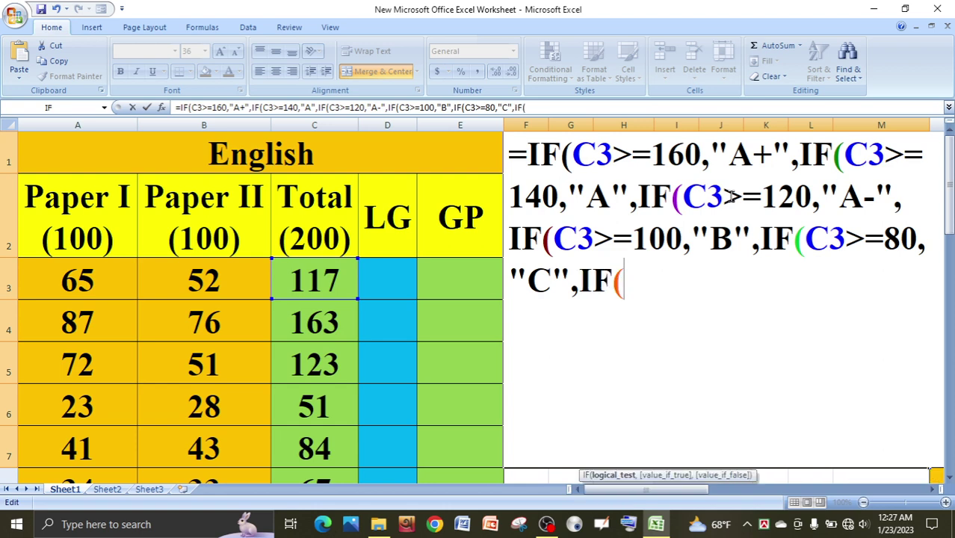
text(C)
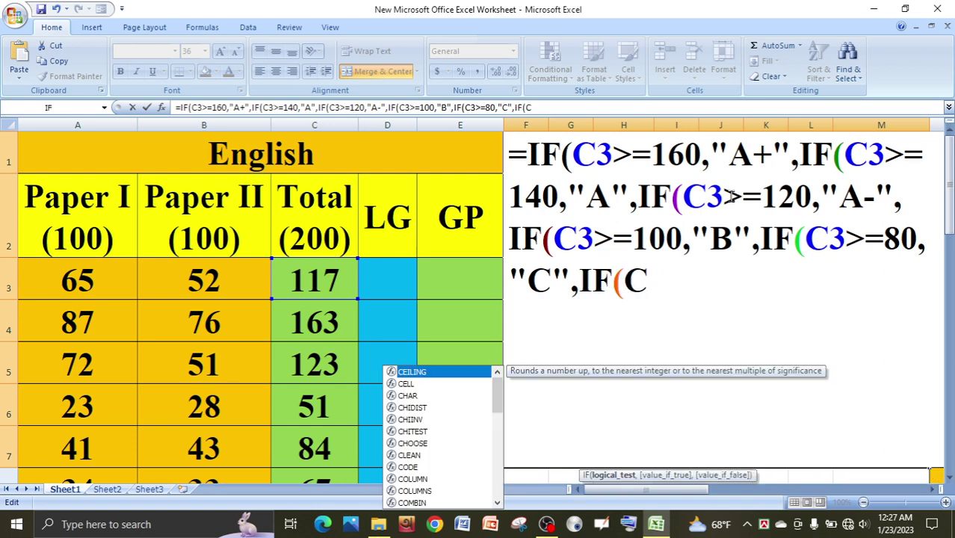
text(3)
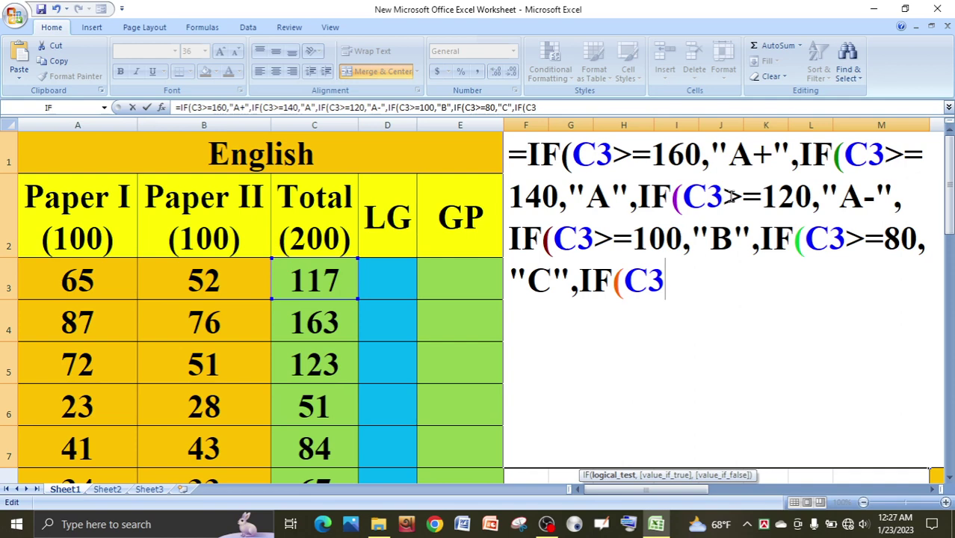
text(>=)
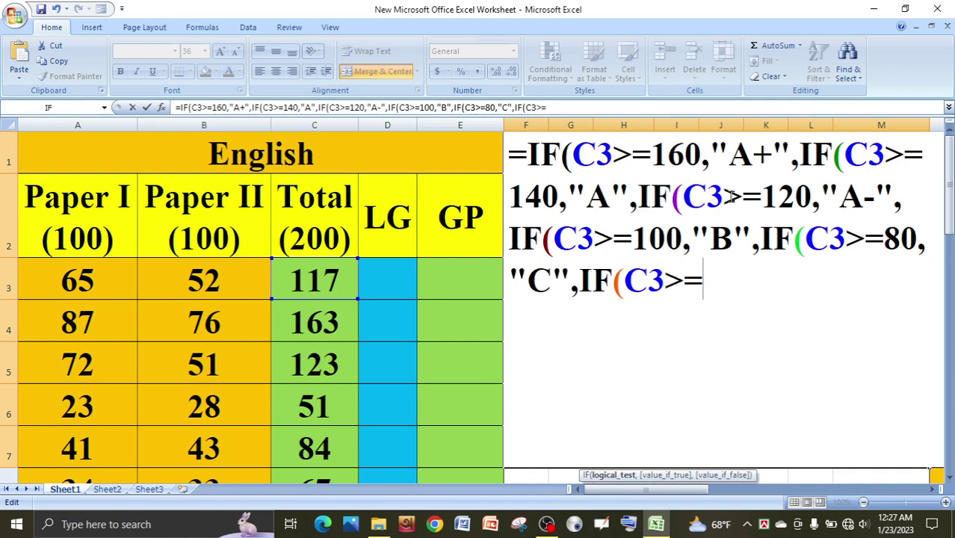
text(66)
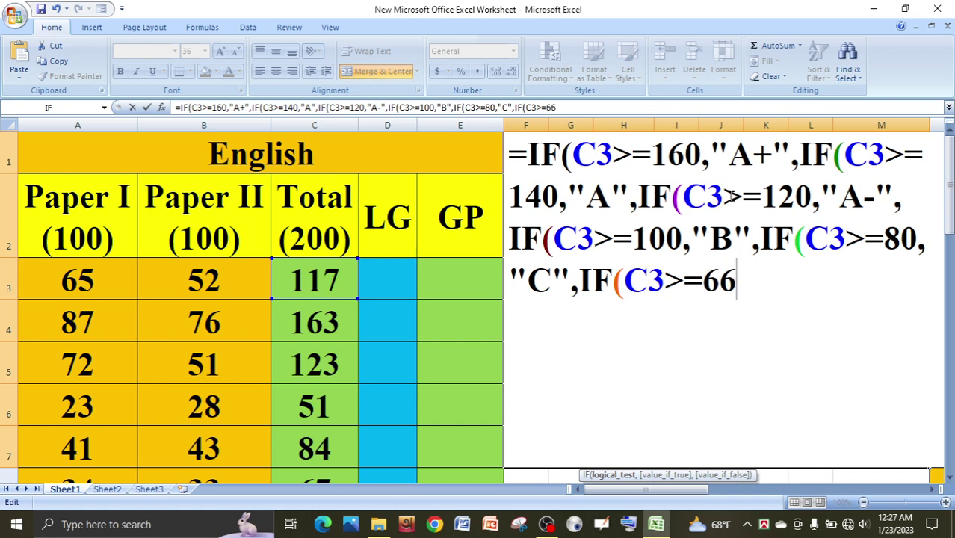
text(,)
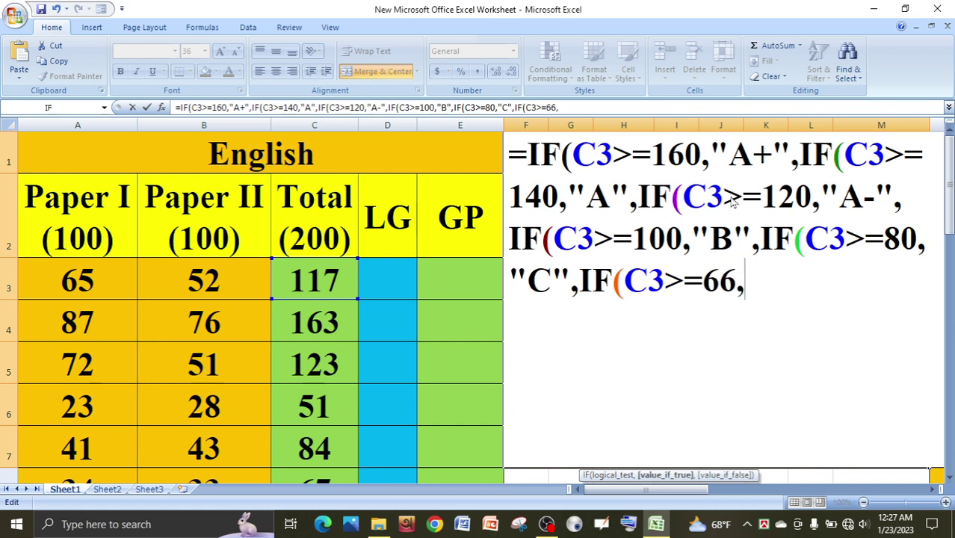
text(")
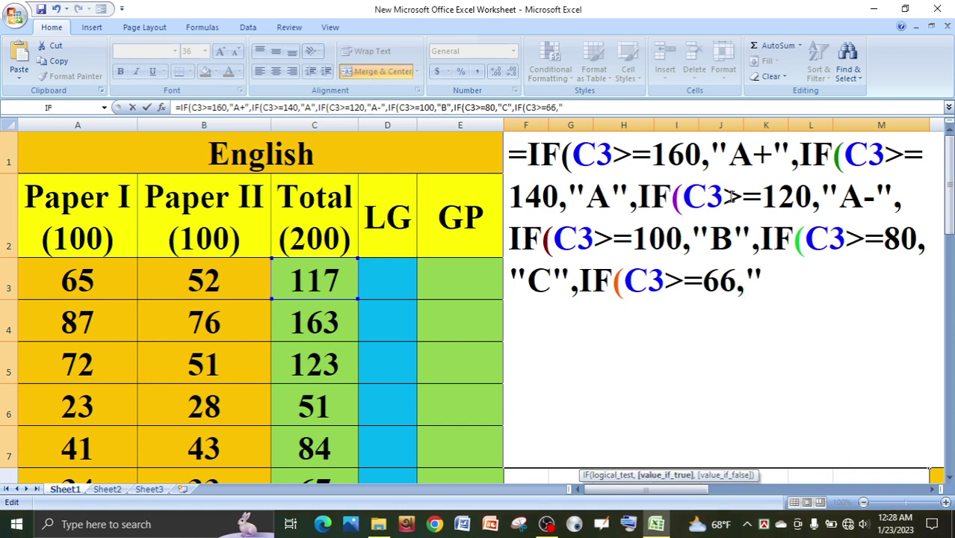
text(D")
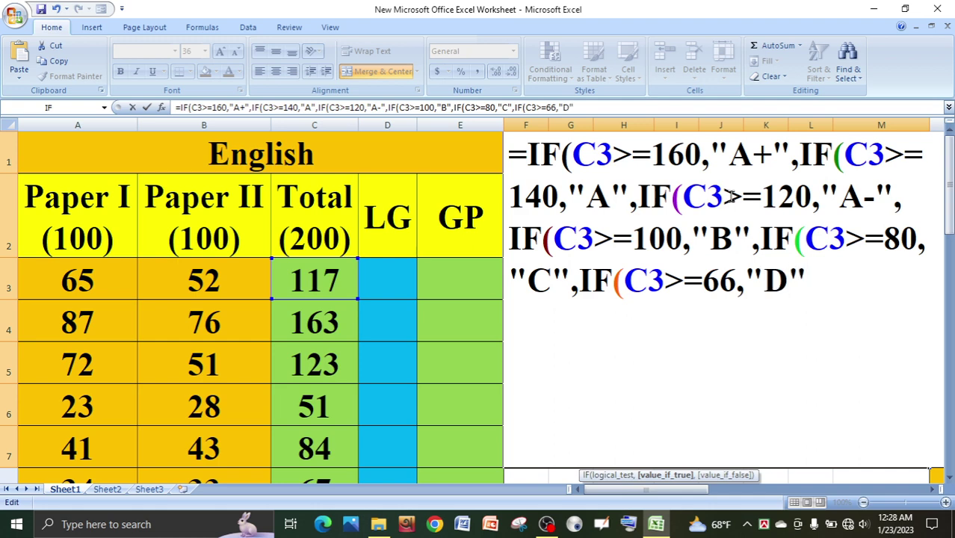
text(,)
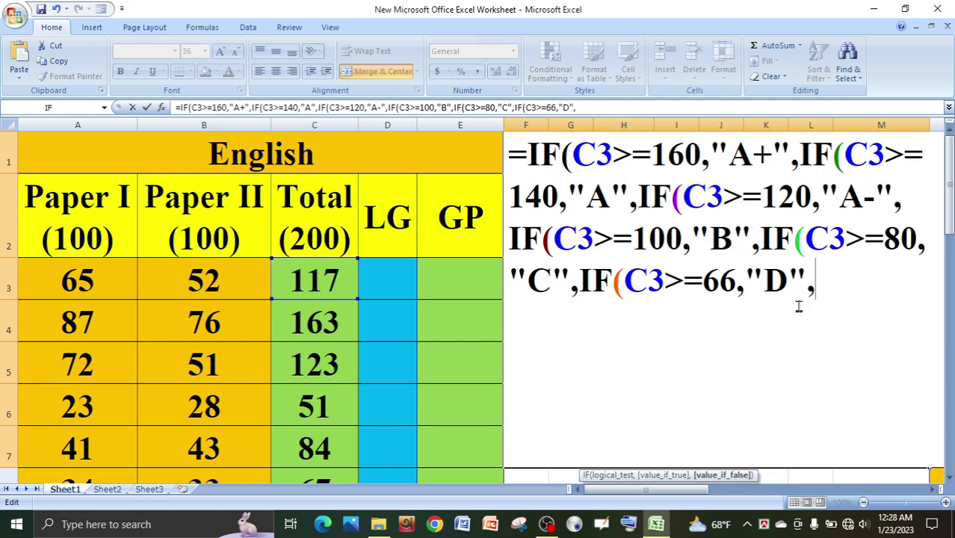
text("F")
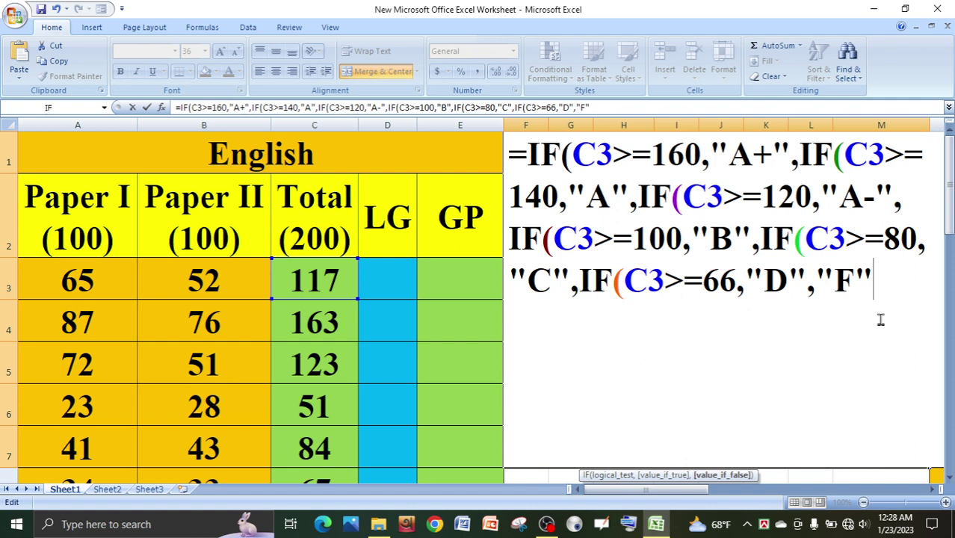
text()))))
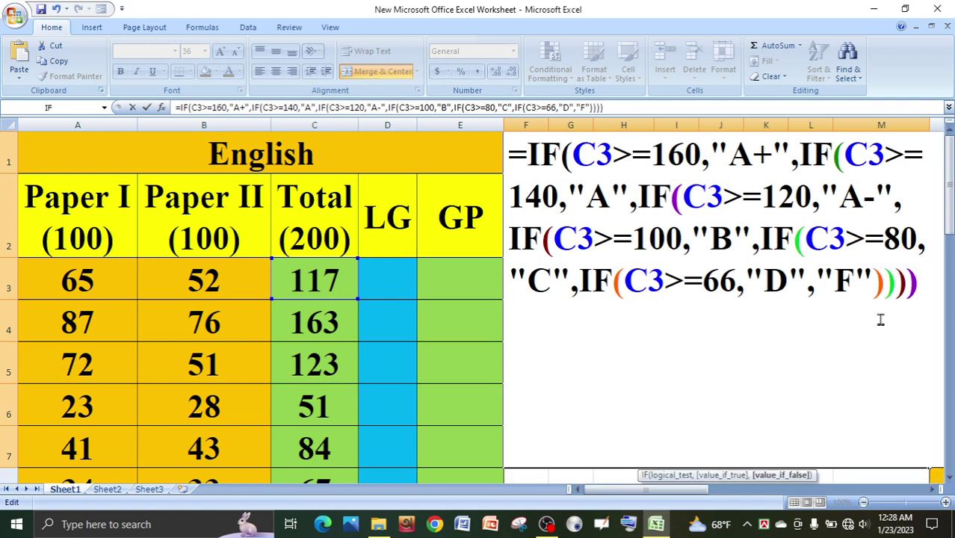
text())
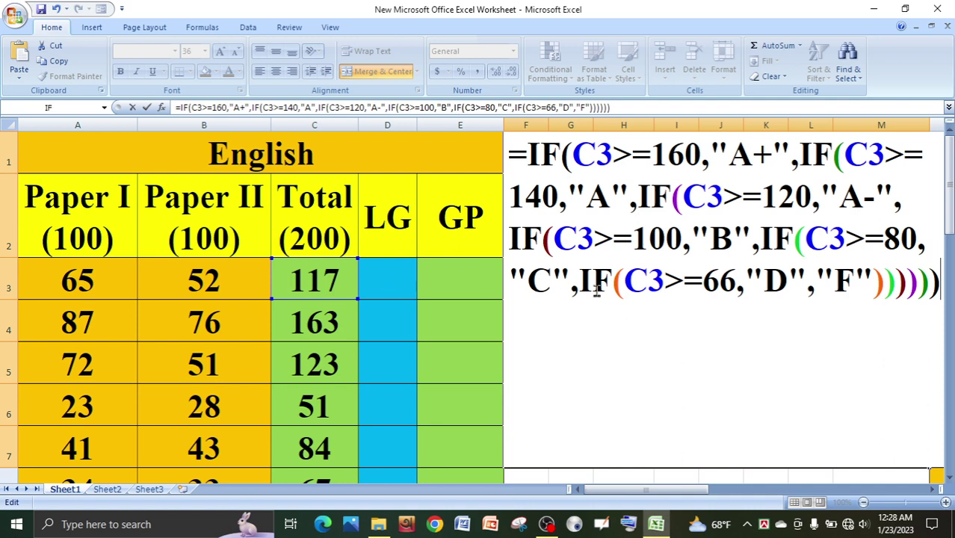
- Select and delete the grade formula from the merged cell, then select LG cell D3
drag(938, 280, 516, 155)
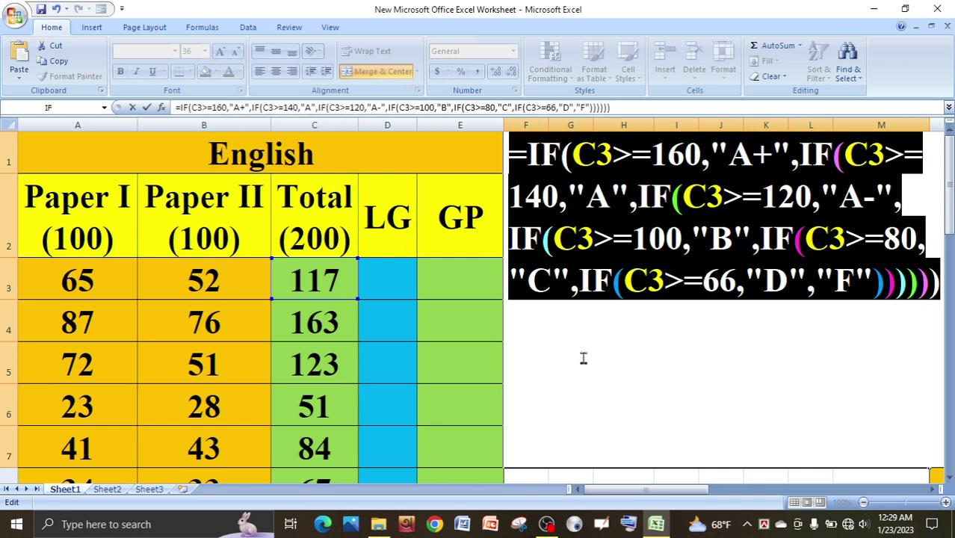
key(BackSpace)
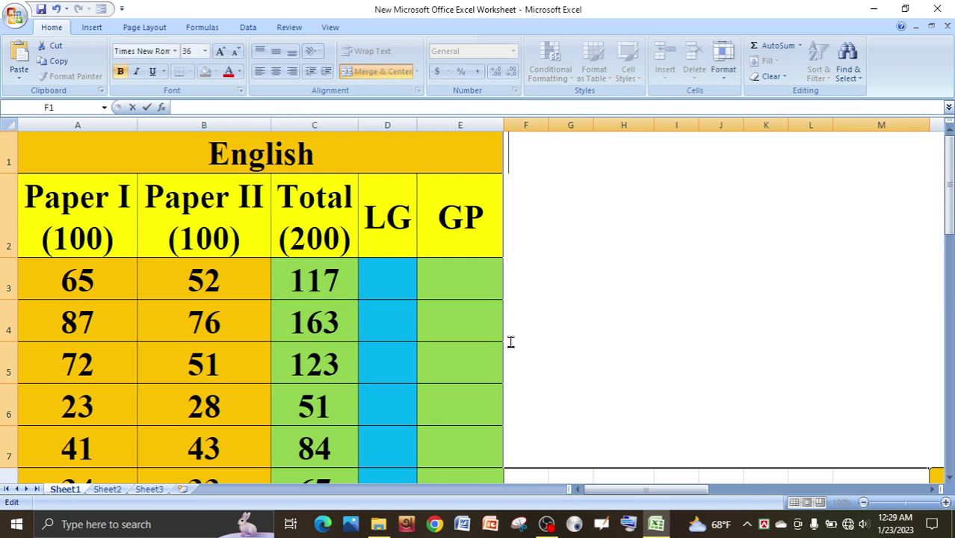
click(388, 276)
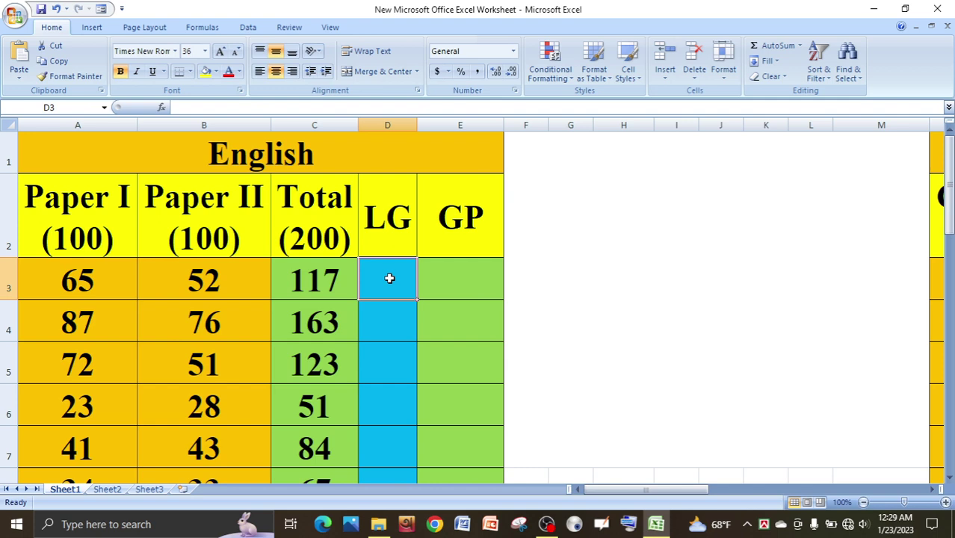
text(=IF(C3>=160,"A+",IF(C3>=140,"A",IF(C3>=120,"A-",IF(C3>=100,"B",IF(C3>=80,"C",IF(C3>=66,"D","F")))))))
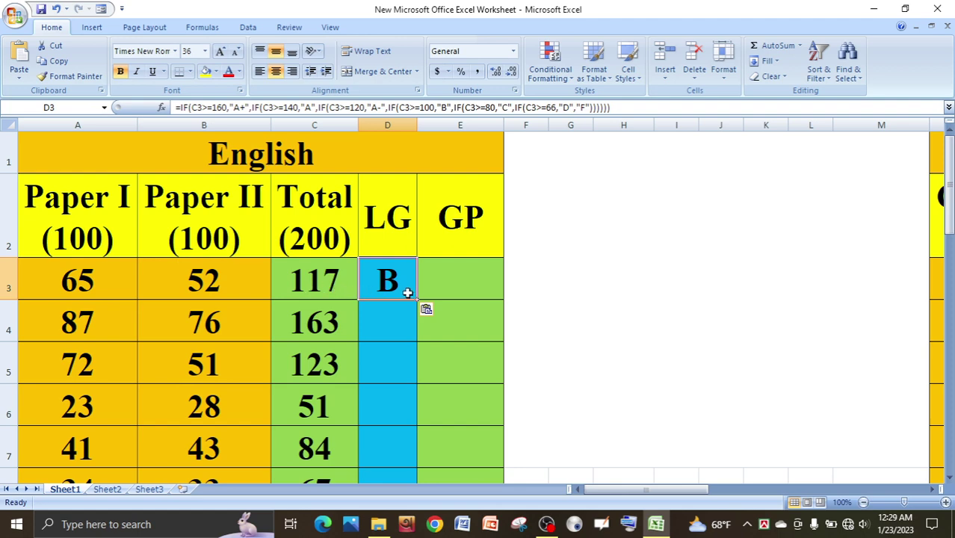
click(402, 319)
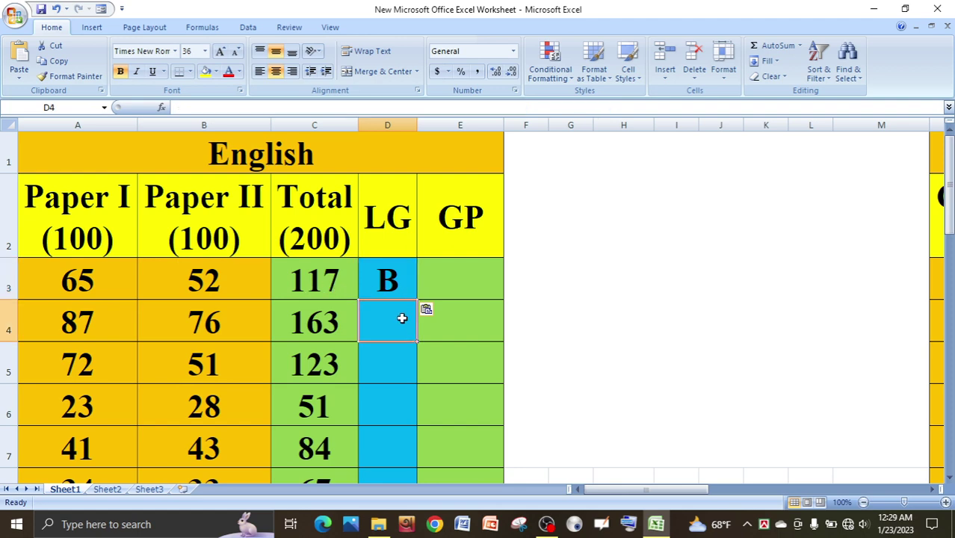
click(392, 281)
drag(417, 302, 395, 381)
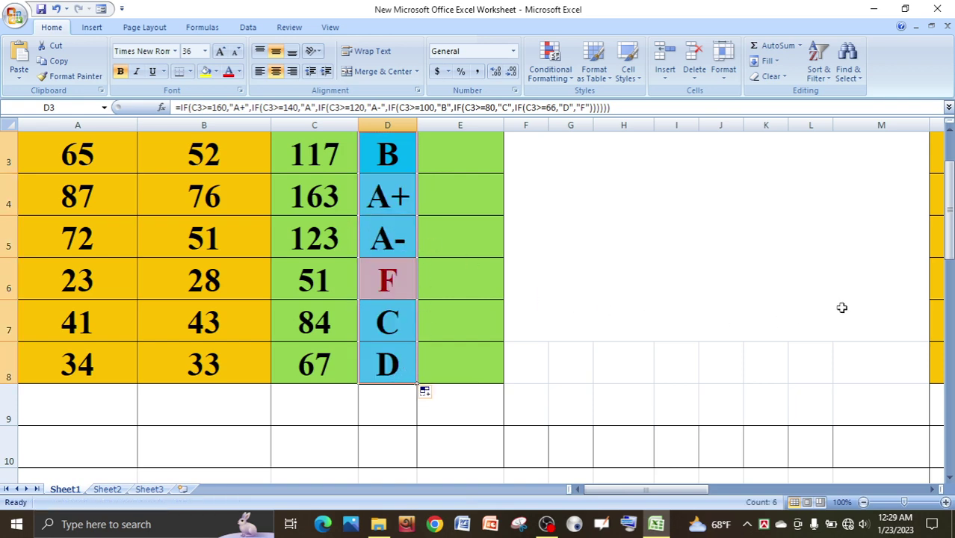
drag(949, 206, 949, 193)
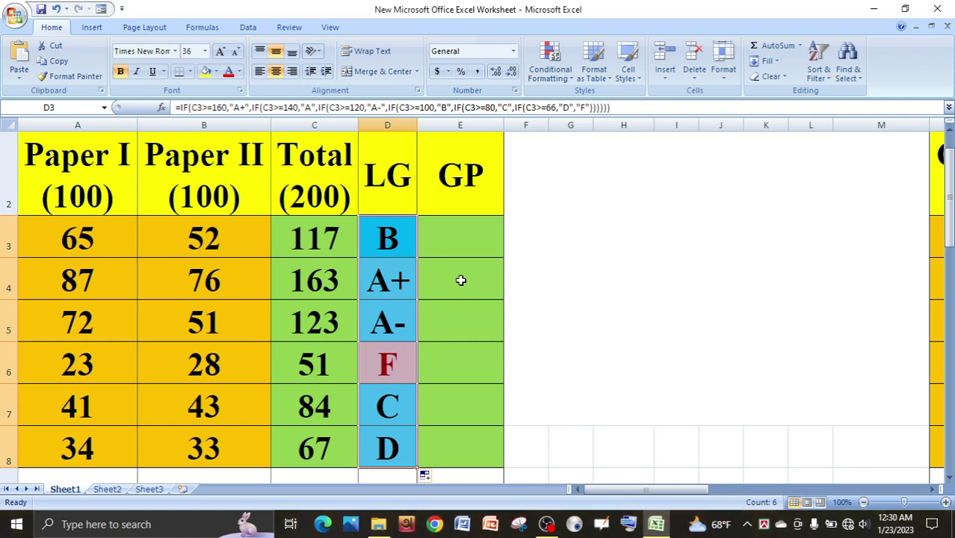
click(462, 238)
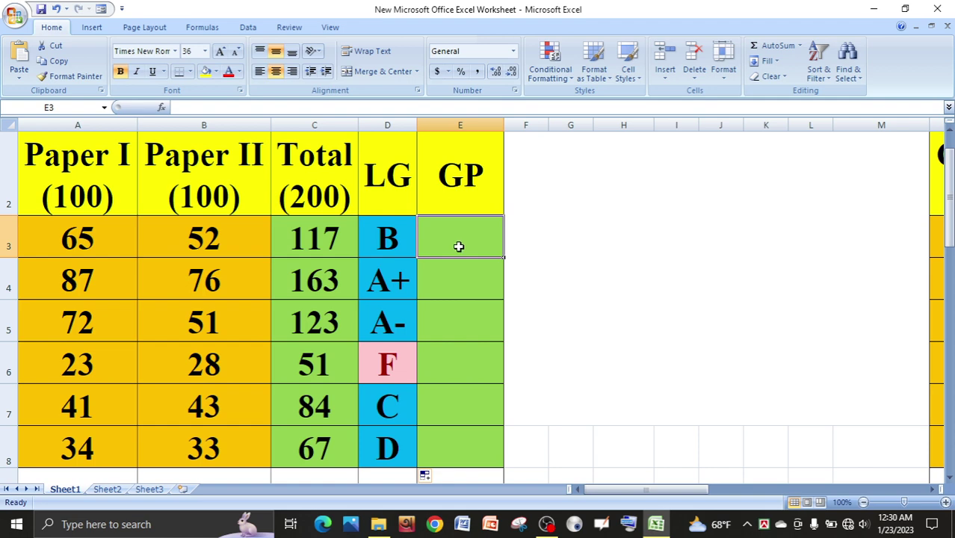
- Type =IF(D3="A+",5, in the merged cell and start the next nested IF
click(578, 211)
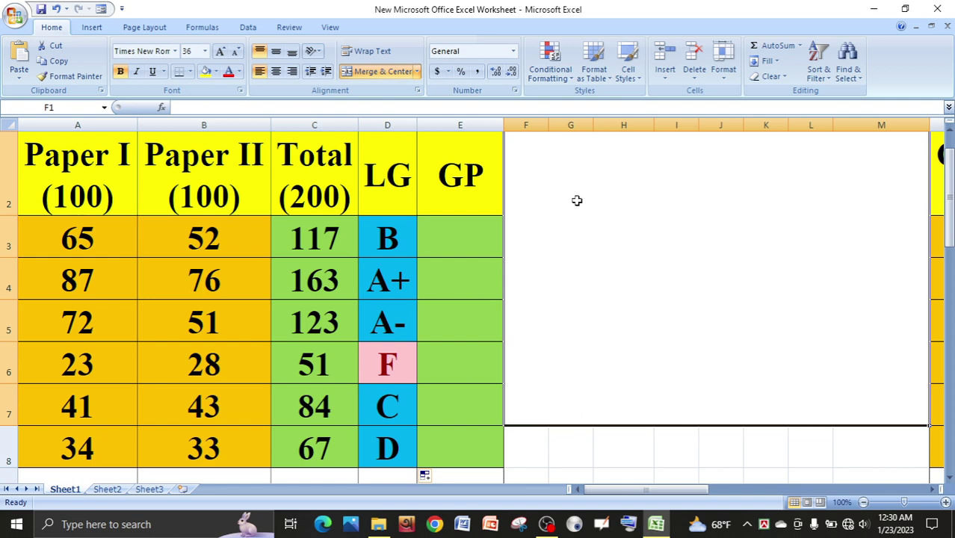
text(=)
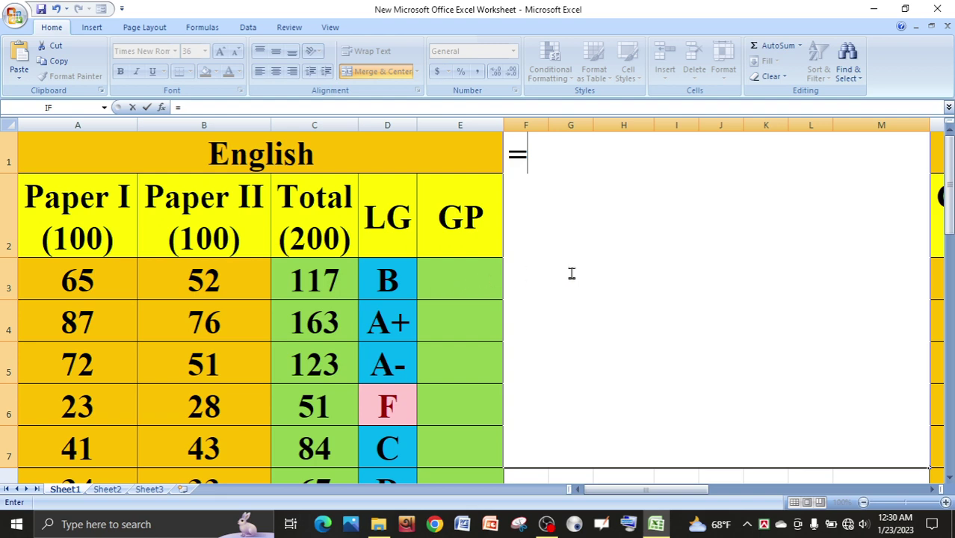
text(if)
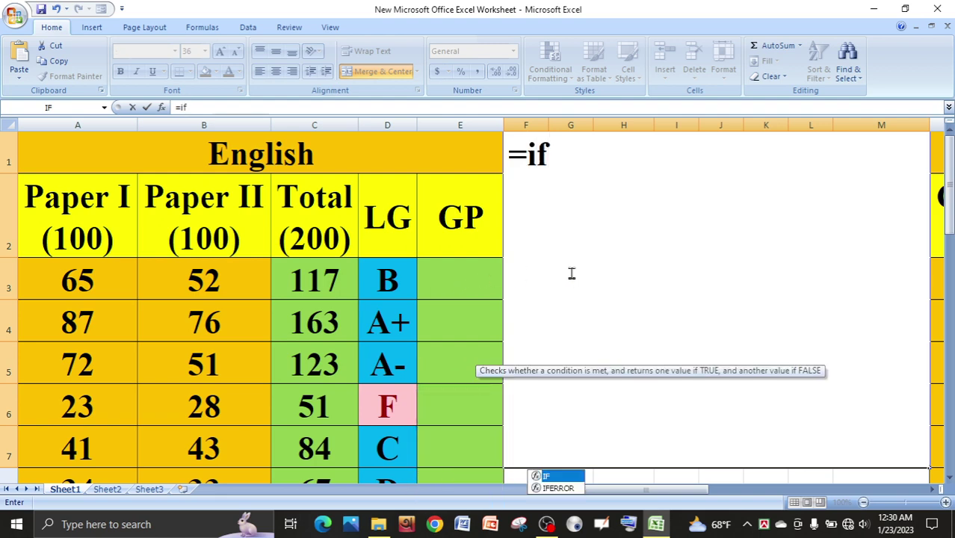
key(Tab)
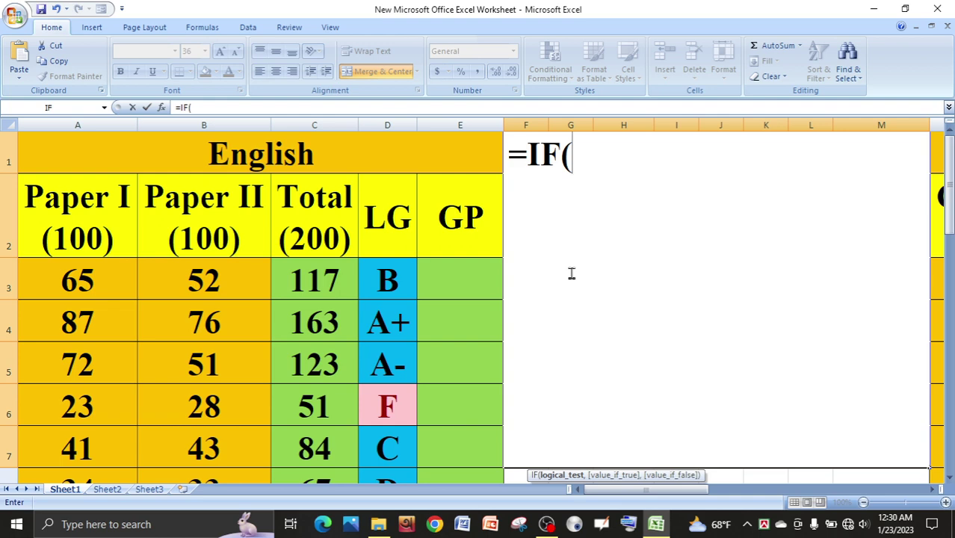
click(388, 283)
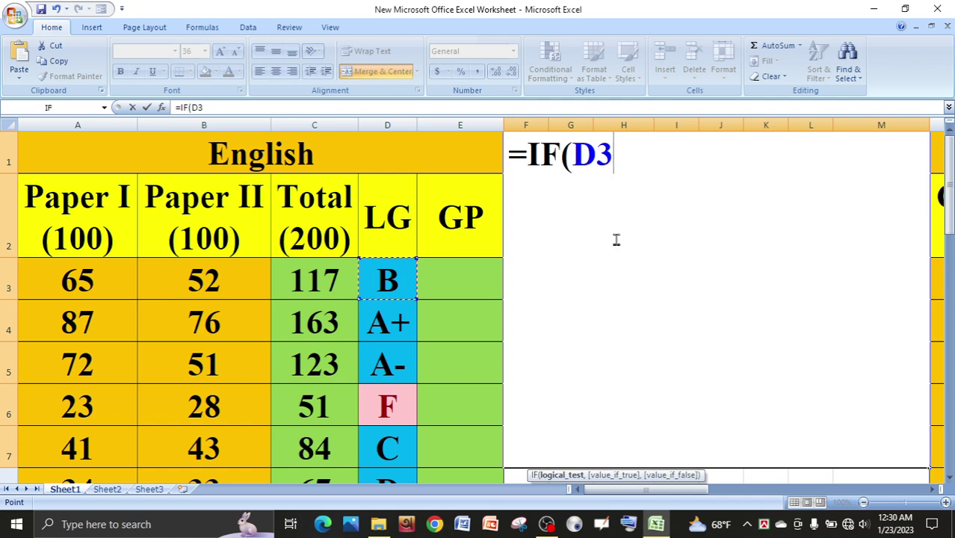
text(=)
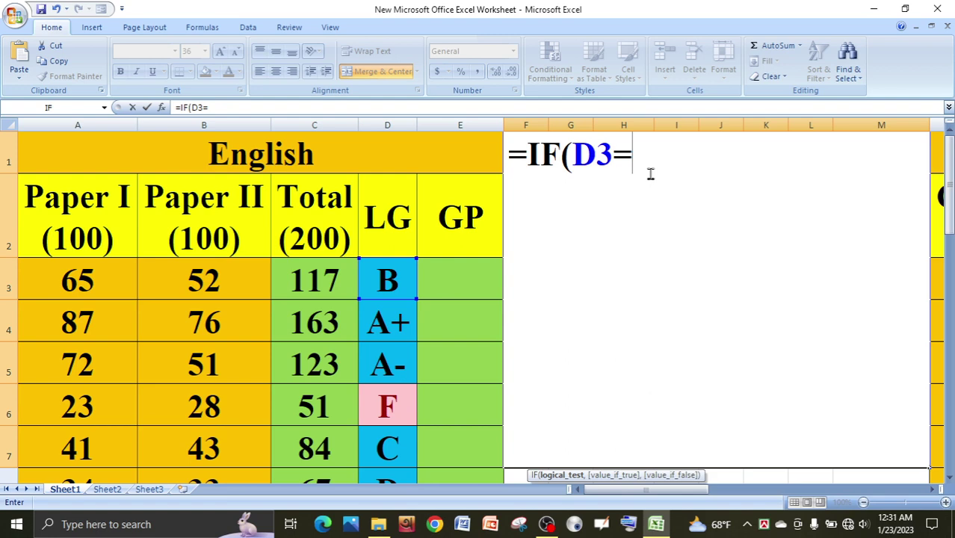
text("A+")
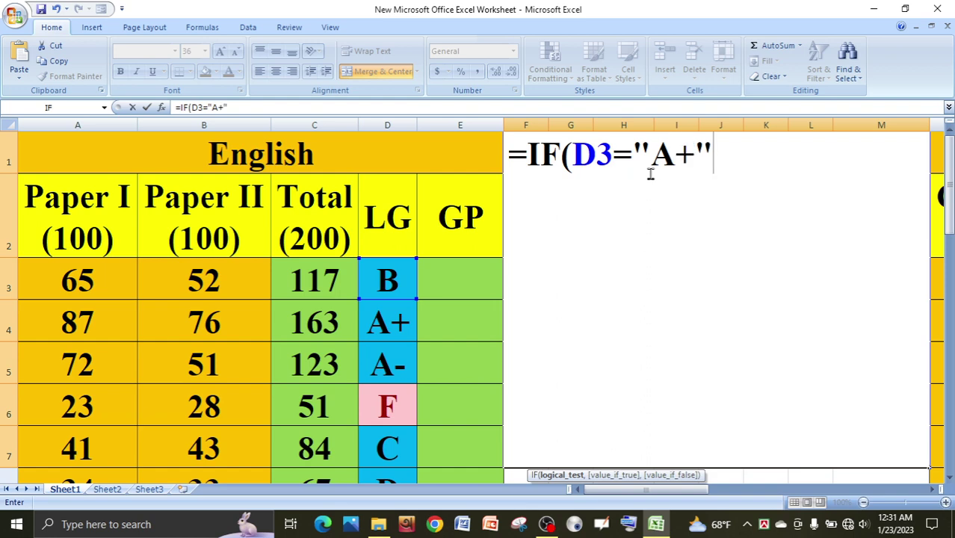
text(,)
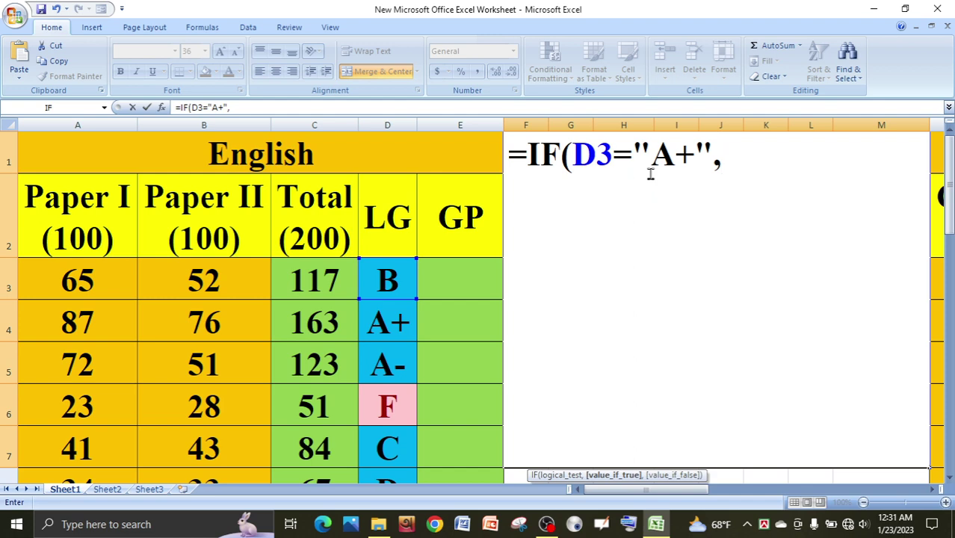
text(5,)
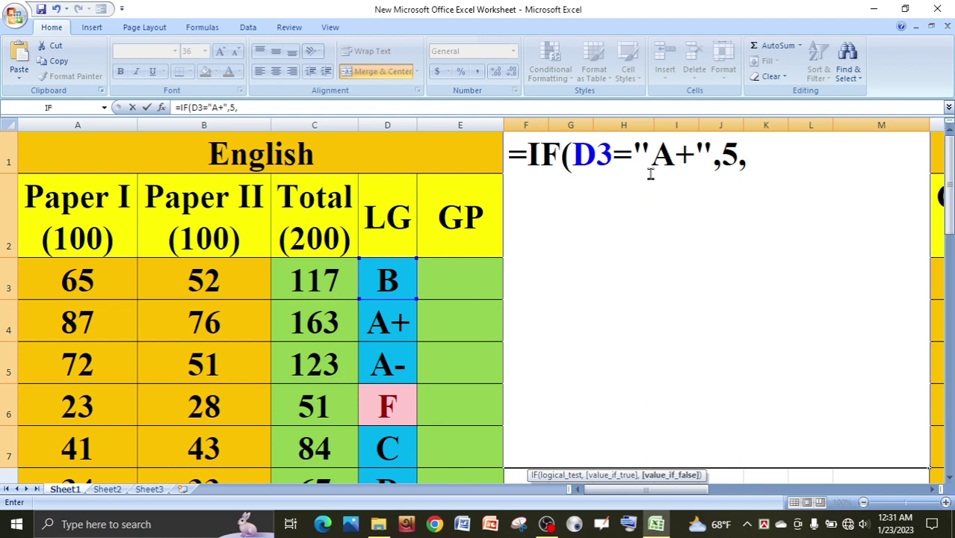
text(if)
- Nest tests mapping D3 grade A to 4, A- to 3.5 and B to 3
key(Tab)
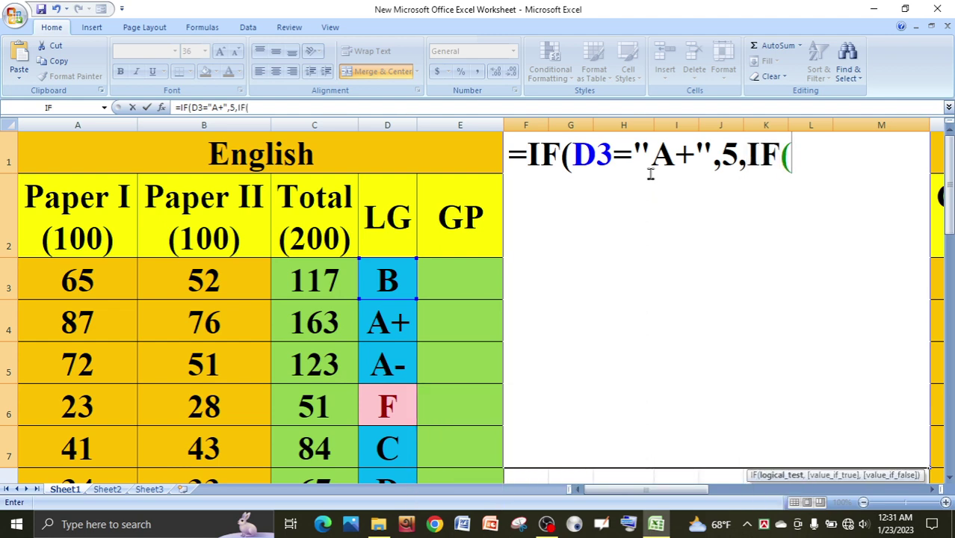
text(D3)
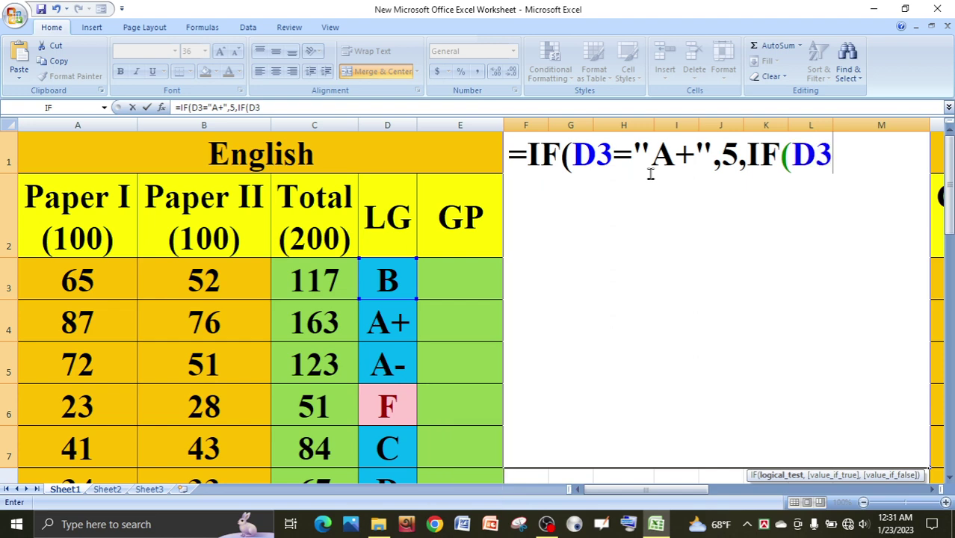
text(="A")
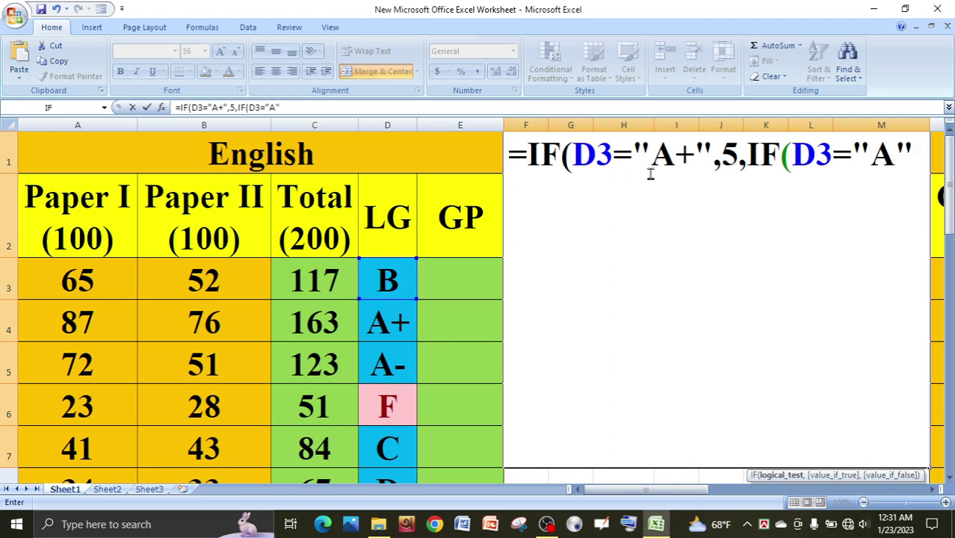
text(,)
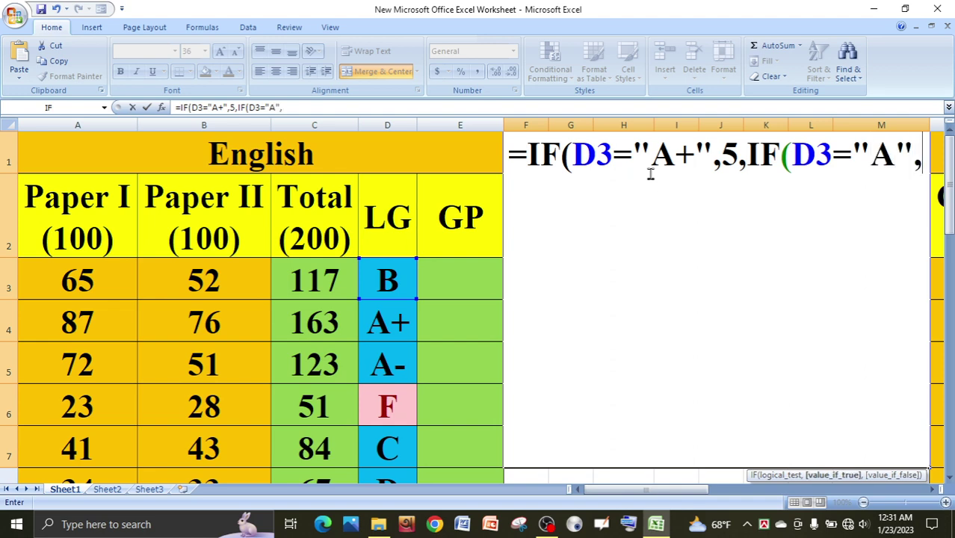
text(4)
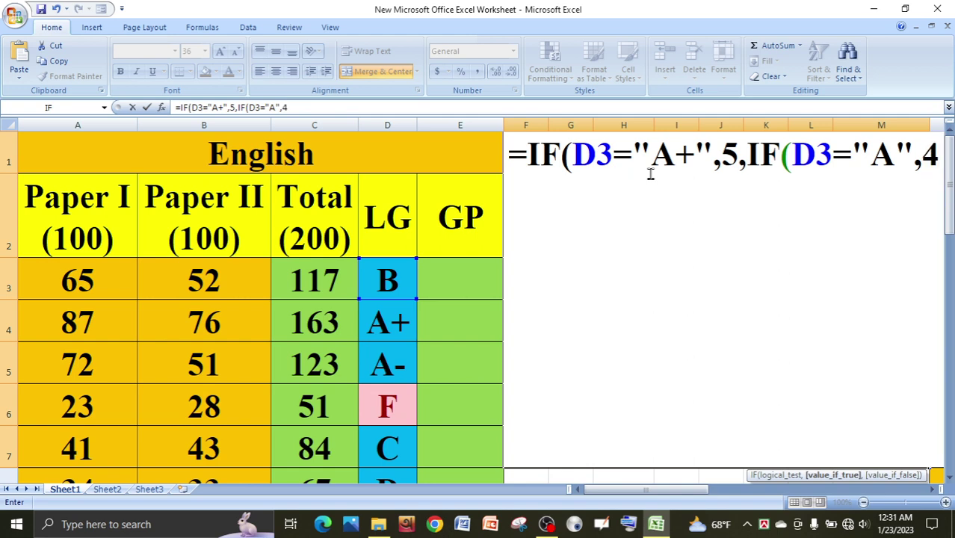
text(,)
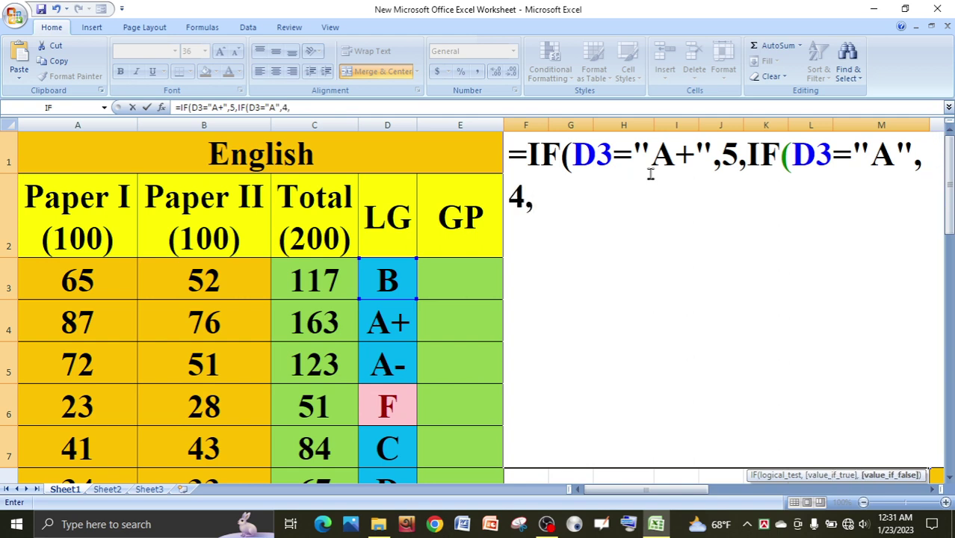
text(if)
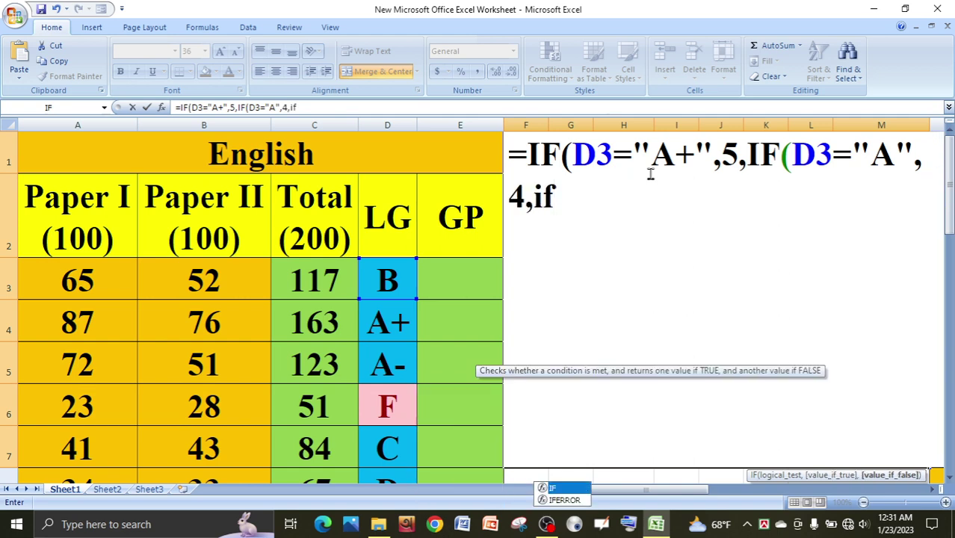
key(Tab)
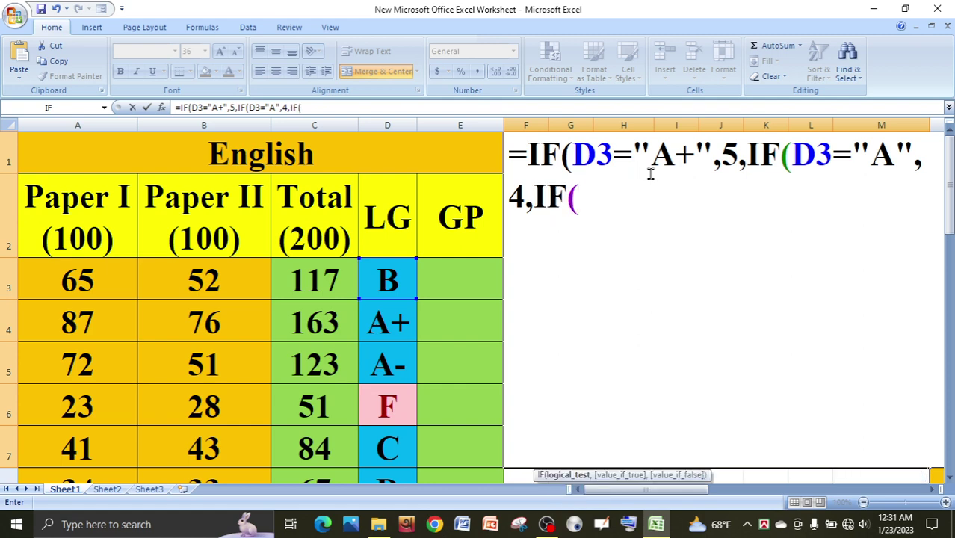
text(D3)
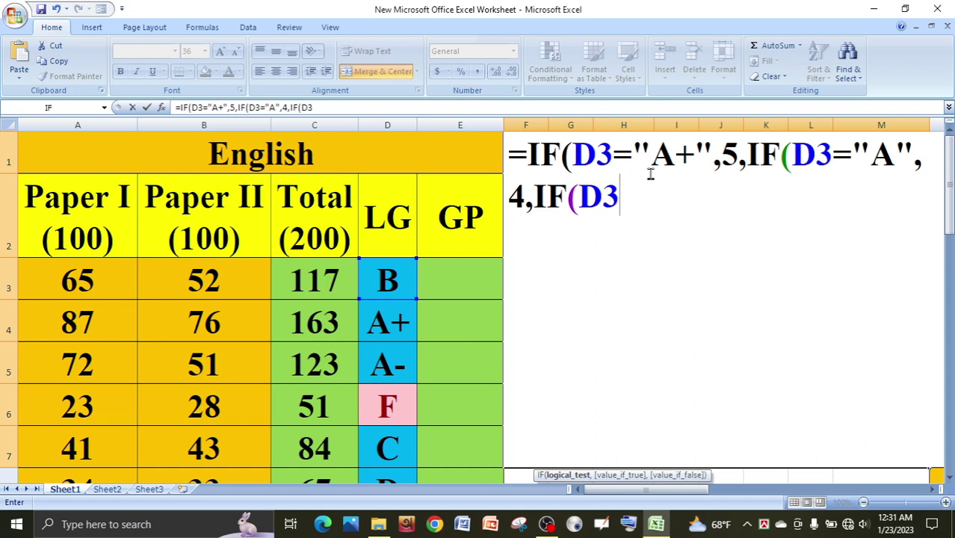
text(="A-)
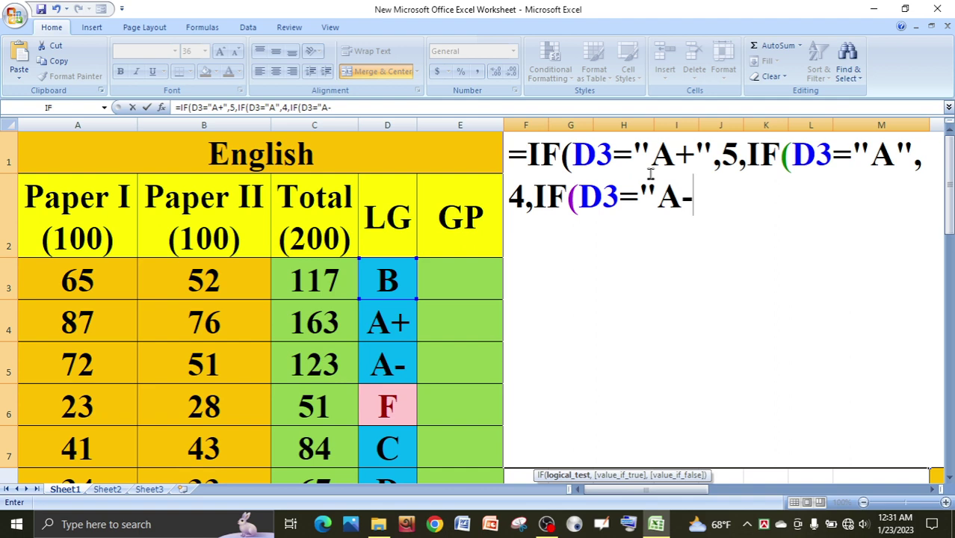
text(",)
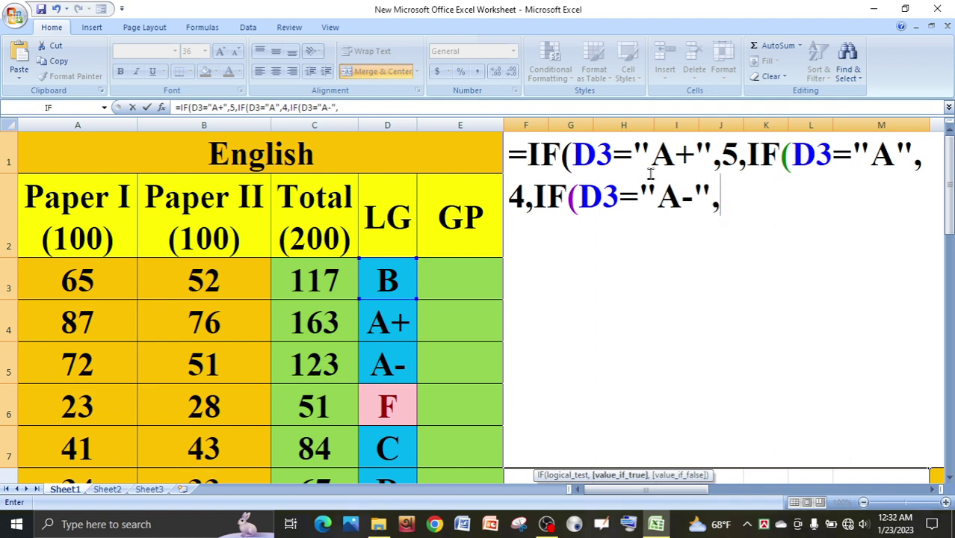
text(3.)
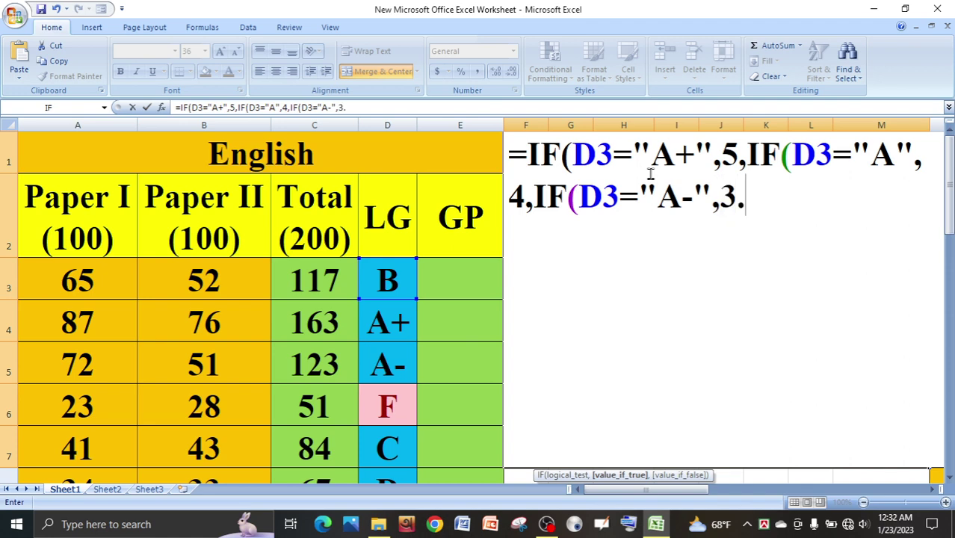
text(5)
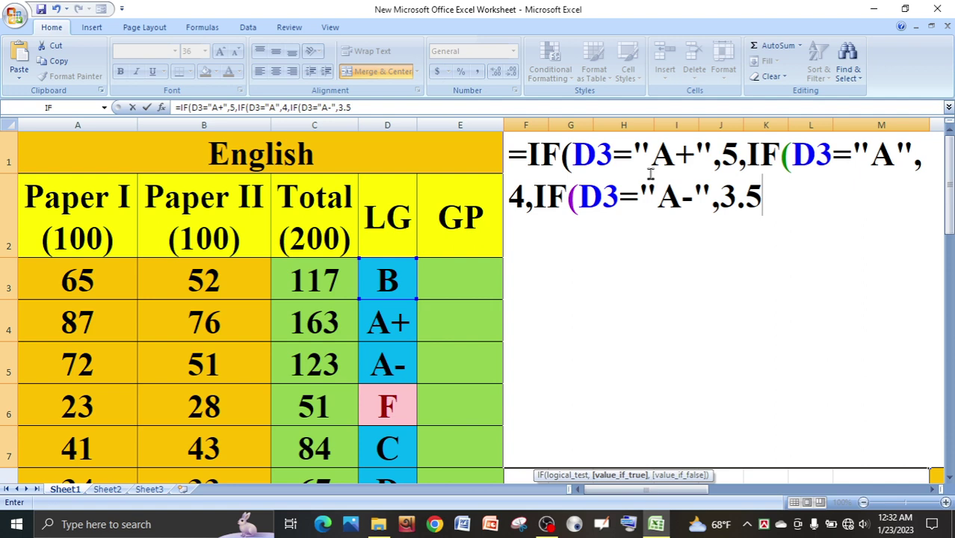
text(,if)
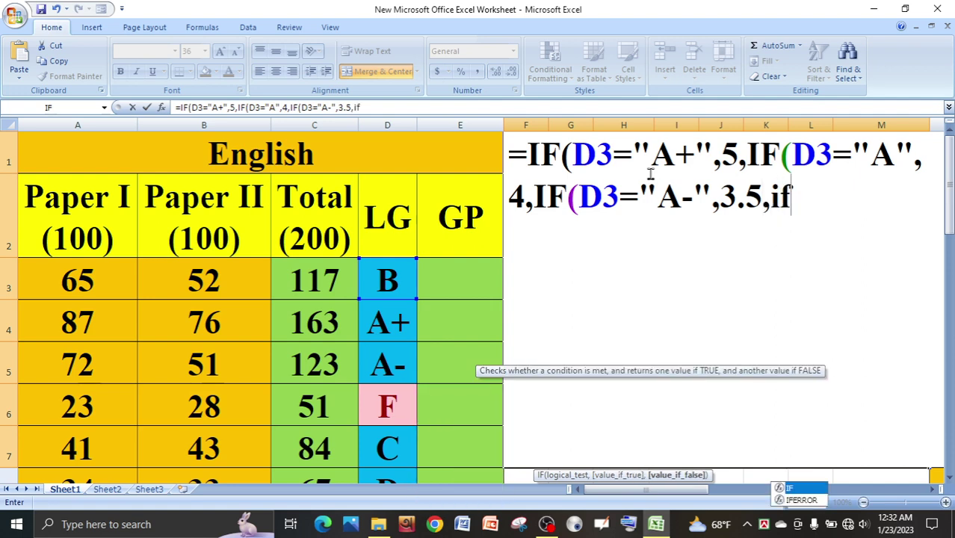
key(Tab)
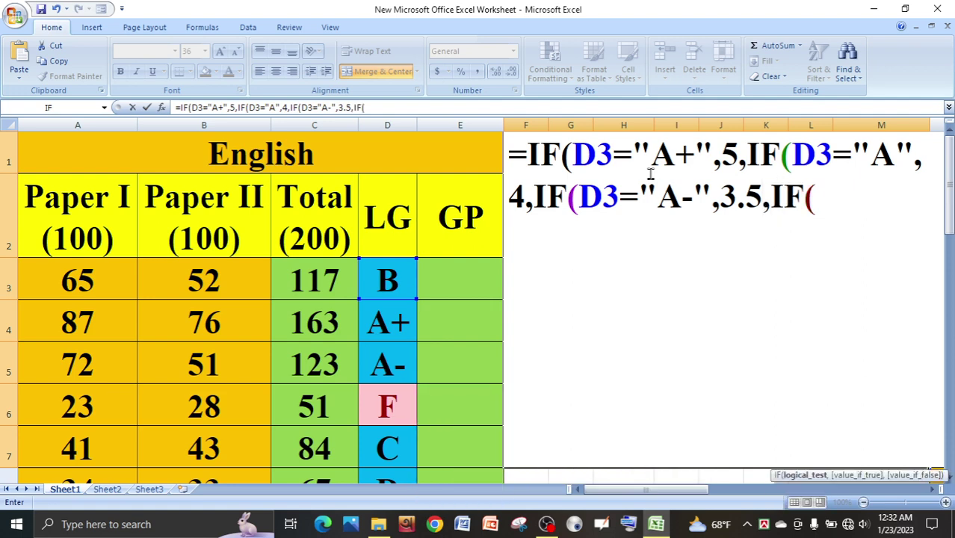
text(D)
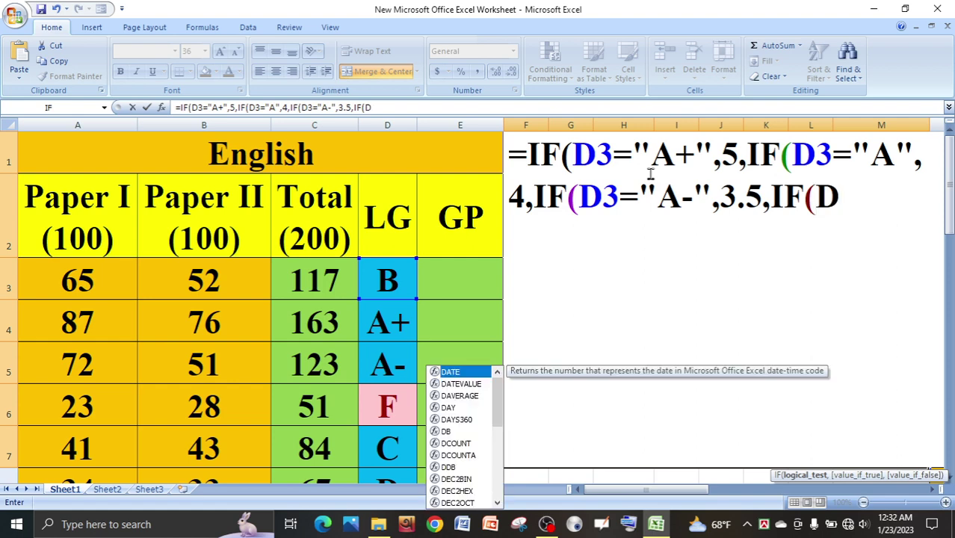
text(3=)
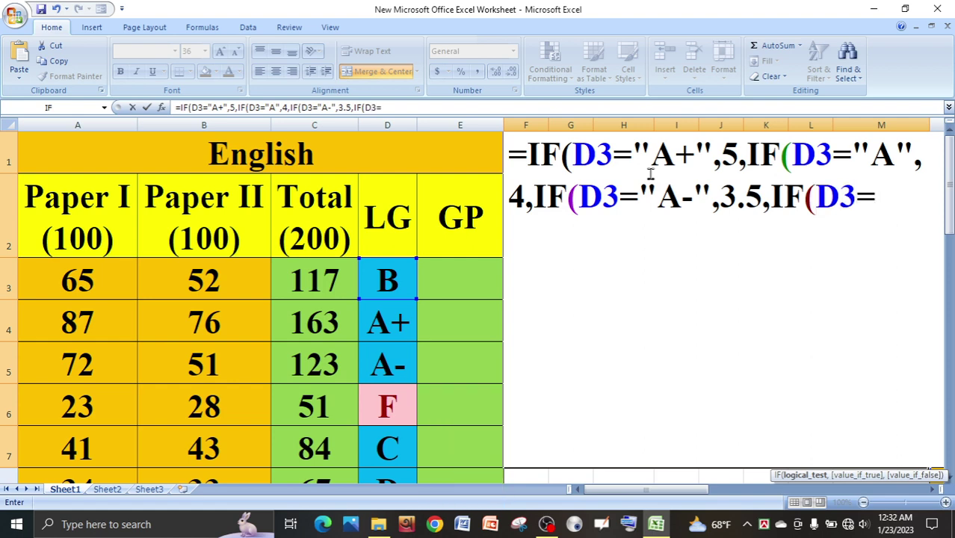
text("B)
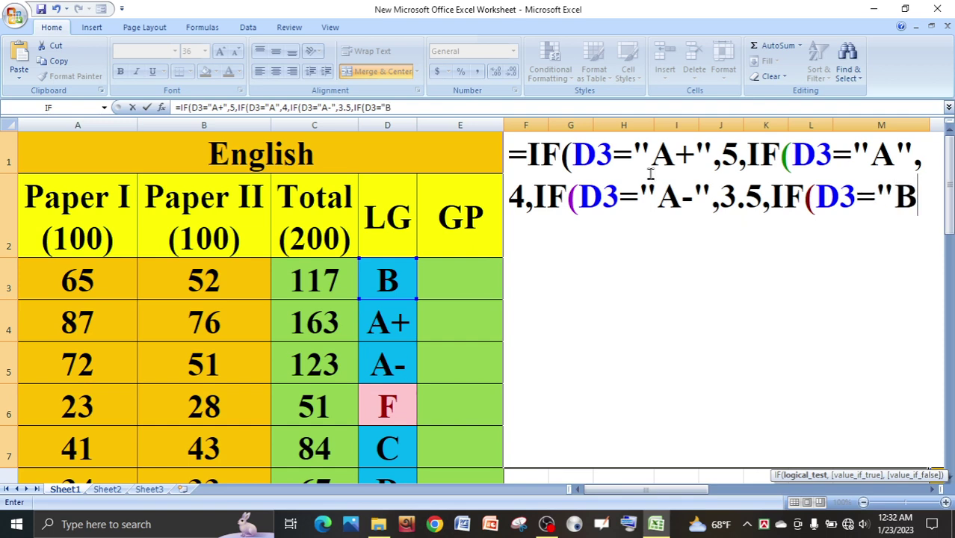
text(",)
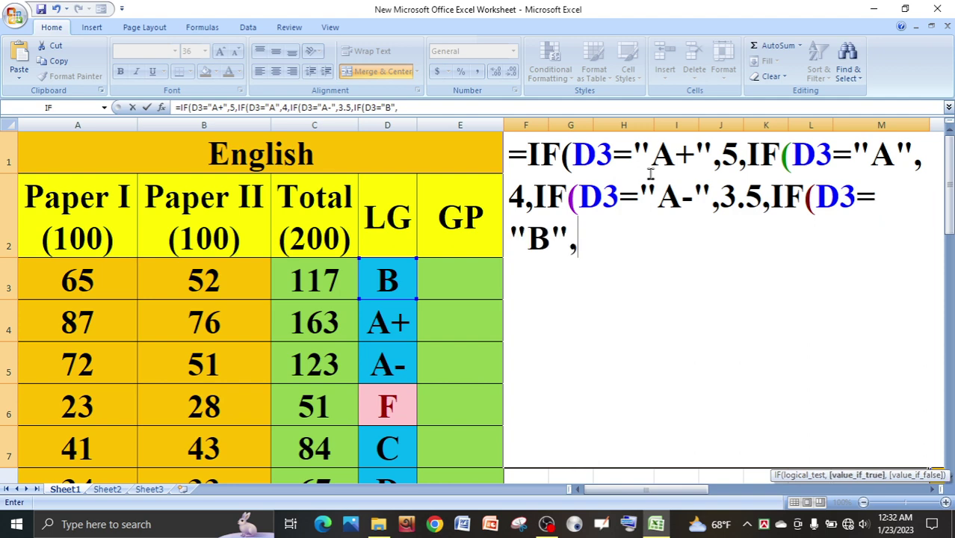
text(3,if)
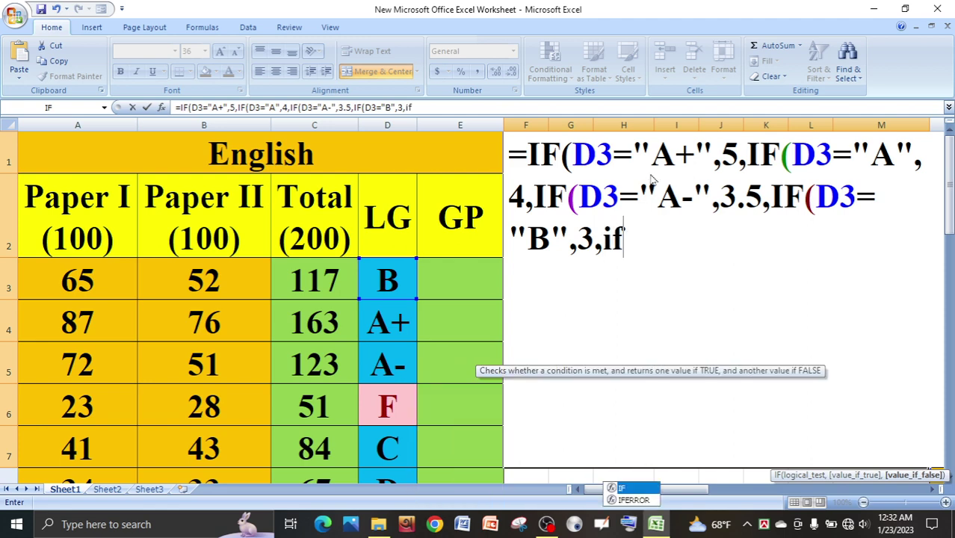
- Add C to 2, D to 1, otherwise 0, and close all parentheses
key(Tab)
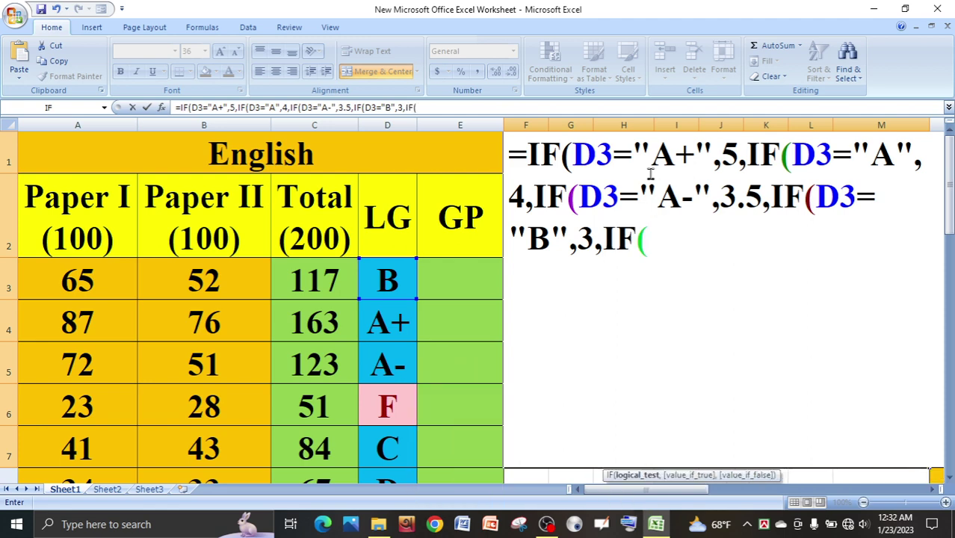
text(D)
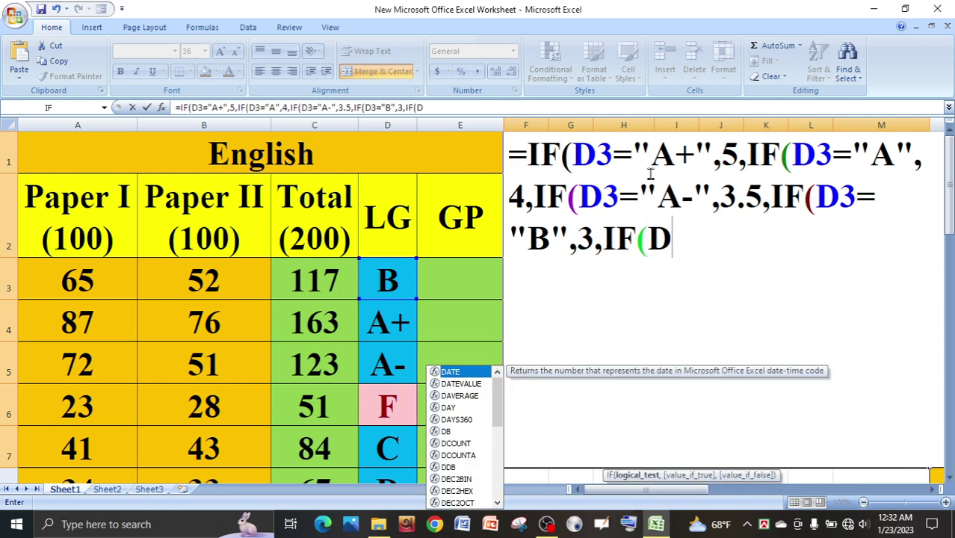
text(3=)
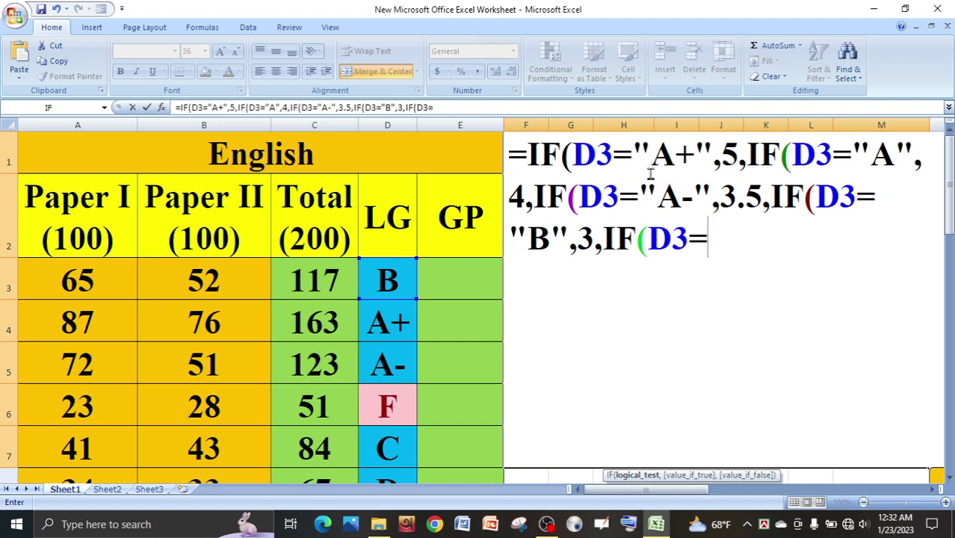
text("C)
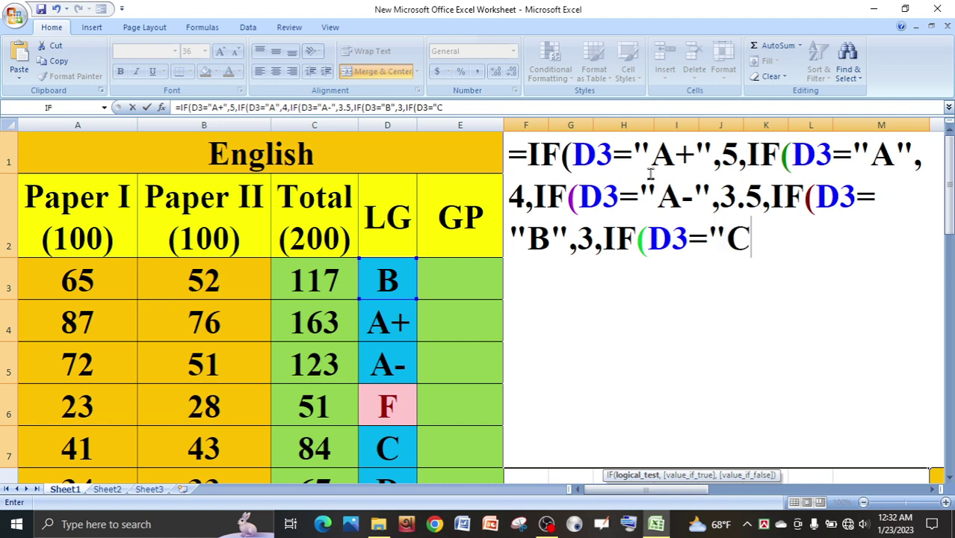
text(",)
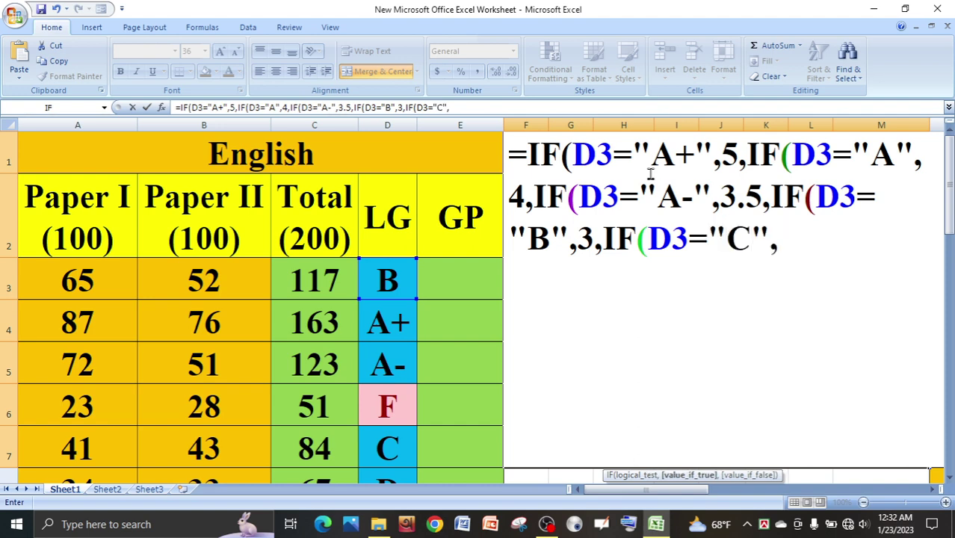
text(2,if)
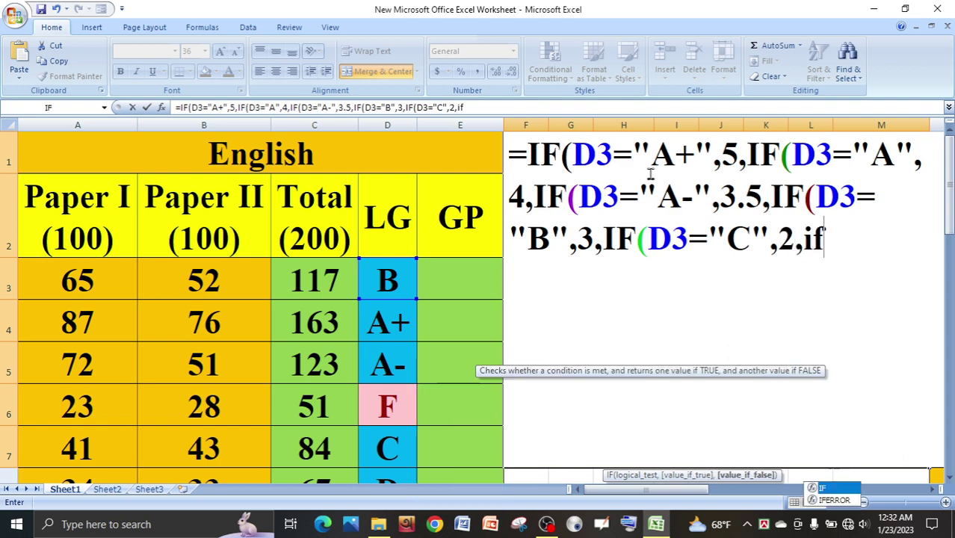
key(Tab)
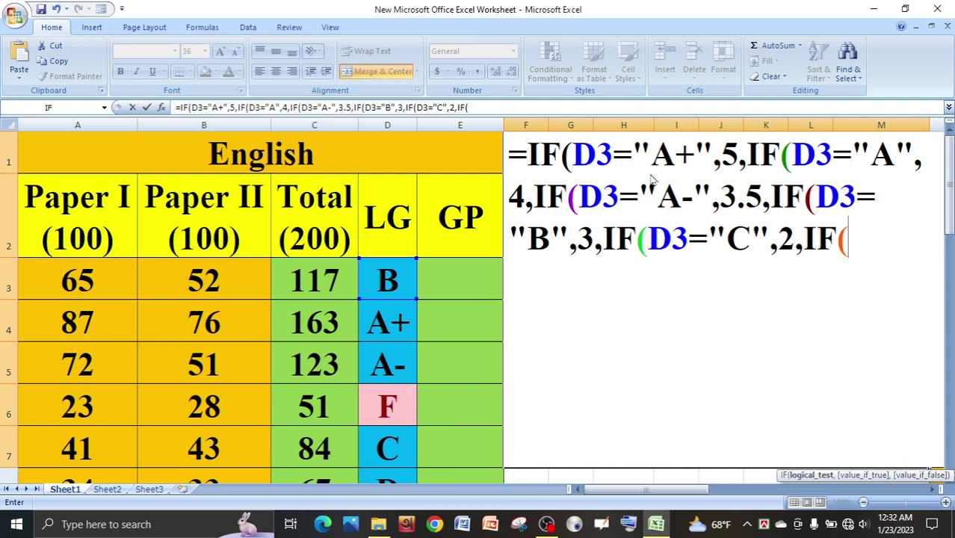
text(D3)
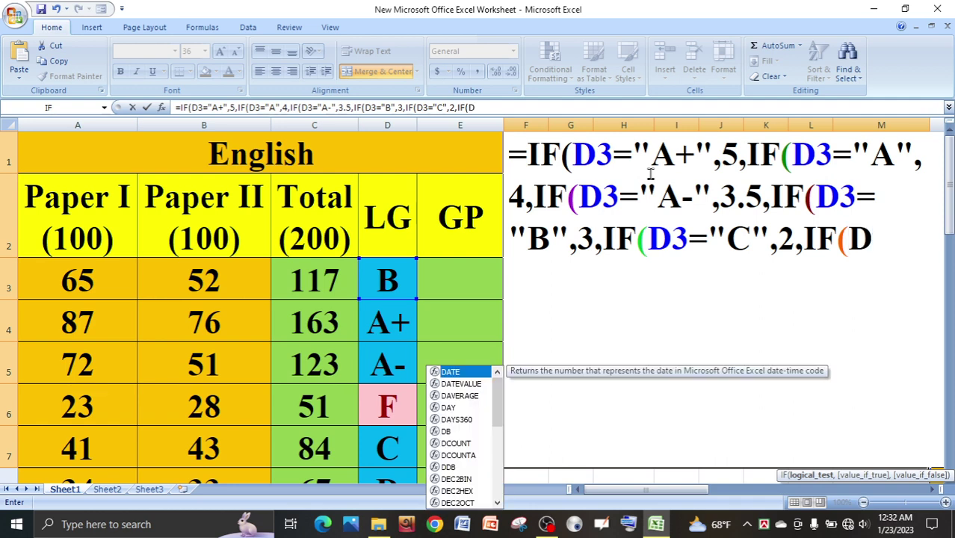
text(=)
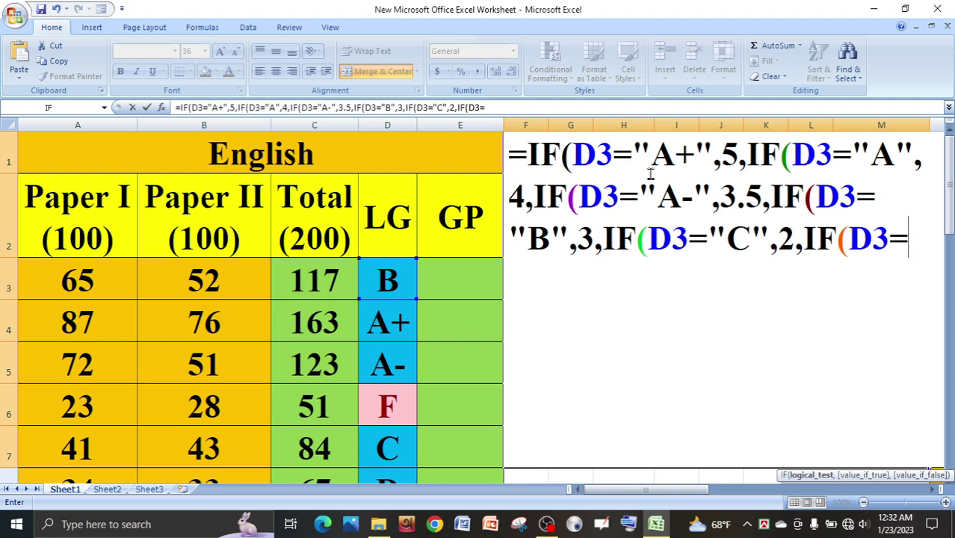
text("D",)
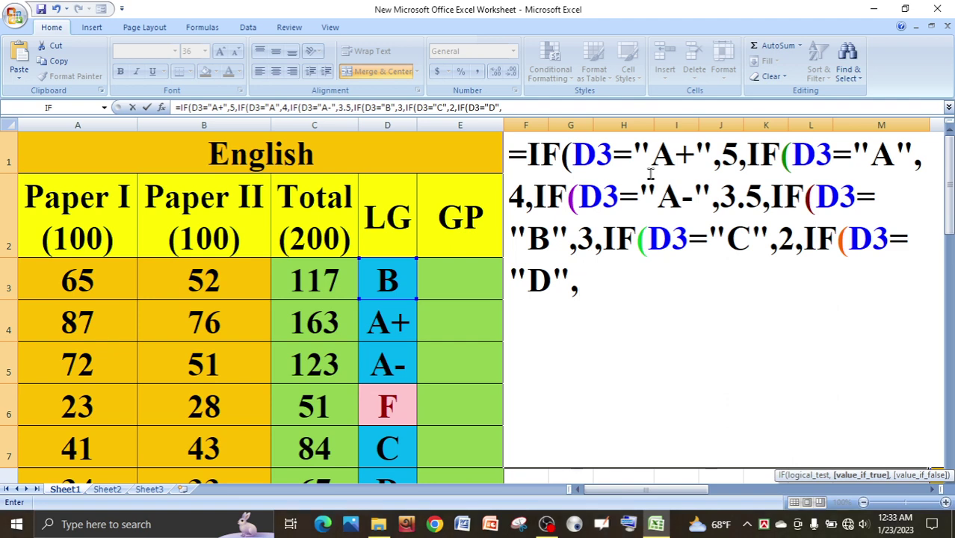
text(1,)
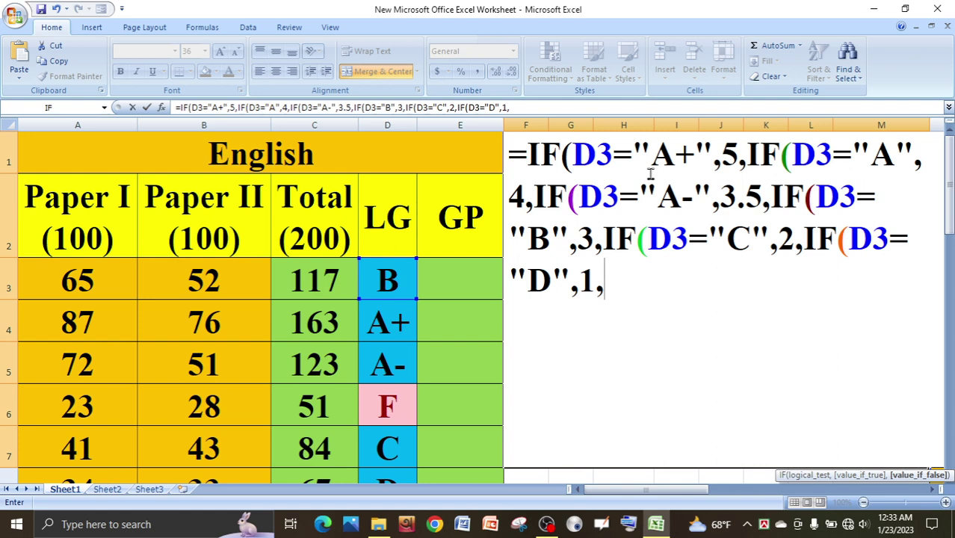
text(0)
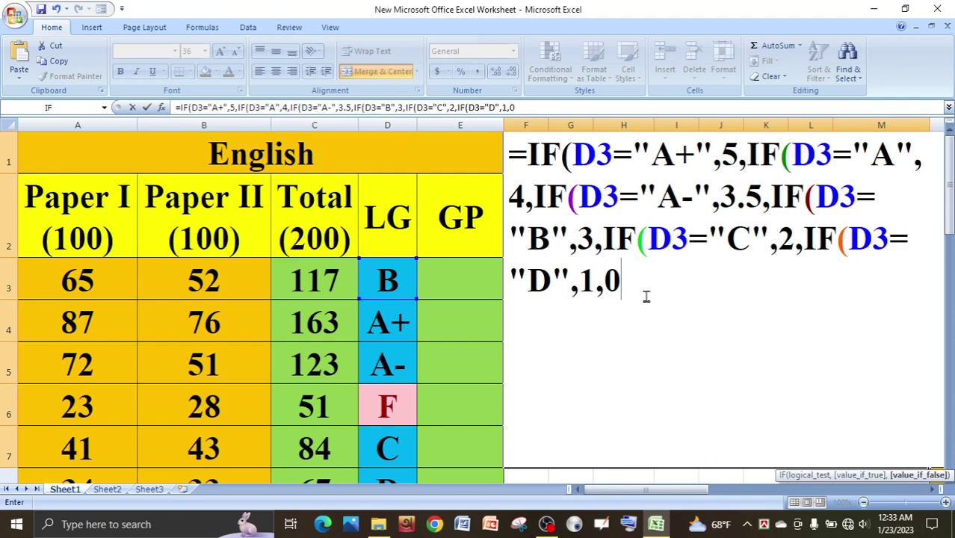
text()))
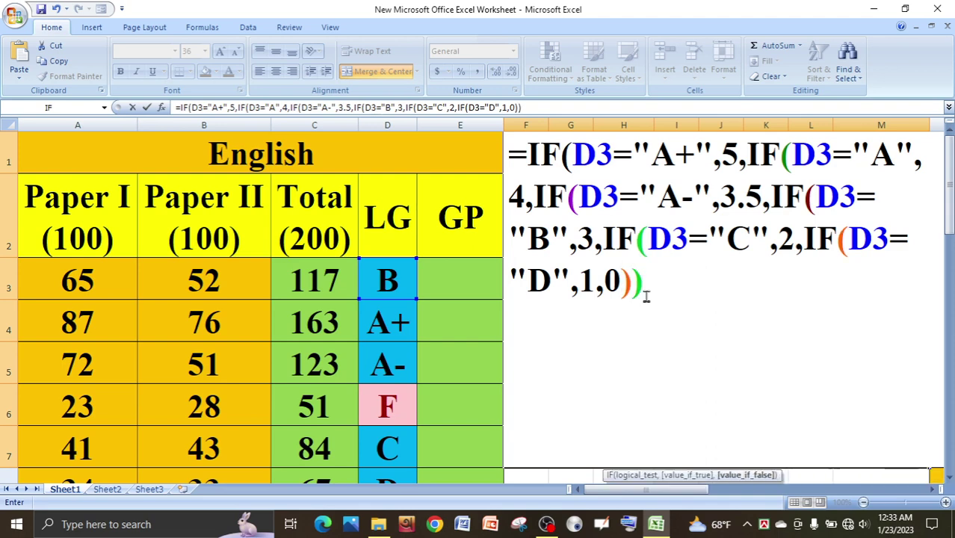
text()))))
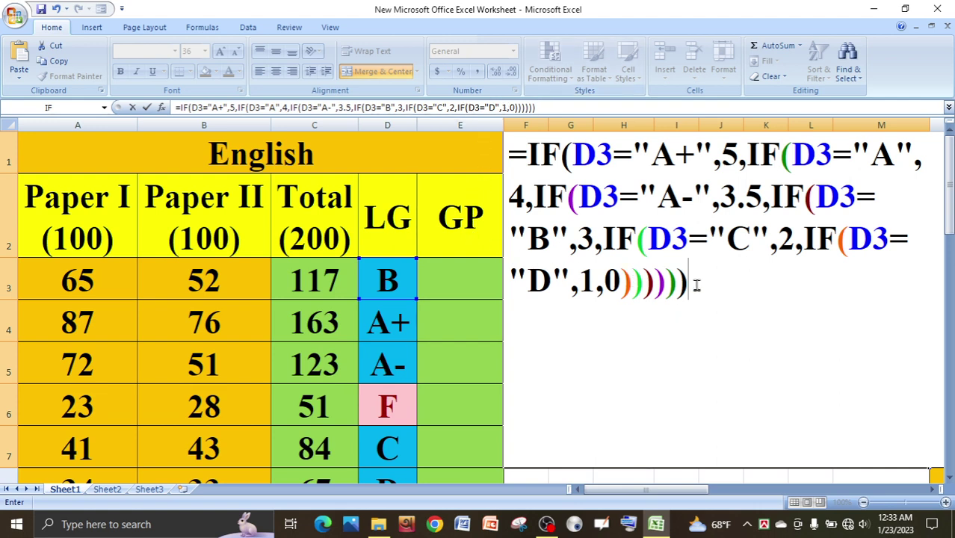
- Cut the grade-point formula from F1, paste it into E3 and fill down to E8
drag(696, 285, 508, 155)
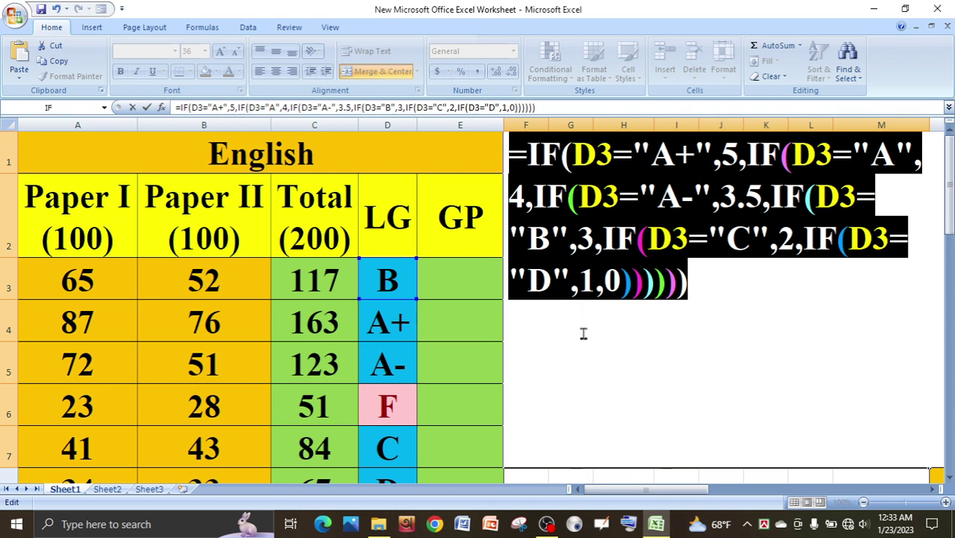
key(ctrl+x)
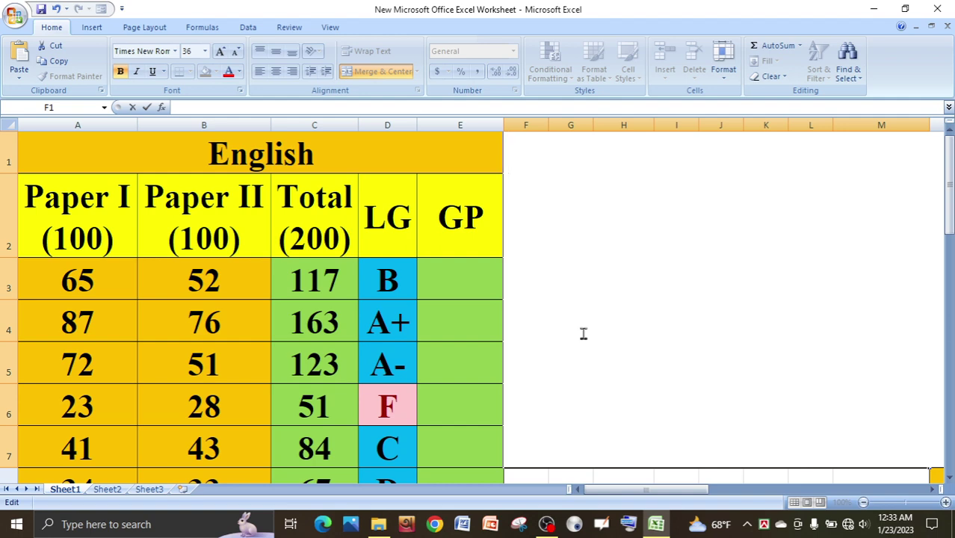
click(464, 280)
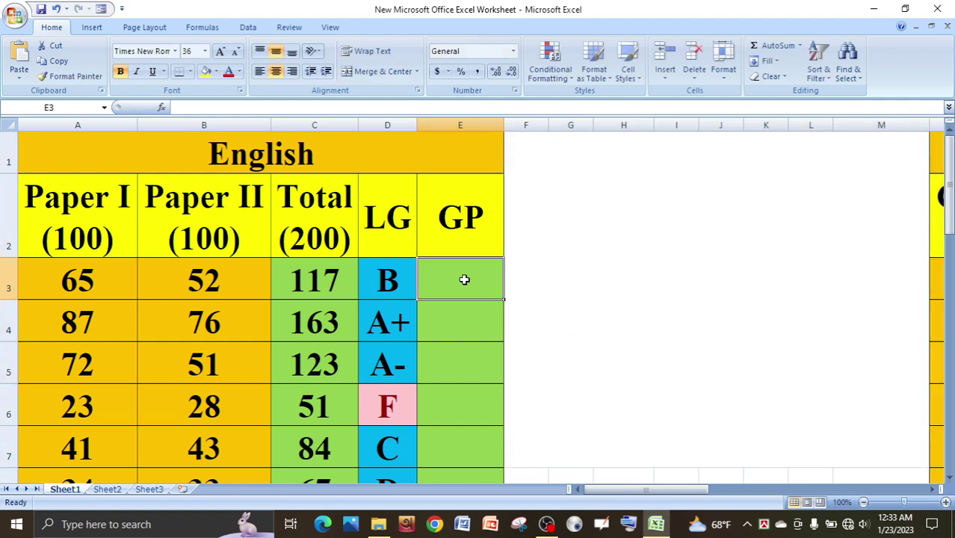
key(ctrl+v)
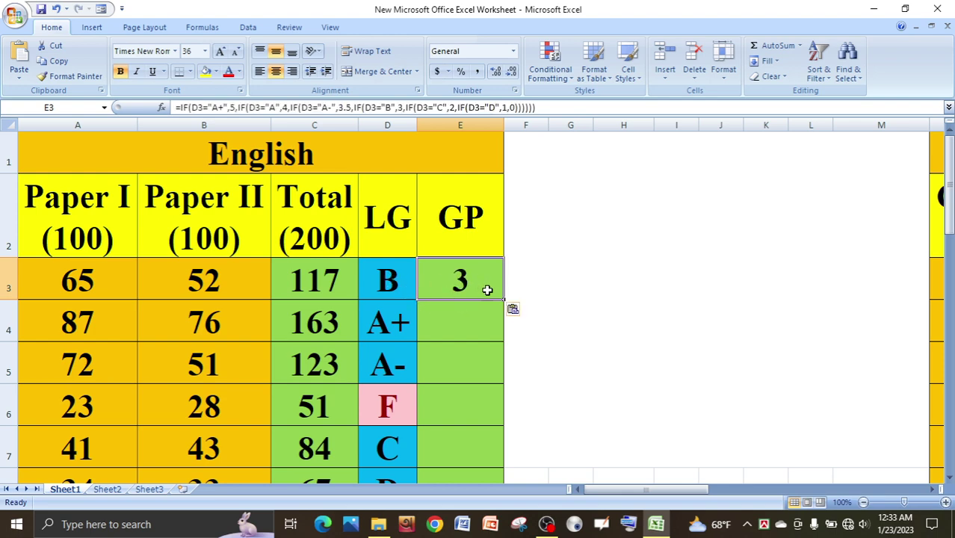
drag(504, 301, 482, 388)
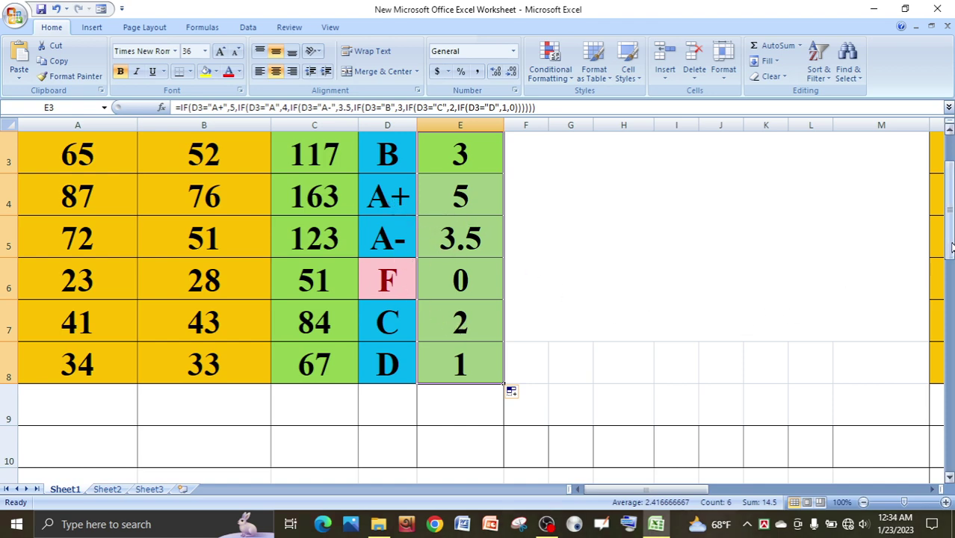
drag(951, 249, 951, 238)
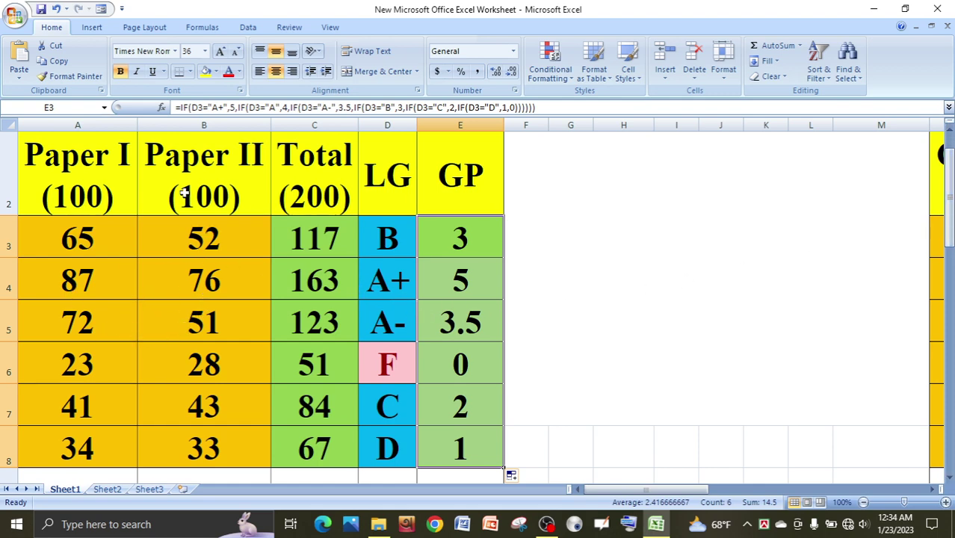
- Change the English scores: B3 to 87, A6 to 33 and B6 to 34
click(224, 240)
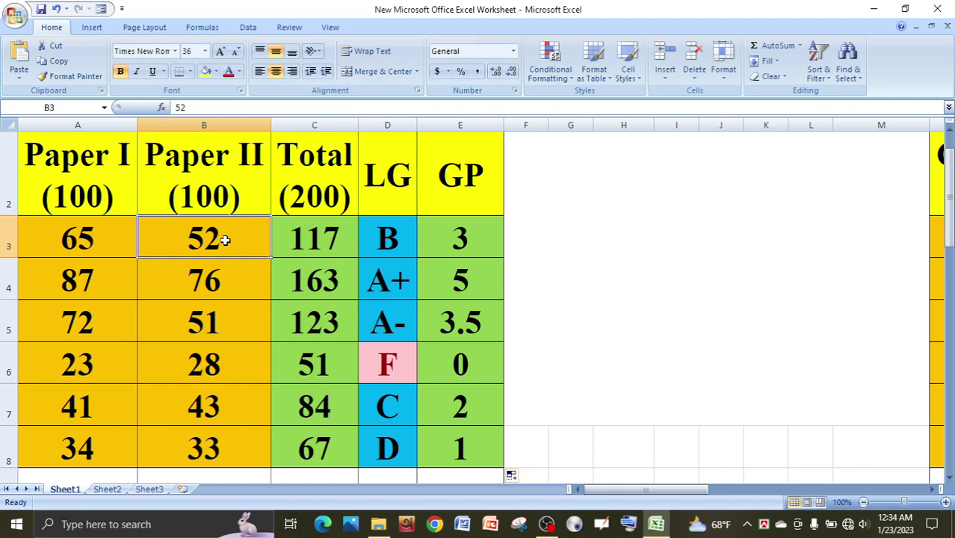
text(87)
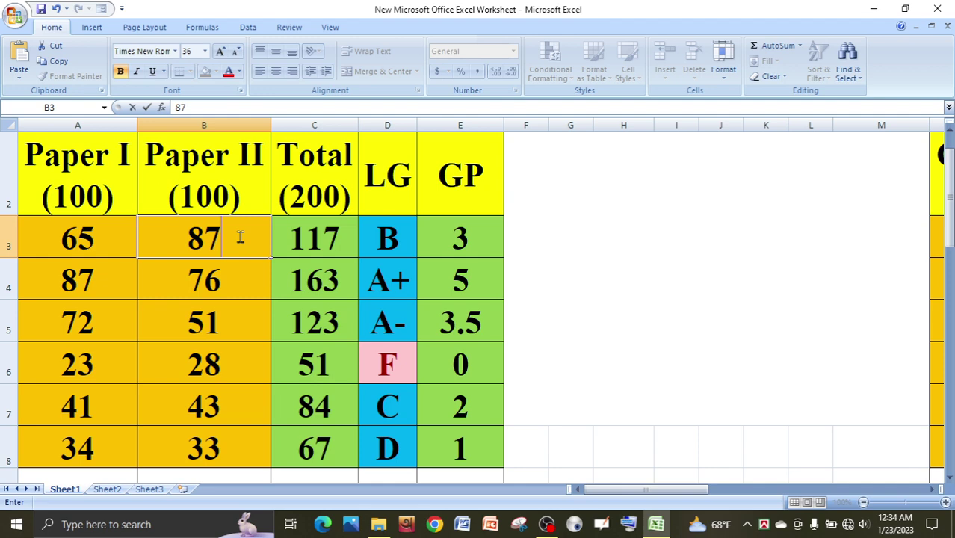
key(Return)
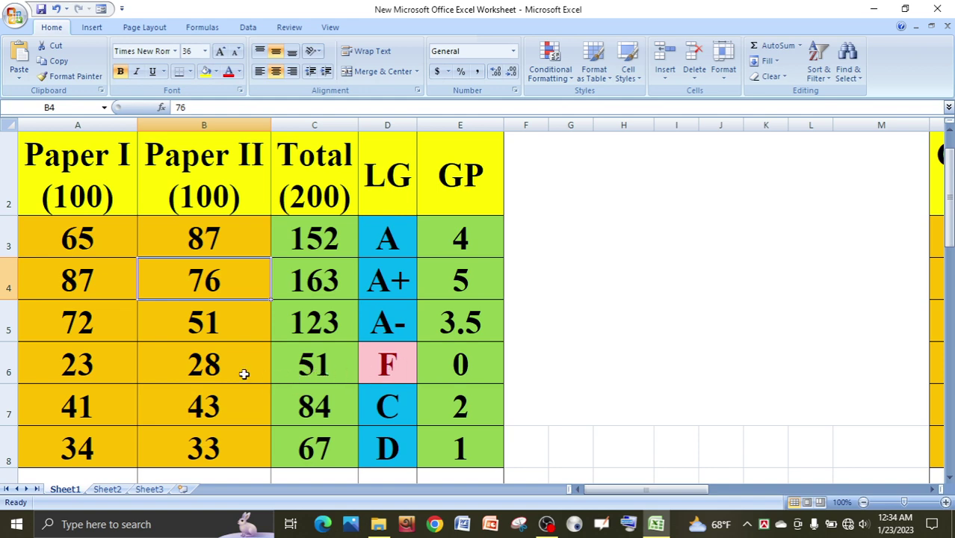
click(103, 366)
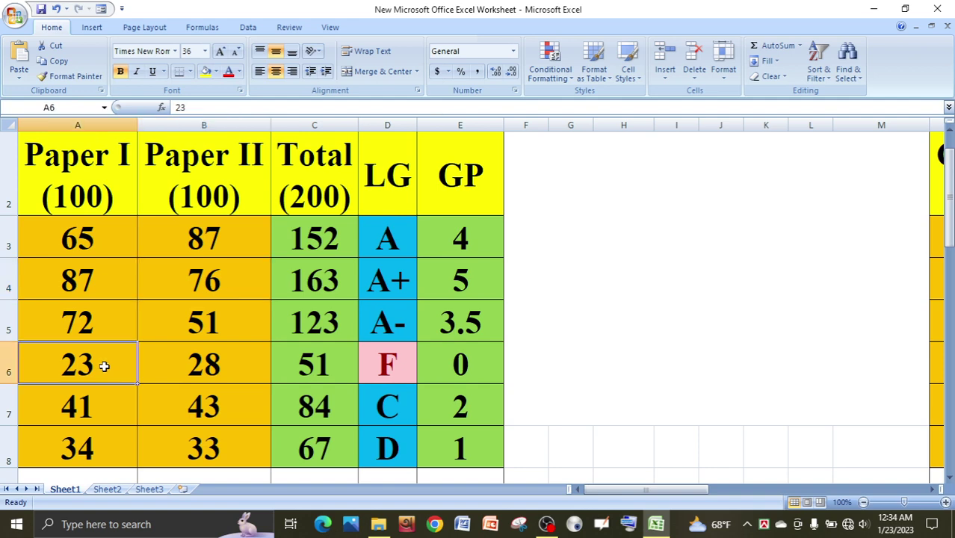
text(33)
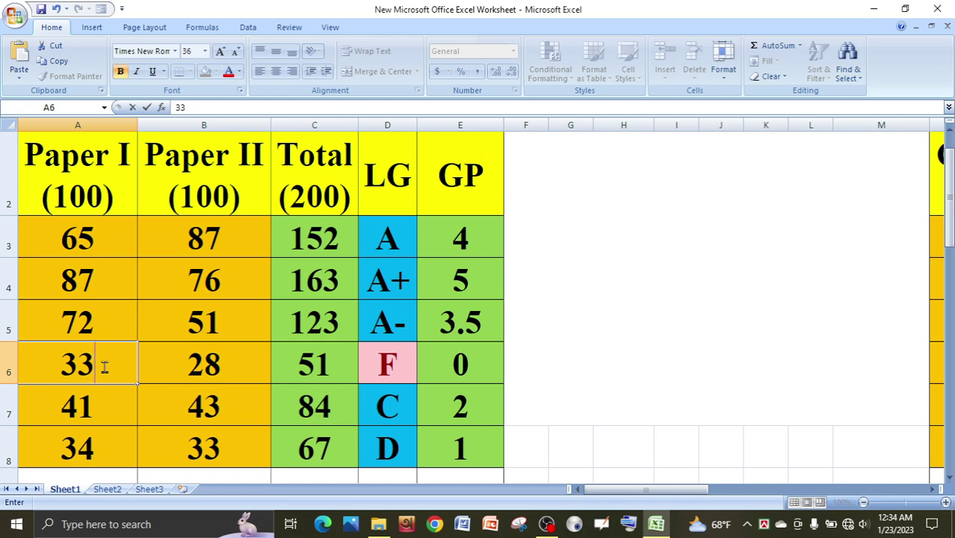
key(Return)
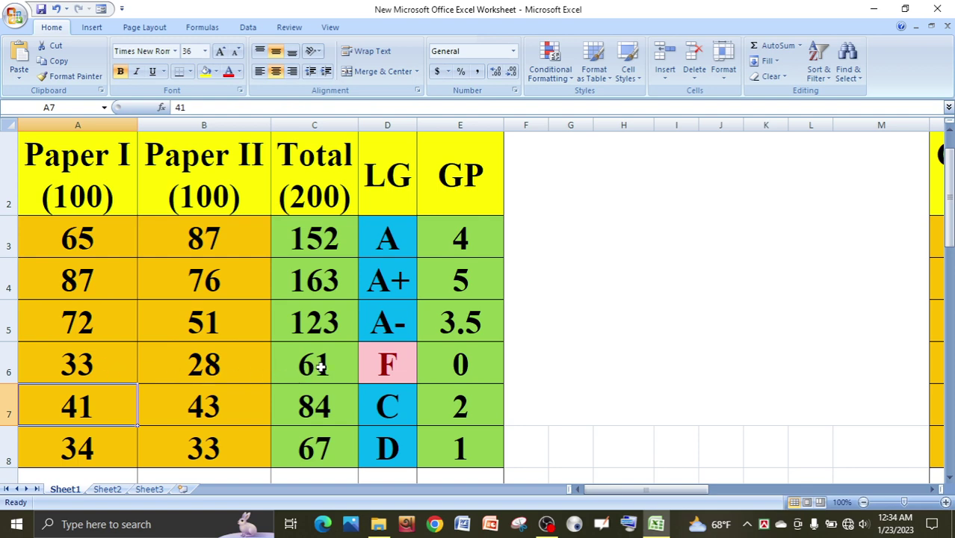
click(227, 364)
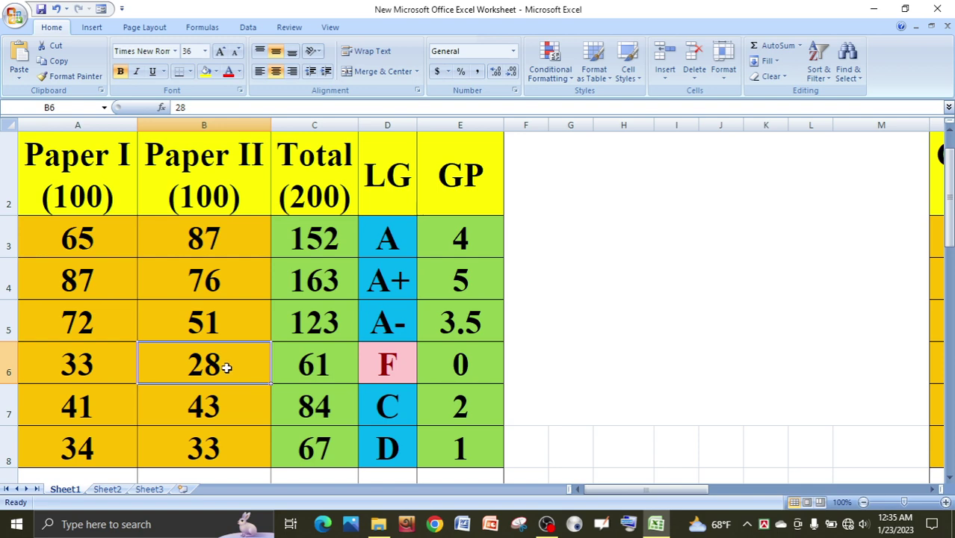
text(34)
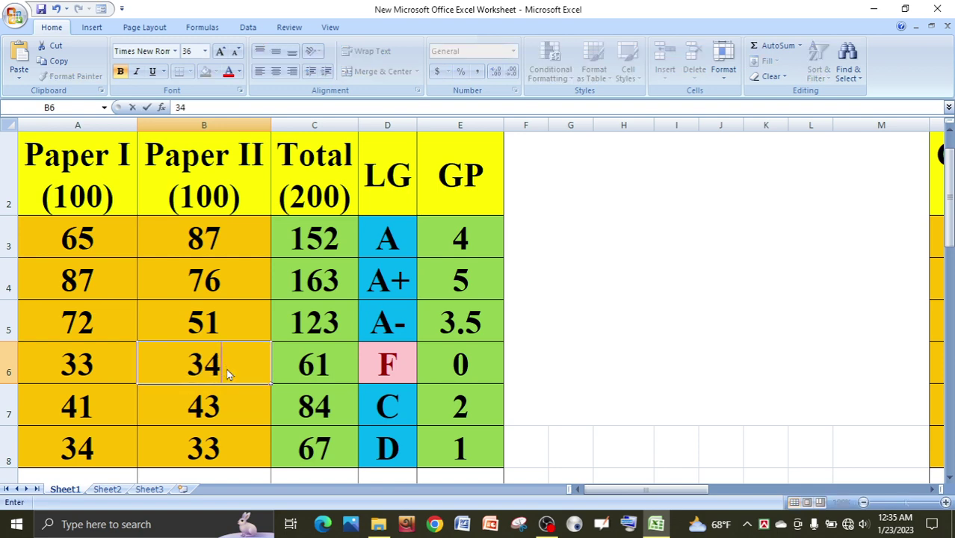
key(Return)
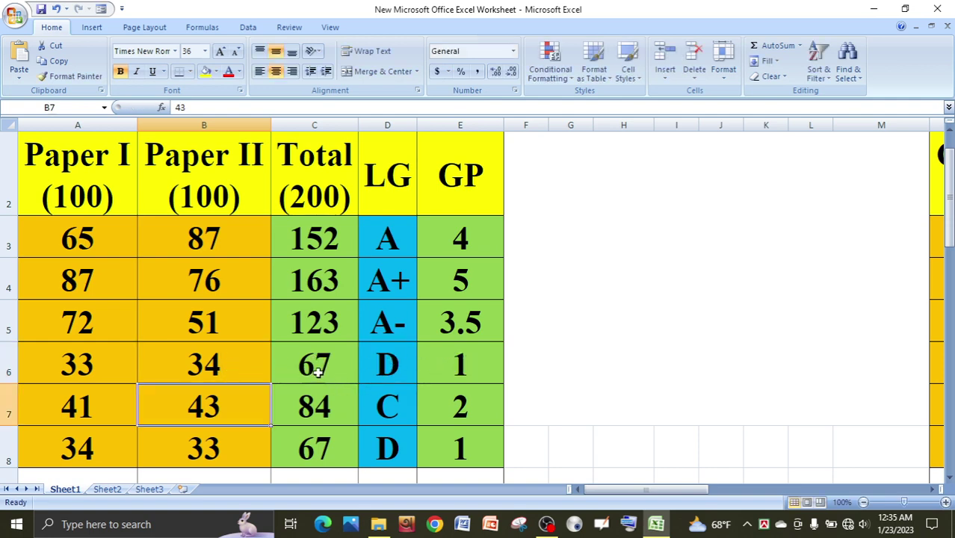
- Check the recalculated results: row 3 totals 152 (A, 4) and row 6 totals 67 (D, 1)
drag(280, 241, 450, 446)
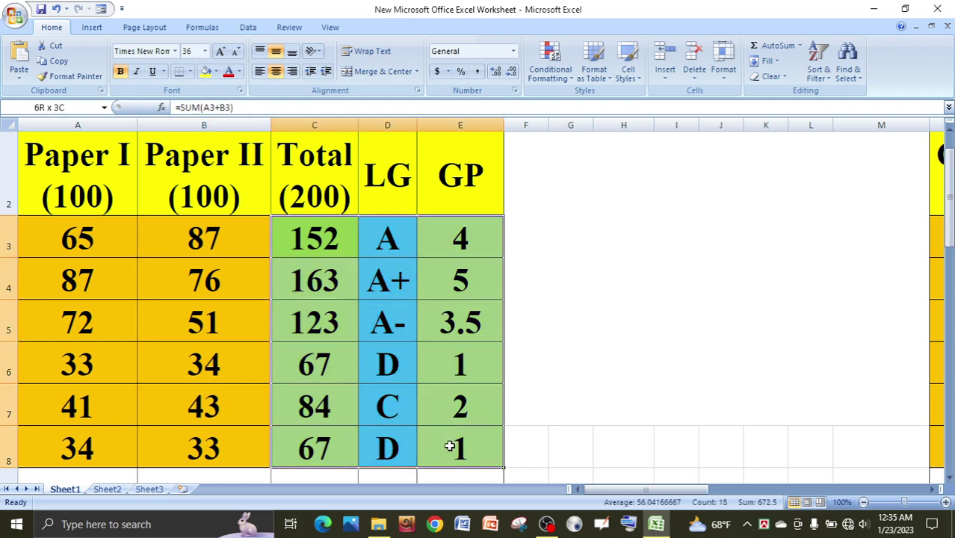
drag(117, 239, 210, 444)
click(121, 240)
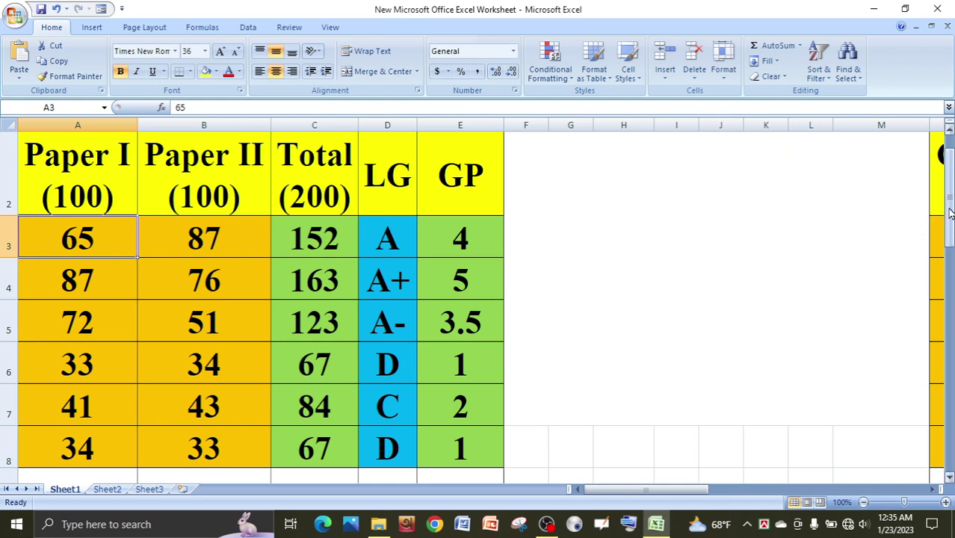
drag(950, 224, 948, 187)
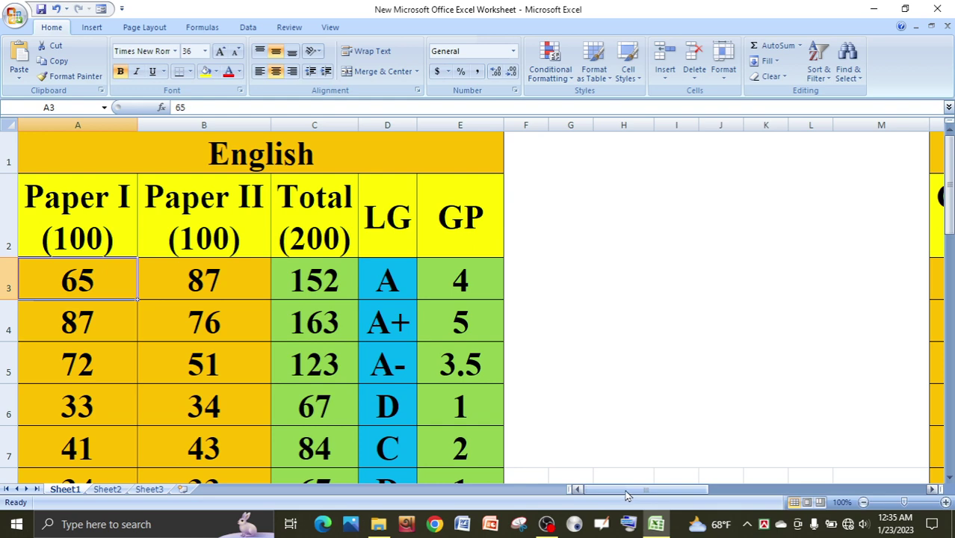
- Inspect the empty Mathematics cells P3, Q3 and R3, then return to the English total in C3
drag(627, 495, 710, 492)
click(366, 289)
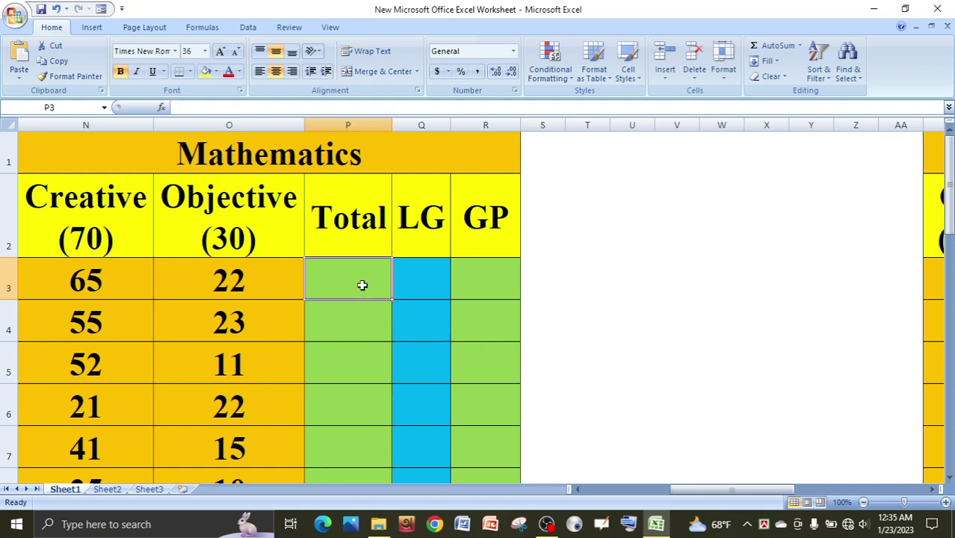
click(420, 282)
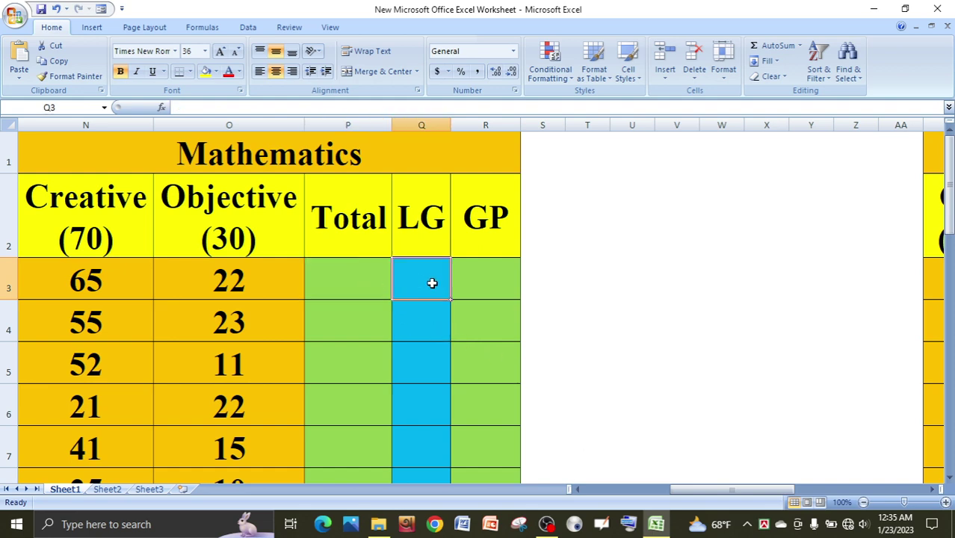
click(477, 282)
click(356, 277)
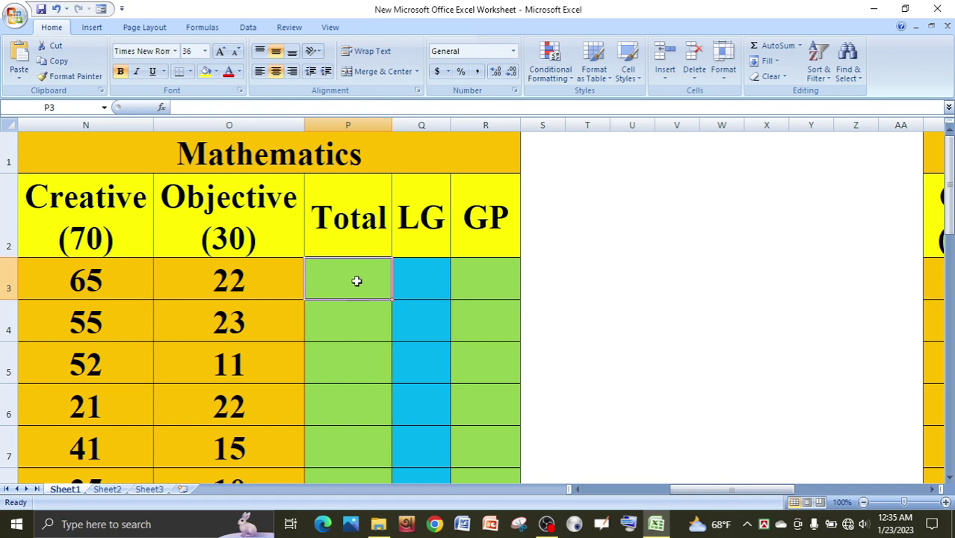
click(420, 279)
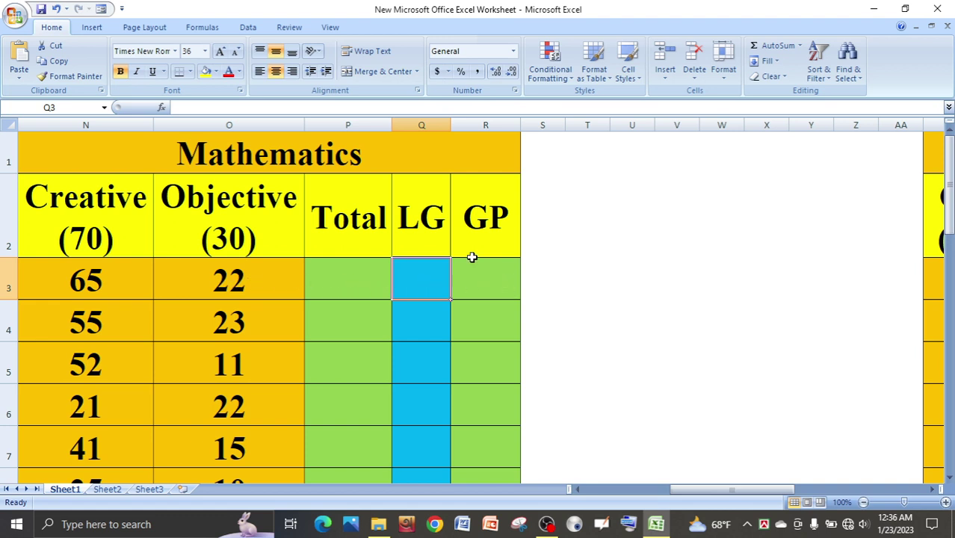
click(334, 279)
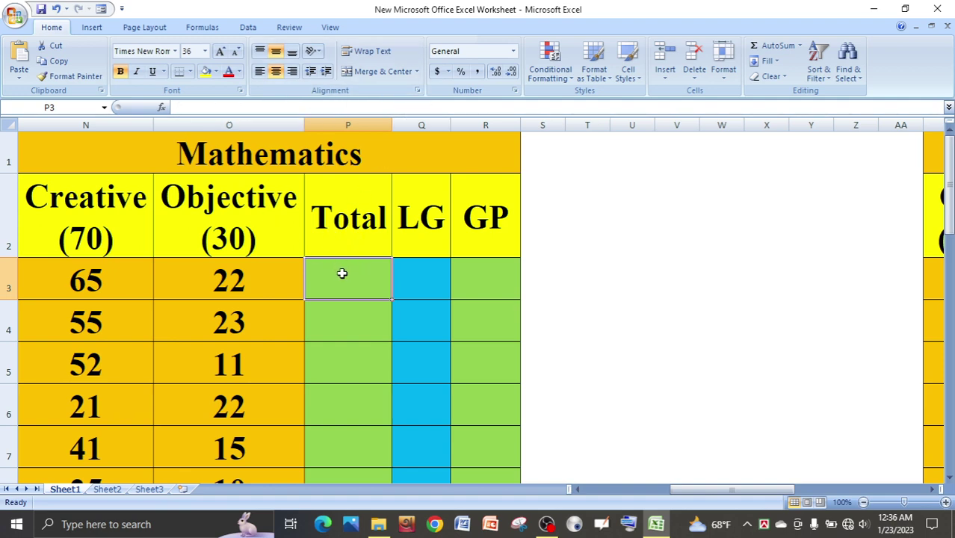
click(618, 255)
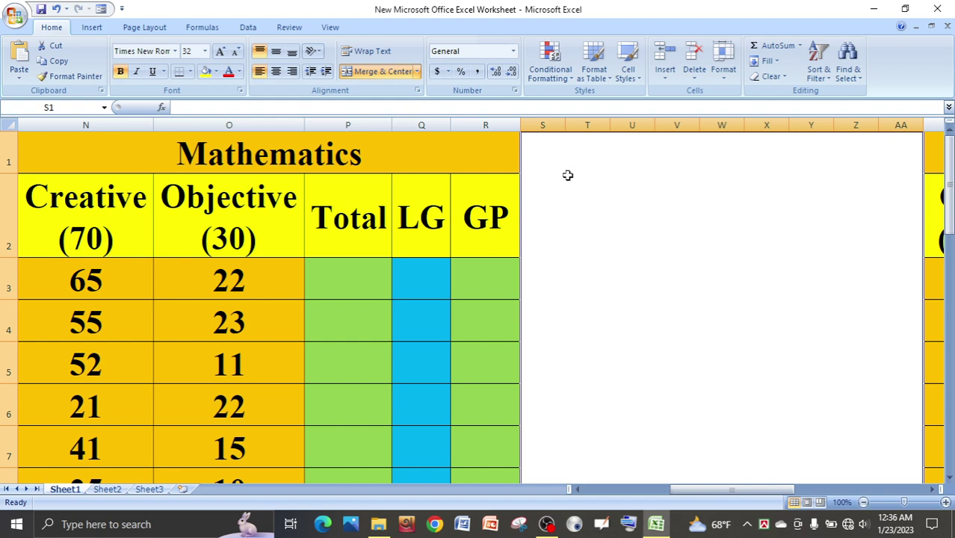
click(341, 273)
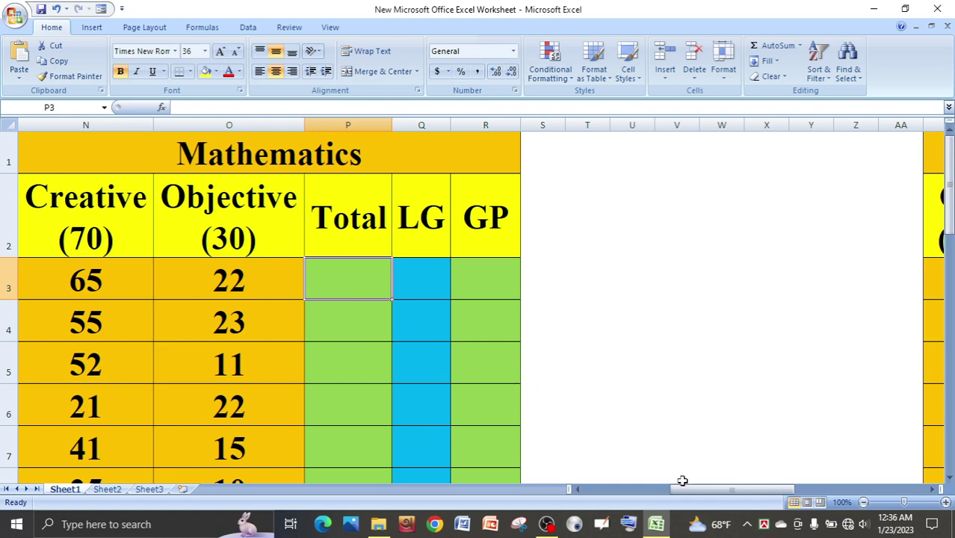
drag(684, 492, 598, 492)
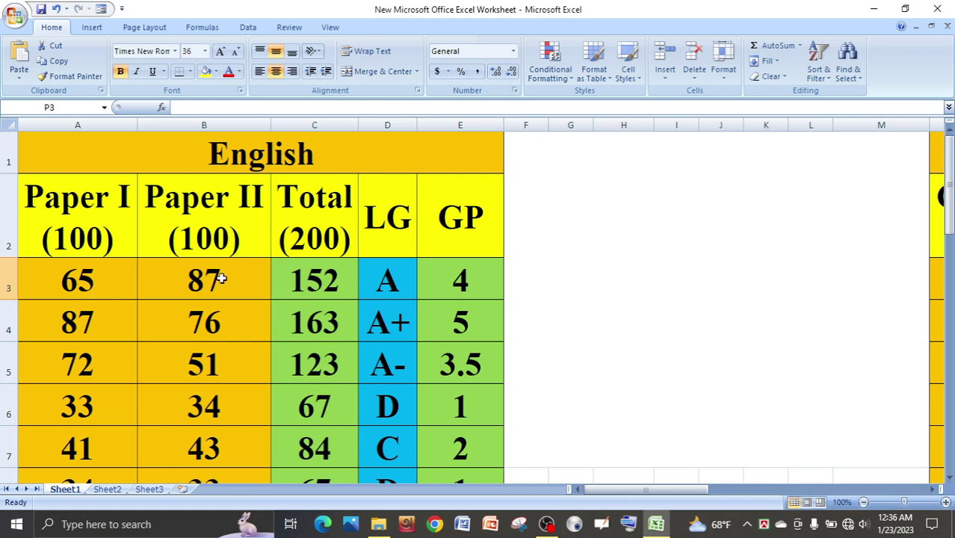
click(304, 278)
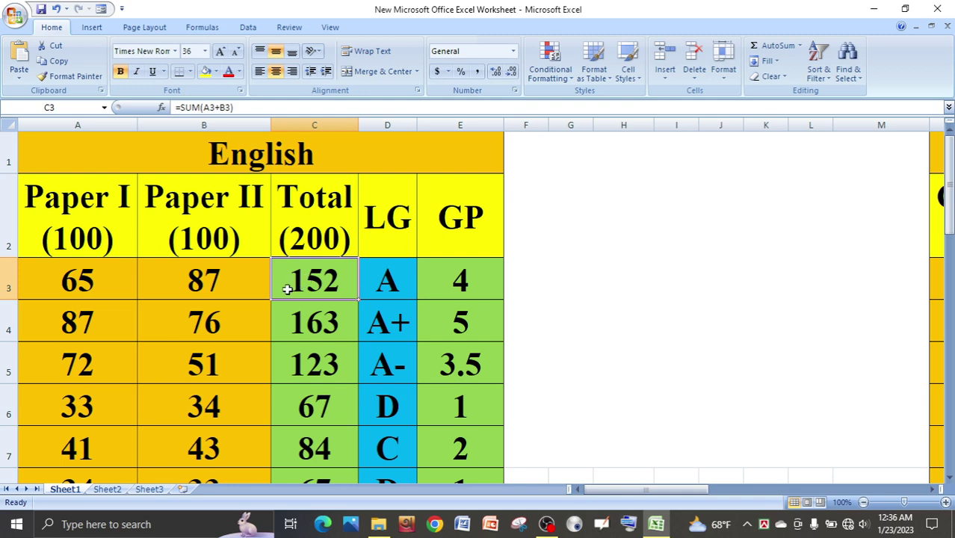
- Copy the English total formula from C3 into Mathematics cell P3, which shows 87
key(ctrl+c)
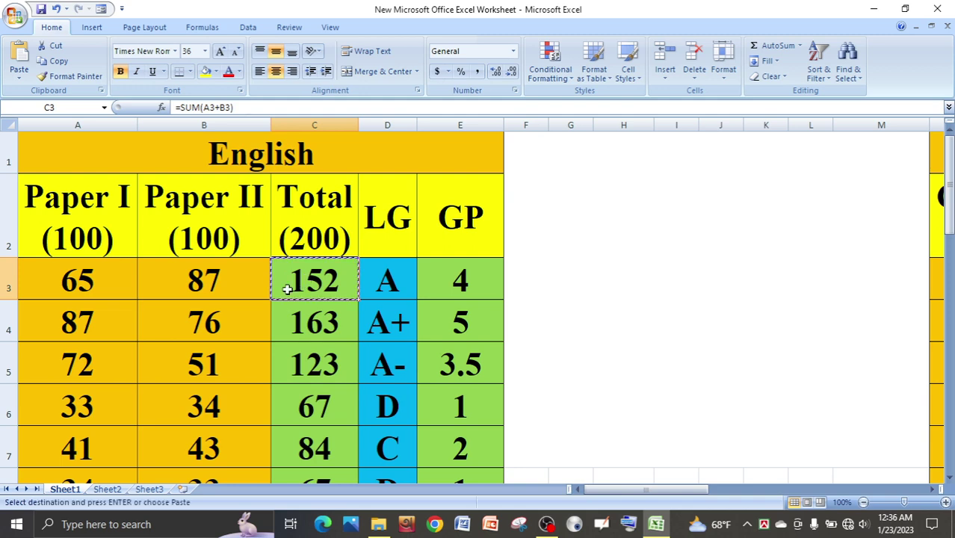
drag(598, 490, 657, 487)
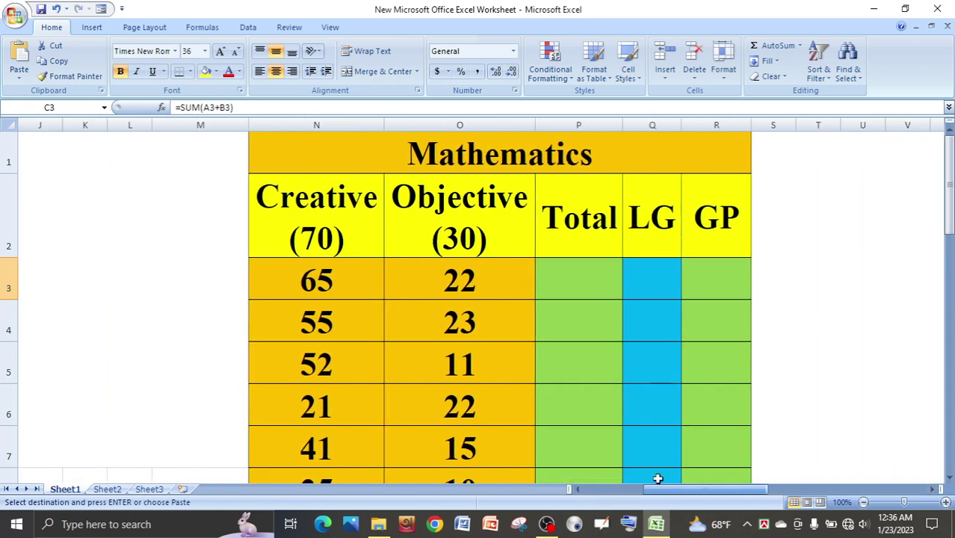
click(576, 281)
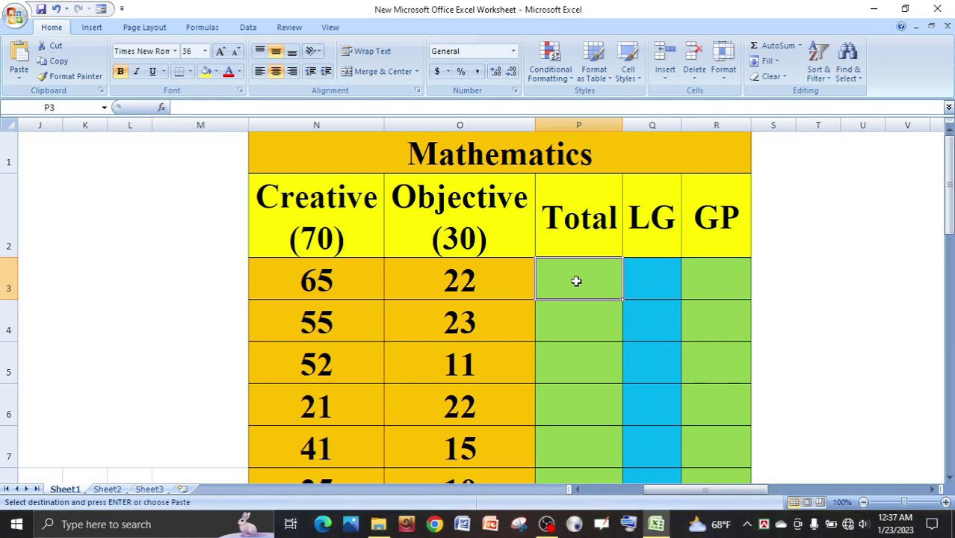
key(ctrl+v)
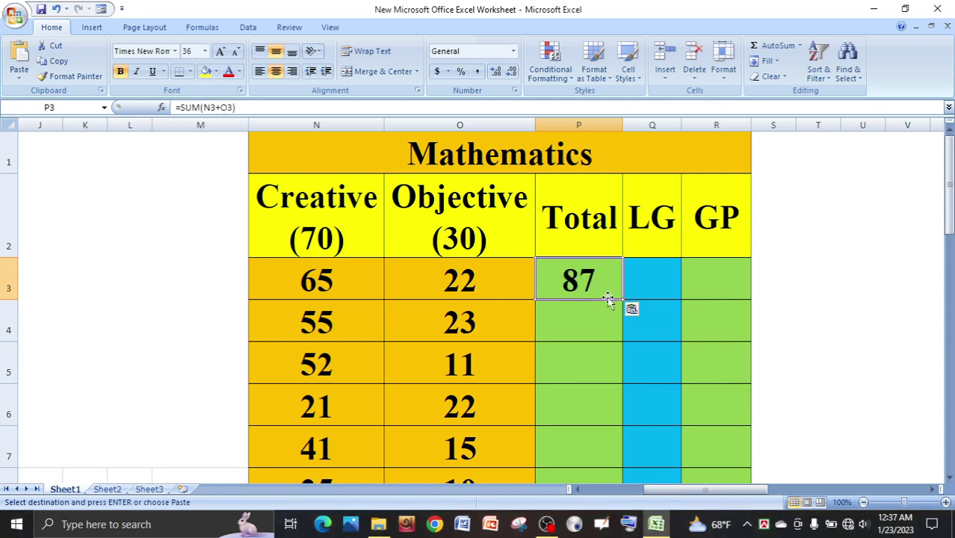
click(595, 319)
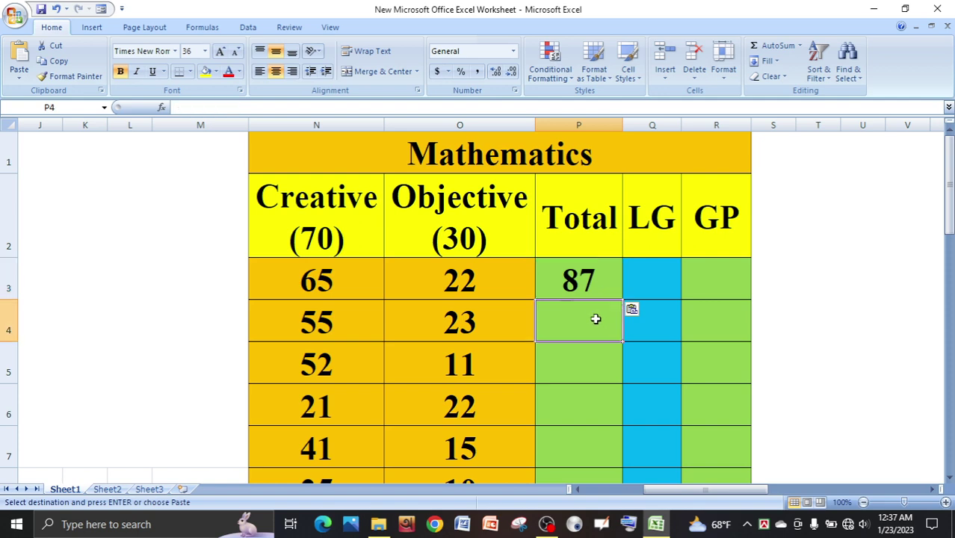
- Fill P3's sum formula down to P8, giving totals 87, 78, 63, 43, 56 and 35
click(588, 283)
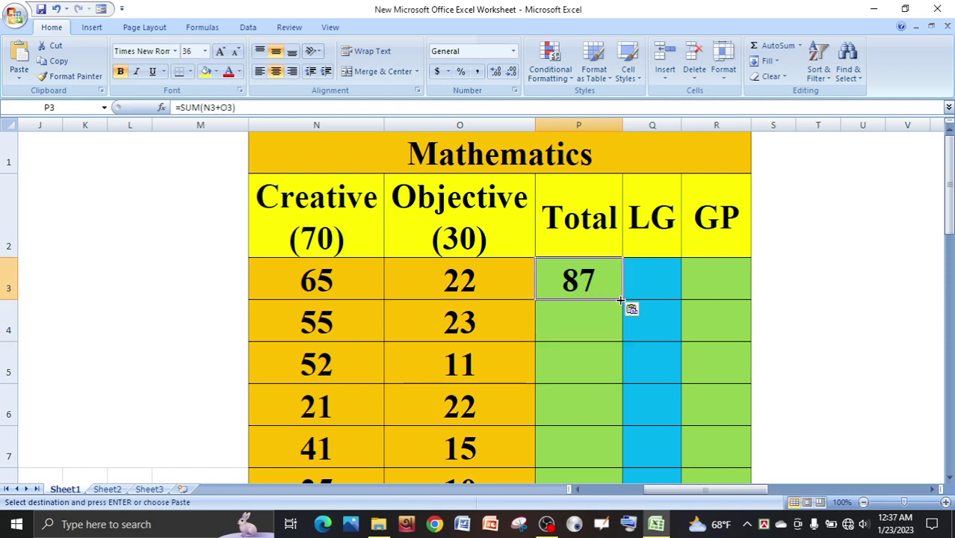
drag(620, 300, 599, 379)
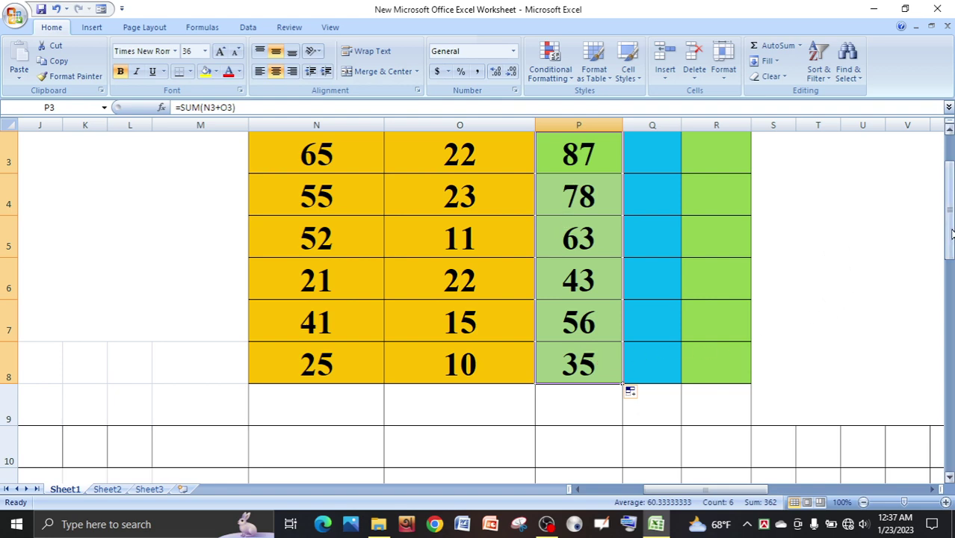
drag(950, 234, 951, 224)
click(654, 234)
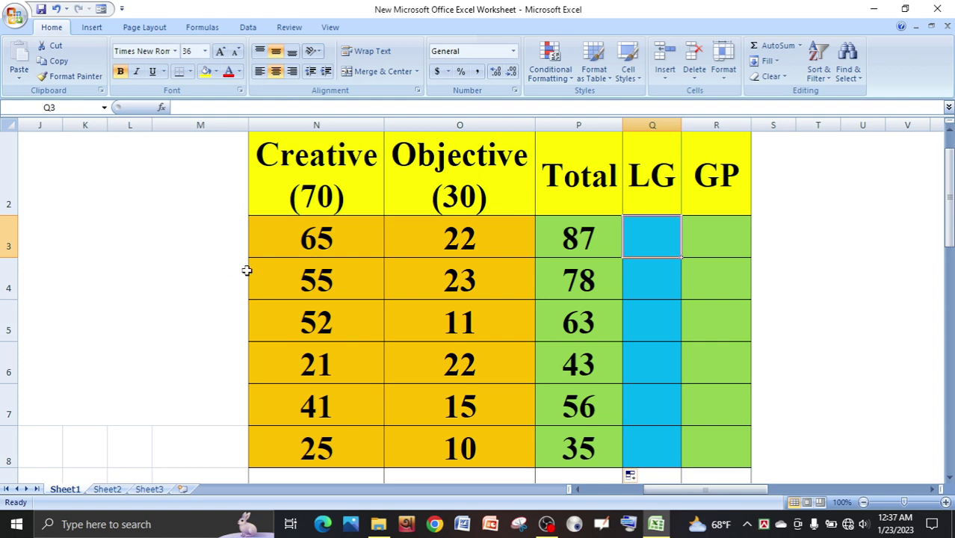
click(337, 232)
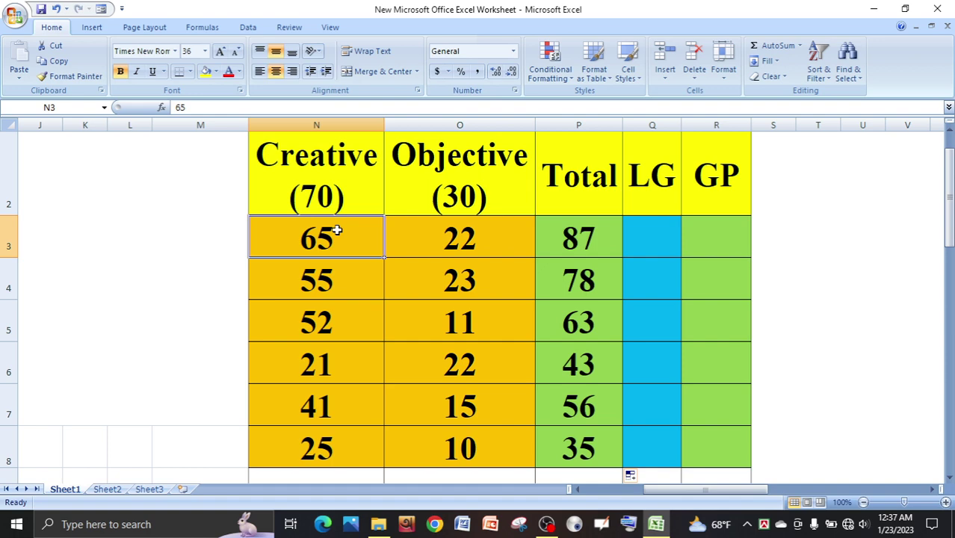
click(433, 239)
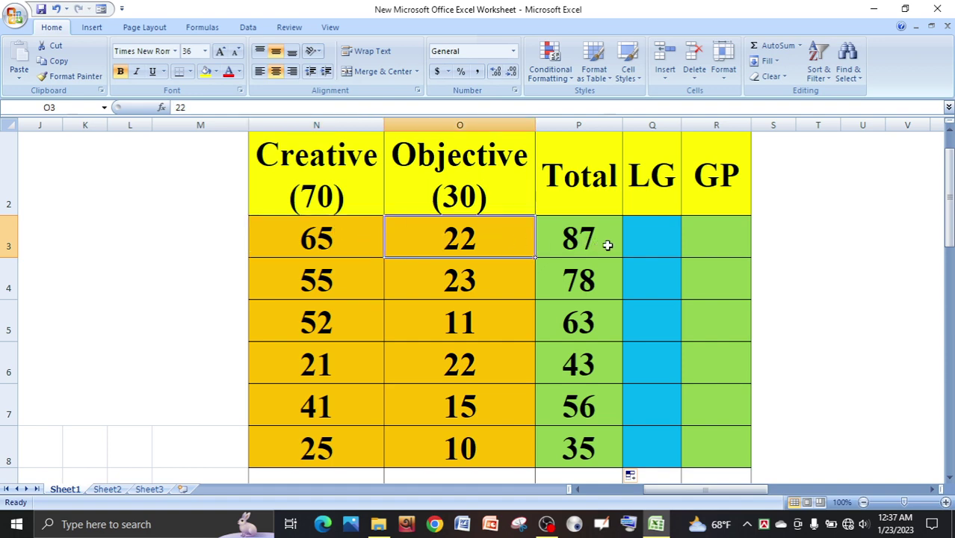
click(652, 242)
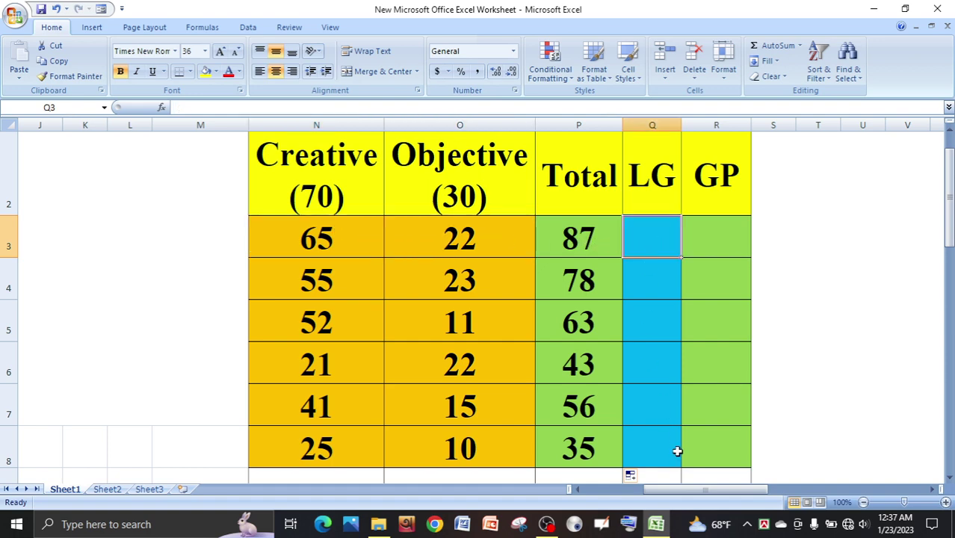
drag(684, 495, 709, 493)
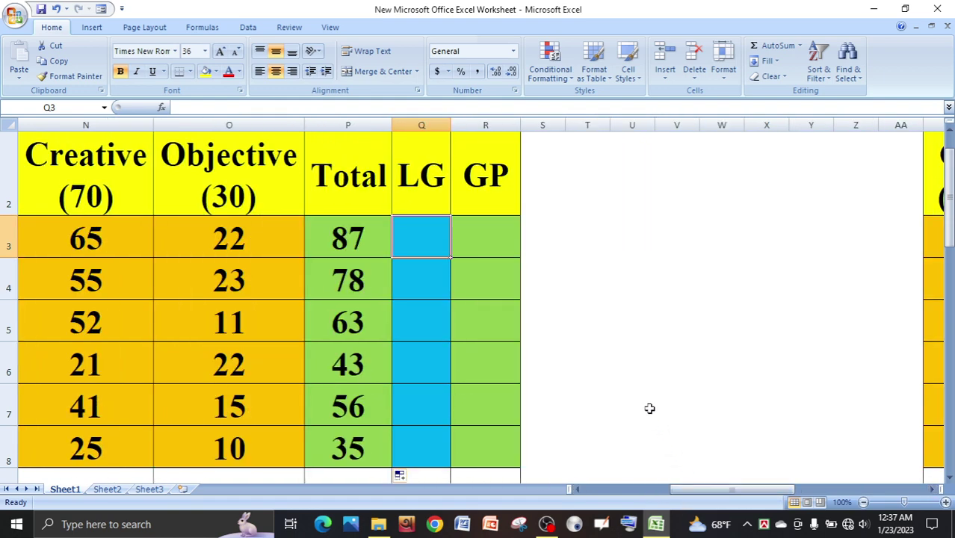
click(606, 255)
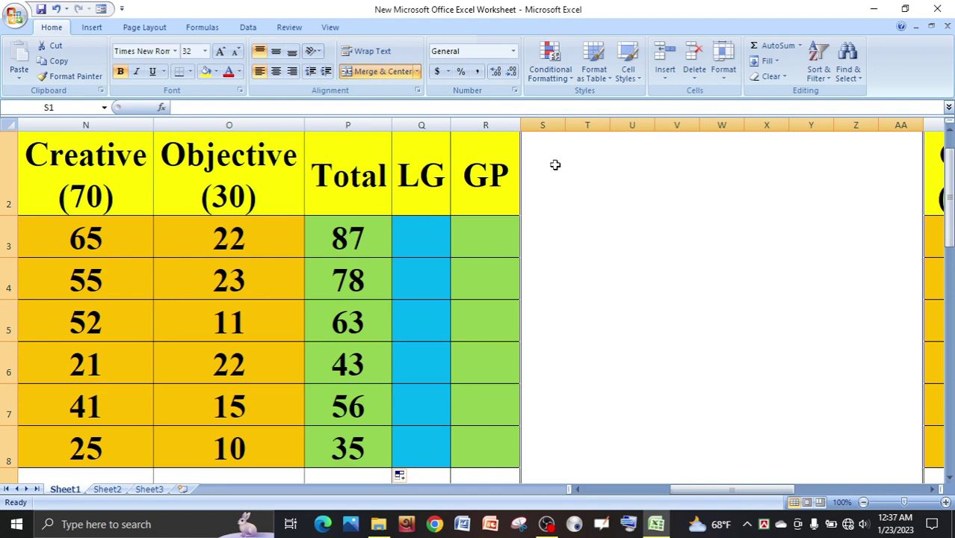
- Begin the formula =IF(AND( in the blank merged cell beside the table
text(=)
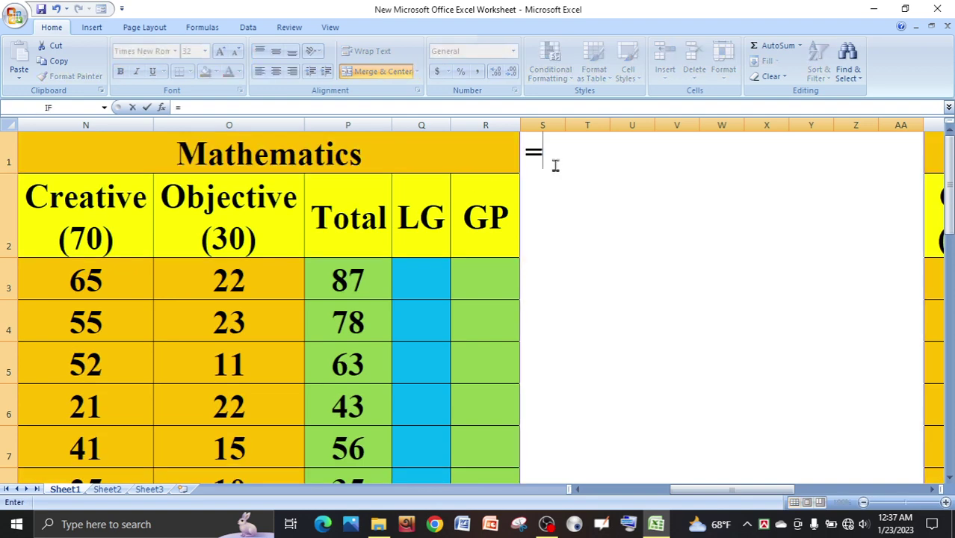
text(if)
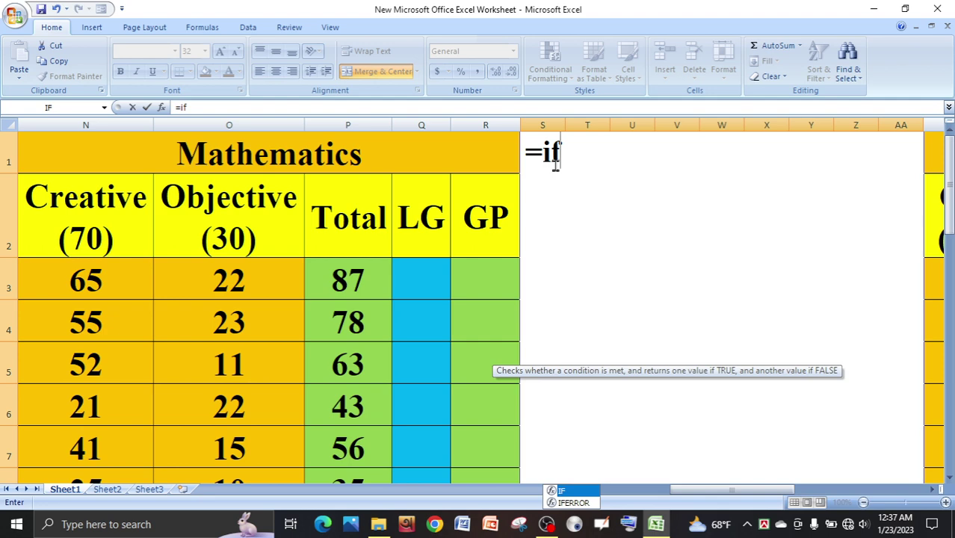
key(Tab)
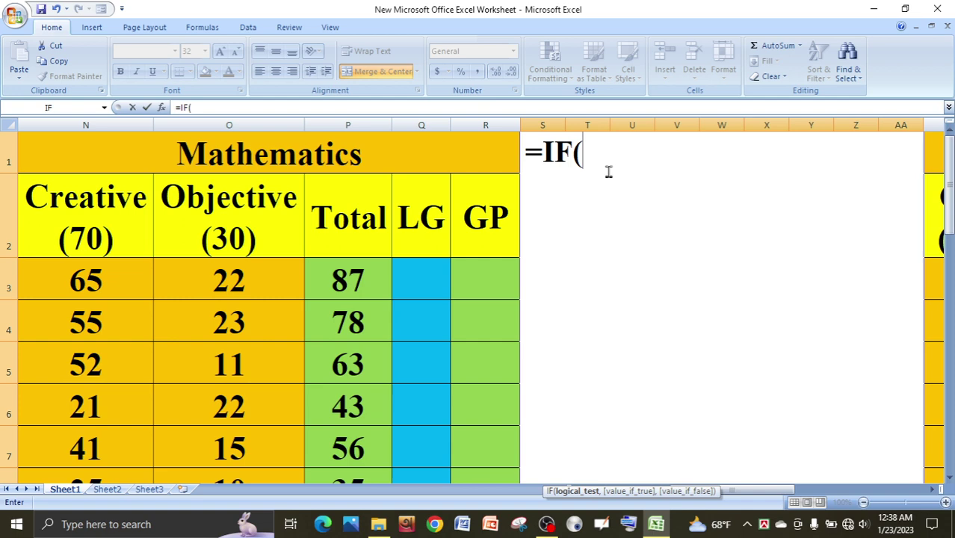
text(an)
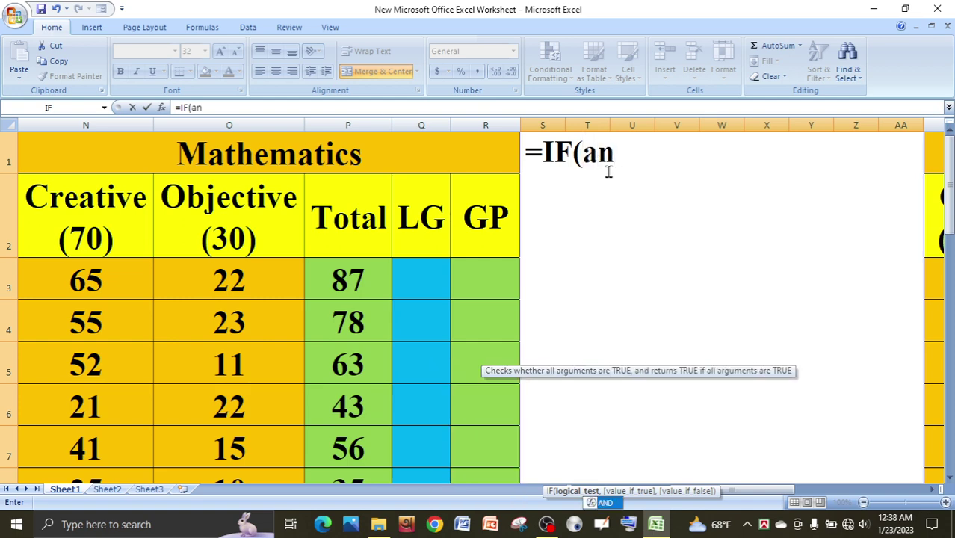
text(d)
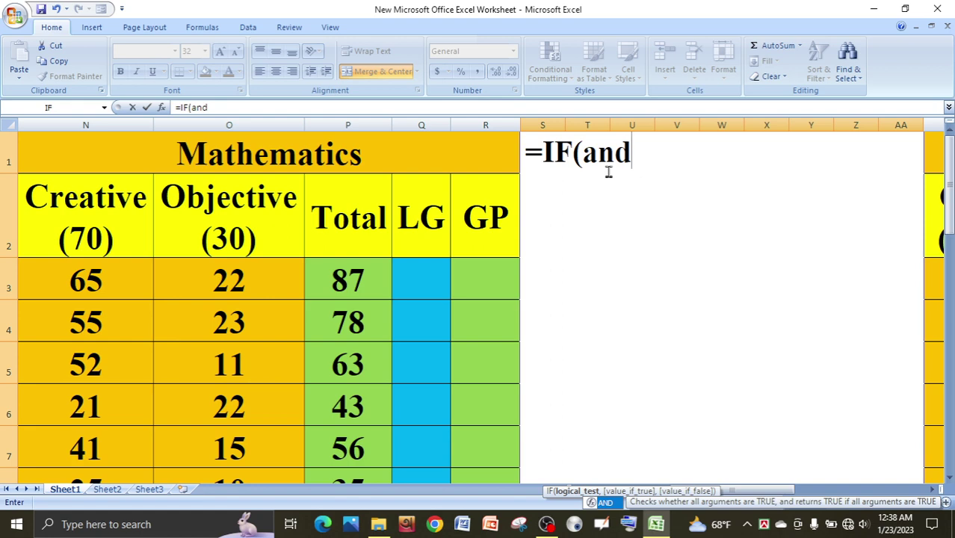
key(Tab)
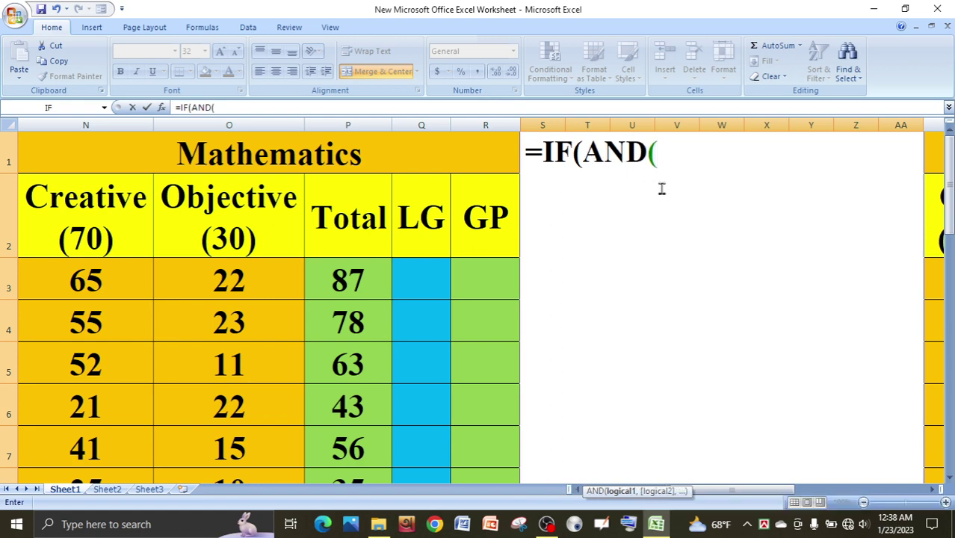
- Write the AND conditions N3>=23, O3>=10 and P3>=80, then close the bracket
click(112, 282)
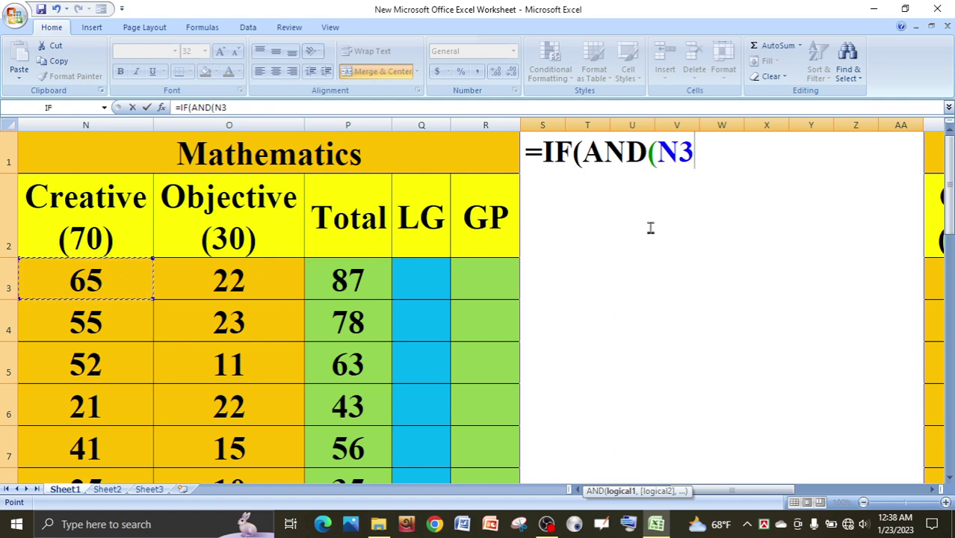
text(>)
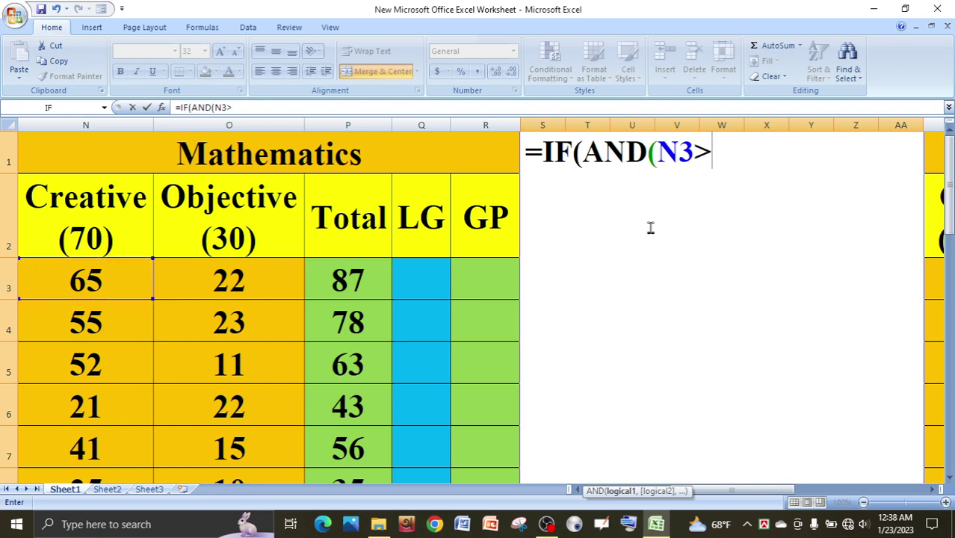
text(=23)
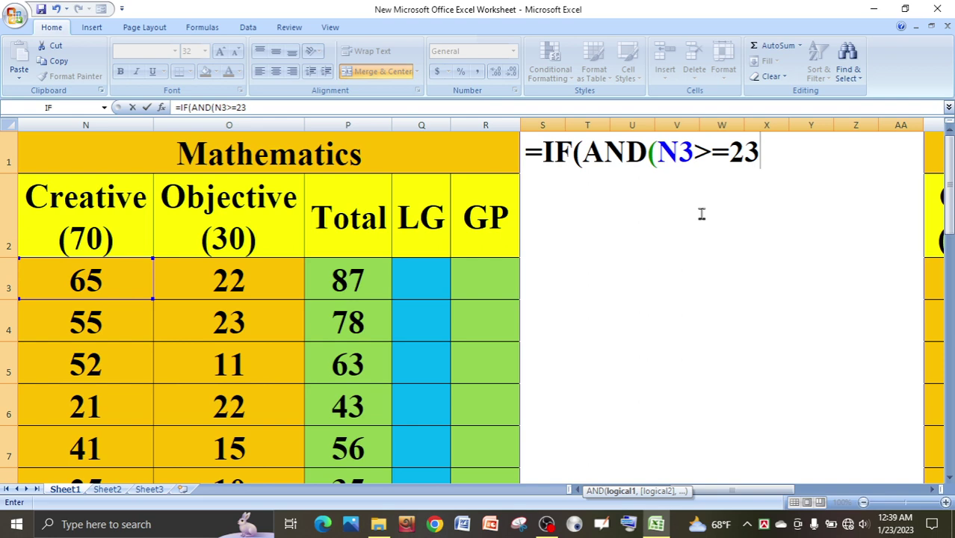
text(,)
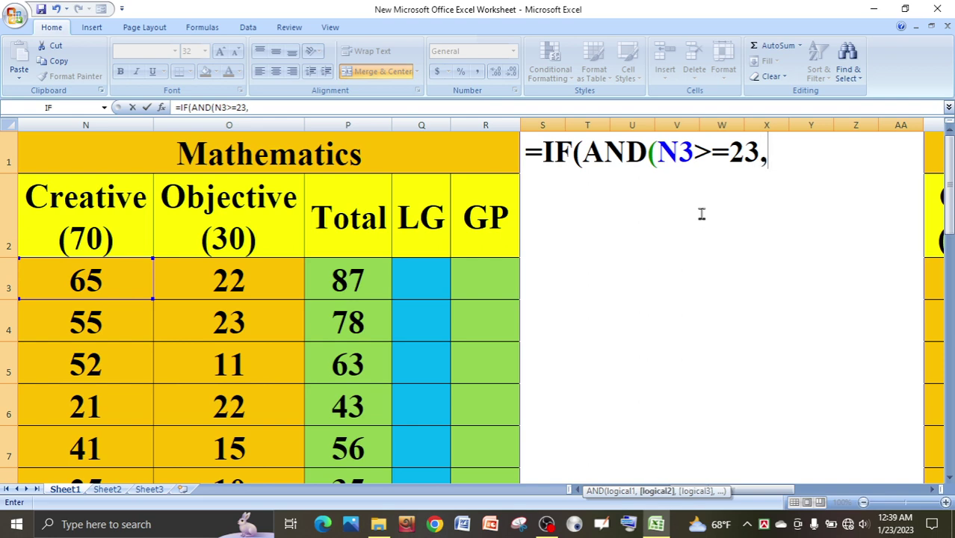
click(246, 281)
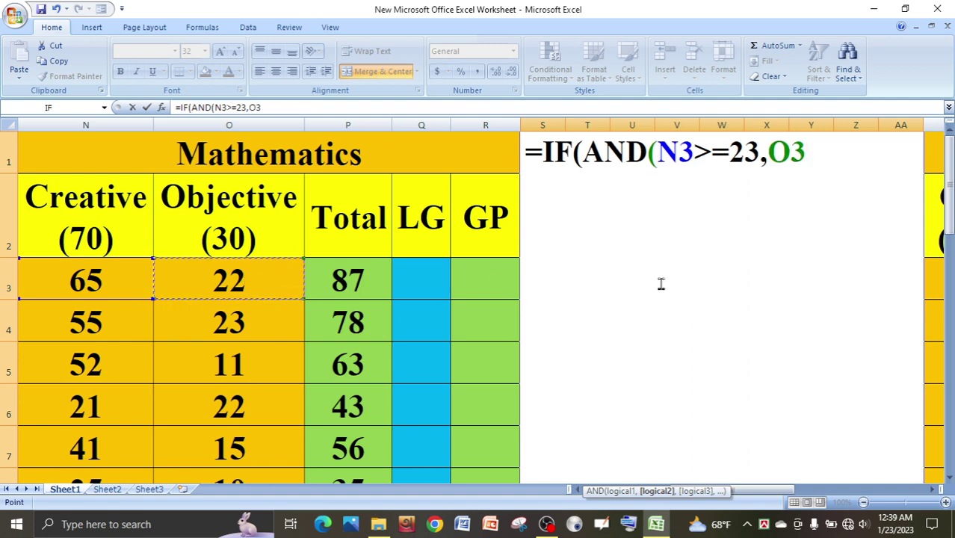
text(>=10,)
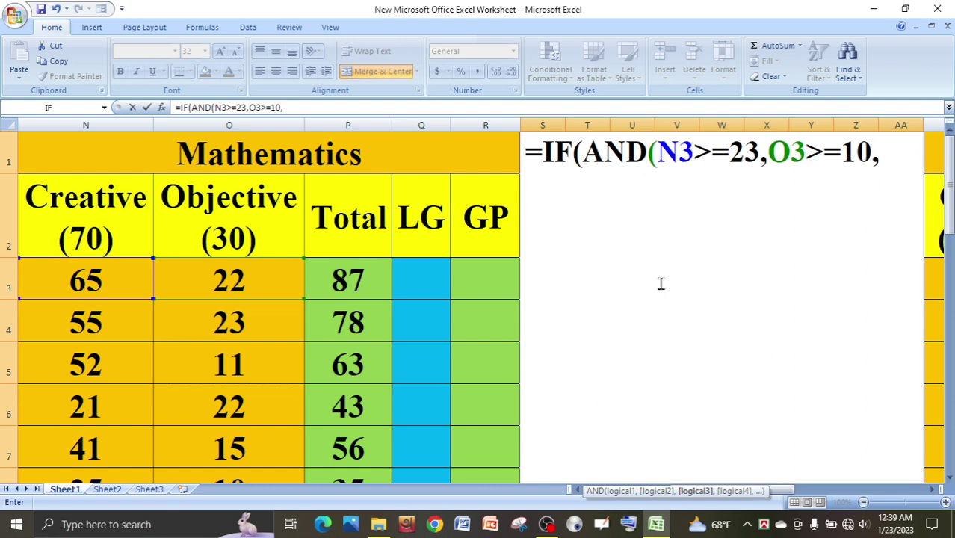
click(355, 280)
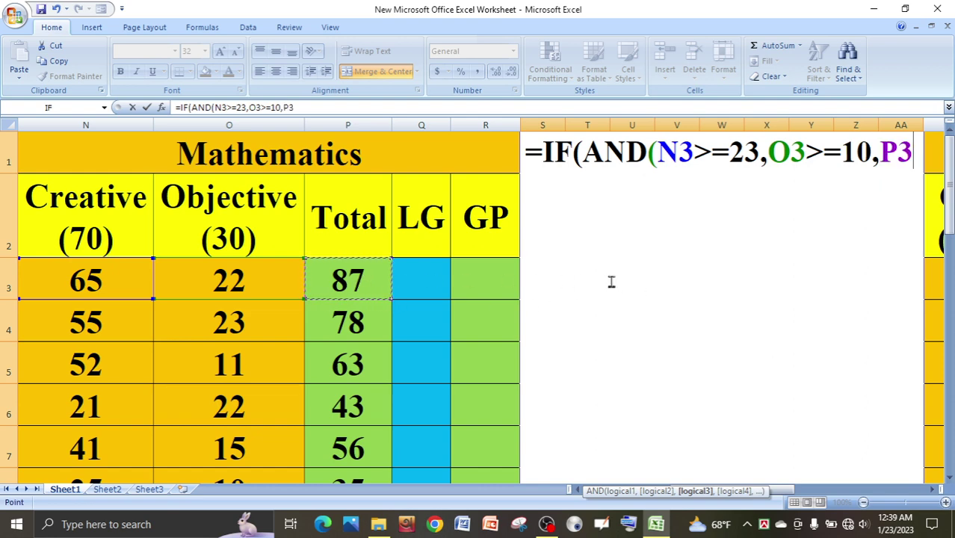
text(>)
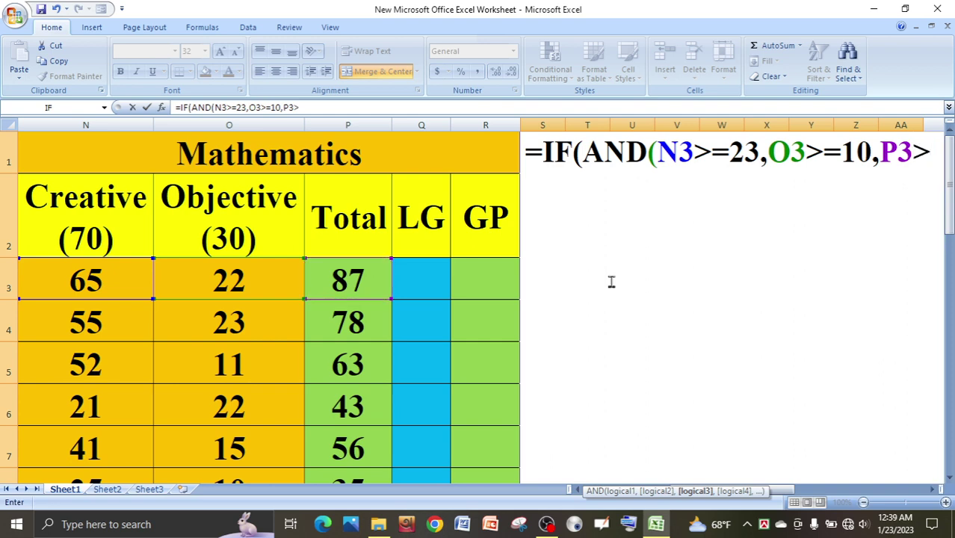
text(=80)
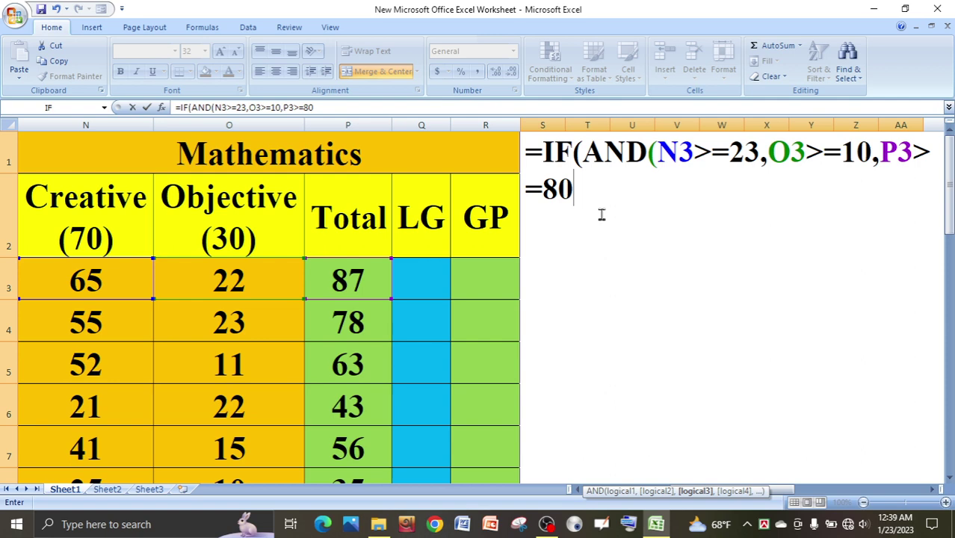
text())
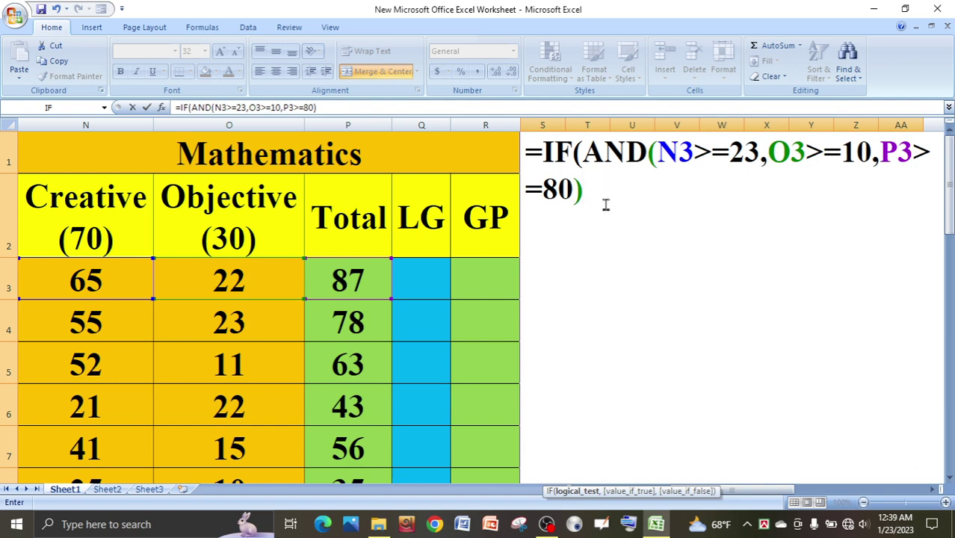
- Add "A+" as the true result and begin a nested IF for the next grade
text(,)
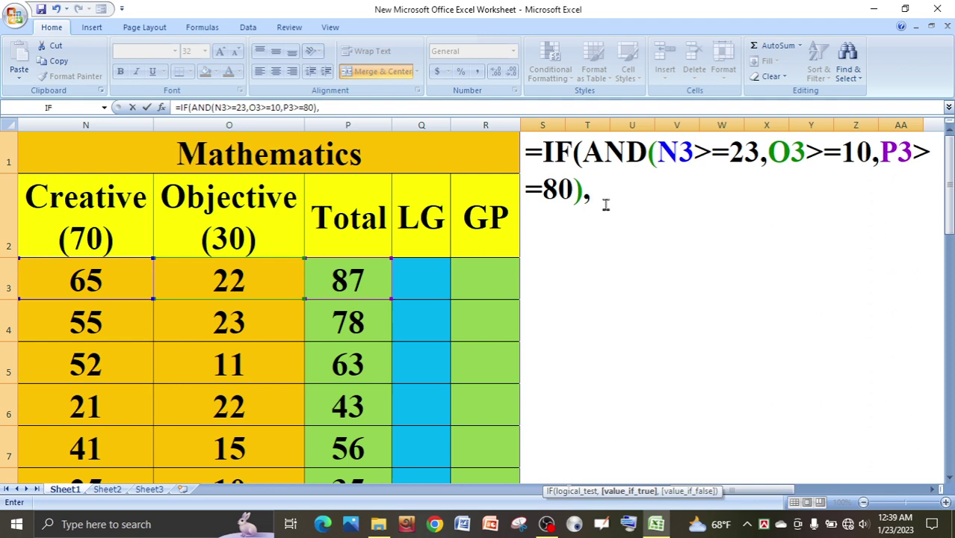
text("A+",)
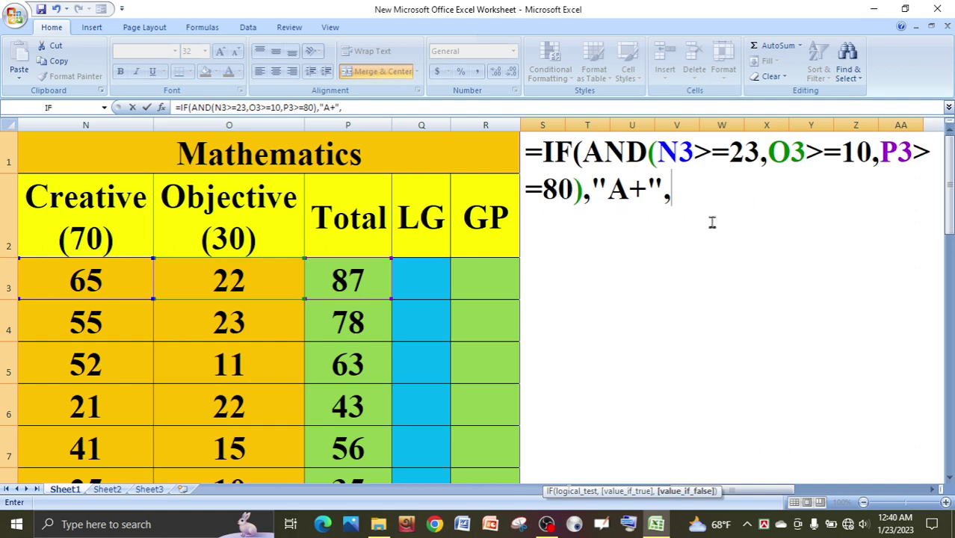
text(if)
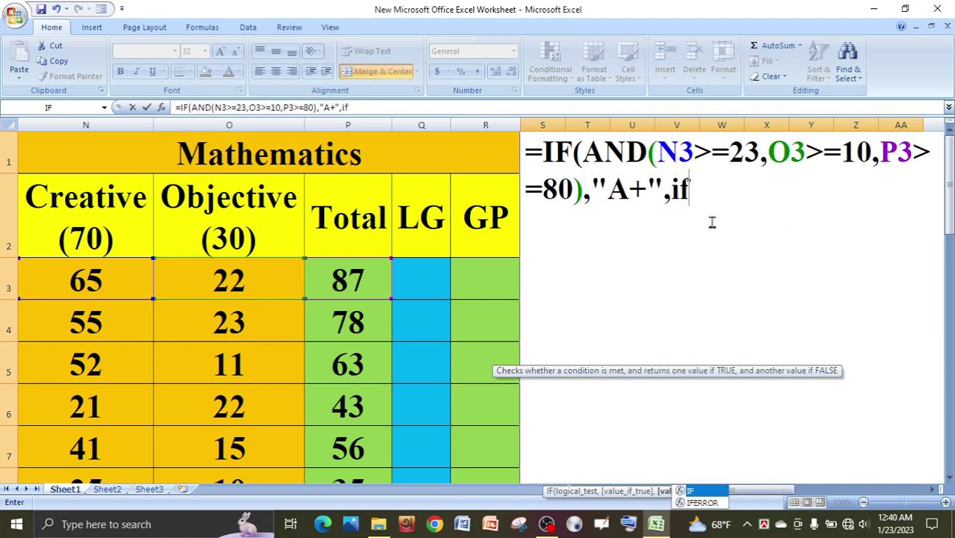
key(Tab)
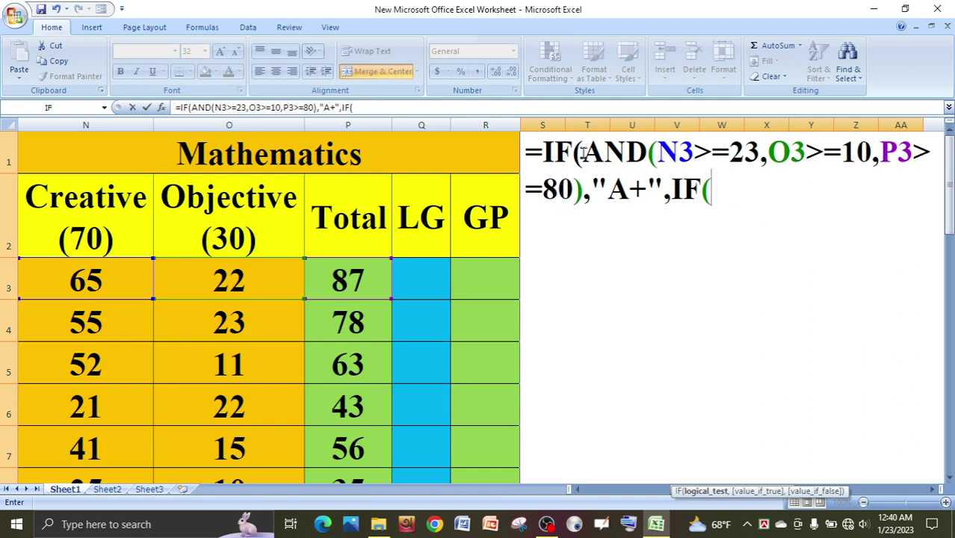
- Reuse the AND condition in the nested IF with a Total threshold of 70, returning "A"
drag(582, 154, 589, 189)
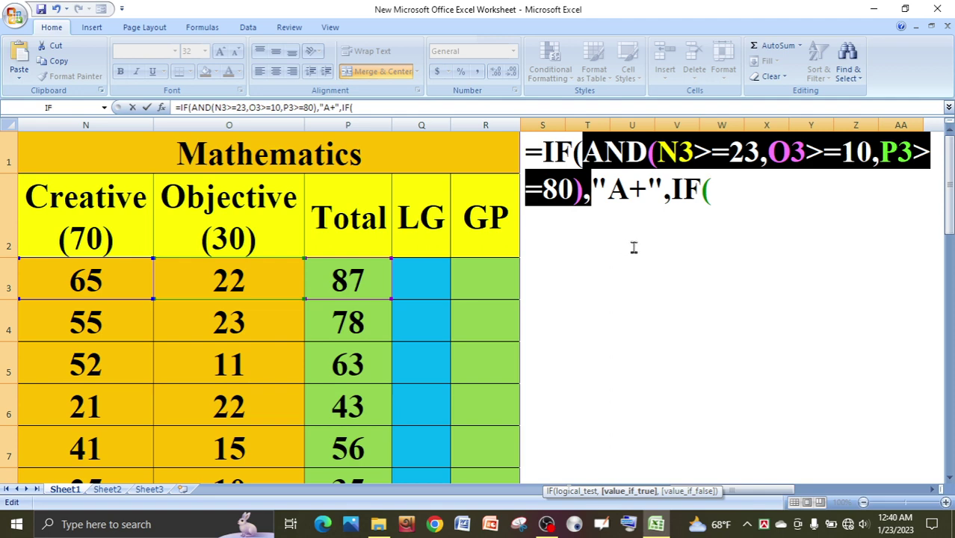
click(716, 191)
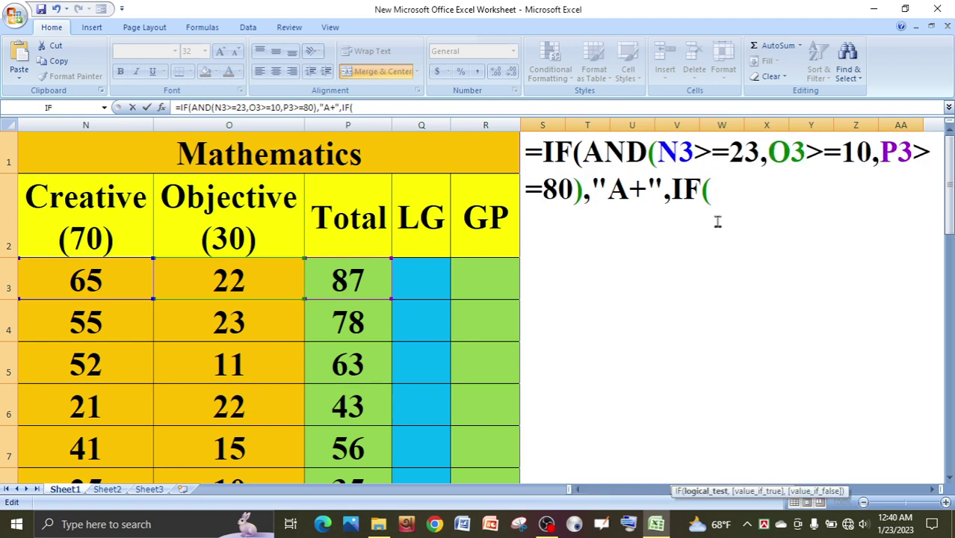
key(ctrl+v)
text(,)
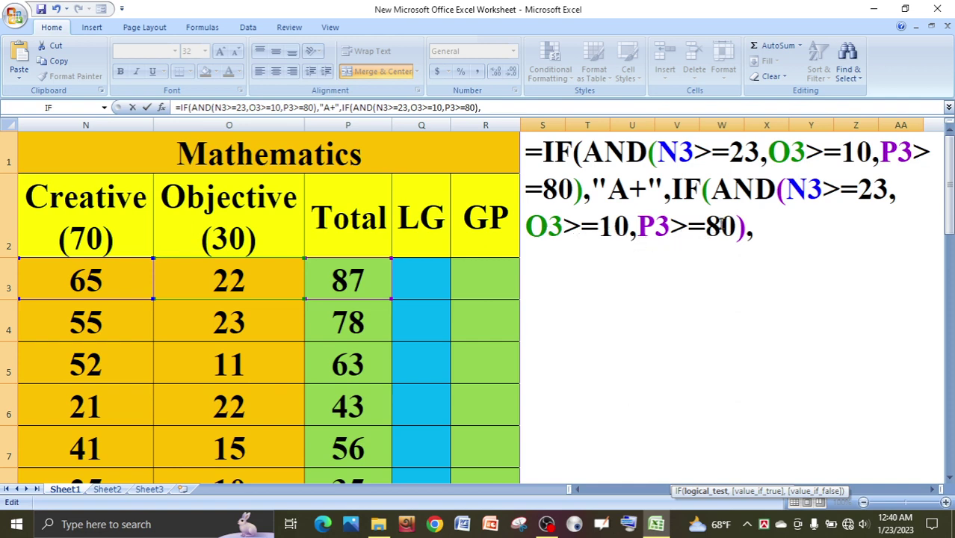
drag(721, 225, 706, 226)
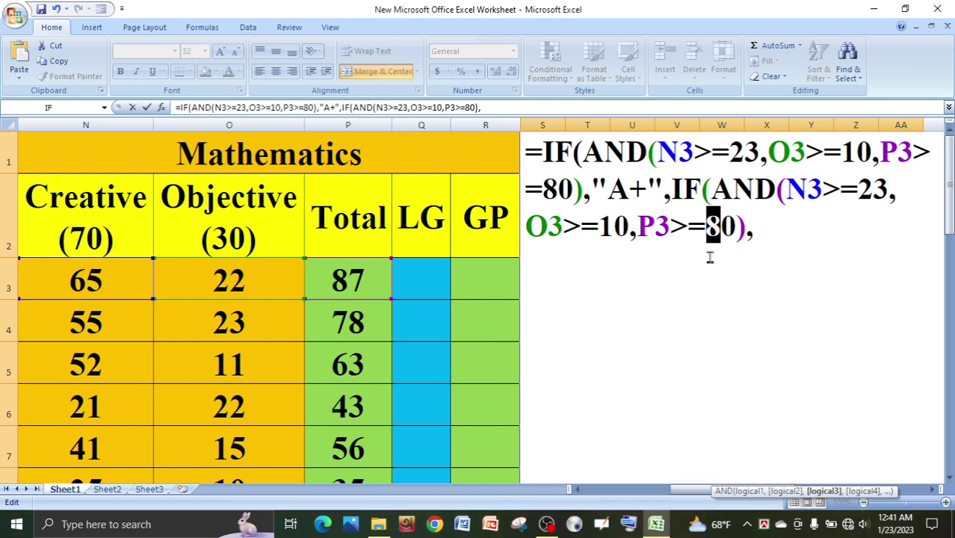
text(7)
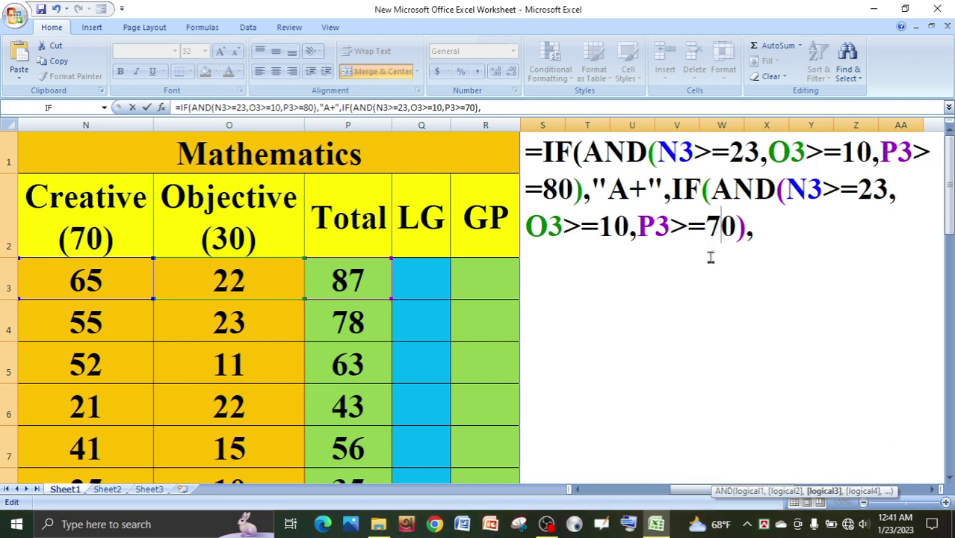
click(763, 243)
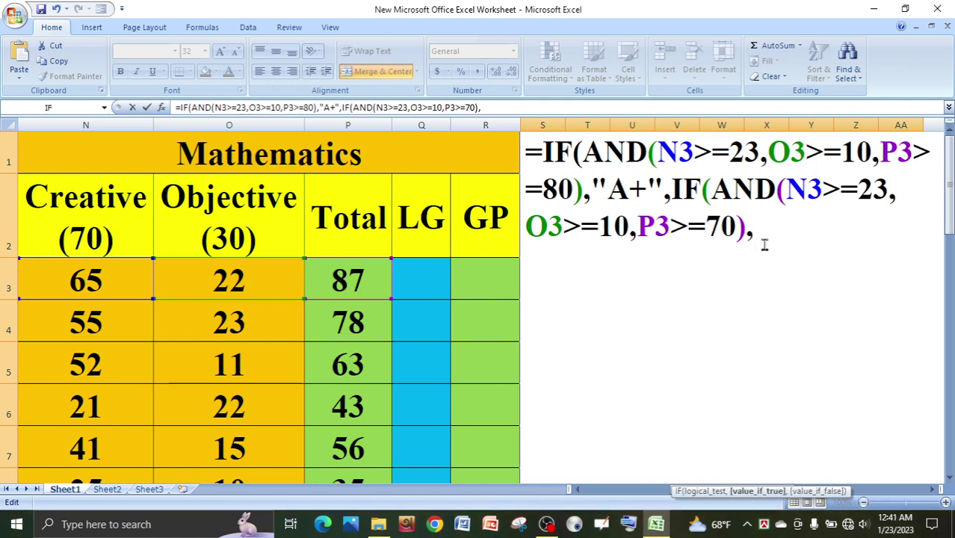
text("A")
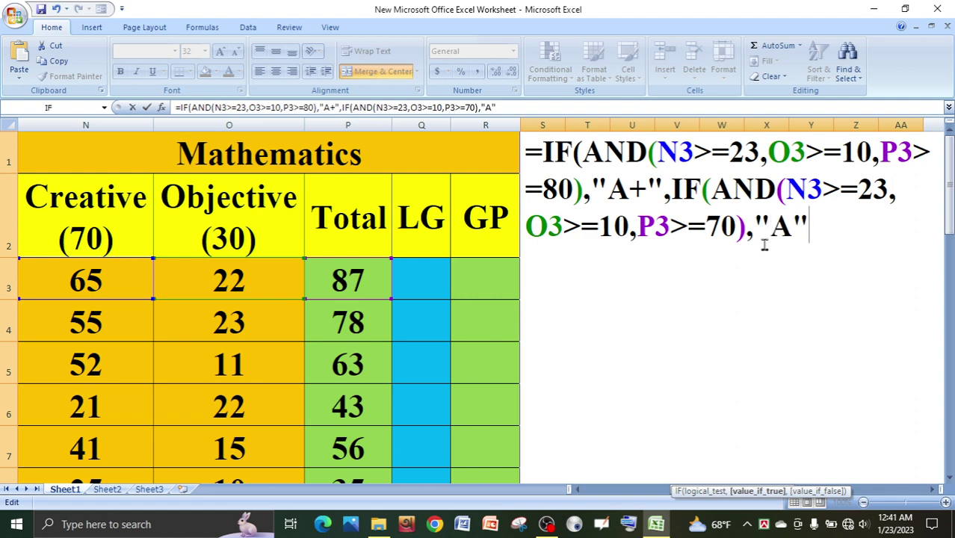
text(,if)
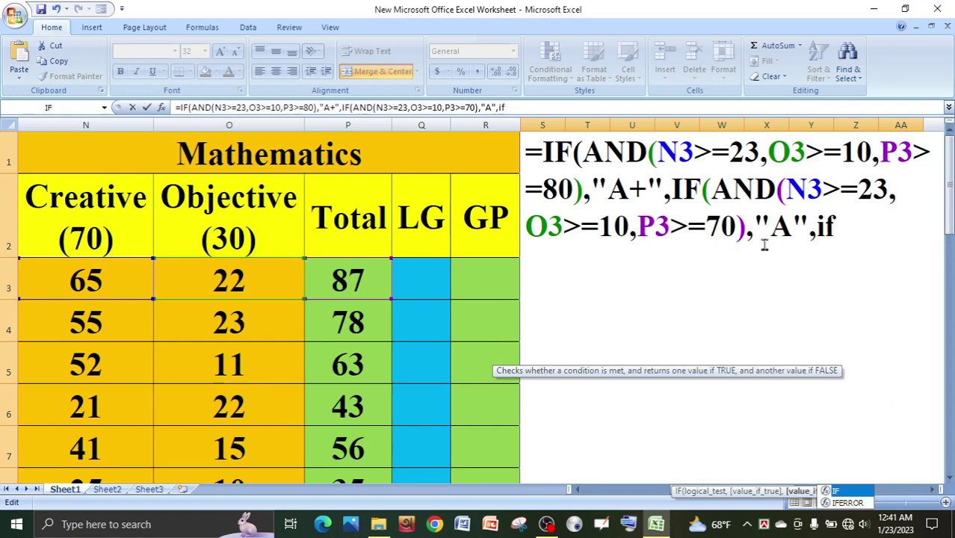
- Add the next tier returning "A-" for a Total of at least 60
key(Tab)
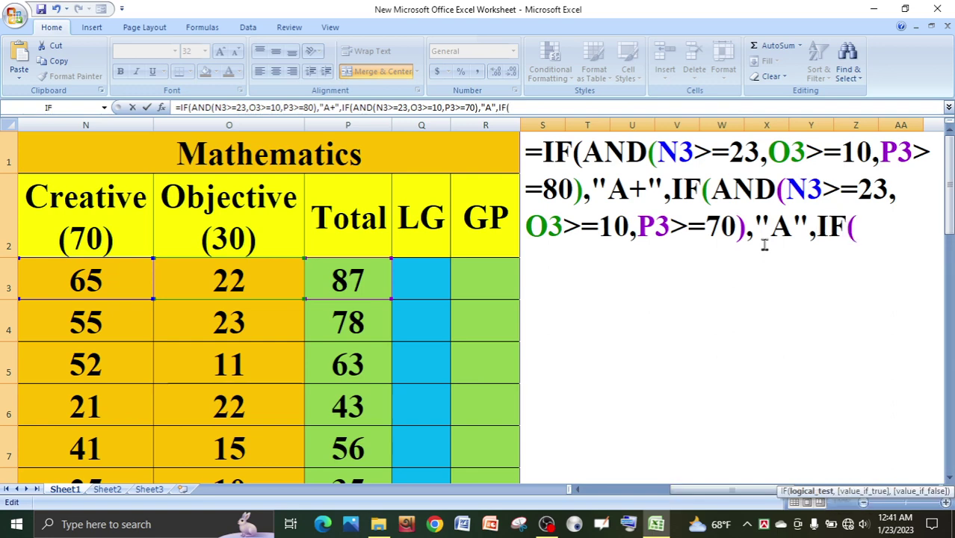
key(ctrl+v)
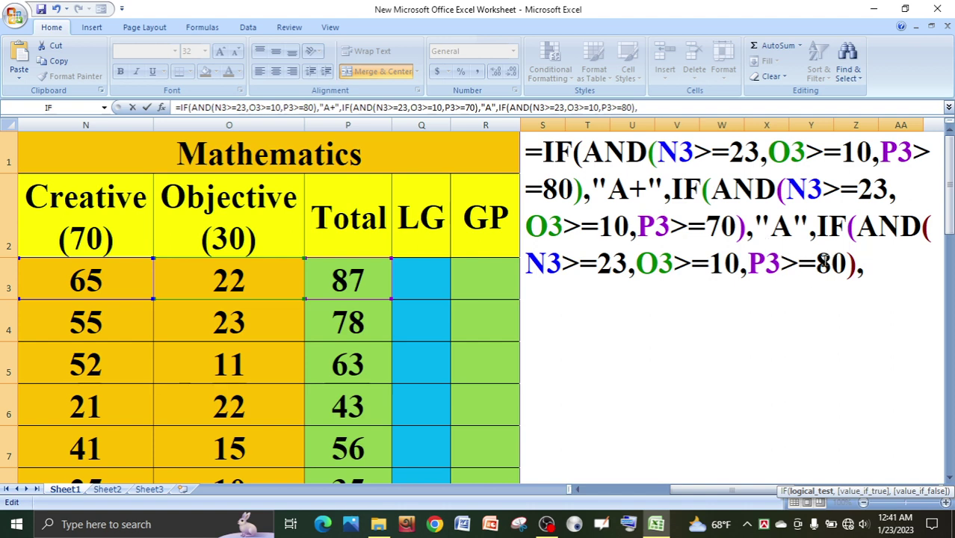
drag(831, 264, 823, 263)
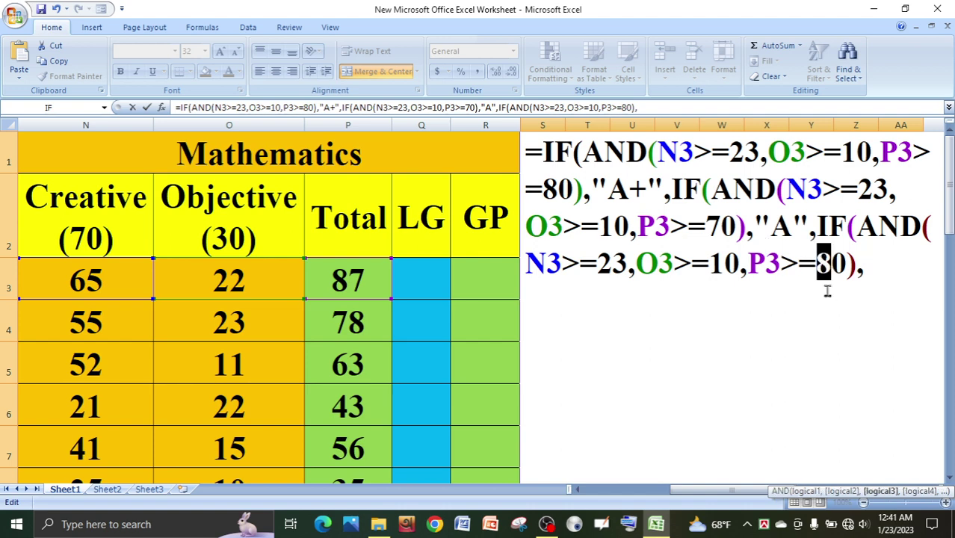
text(6)
click(865, 267)
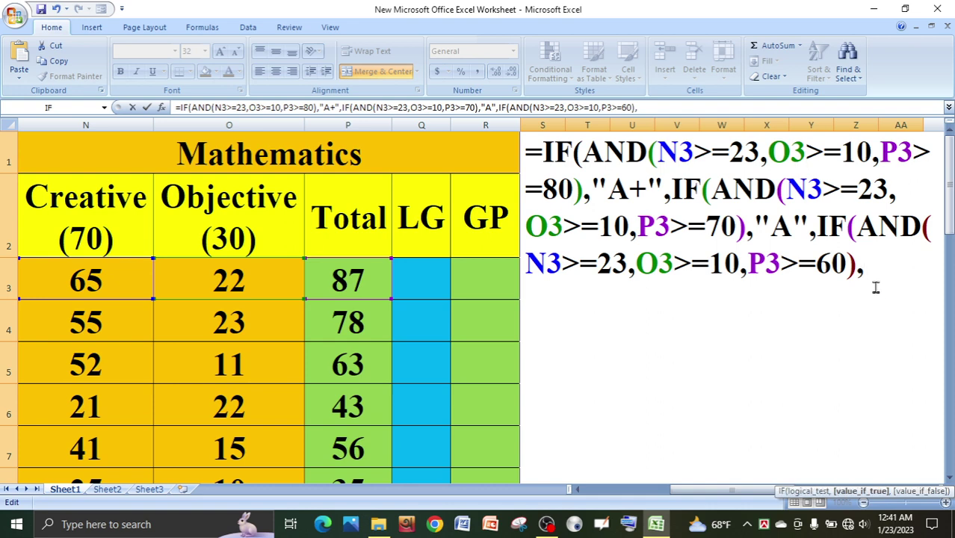
text("A-",)
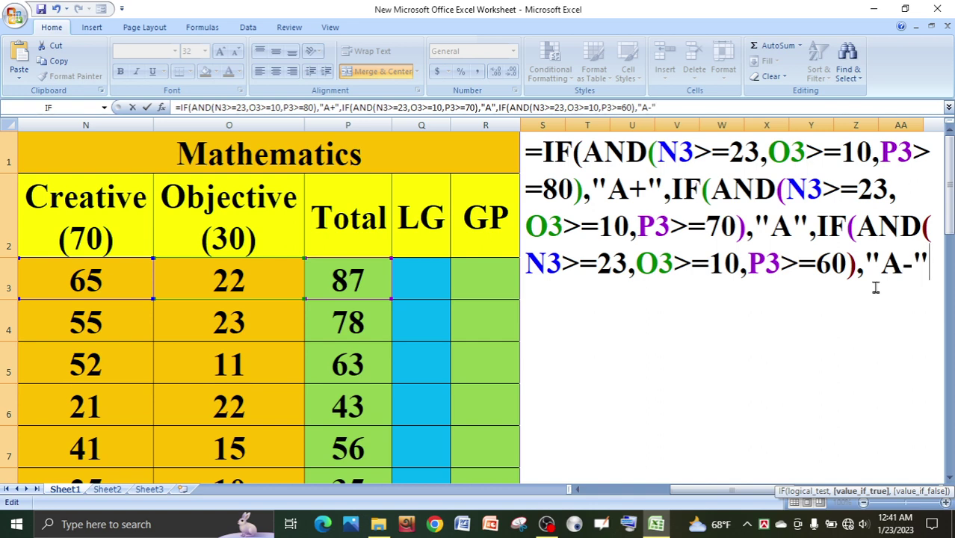
text(if)
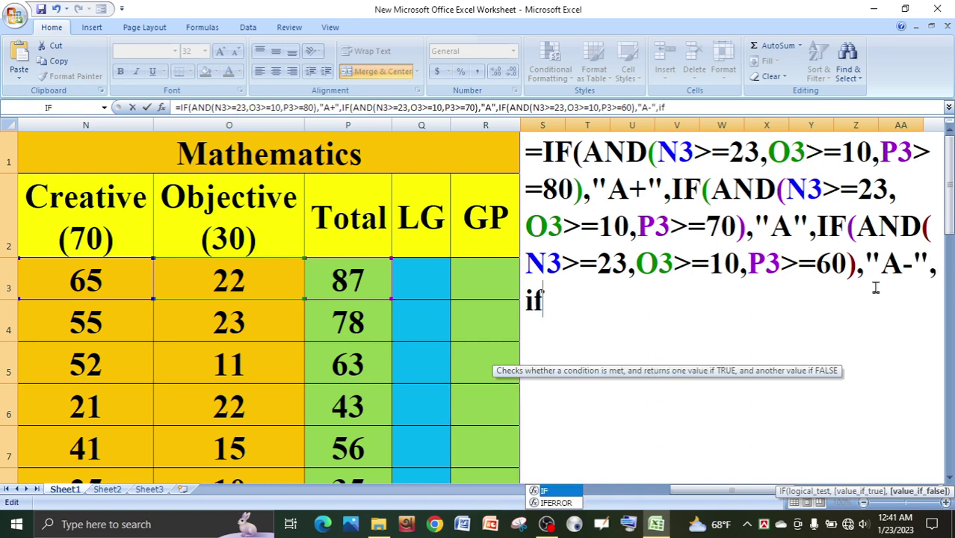
- Add the tier returning "B" for a Total of at least 50
key(Tab)
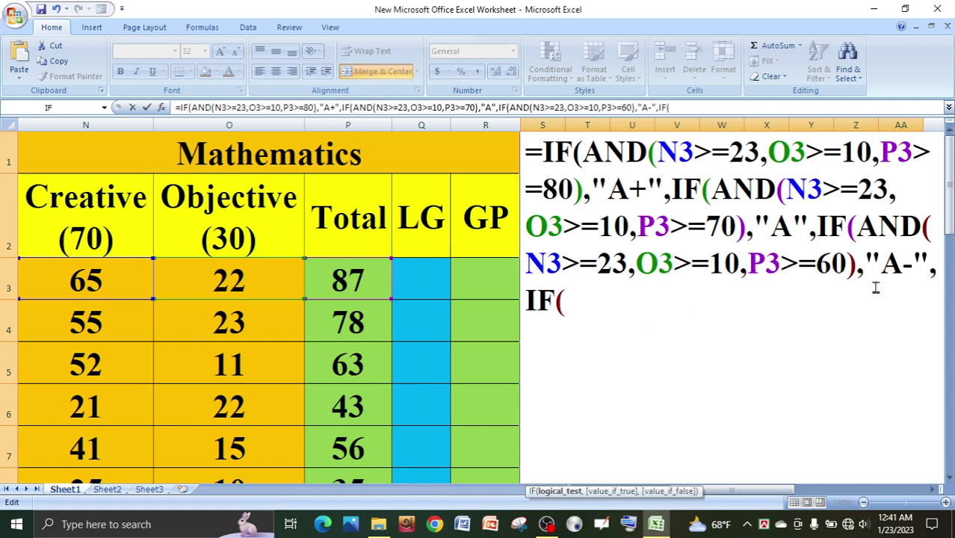
text(AND(N3>=23,O3>=10,P3>=80),)
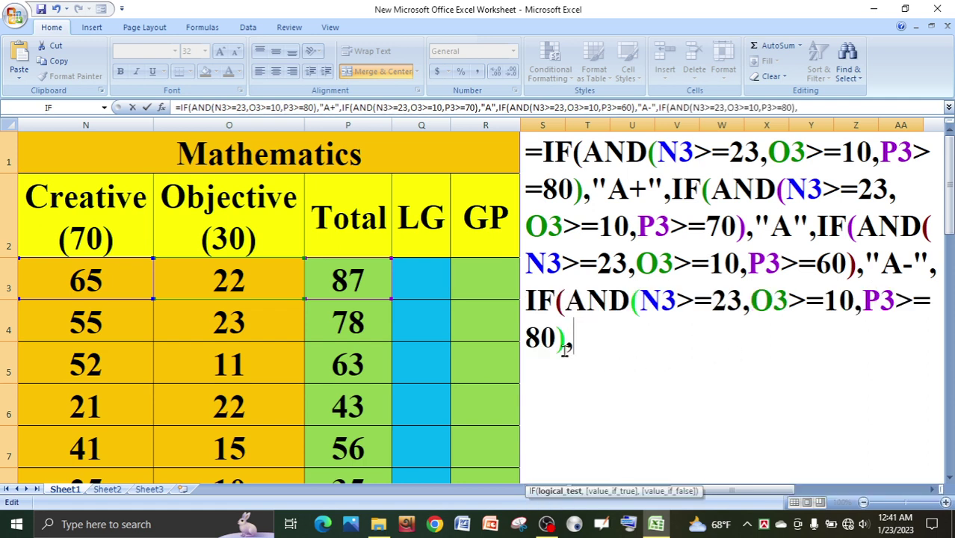
drag(537, 335, 525, 336)
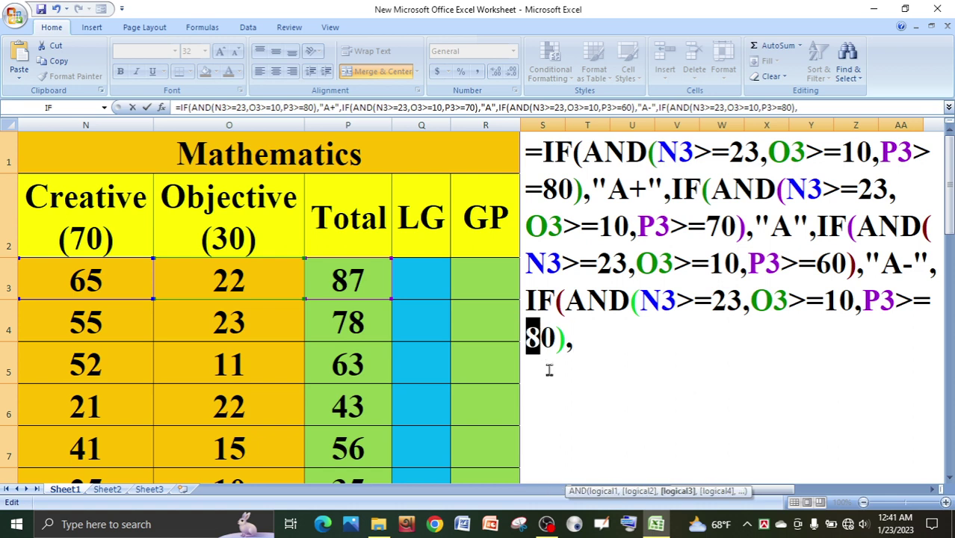
text(5)
click(572, 348)
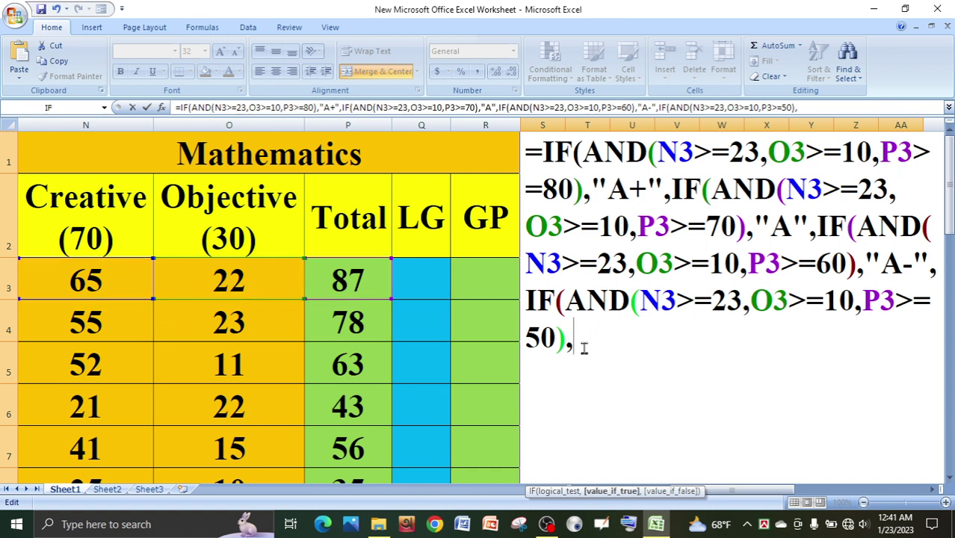
text("B",)
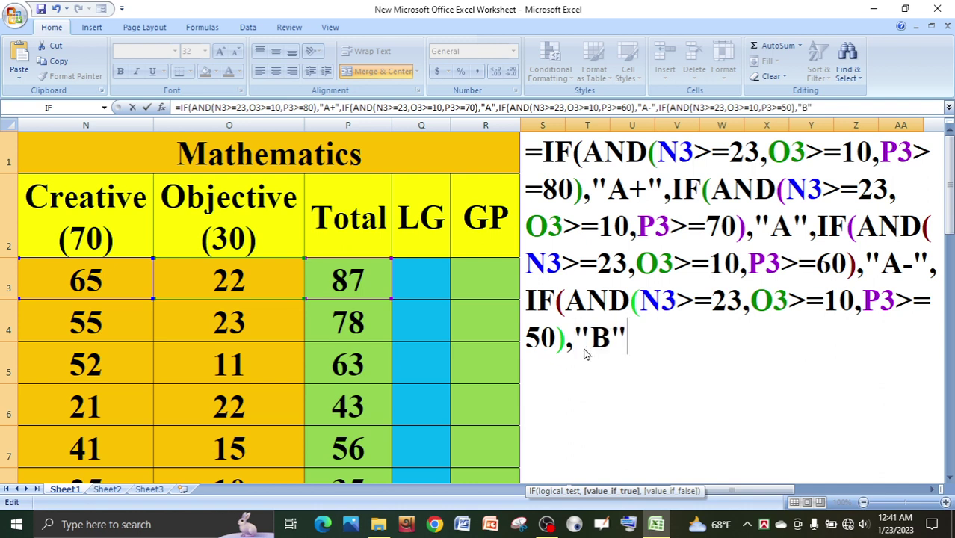
text(if)
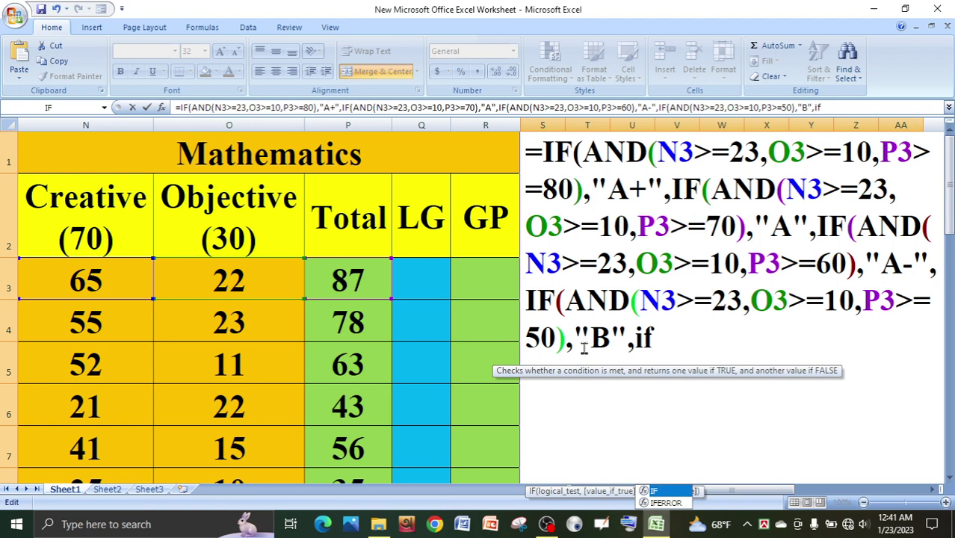
- Add the tier returning "C" for a Total of at least 40
key(Tab)
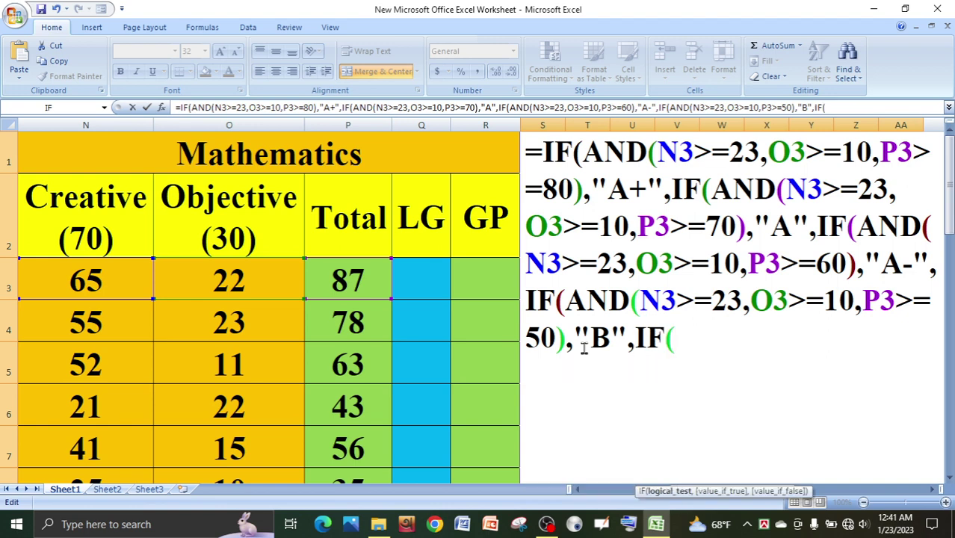
text(AND(N3>=23,O3>=10,P3>=80),)
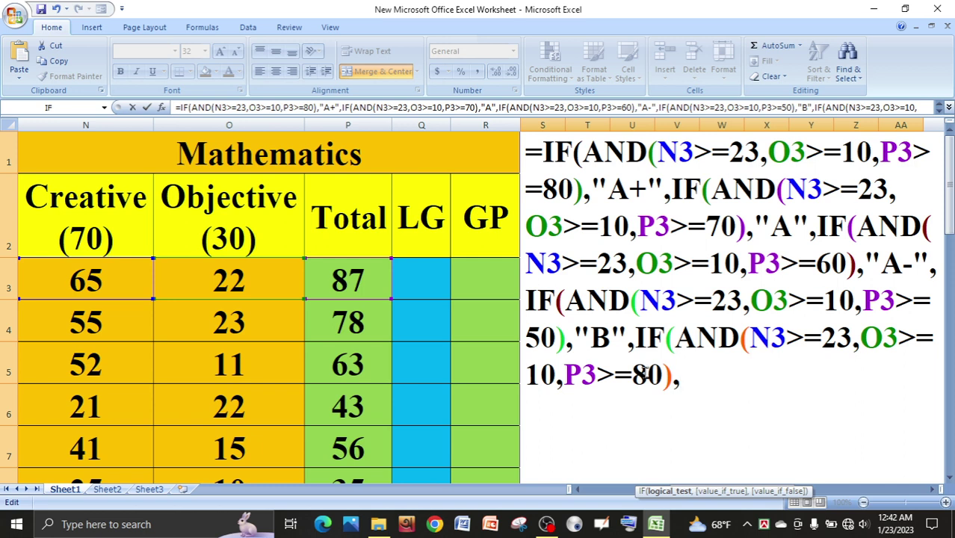
drag(641, 374, 633, 376)
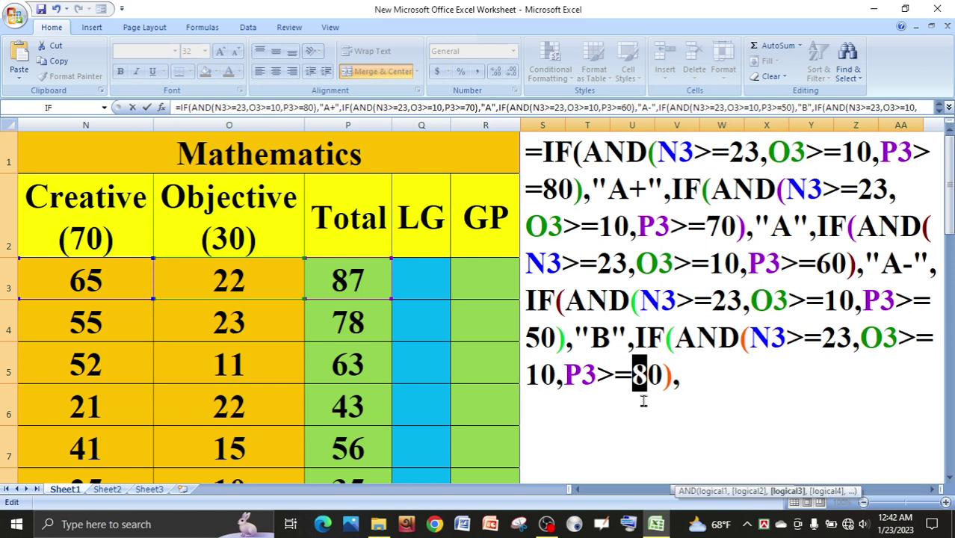
text(4)
click(686, 380)
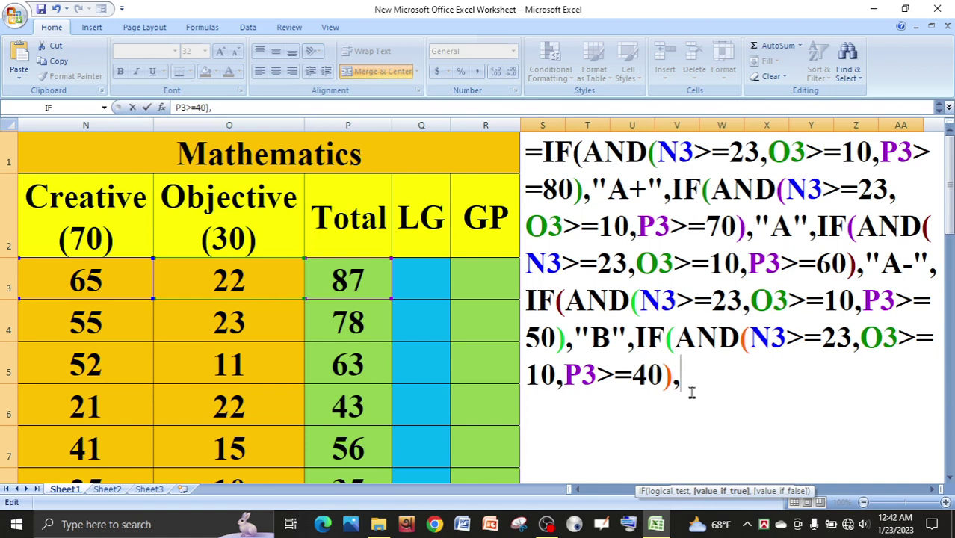
text("C",)
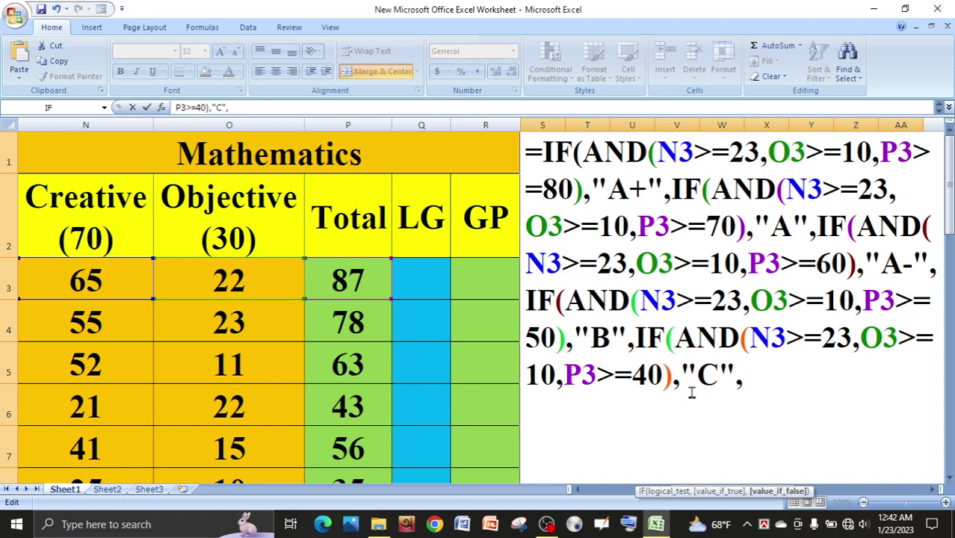
text(if)
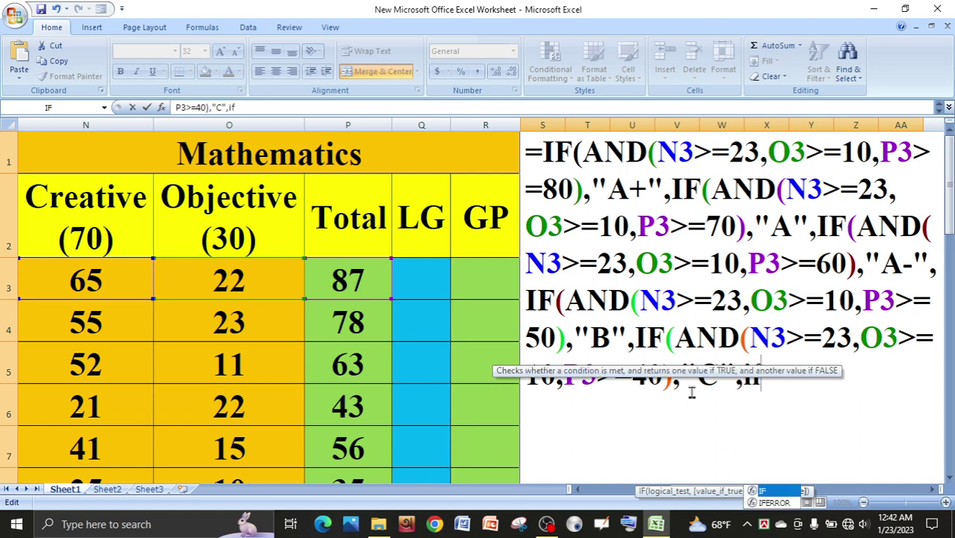
- Add the tier returning "D" for a Total of at least 33
key(Tab)
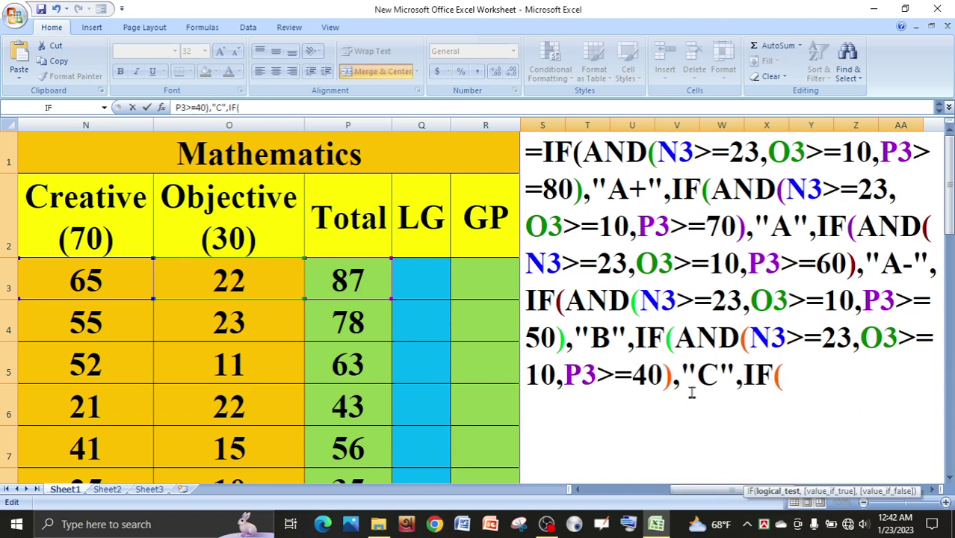
text(AND(N3>=23,O3>=10,P3>=80),)
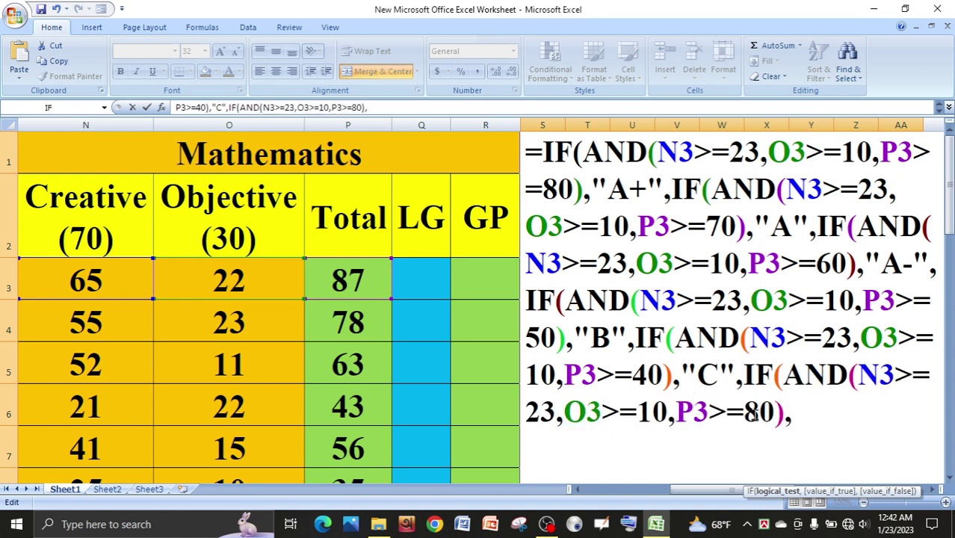
drag(756, 413, 745, 414)
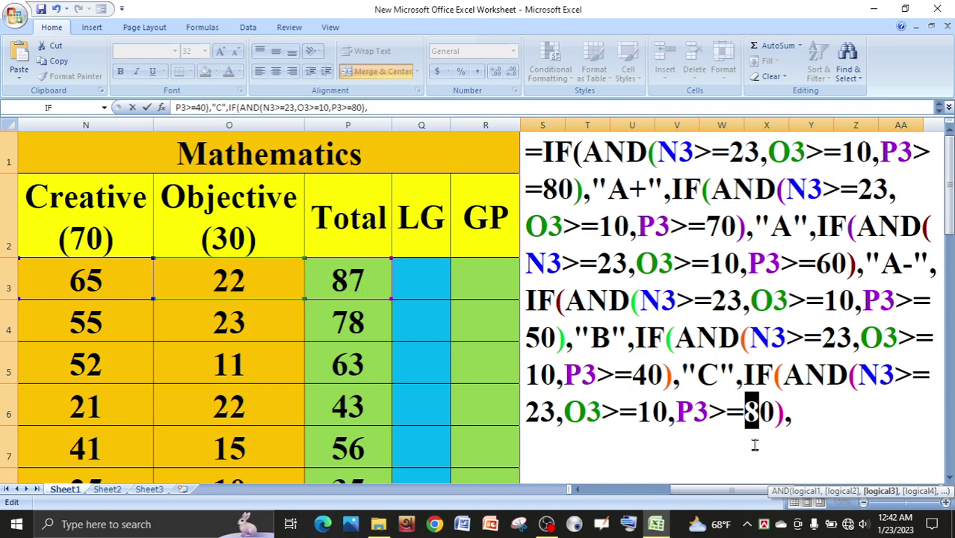
key(BackSpace)
key(Delete)
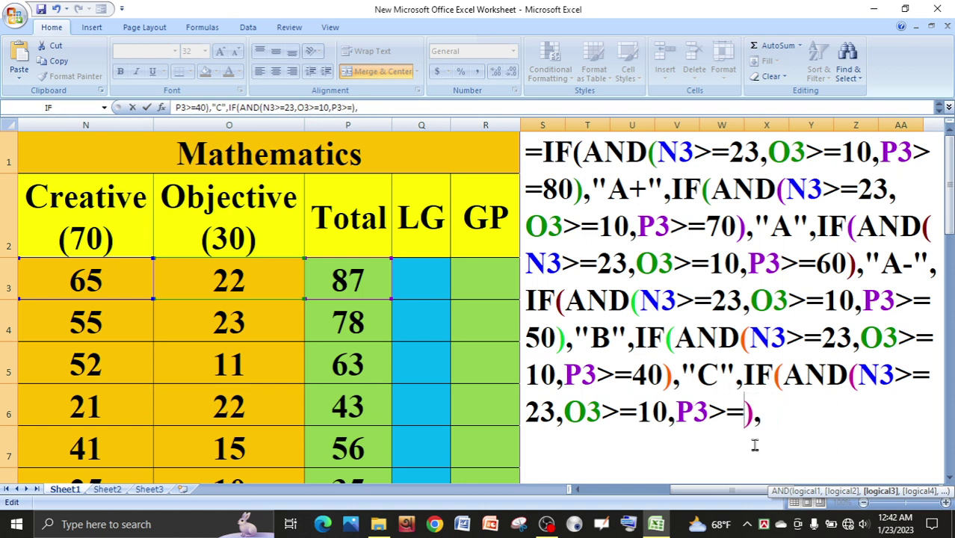
text(33)
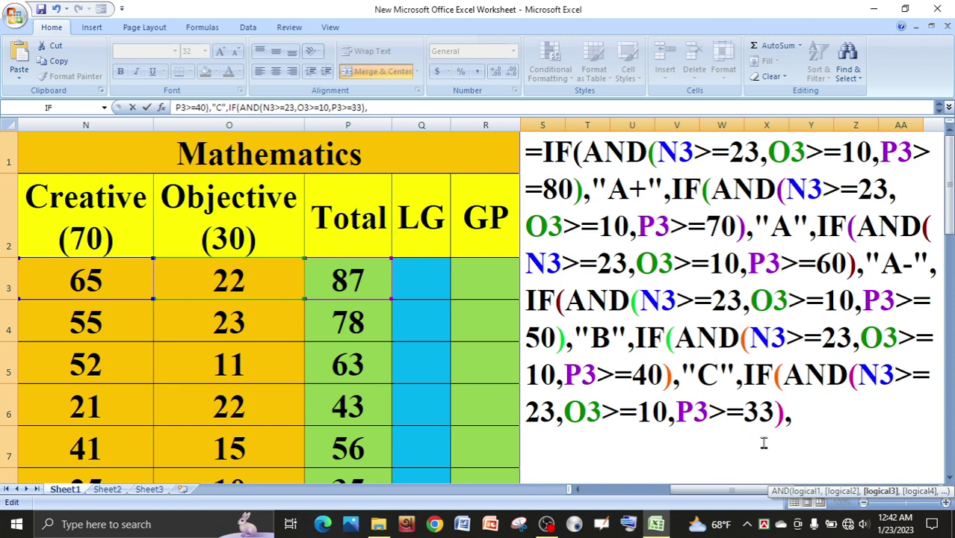
click(790, 428)
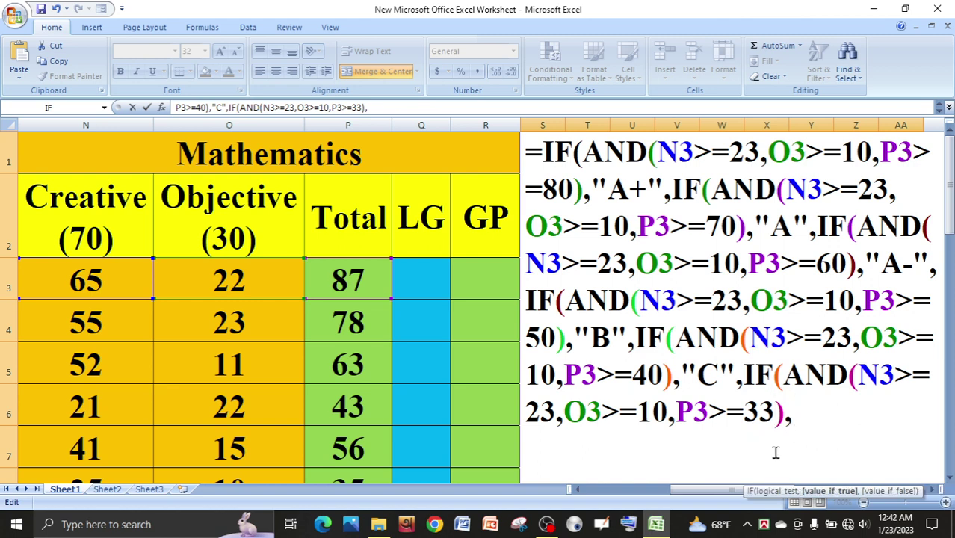
text("D")
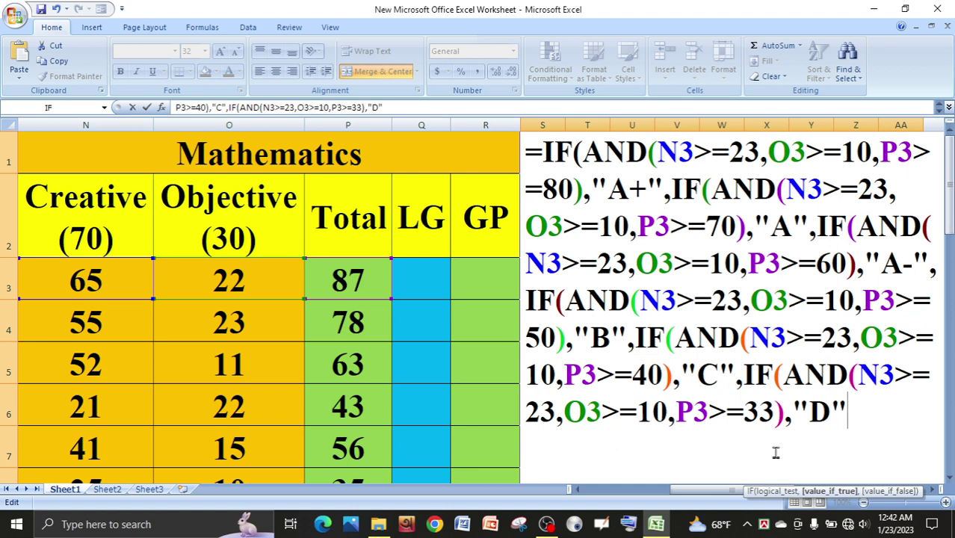
text(,)
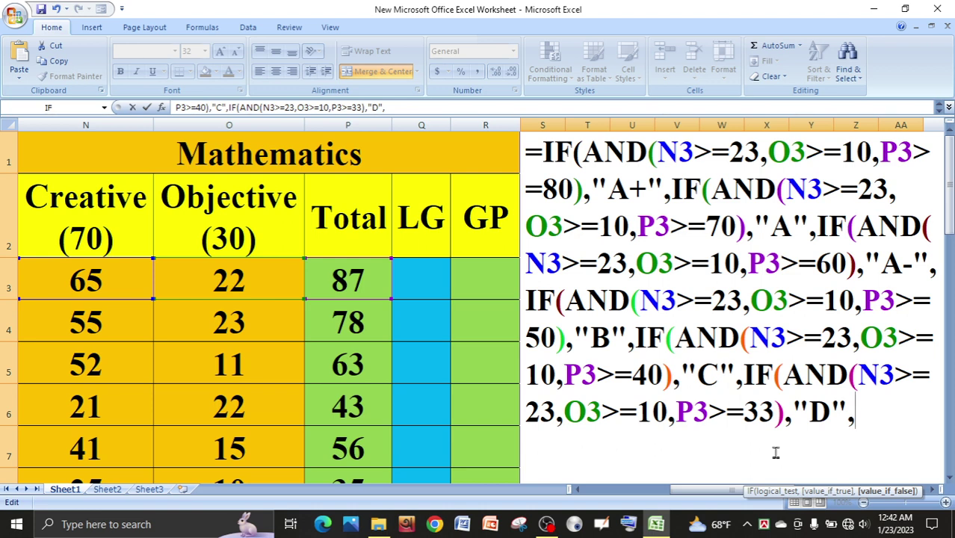
- Finish the formula with "F" as the fallback and six closing brackets, then cut it from the cell
text("F)
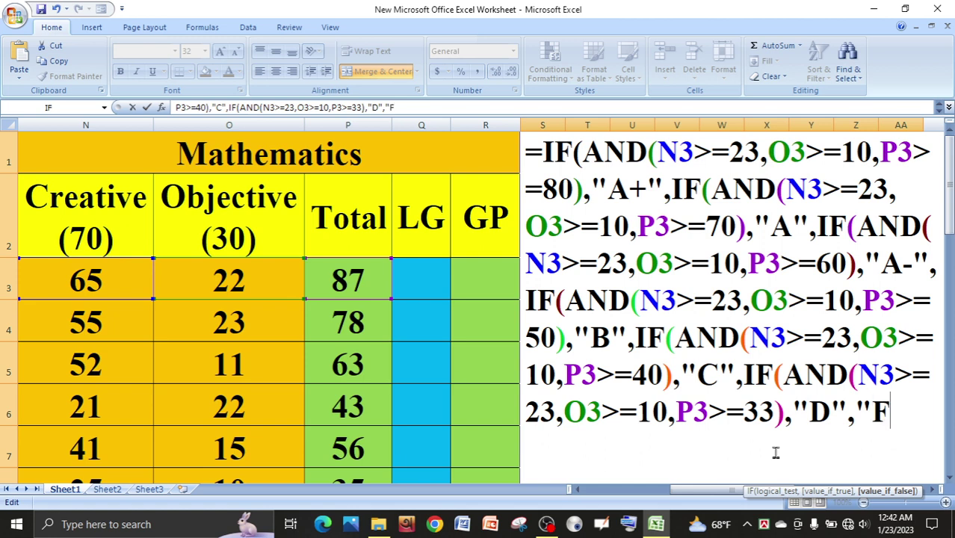
text(")
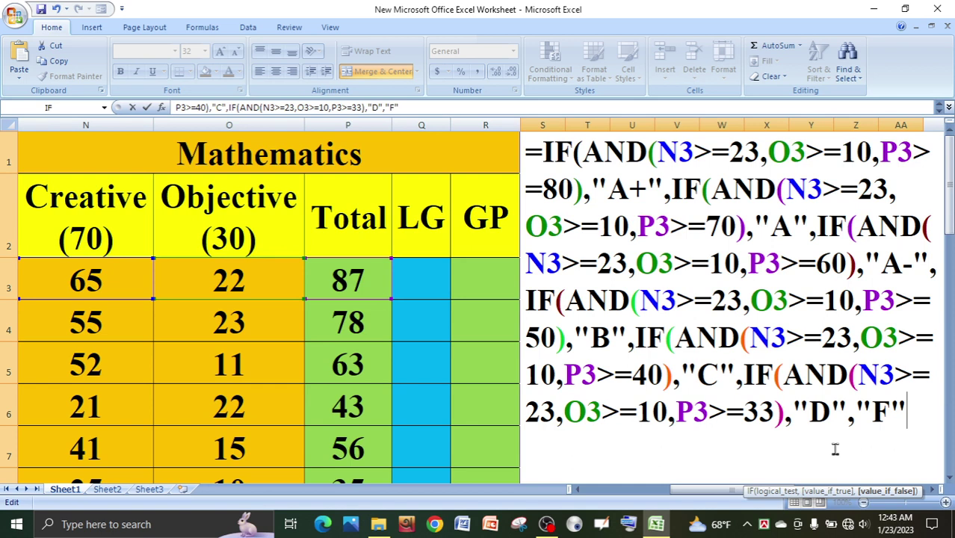
text()))
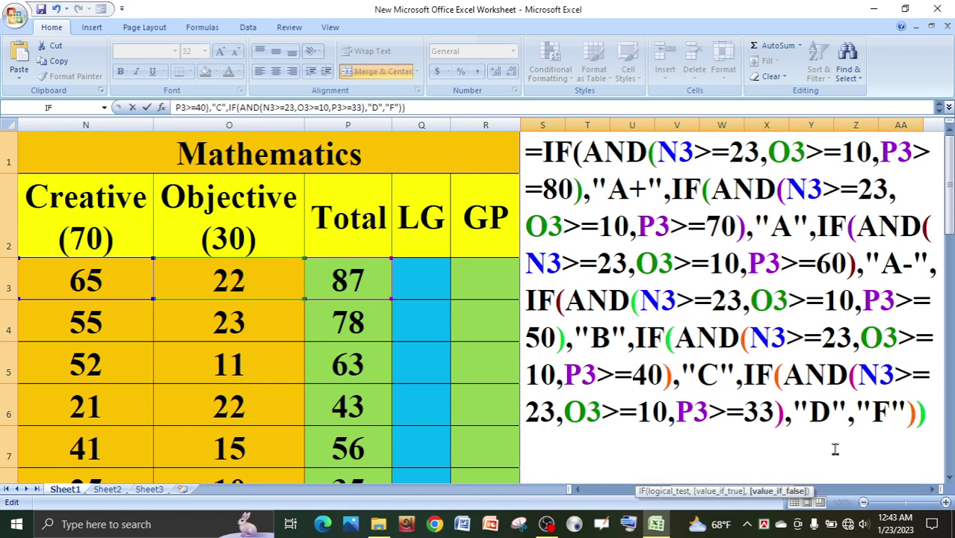
text()))))
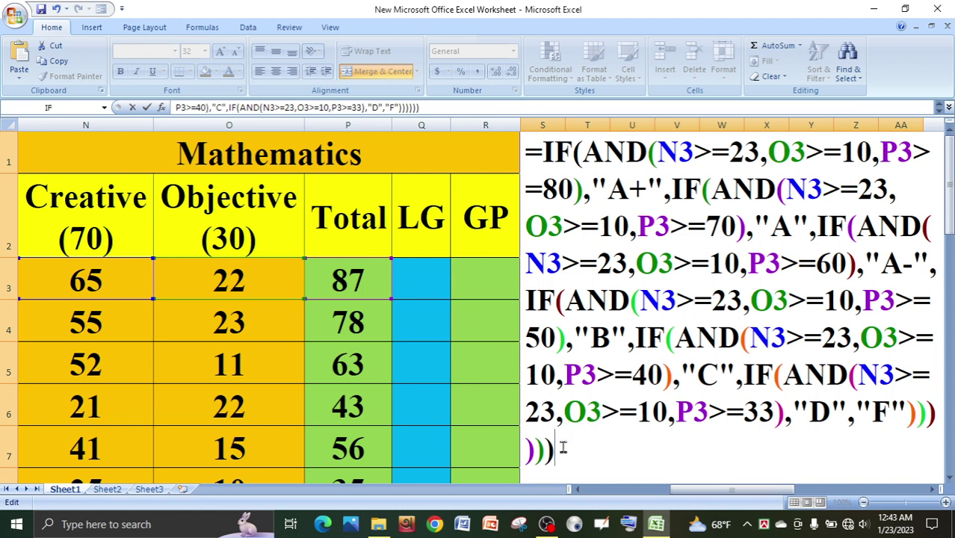
drag(562, 446, 526, 159)
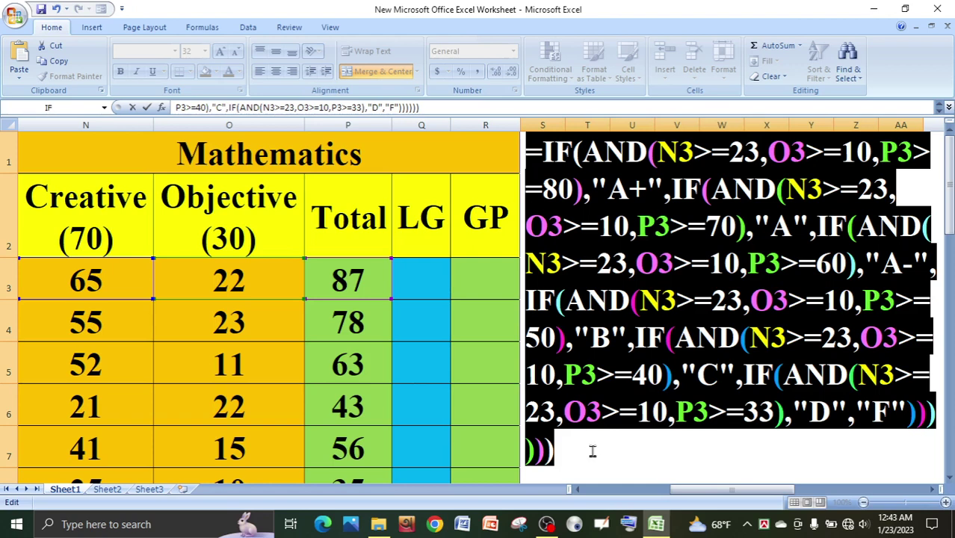
key(ctrl+x)
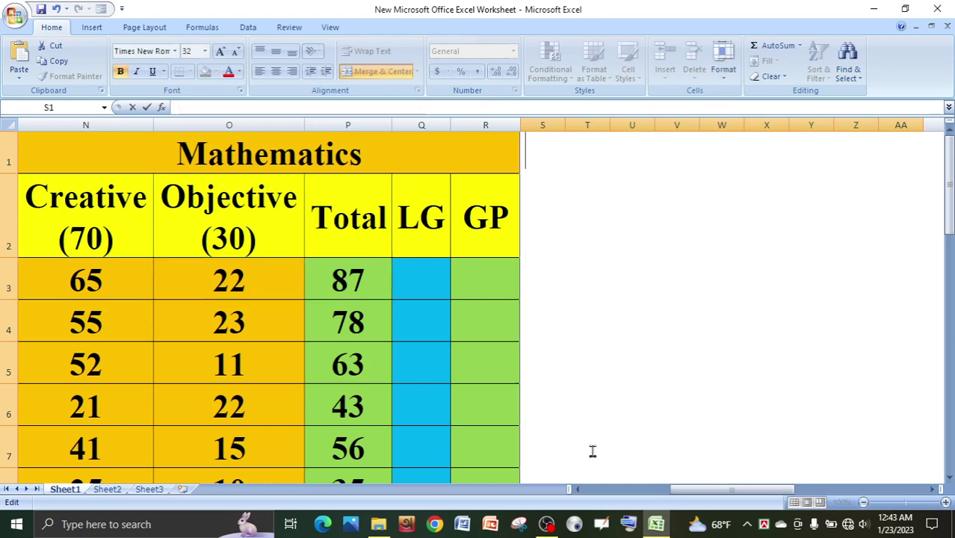
- Paste the grade formula into Q3 and fill it down to Q8, giving A+, A, A-, F, B, D
click(422, 275)
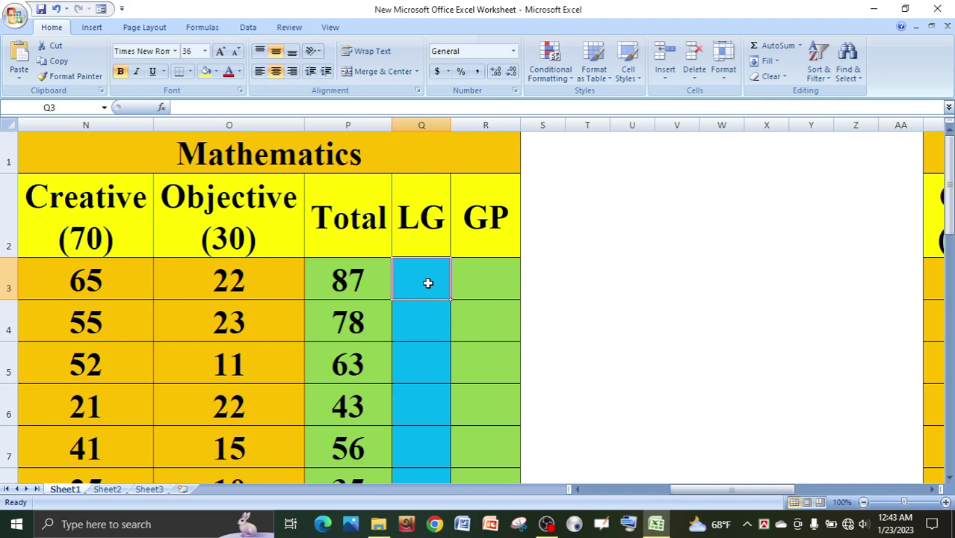
key(ctrl+v)
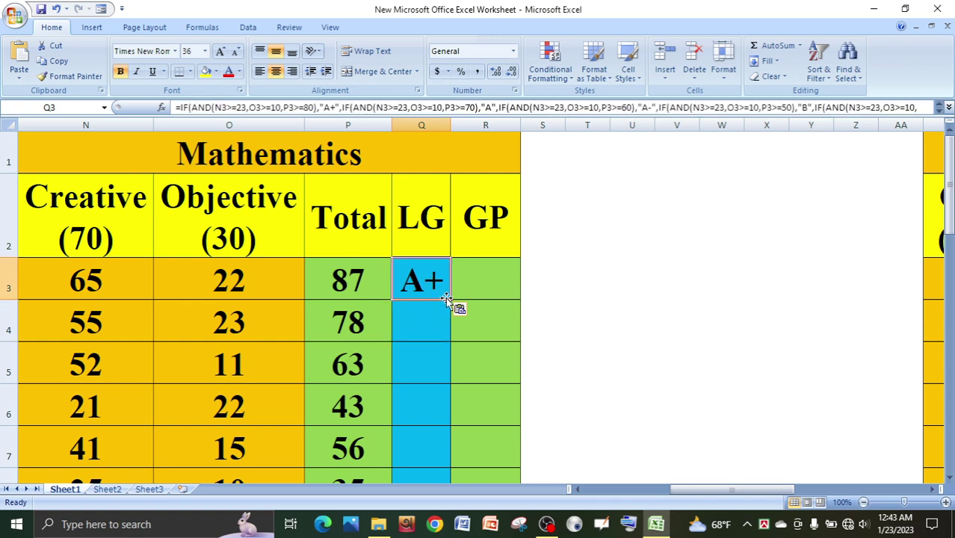
drag(451, 299, 441, 453)
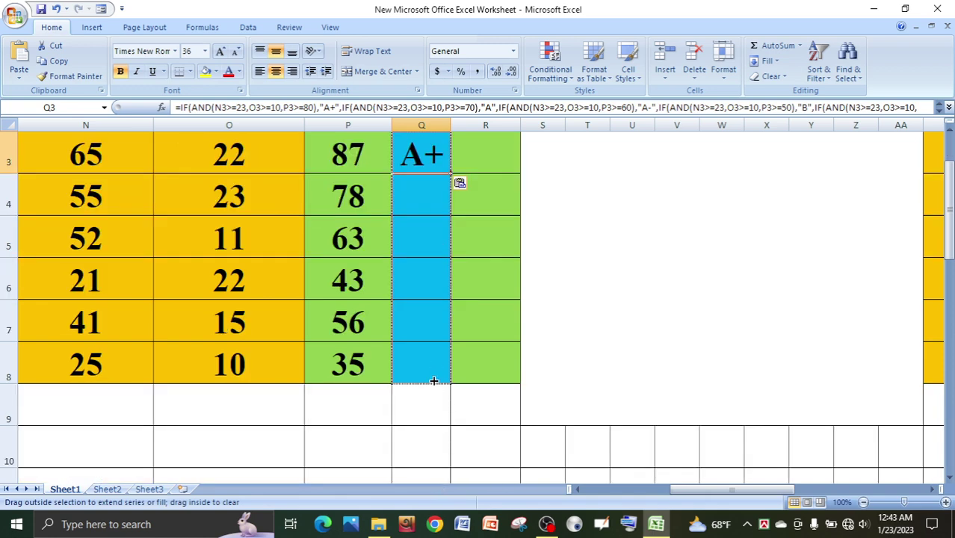
drag(433, 381, 433, 380)
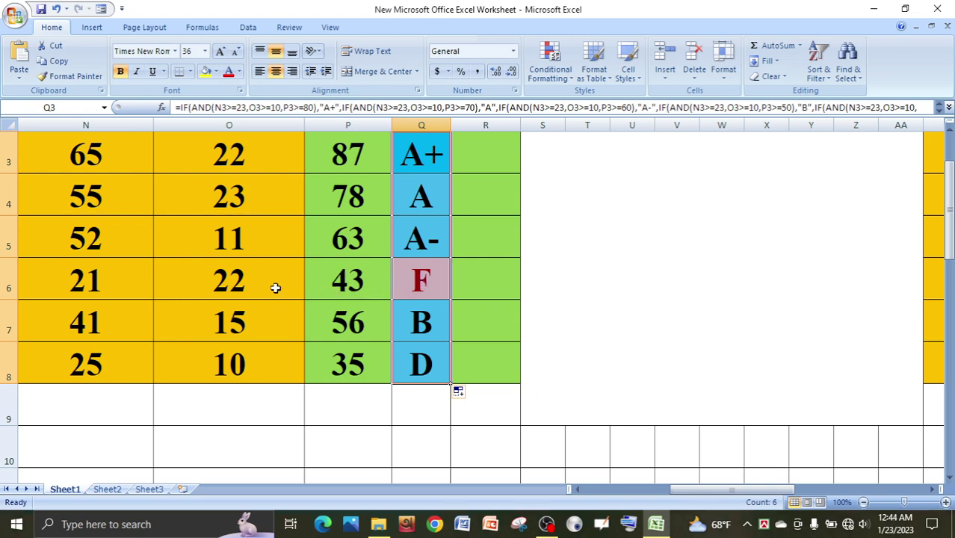
click(111, 279)
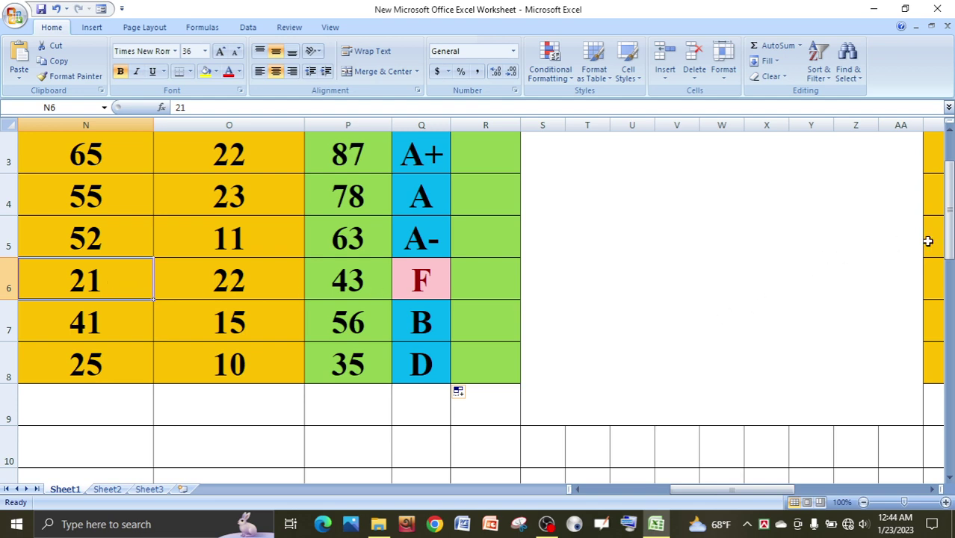
- Change the row 5 Objective score in O5 to 9, making its Total 61 and grade F
drag(948, 240, 949, 223)
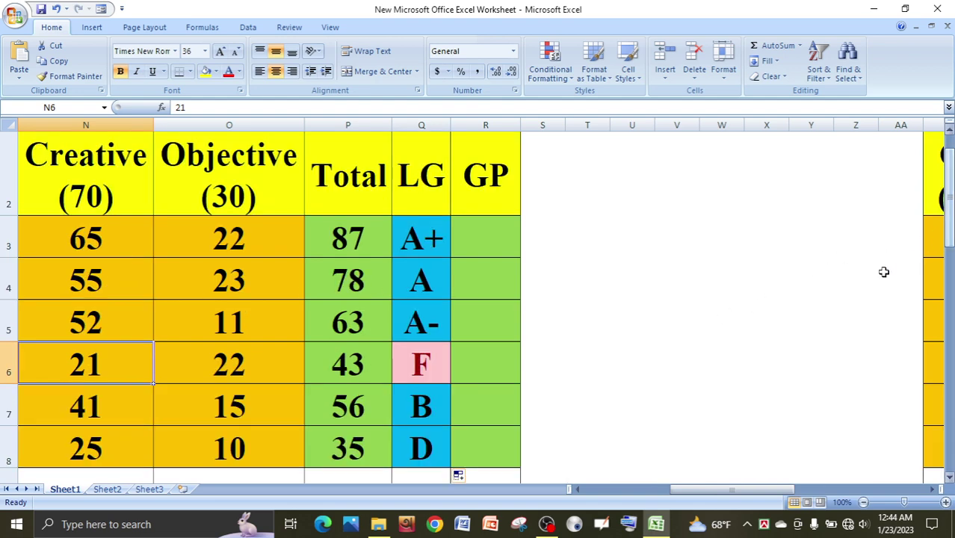
click(362, 326)
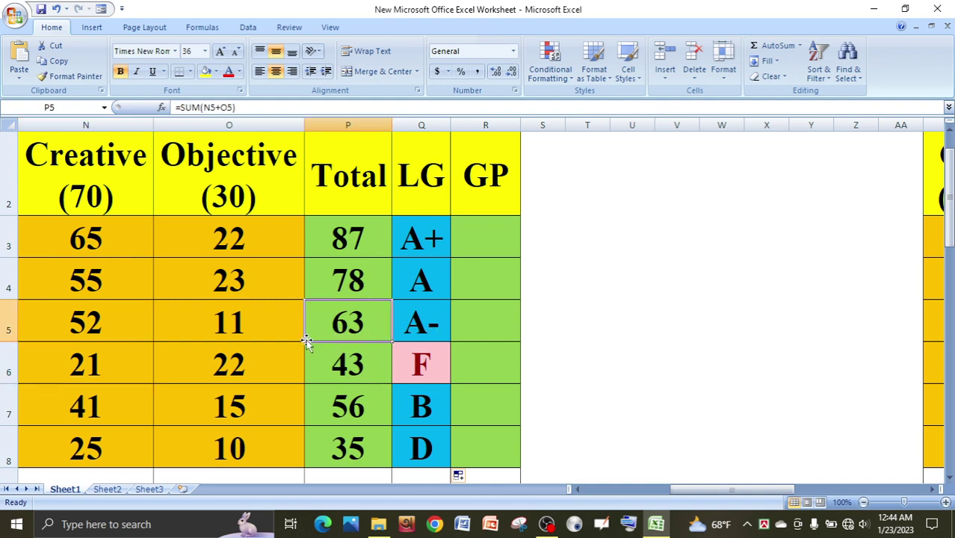
click(246, 327)
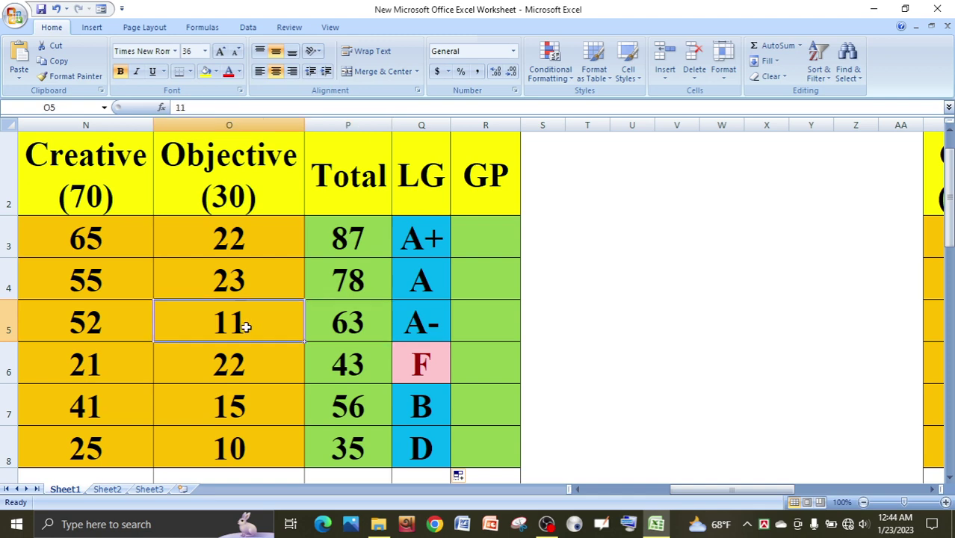
text(9)
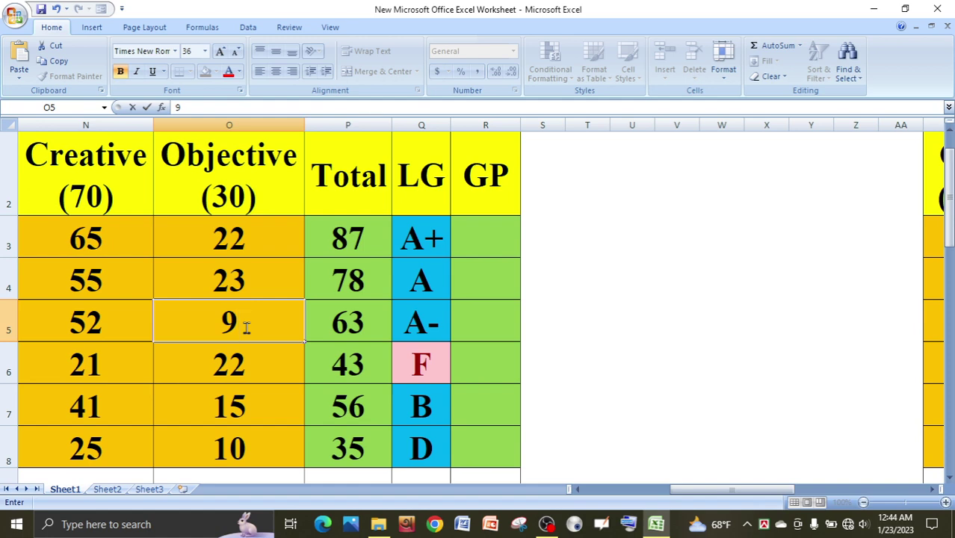
key(Return)
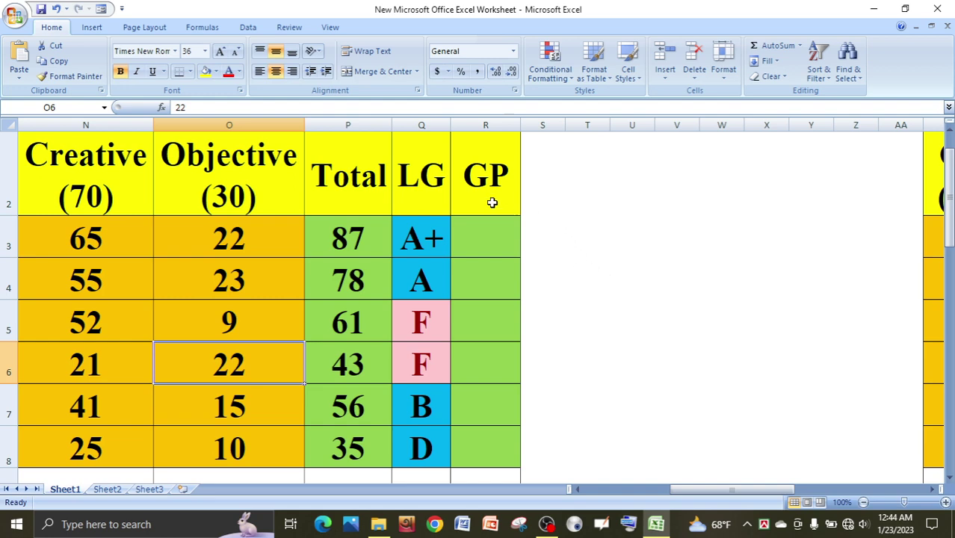
- Select R3, then scroll left to show column E's grade points 4, 5, 3.5, 1, 2, 1
click(486, 238)
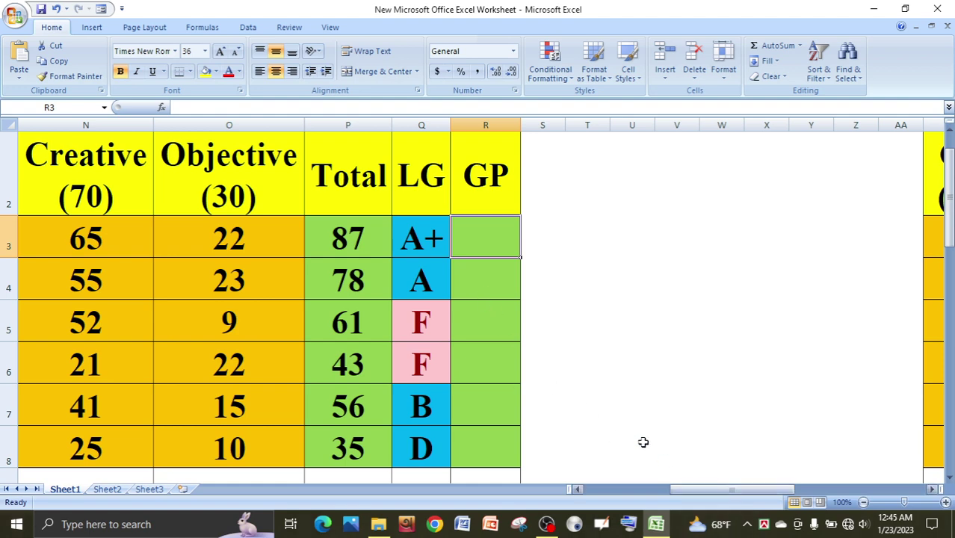
drag(715, 491, 641, 493)
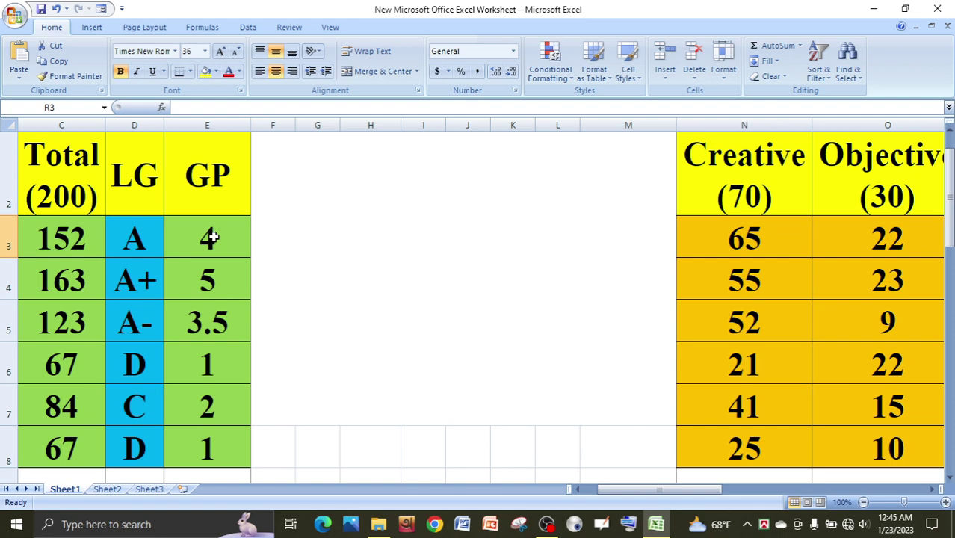
- Copy E3's grade-point formula into R3 and fill it down to R8, giving 5, 4, 0, 0, 3, 1
click(213, 237)
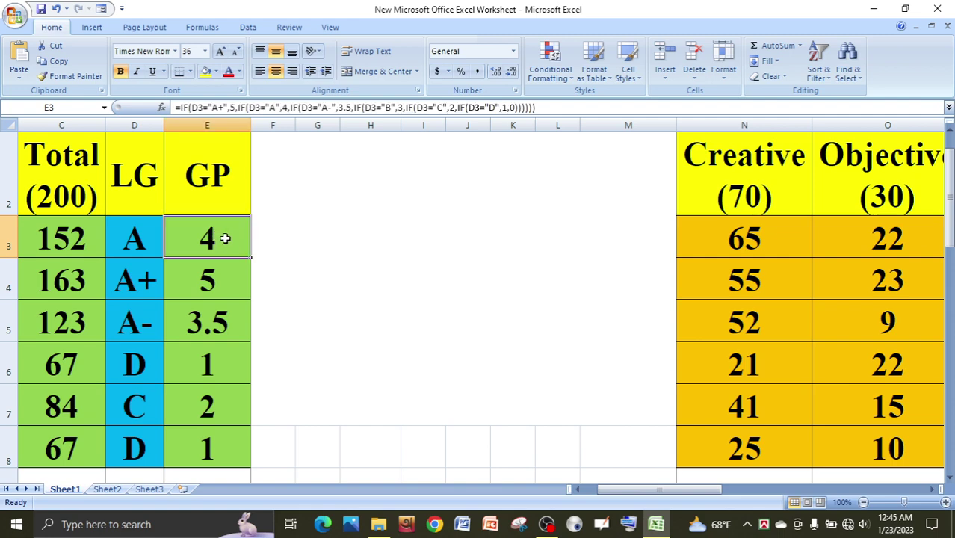
key(ctrl+c)
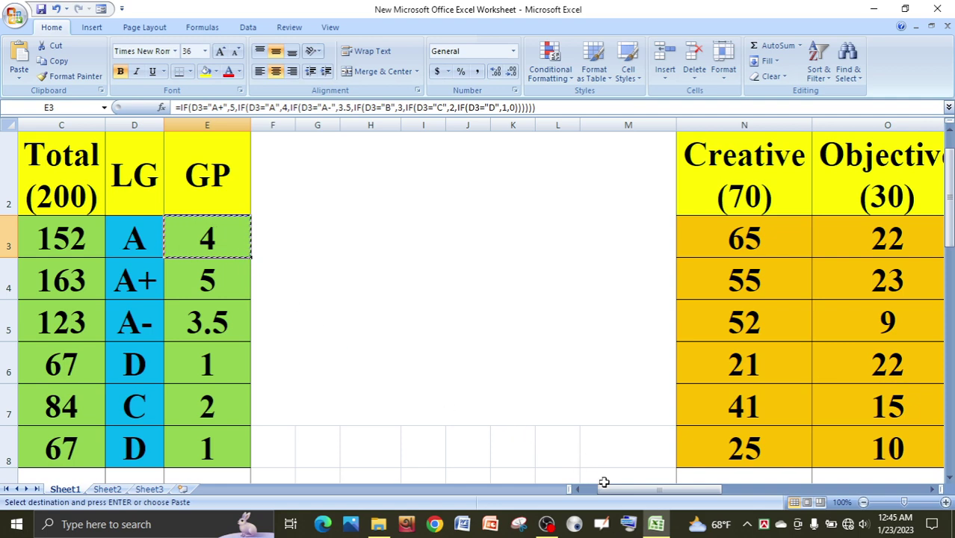
drag(616, 490, 676, 488)
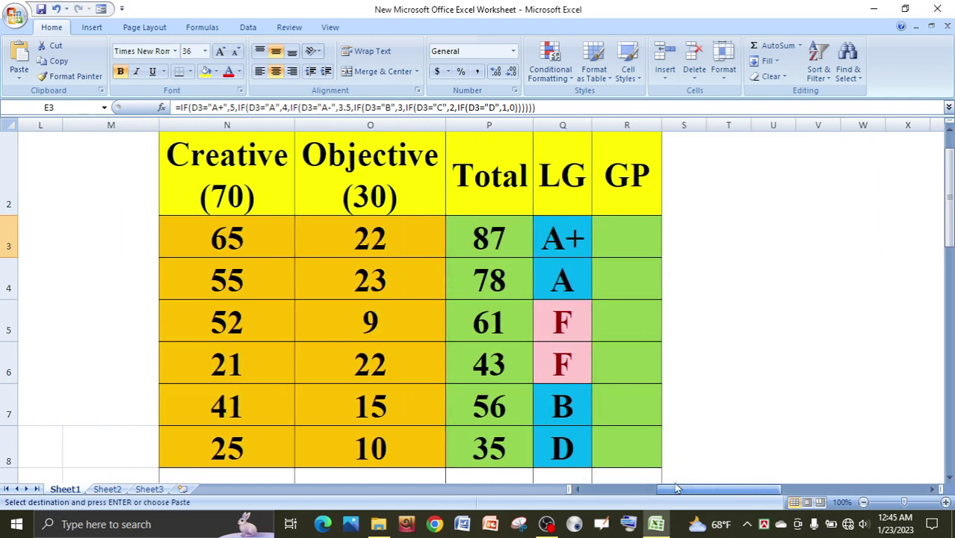
click(630, 240)
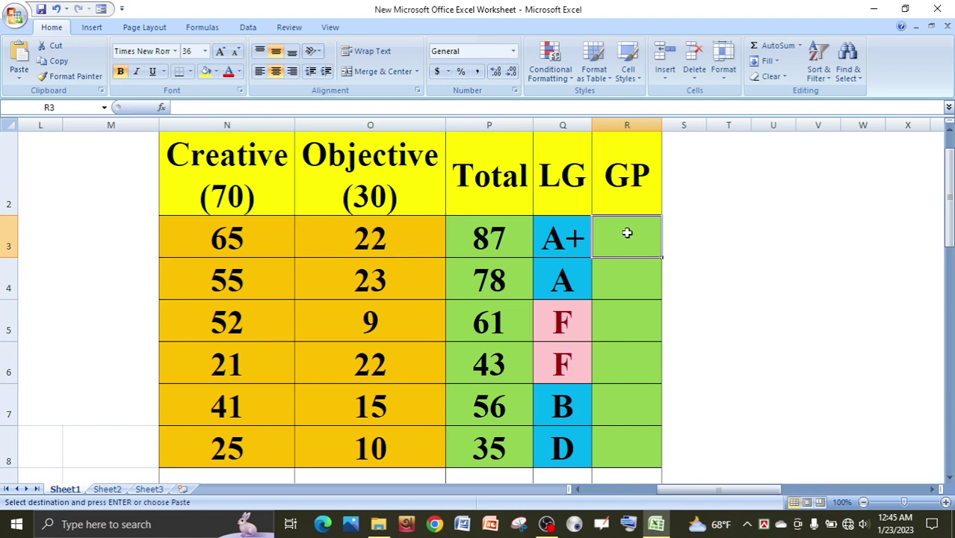
key(ctrl+v)
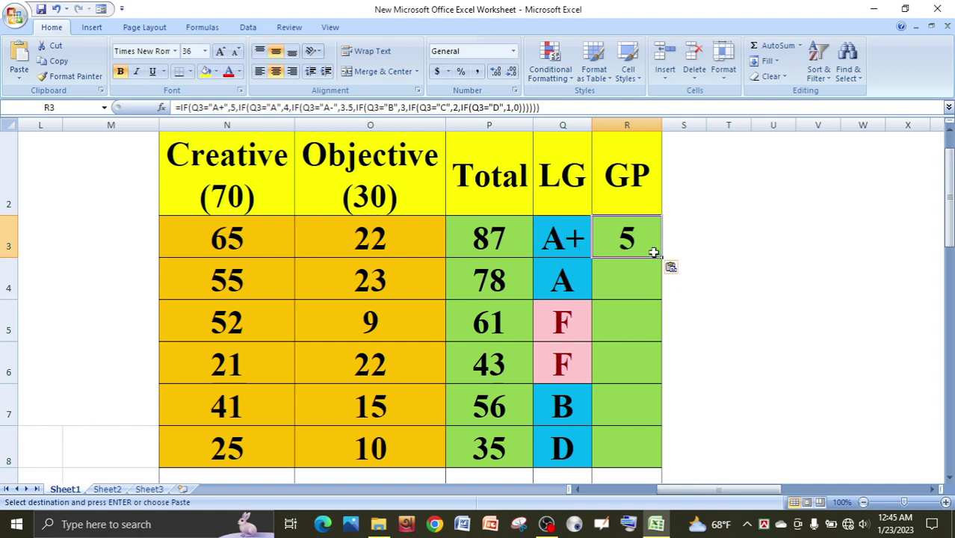
click(622, 283)
click(630, 241)
drag(662, 257, 654, 458)
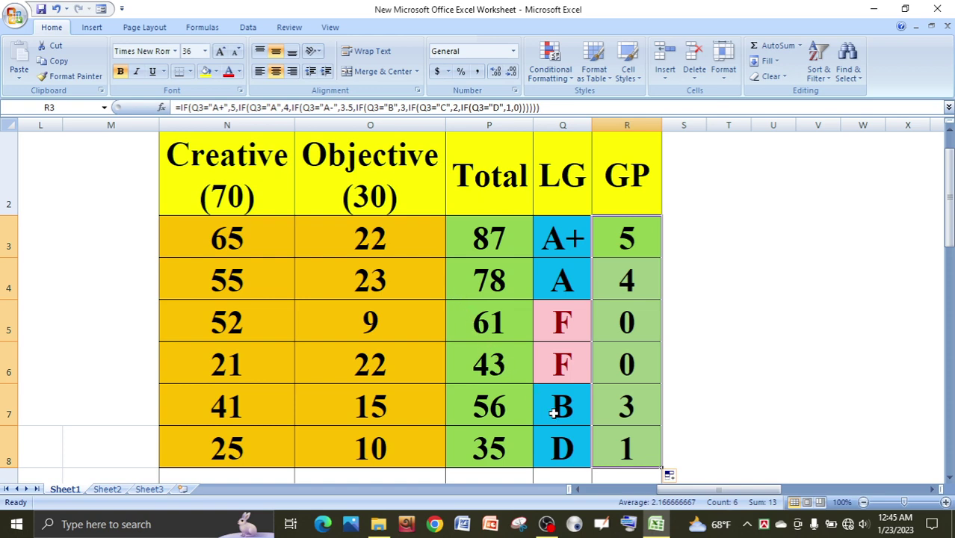
drag(672, 490, 778, 476)
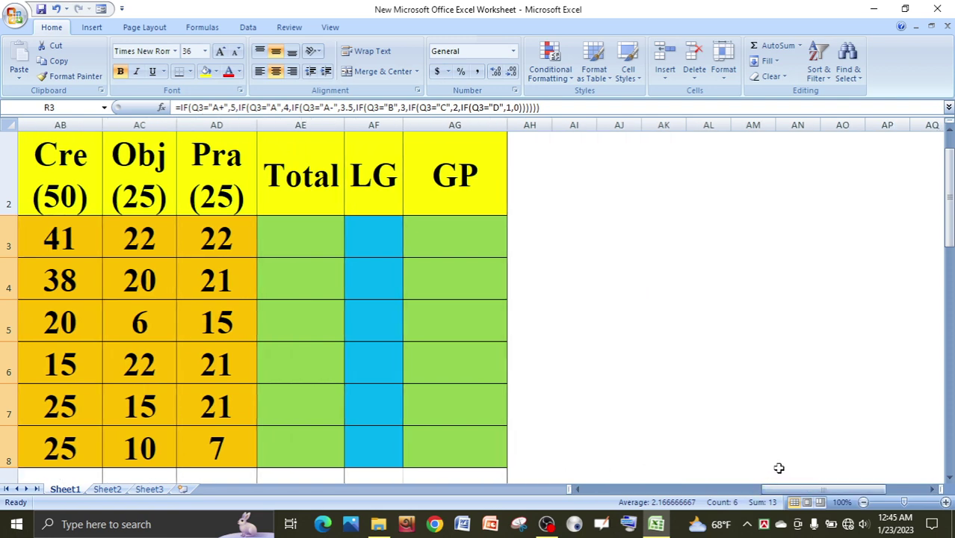
drag(949, 225, 949, 219)
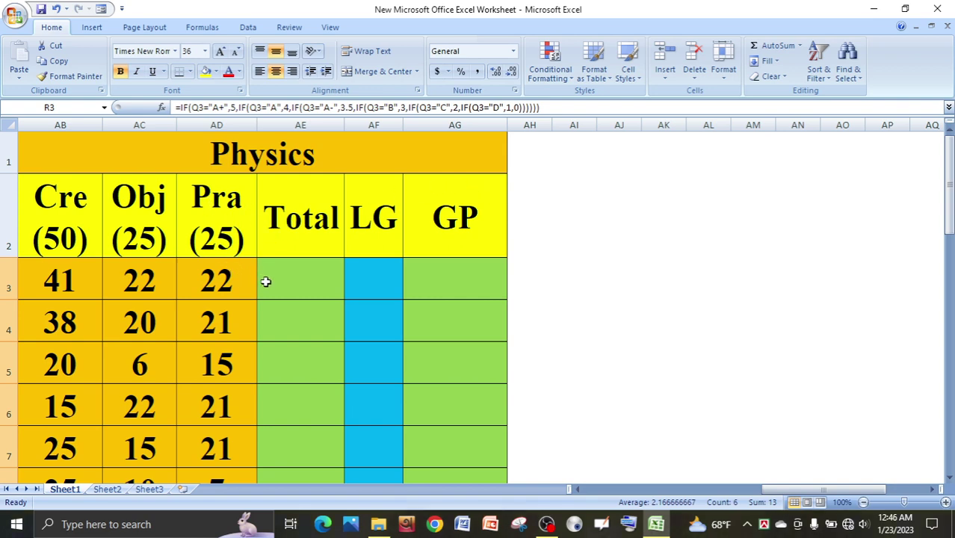
click(296, 284)
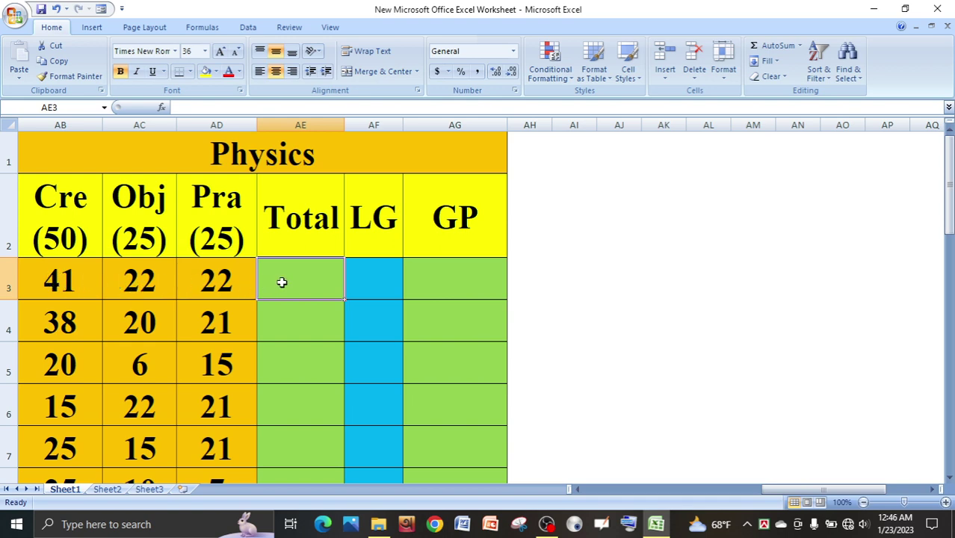
click(79, 282)
click(150, 284)
click(208, 283)
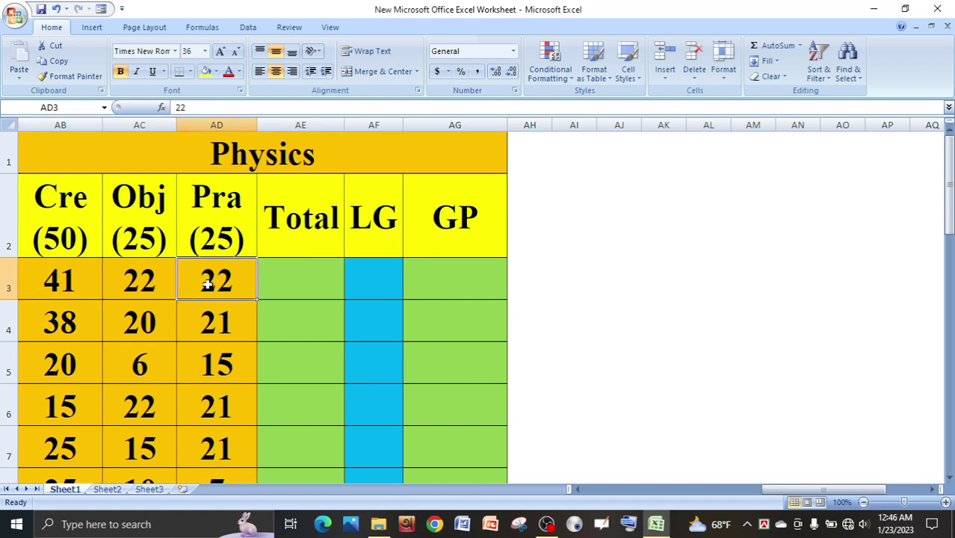
click(305, 285)
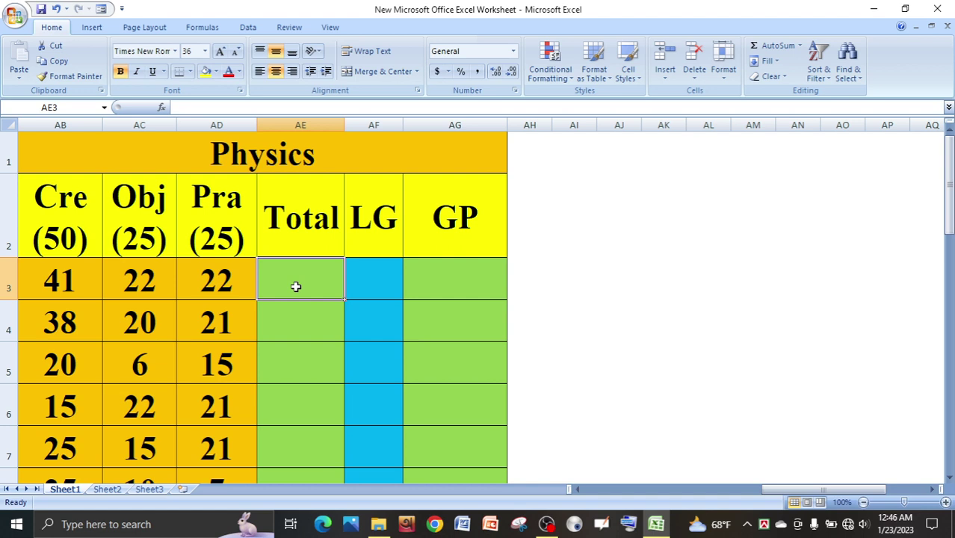
click(81, 285)
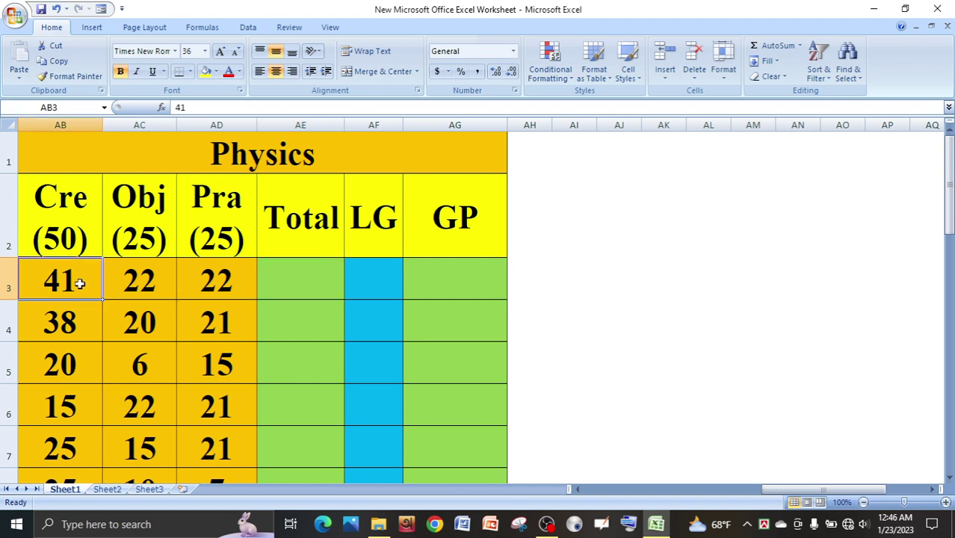
click(135, 281)
click(214, 284)
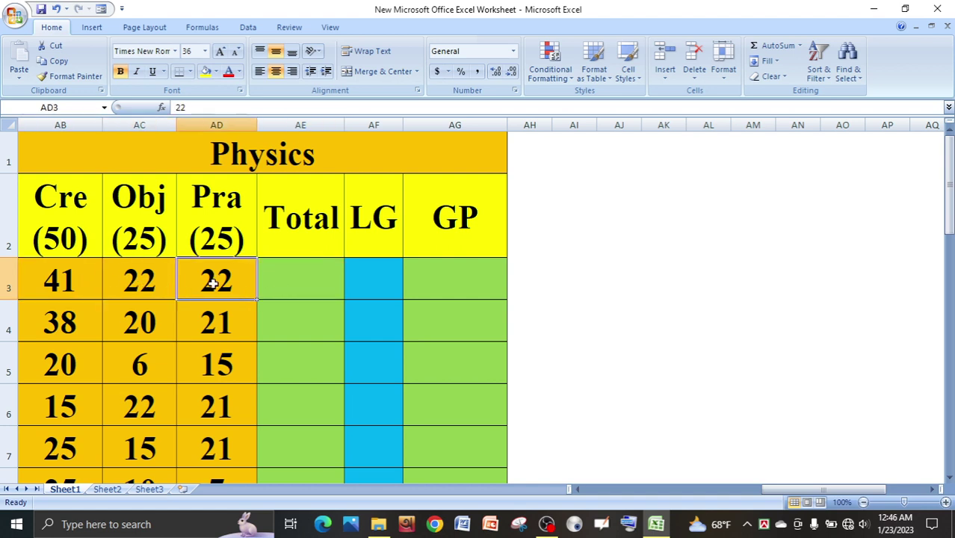
click(285, 281)
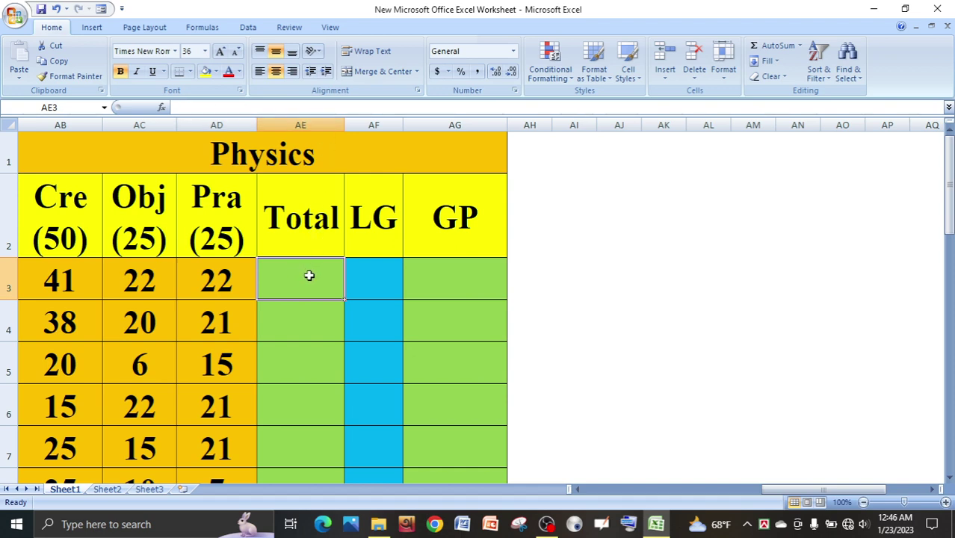
click(565, 221)
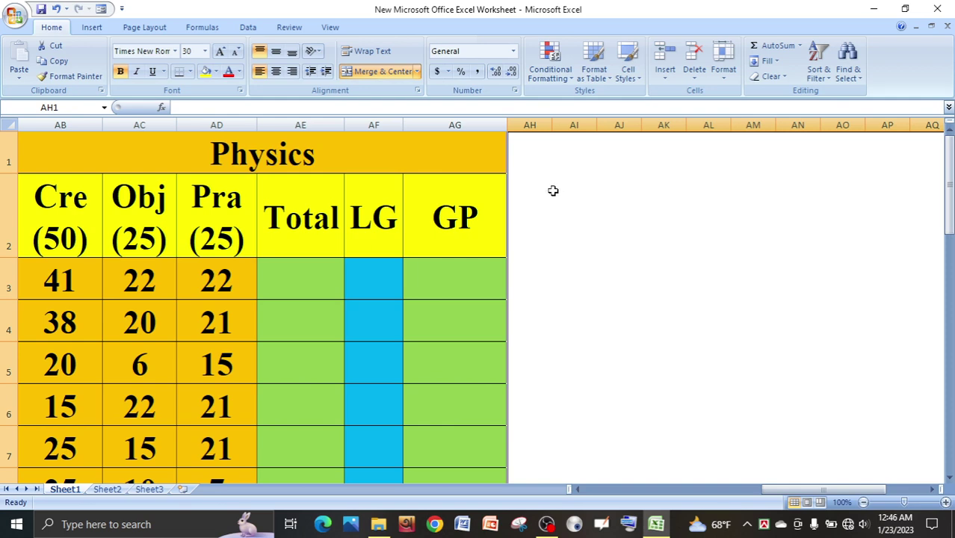
- Draft =SUM(AB3+AC3+AD3) in AH1, then select the formula text and clear it
text(=)
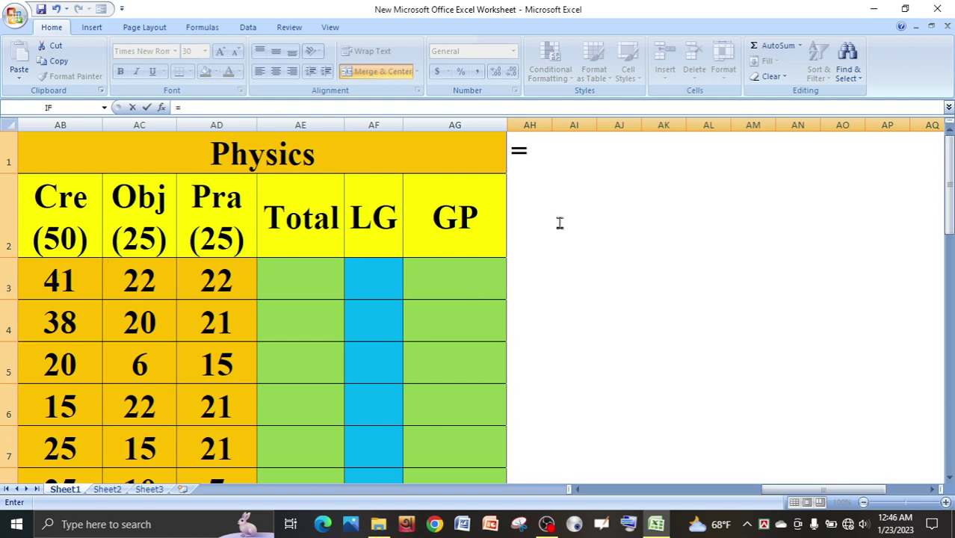
text(sum)
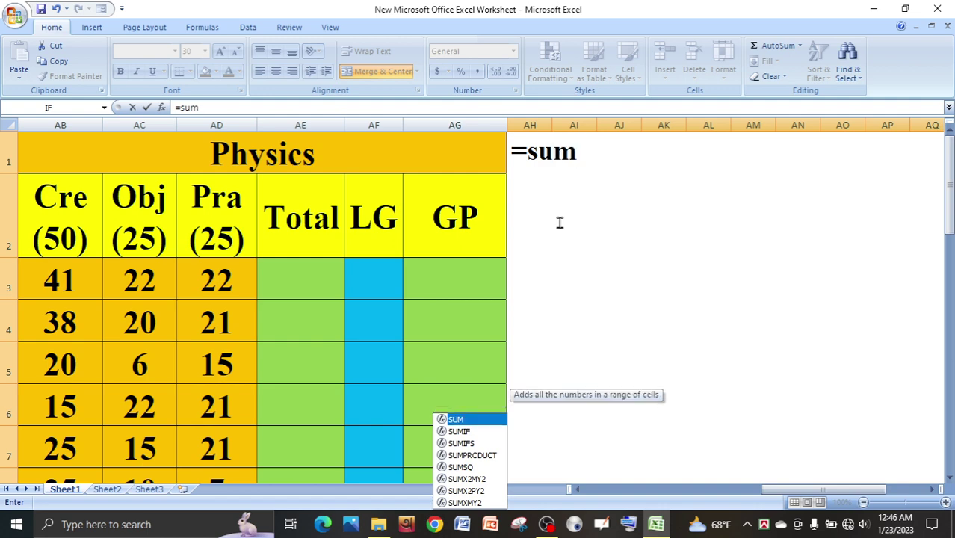
key(Tab)
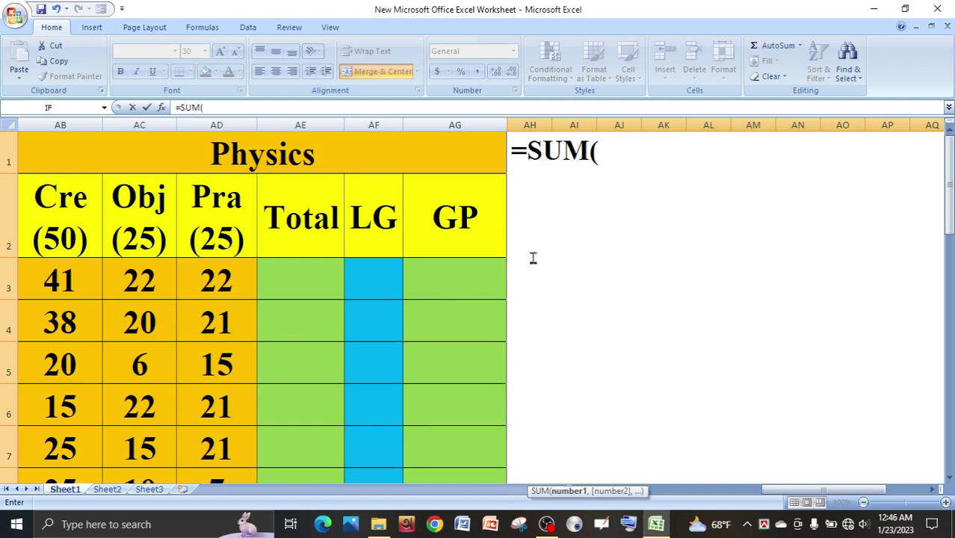
click(69, 281)
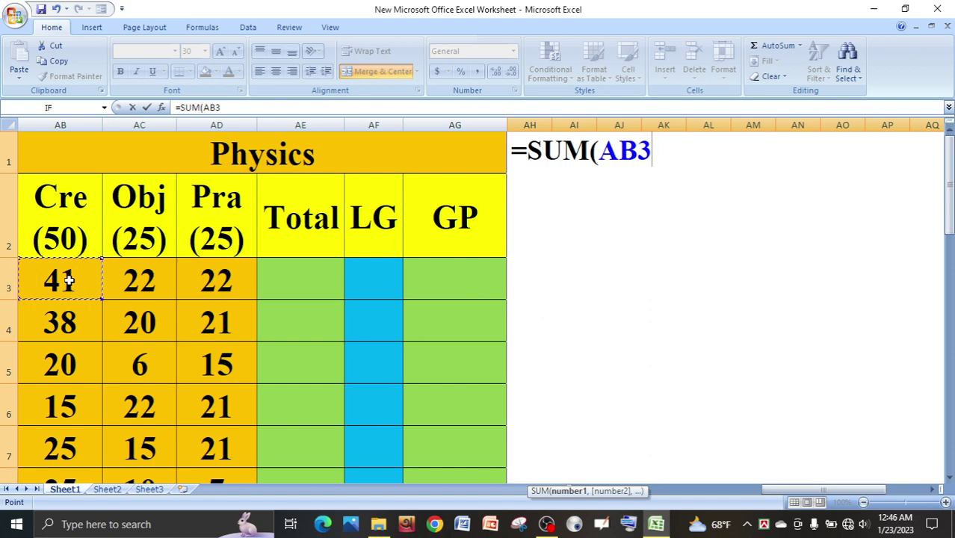
text(+)
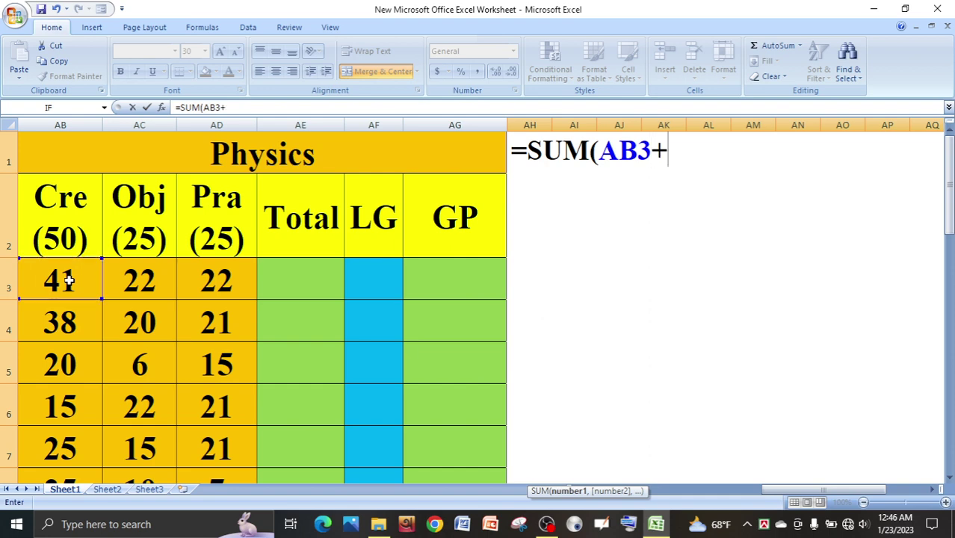
click(144, 286)
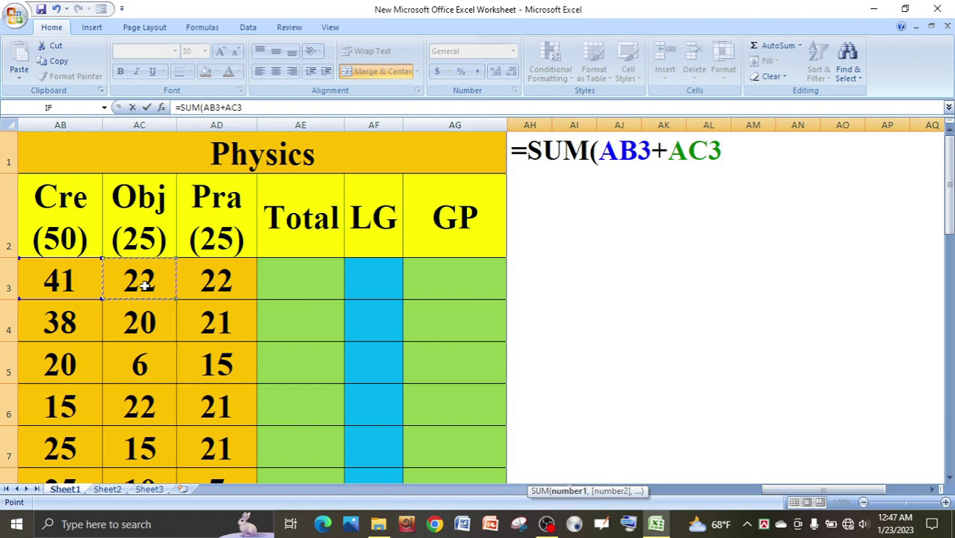
text(+)
click(219, 284)
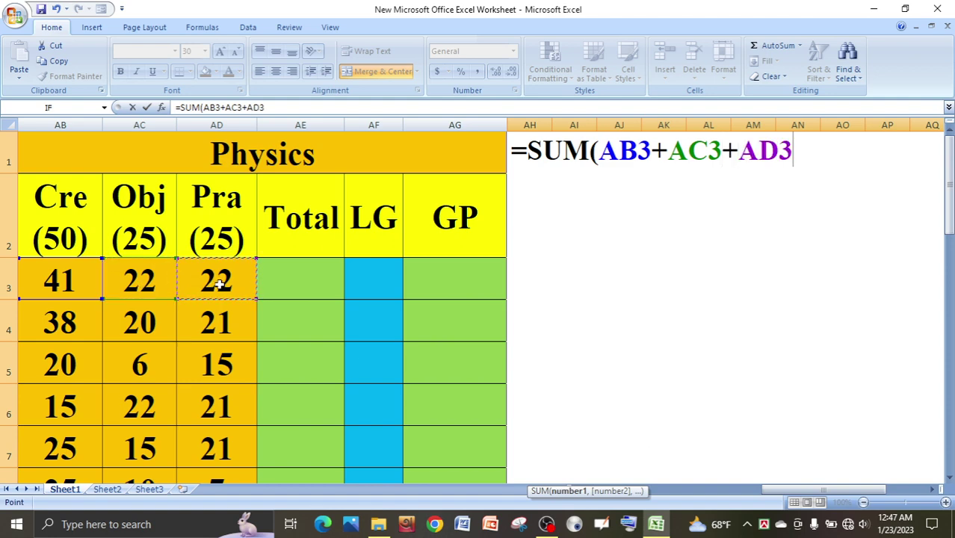
text(+)
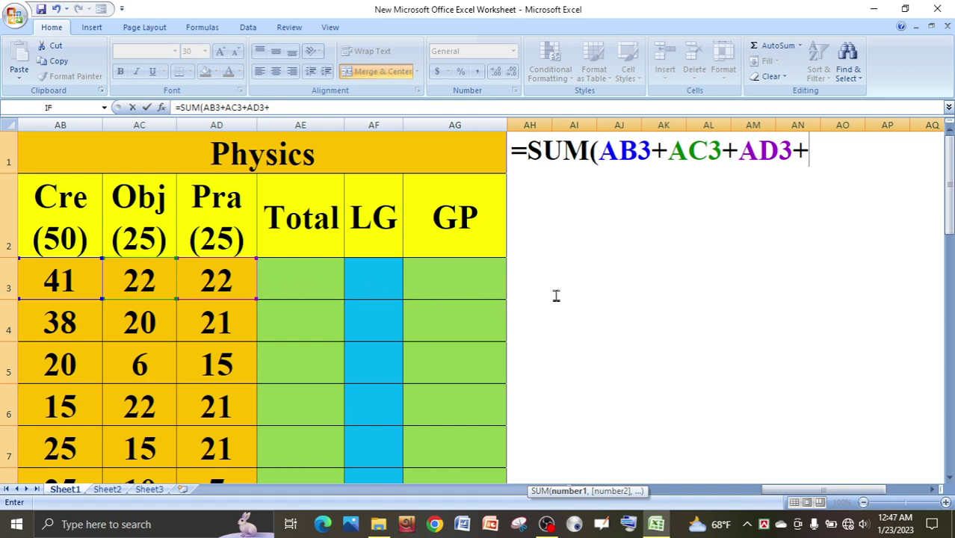
key(BackSpace)
text())
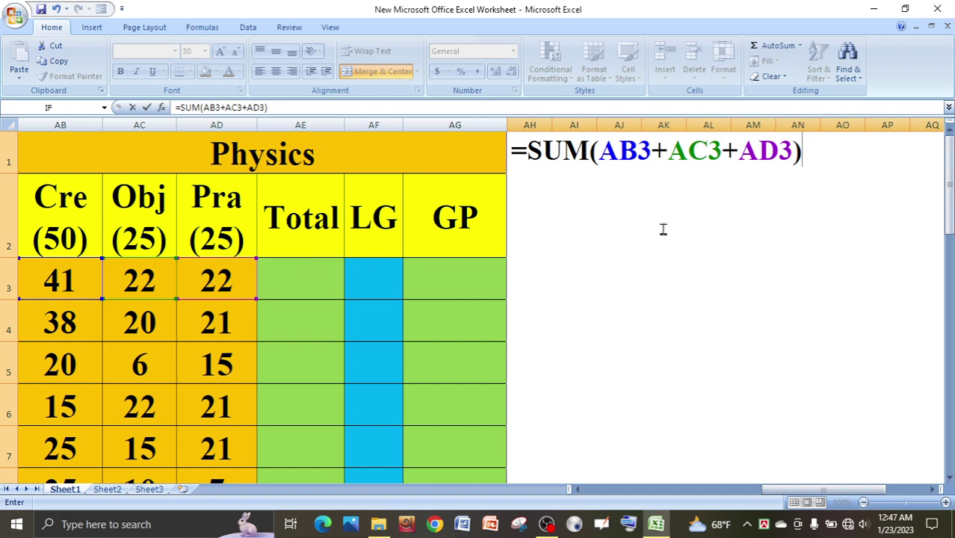
drag(812, 154, 516, 154)
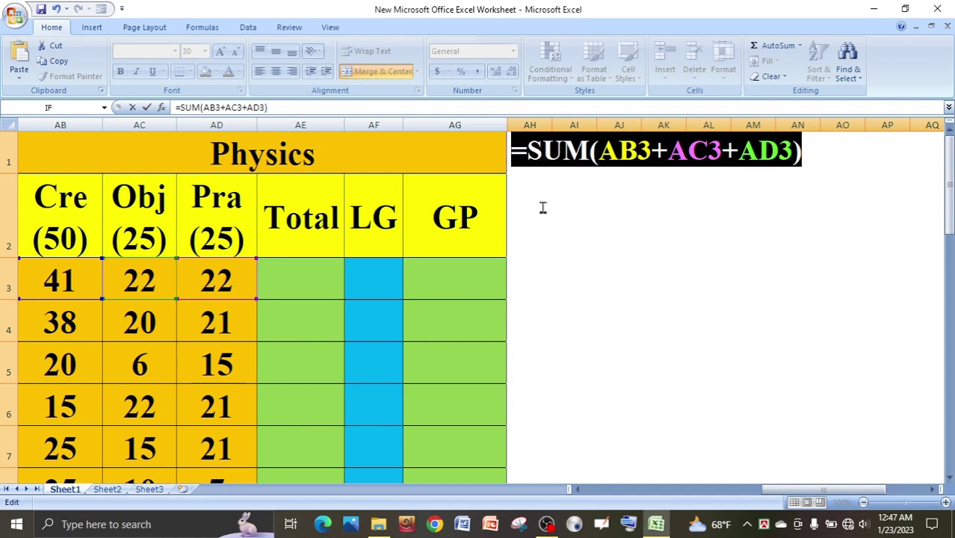
key(BackSpace)
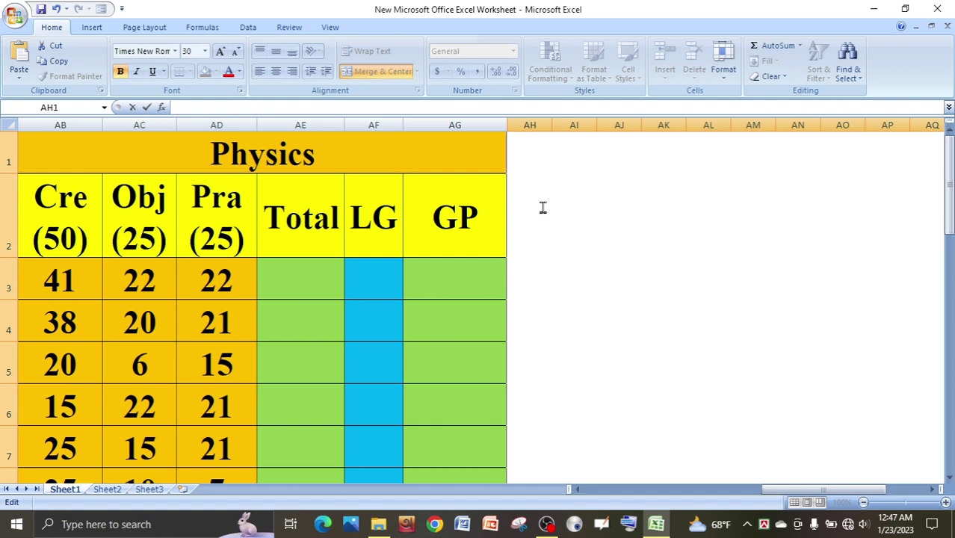
- Paste =SUM(AB3+AC3+AD3) into AE3 and fill it down to AE8, giving totals 85 to 42
click(303, 278)
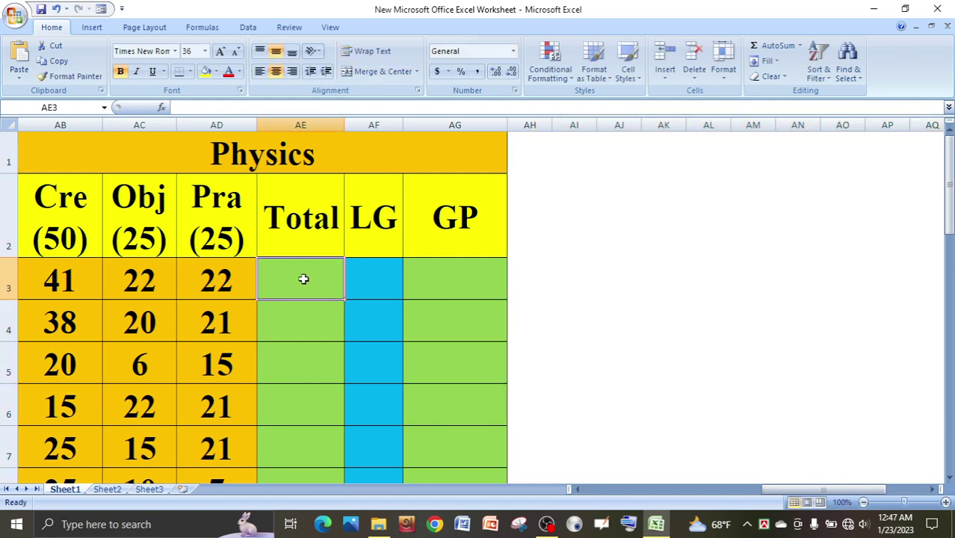
key(ctrl+v)
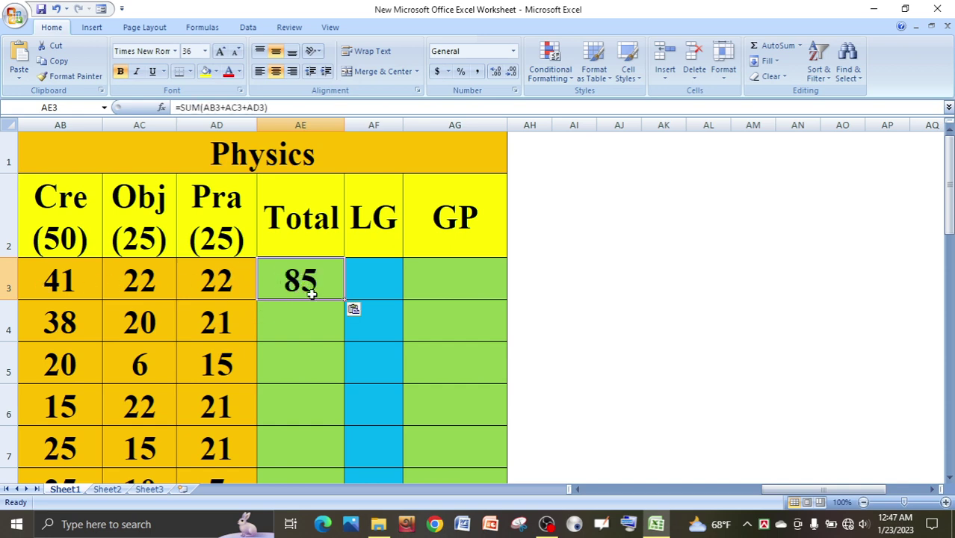
drag(342, 300, 330, 379)
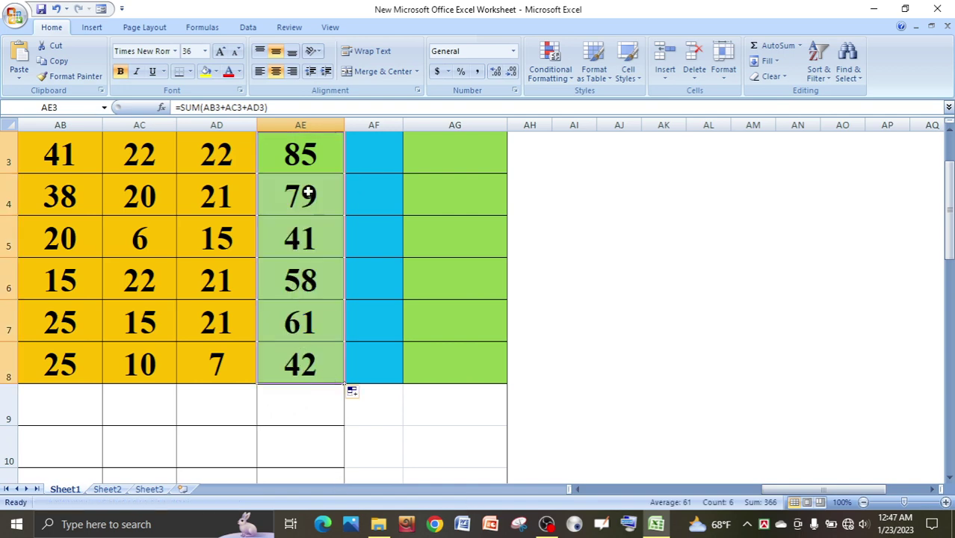
drag(950, 253, 950, 242)
click(378, 242)
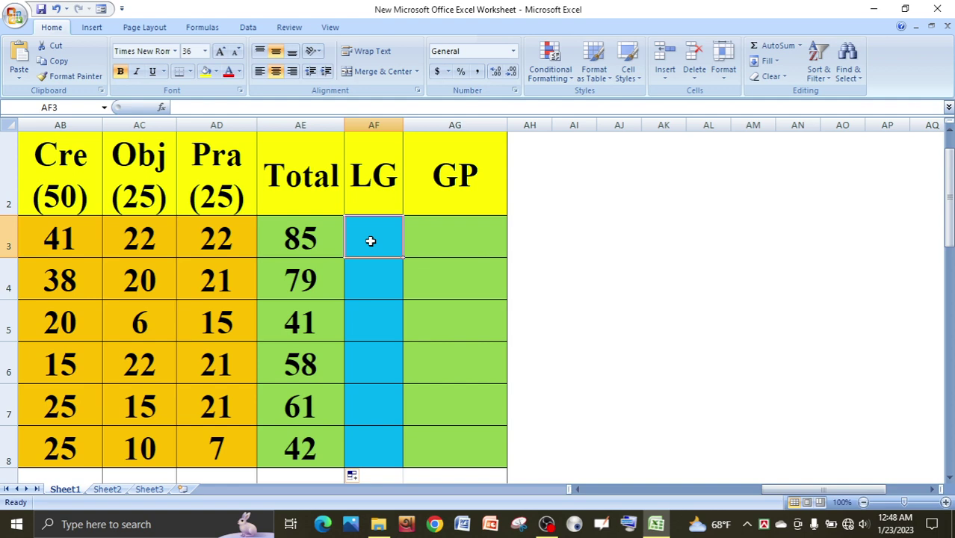
click(75, 244)
click(142, 243)
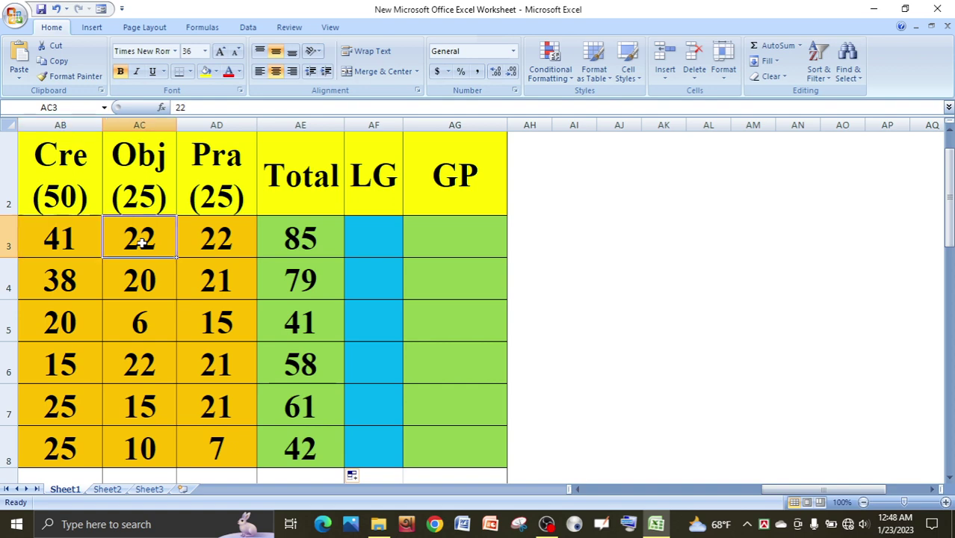
click(216, 247)
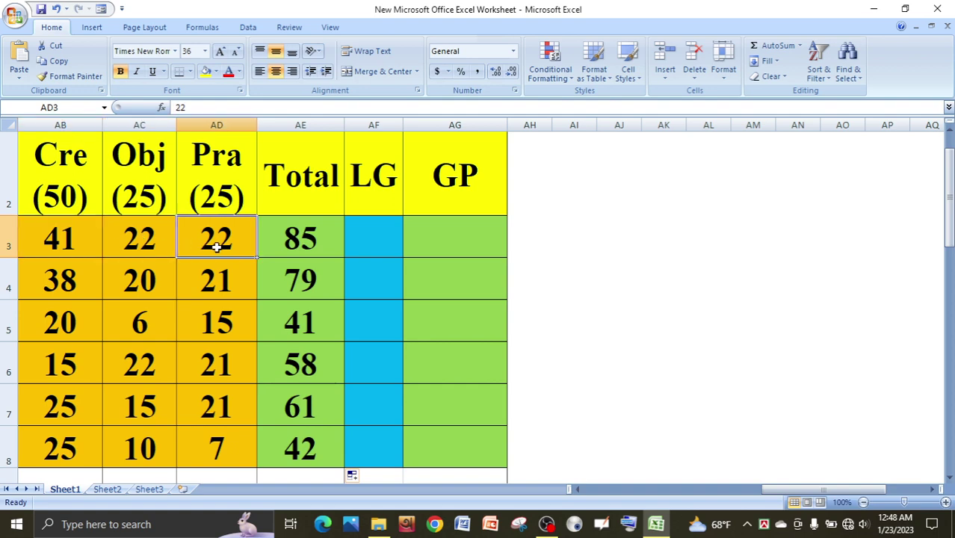
click(282, 242)
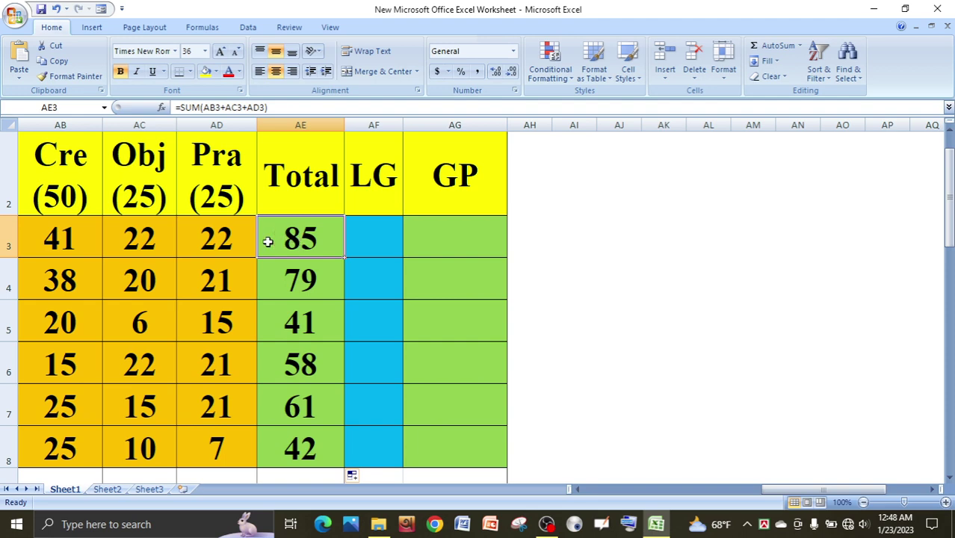
click(71, 241)
click(150, 240)
click(196, 240)
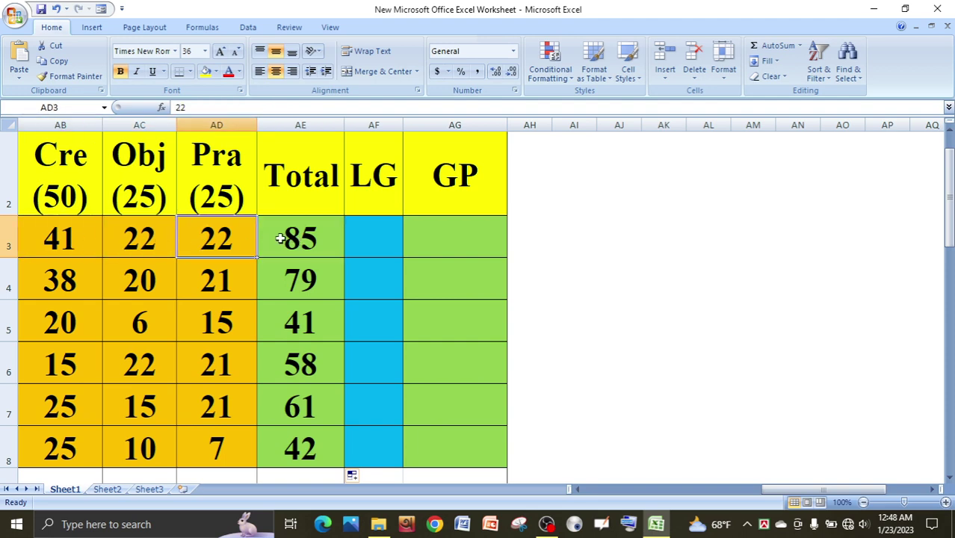
click(298, 241)
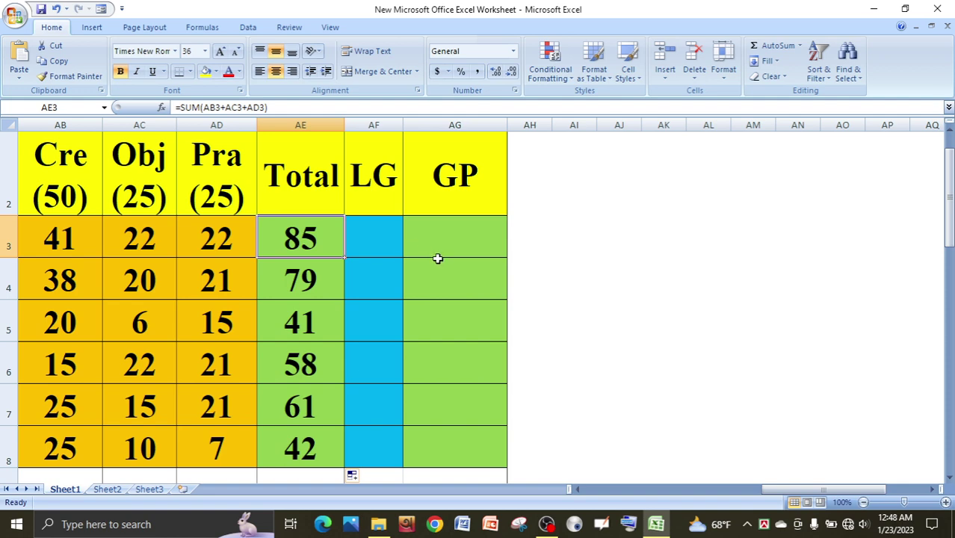
key(ctrl+shift+End)
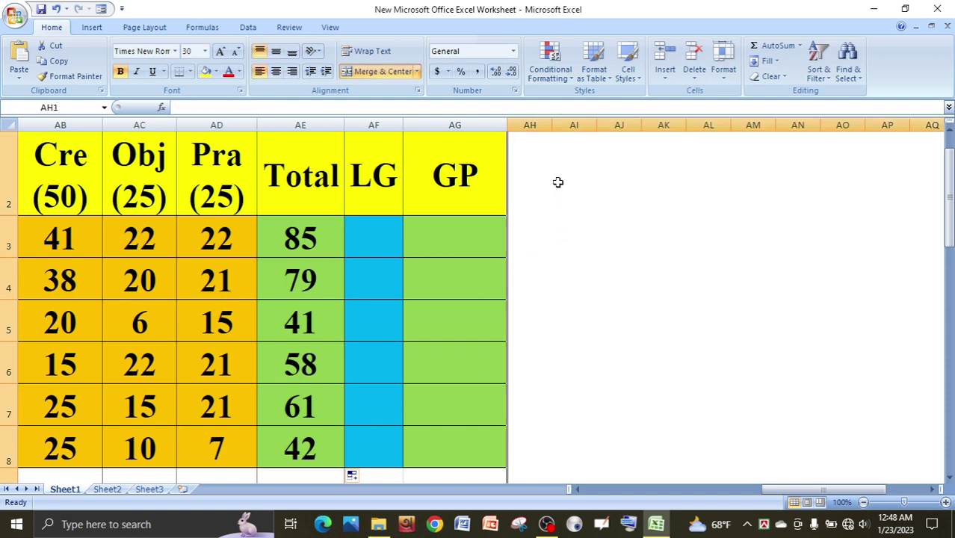
- Start the grade formula =IF(AND(AB3>=17, in cell AH1
text(=)
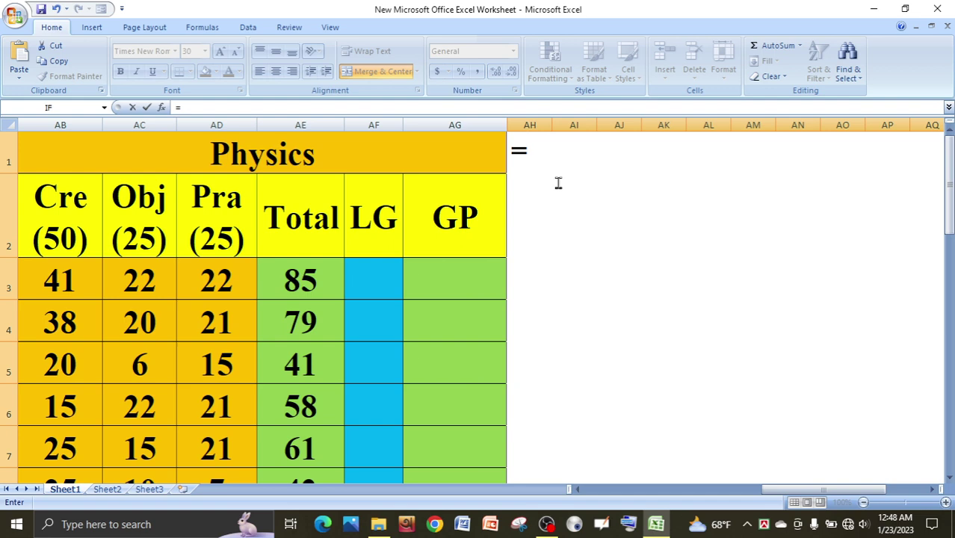
text(if)
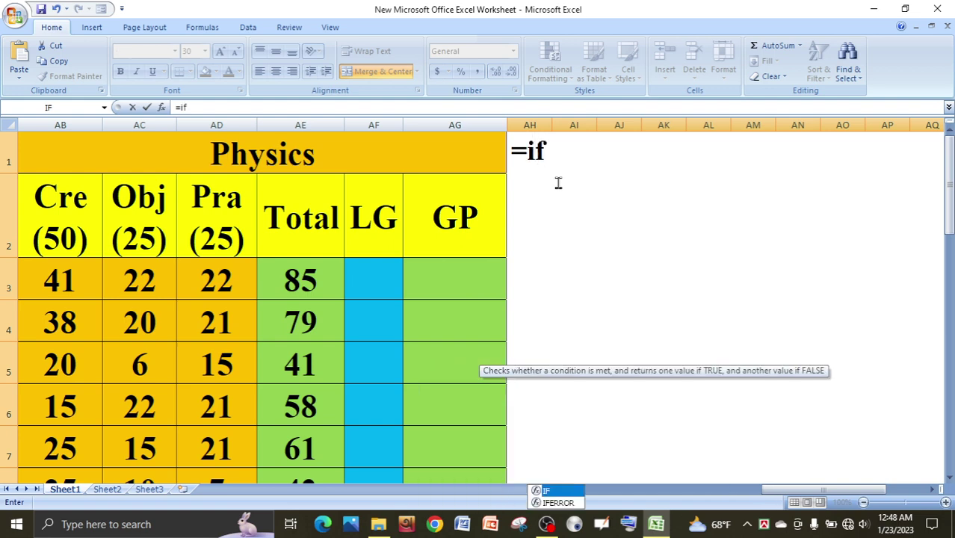
key(Tab)
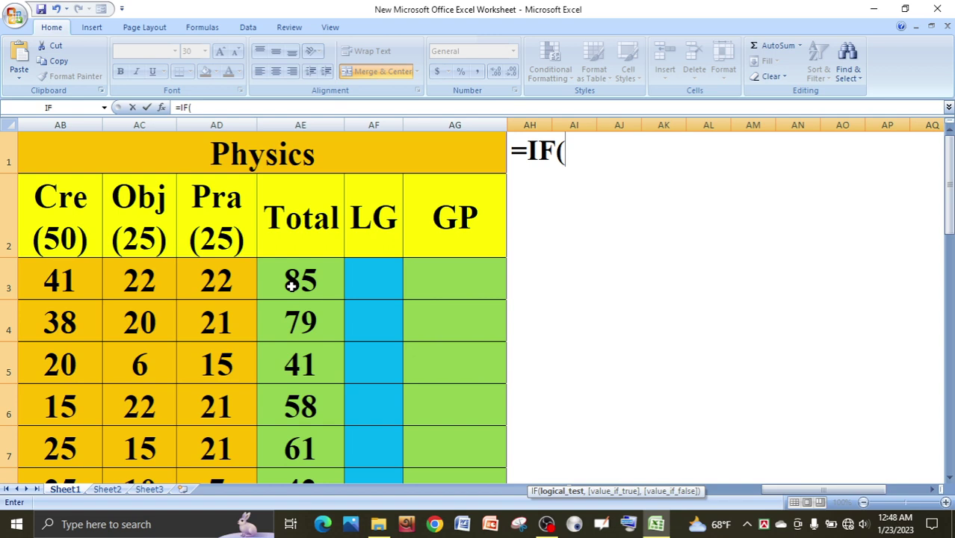
text(and)
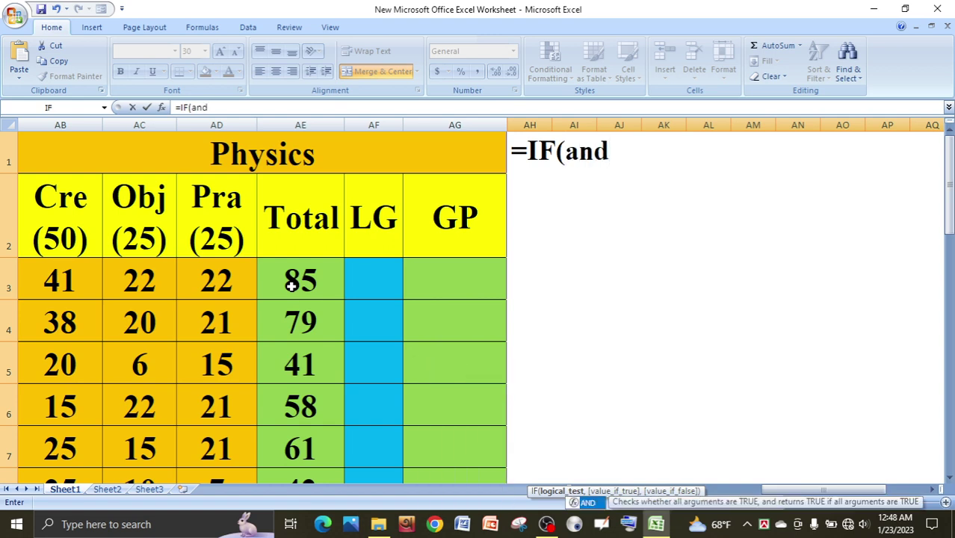
key(Tab)
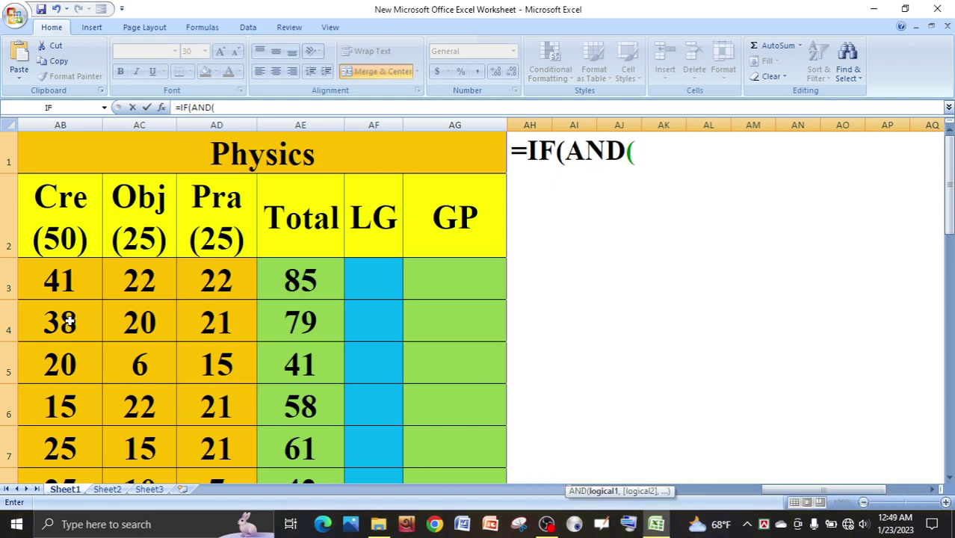
click(59, 283)
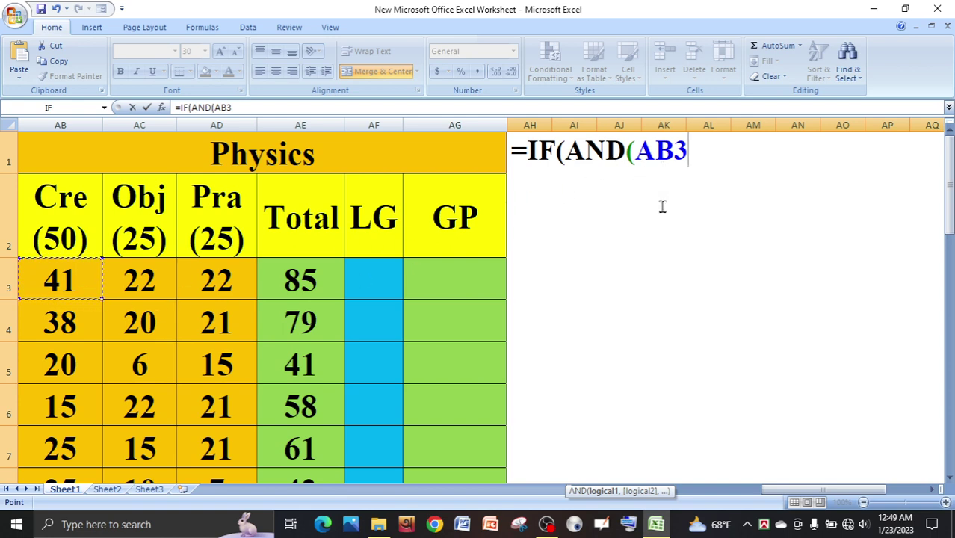
text(>=)
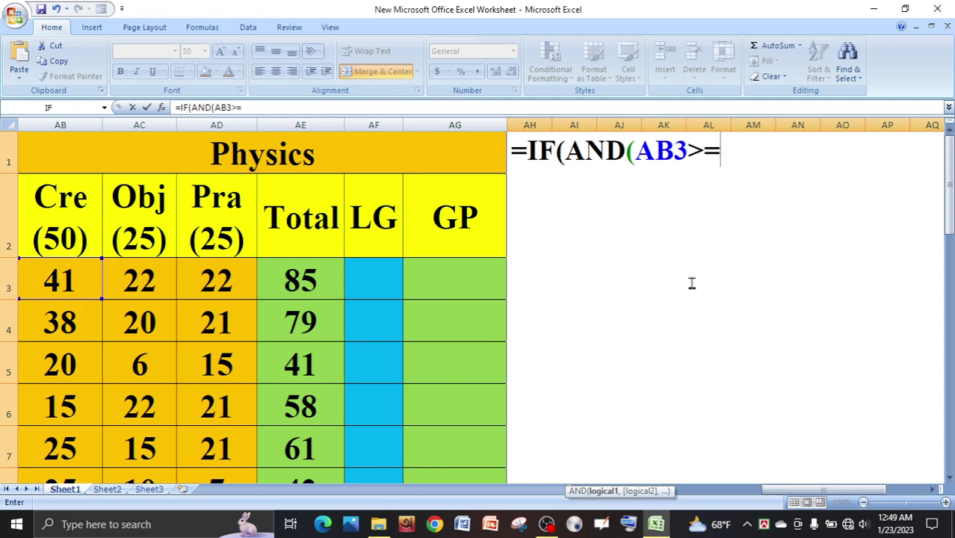
text(17)
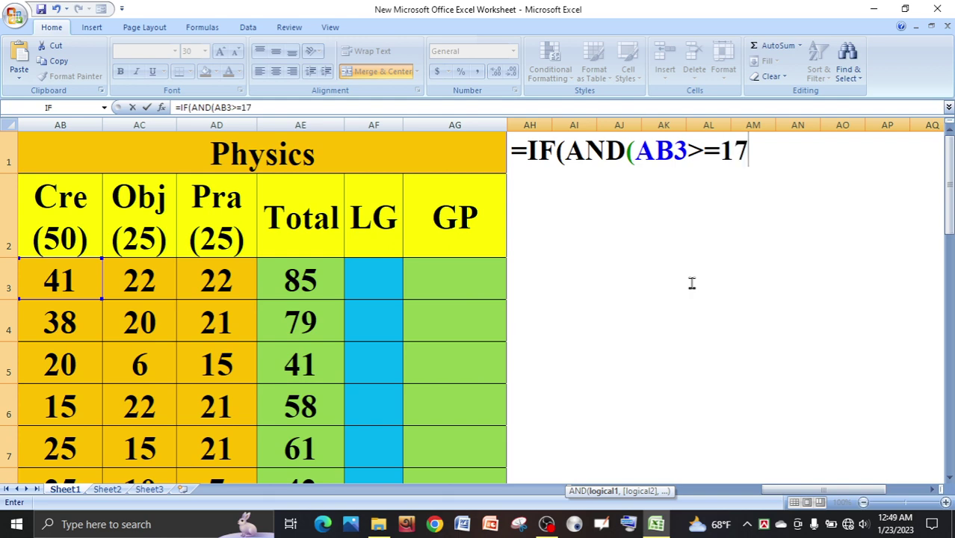
text(,)
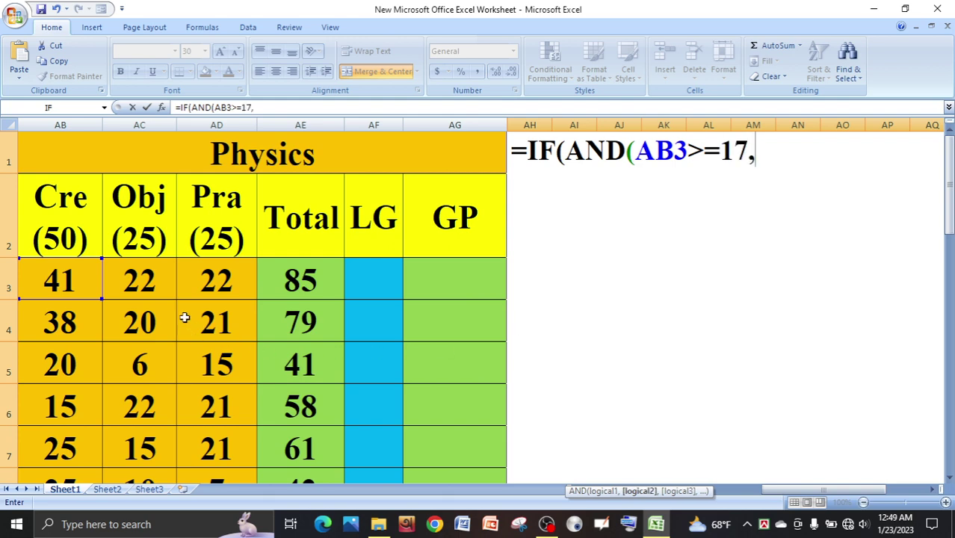
- Add AC3>=8, AD3>=8 and AE3>=80 to the condition, returning "A+" when true
click(144, 277)
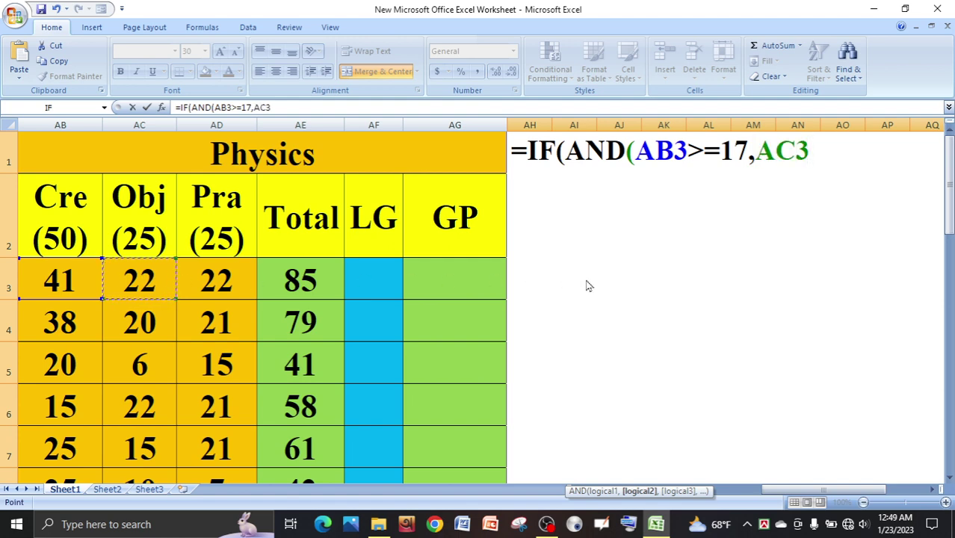
text(>=8)
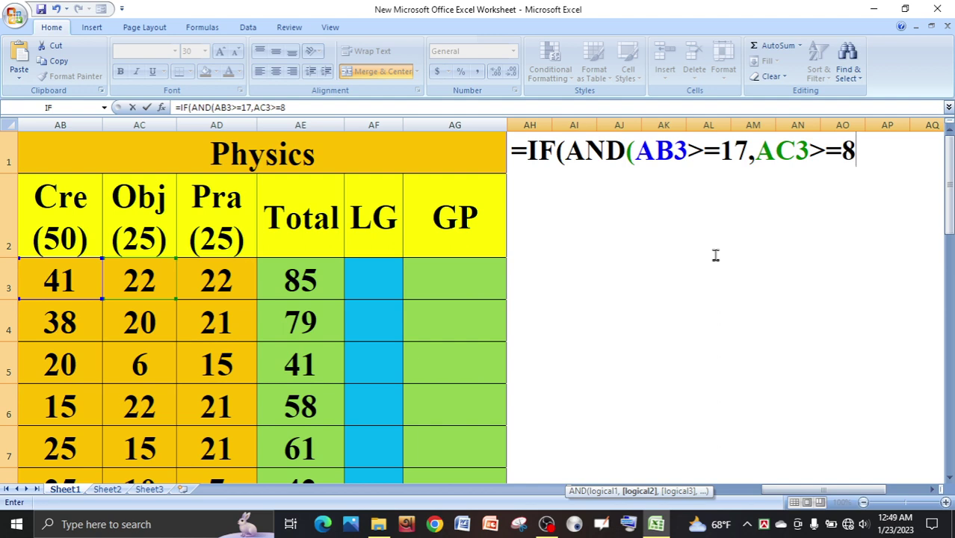
text(,)
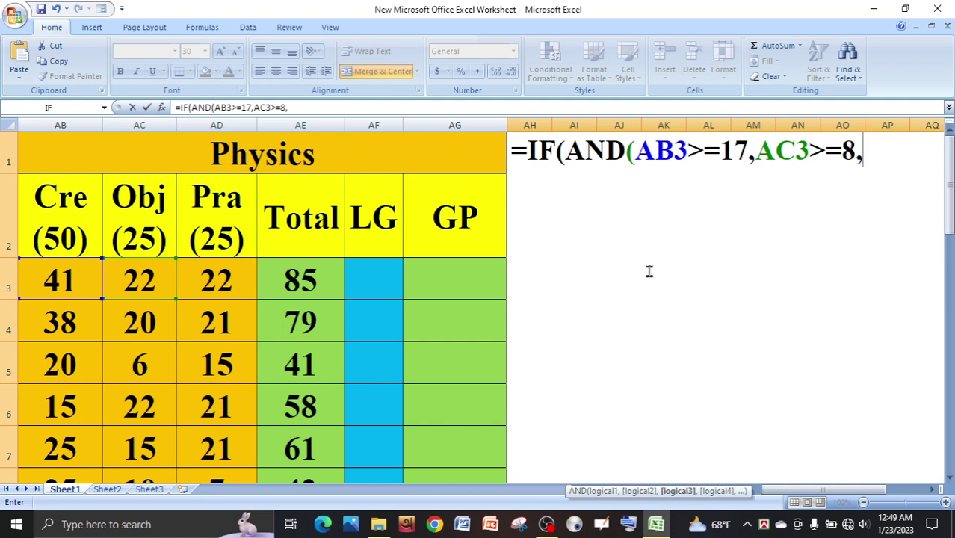
click(221, 280)
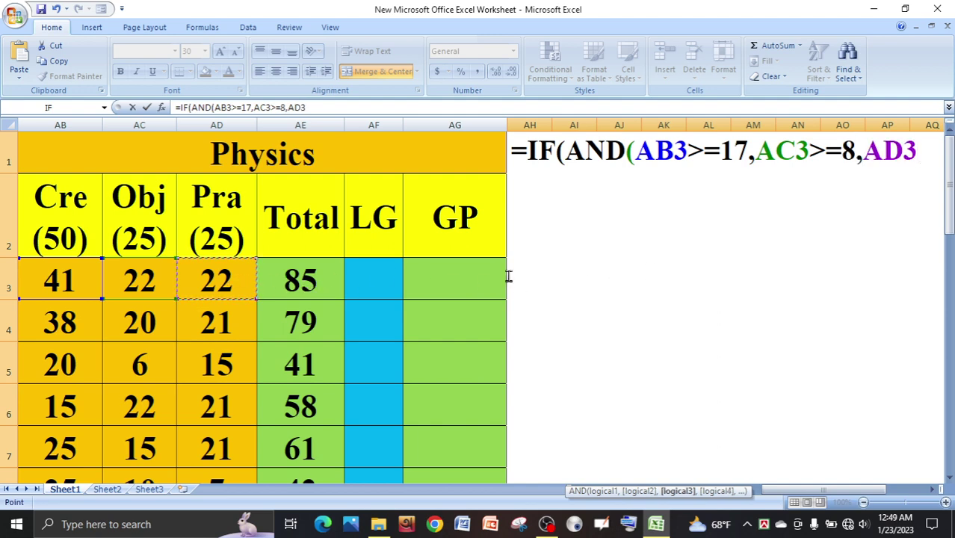
text(>=8)
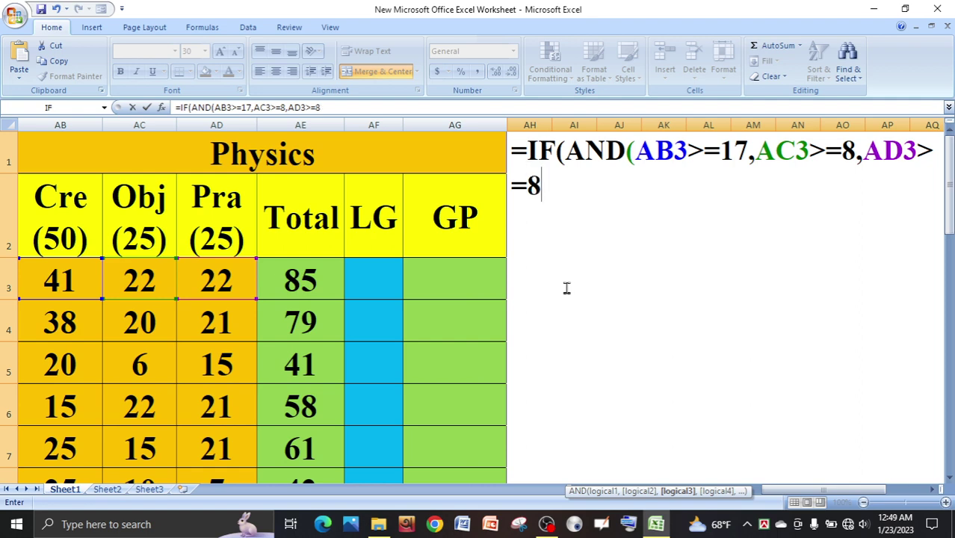
text(,)
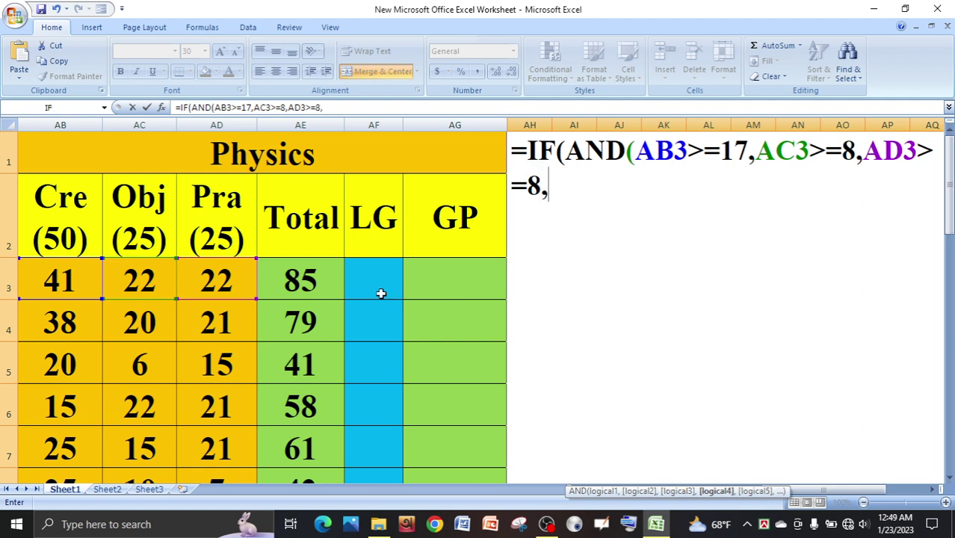
click(307, 279)
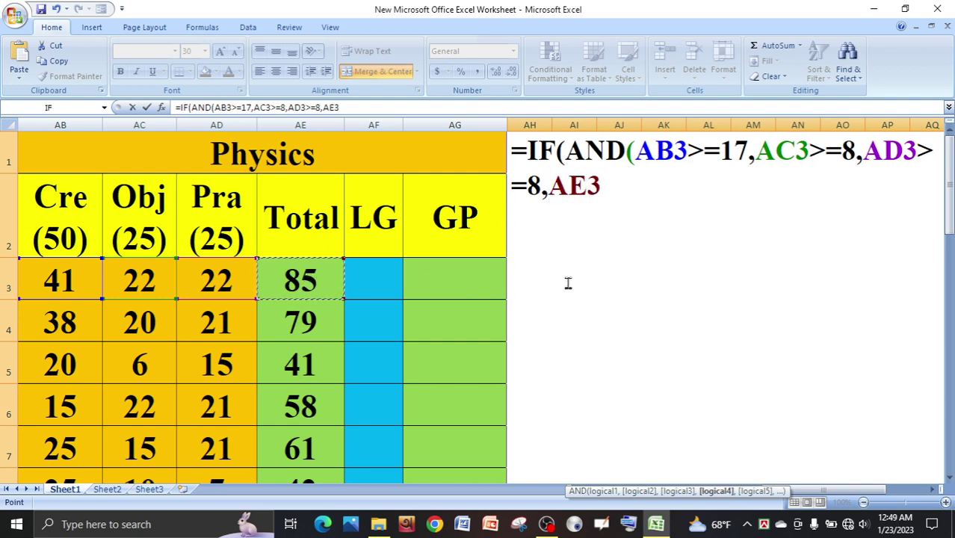
text(>=)
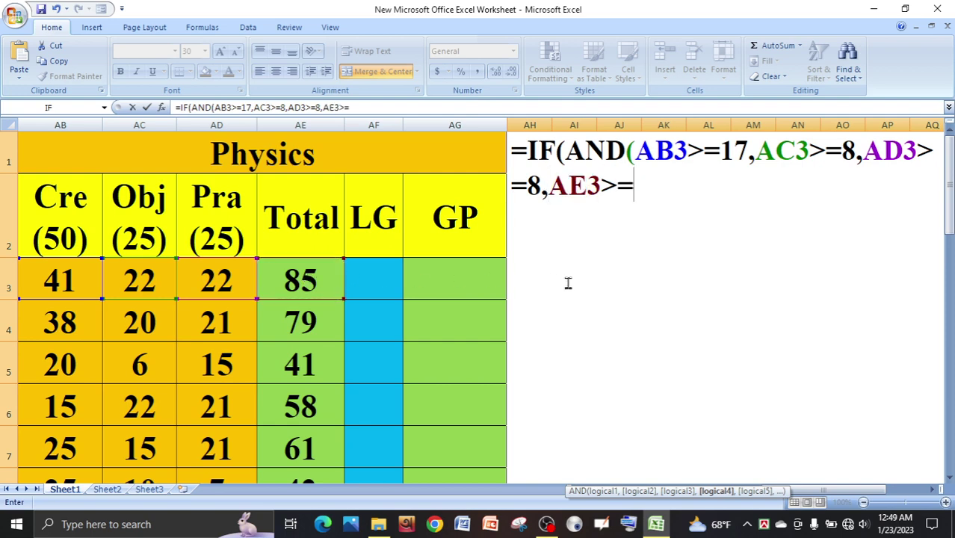
text(80)
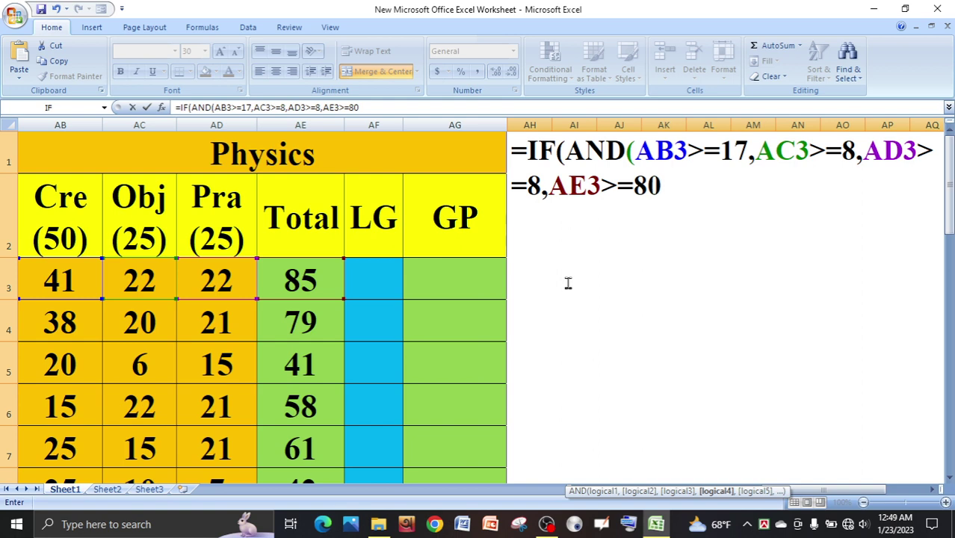
text())
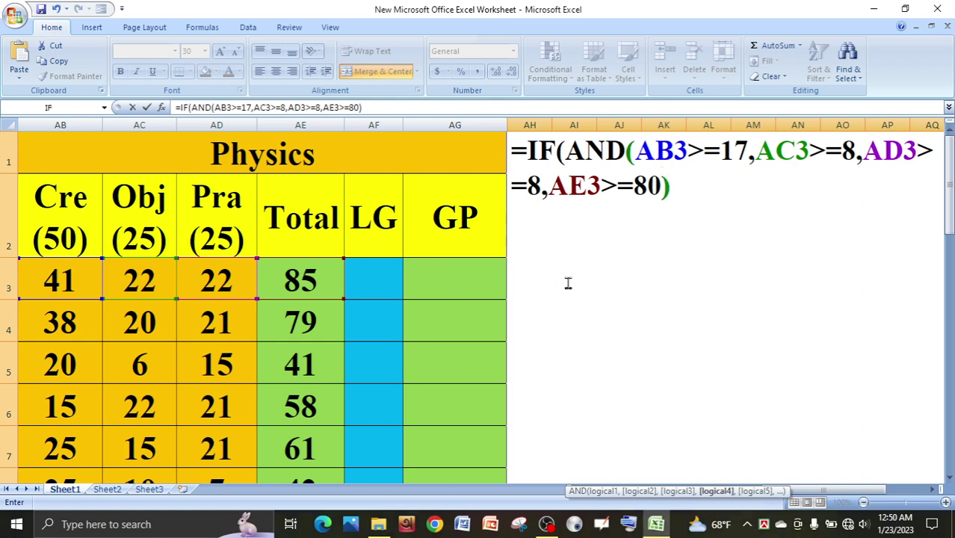
text(,)
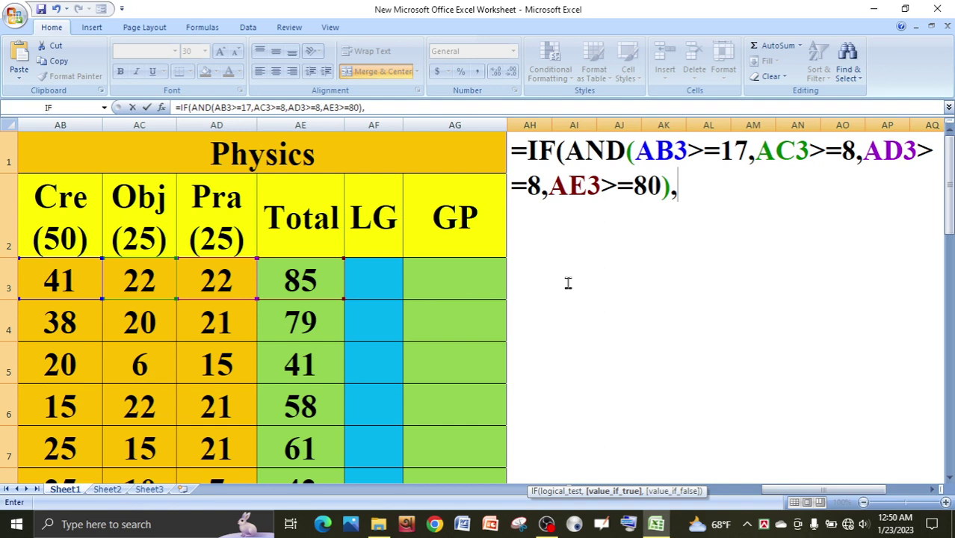
text("A+)
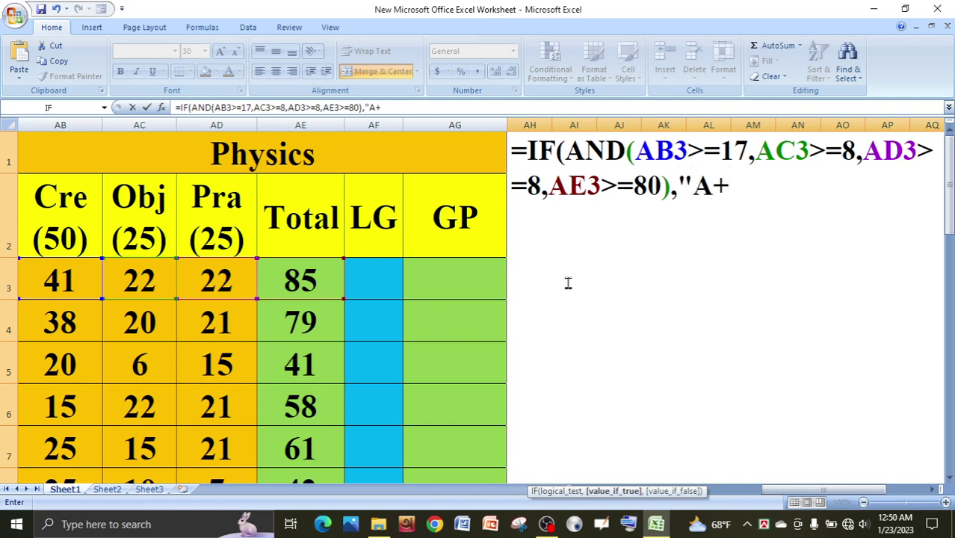
text(",)
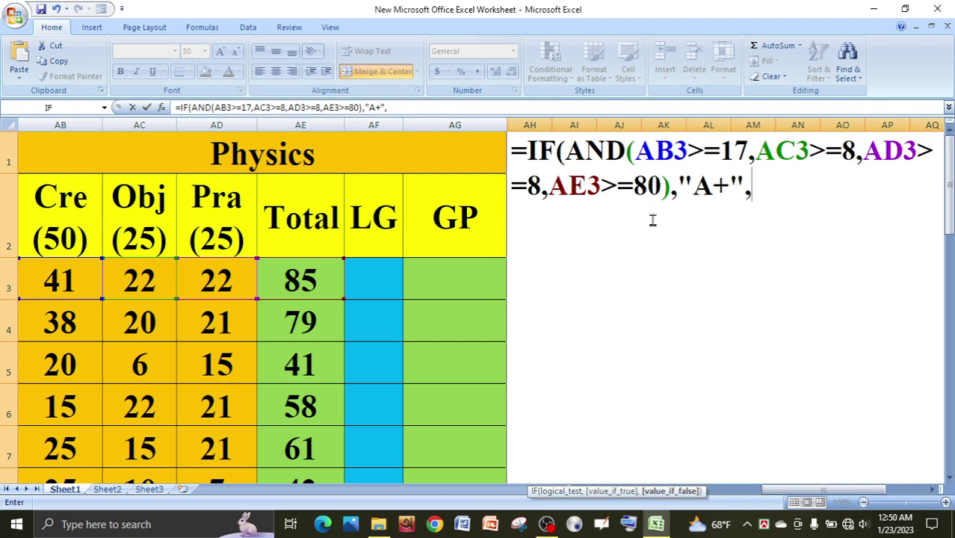
- Nest a second IF reusing the copied AND condition with total threshold 70, returning "A"
text(if)
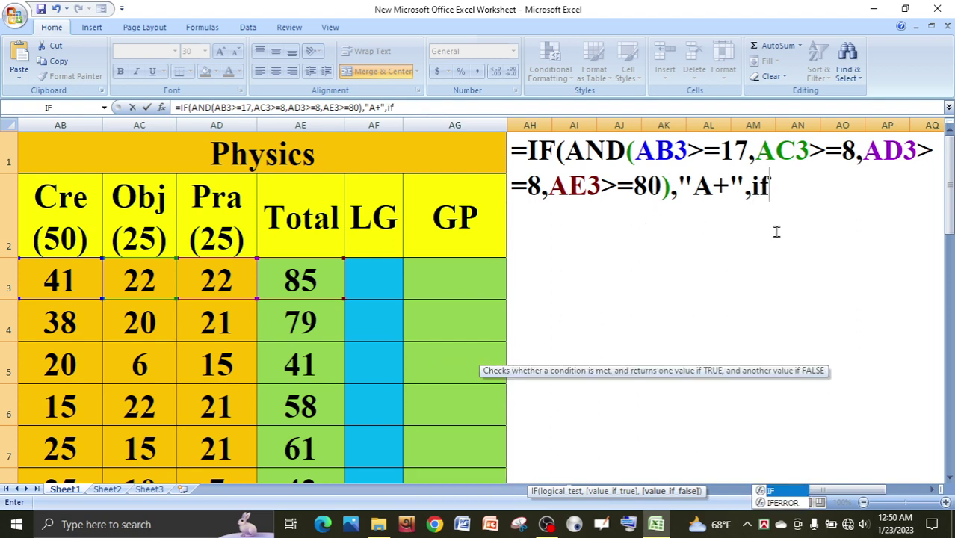
key(Tab)
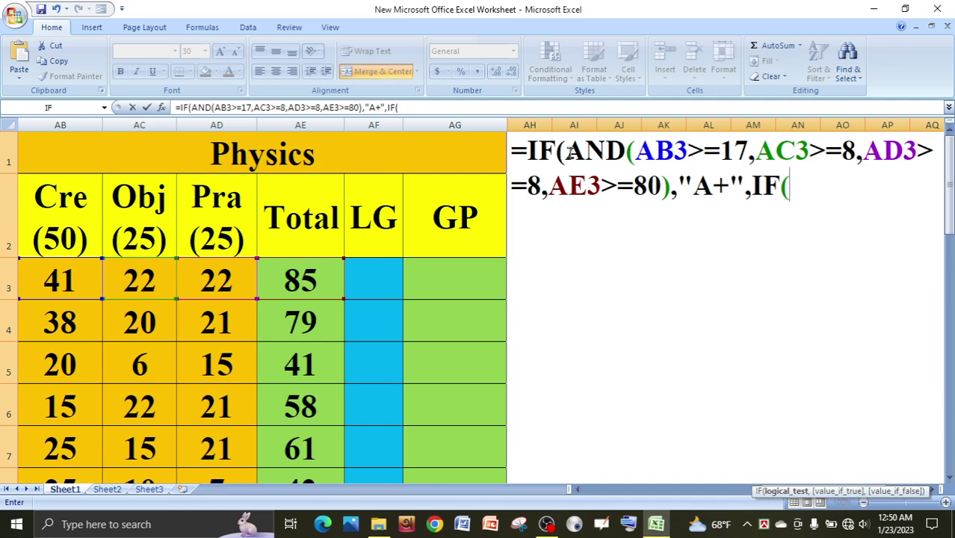
drag(570, 152, 669, 187)
key(ctrl+c)
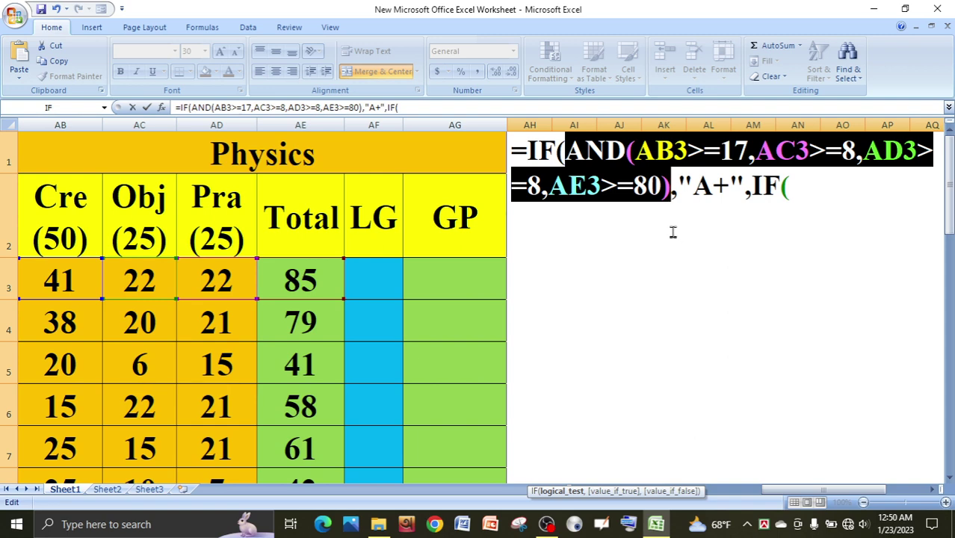
click(788, 188)
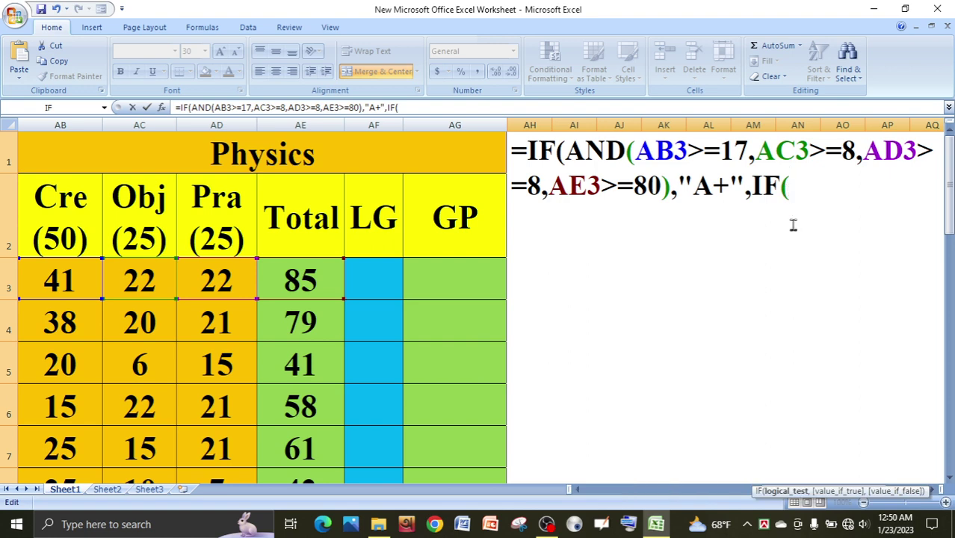
key(ctrl+v)
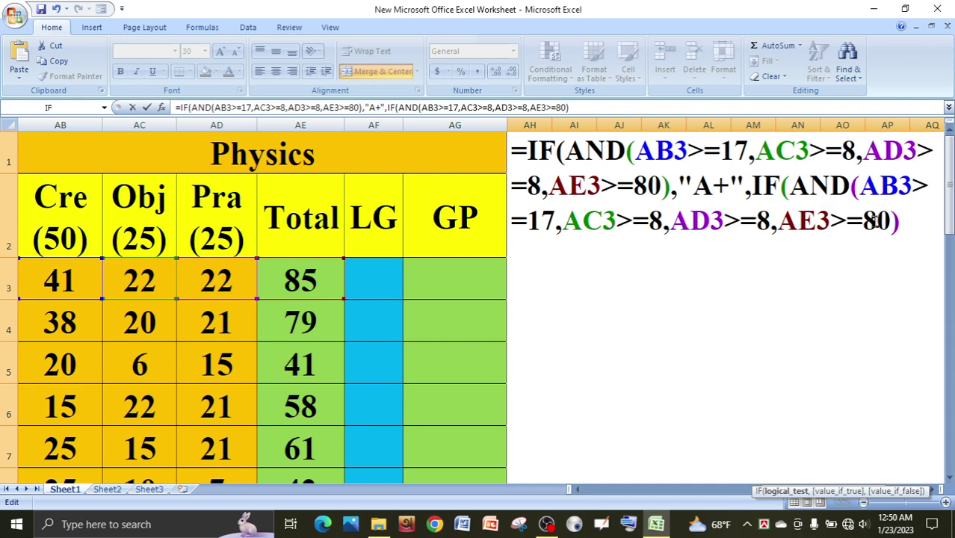
drag(876, 221, 863, 220)
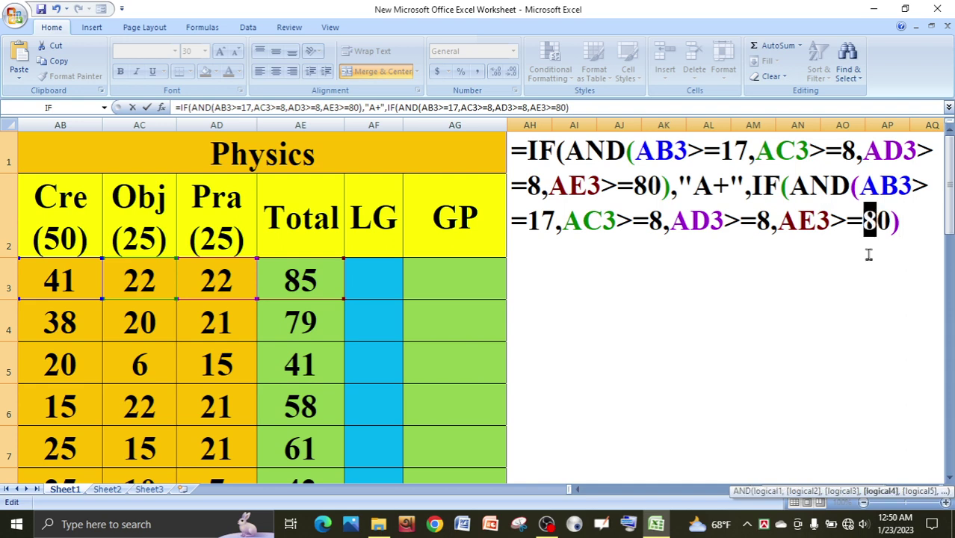
text(7)
click(900, 232)
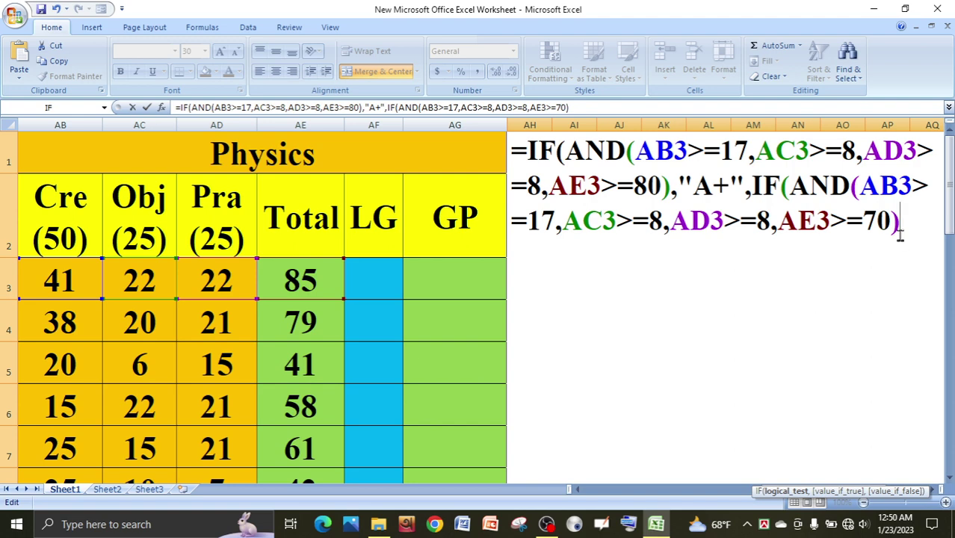
text(,)
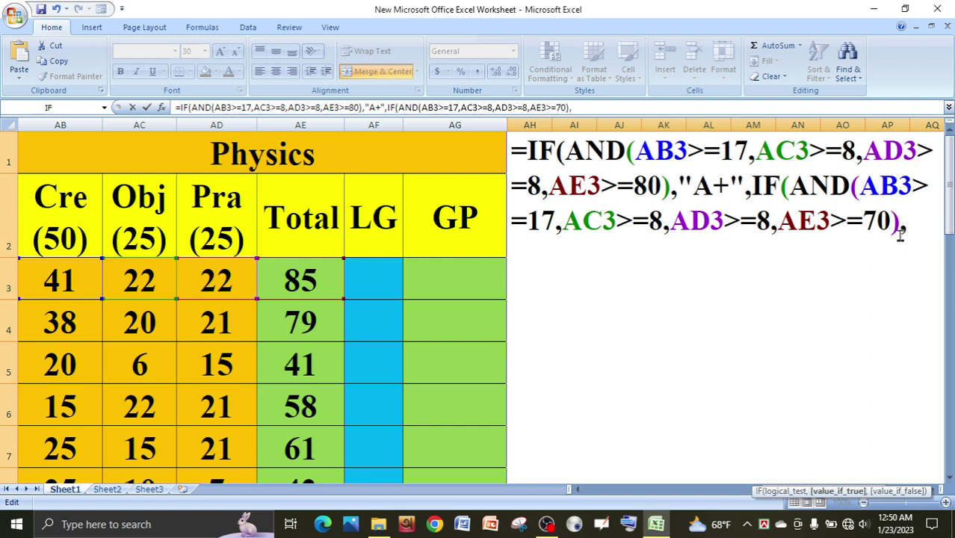
text("A")
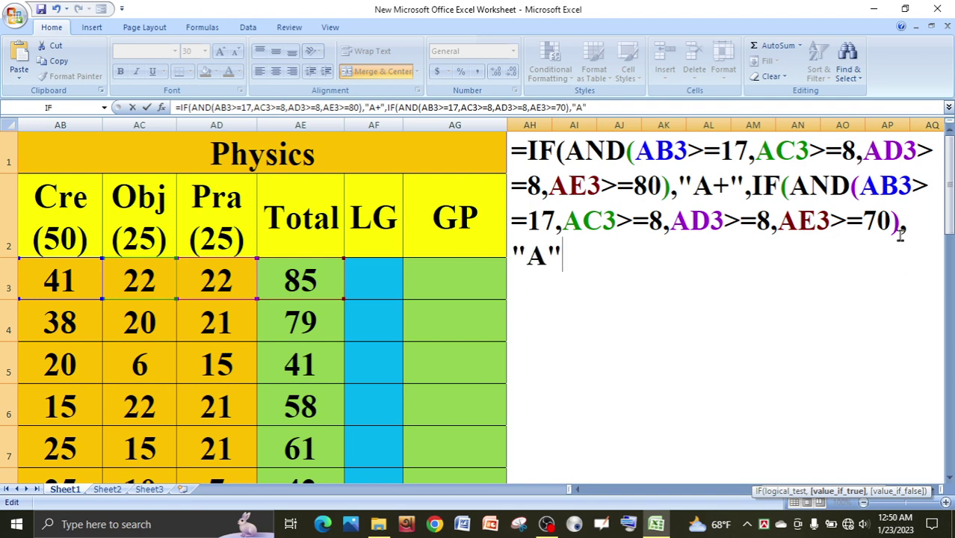
text(,)
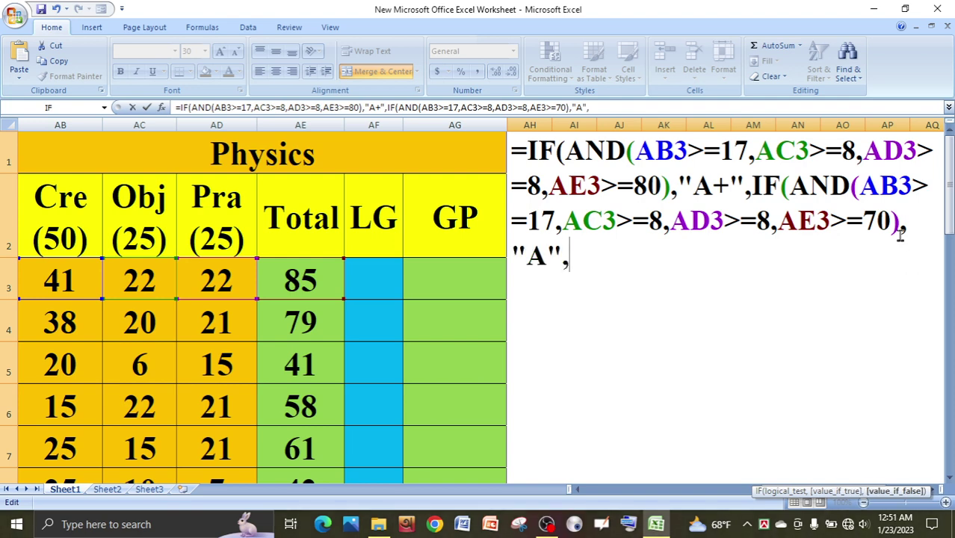
text(if)
- Add a third IF with the pasted AND condition at 60 returning "A-", then open a fourth IF
key(Tab)
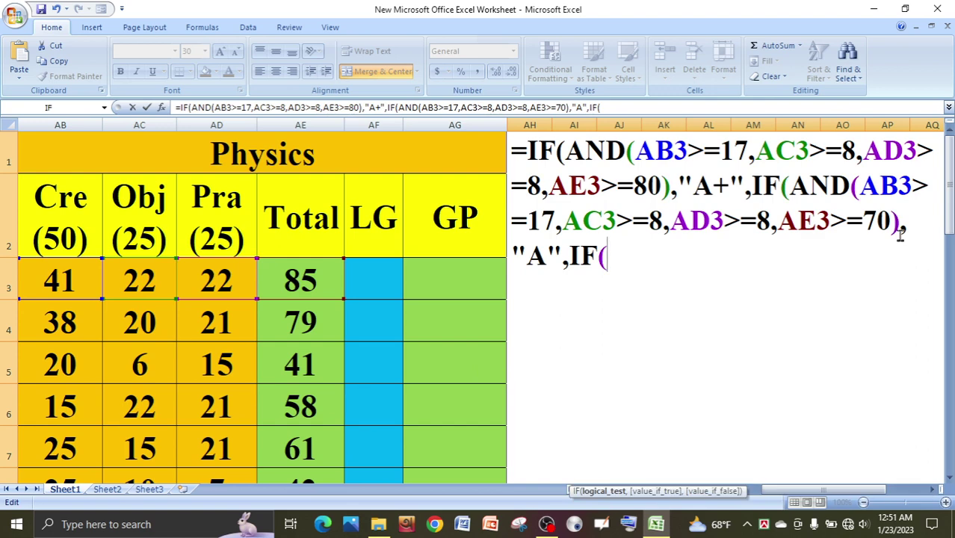
key(ctrl+v)
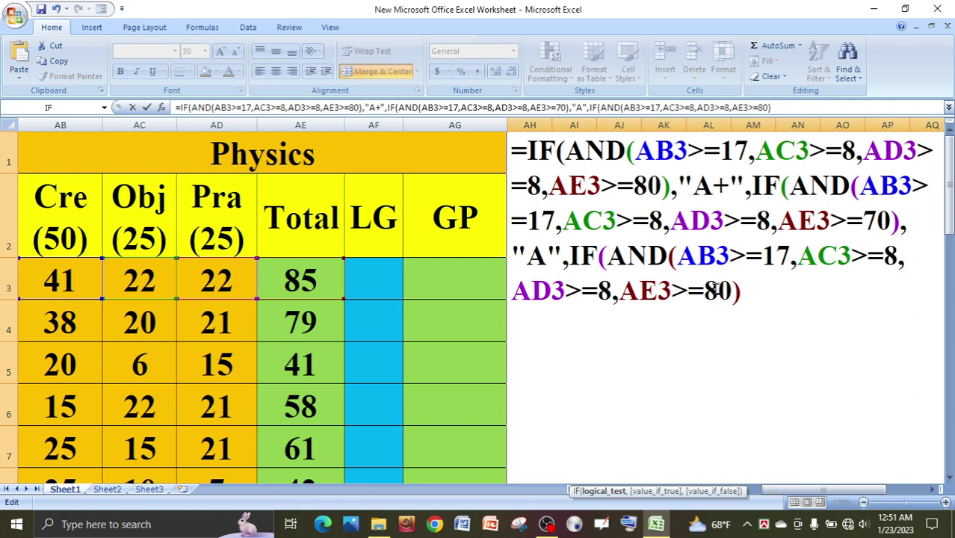
drag(716, 290, 705, 290)
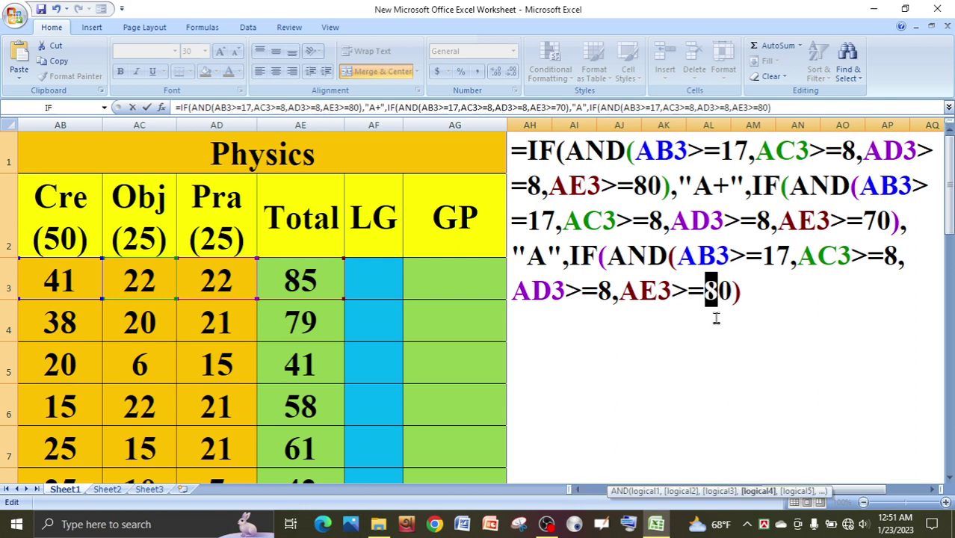
text(6)
click(748, 300)
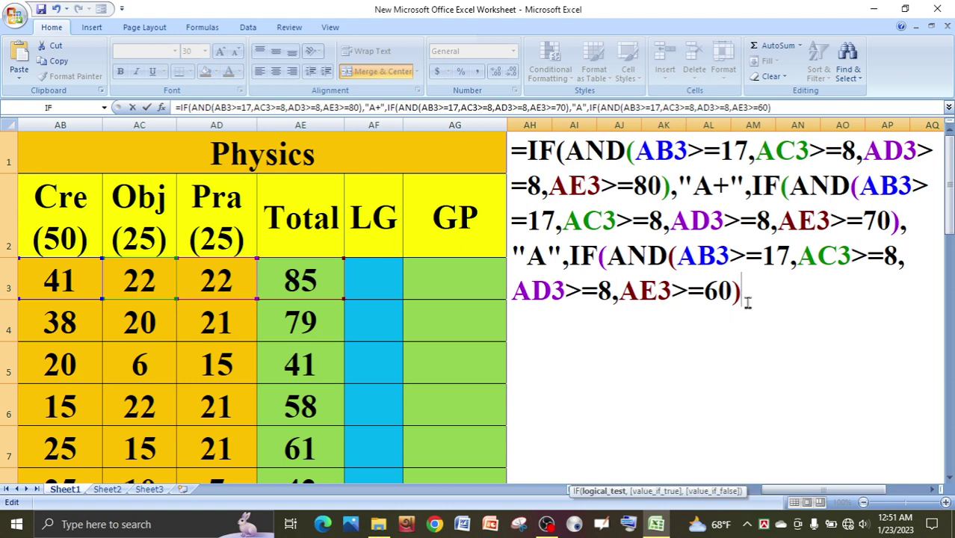
text(,)
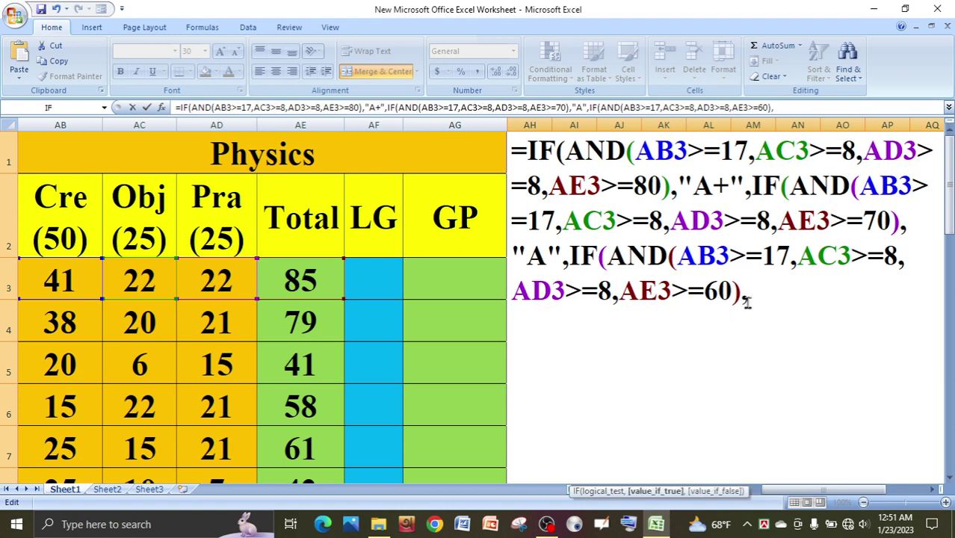
text("A)
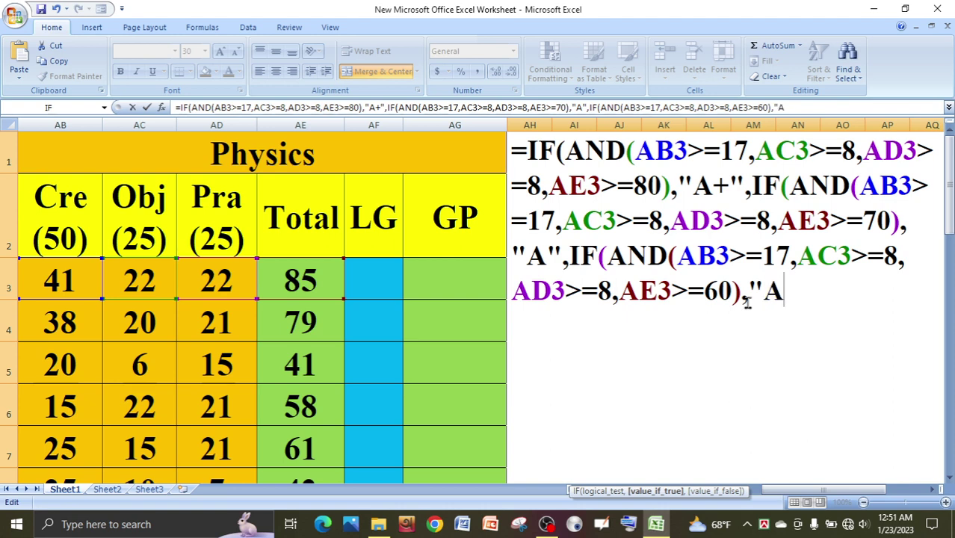
text(_)
key(BackSpace)
text(-")
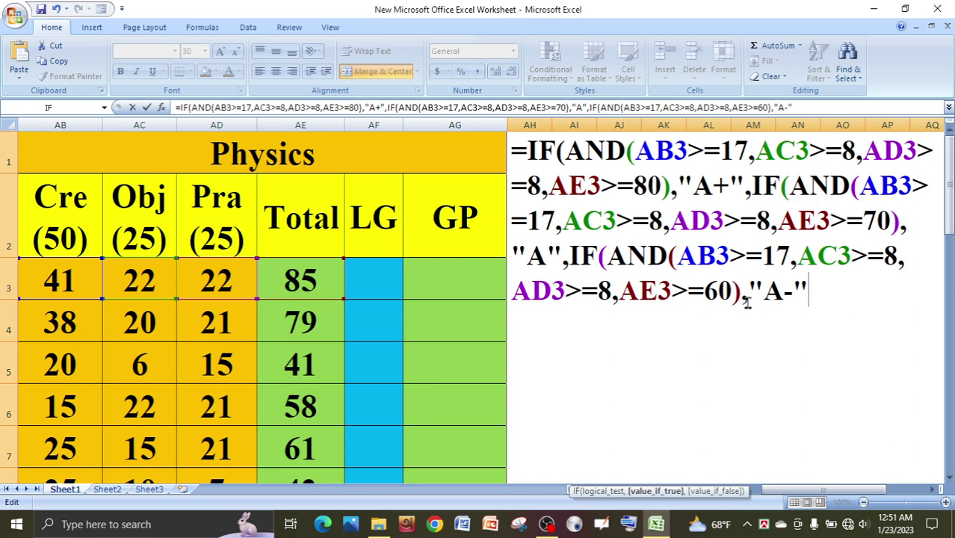
text(,if)
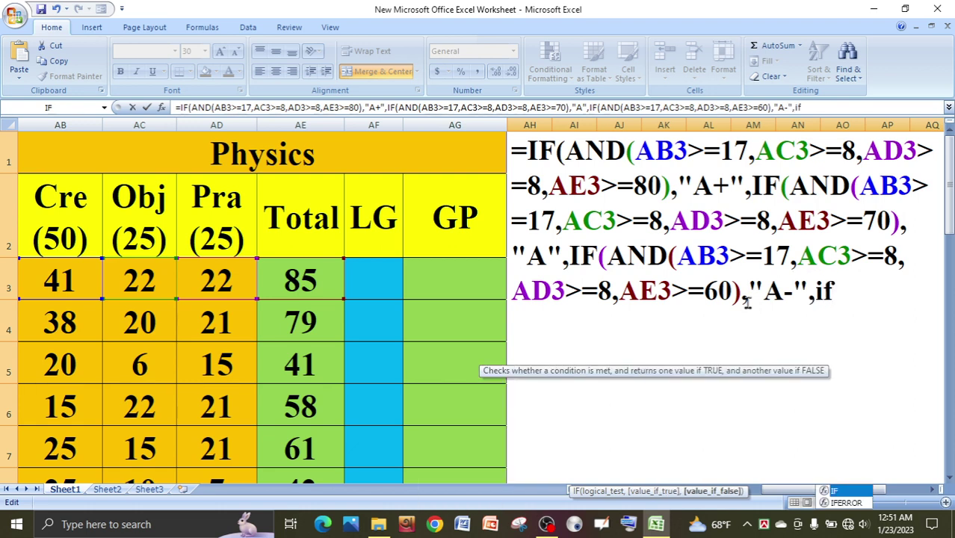
key(Tab)
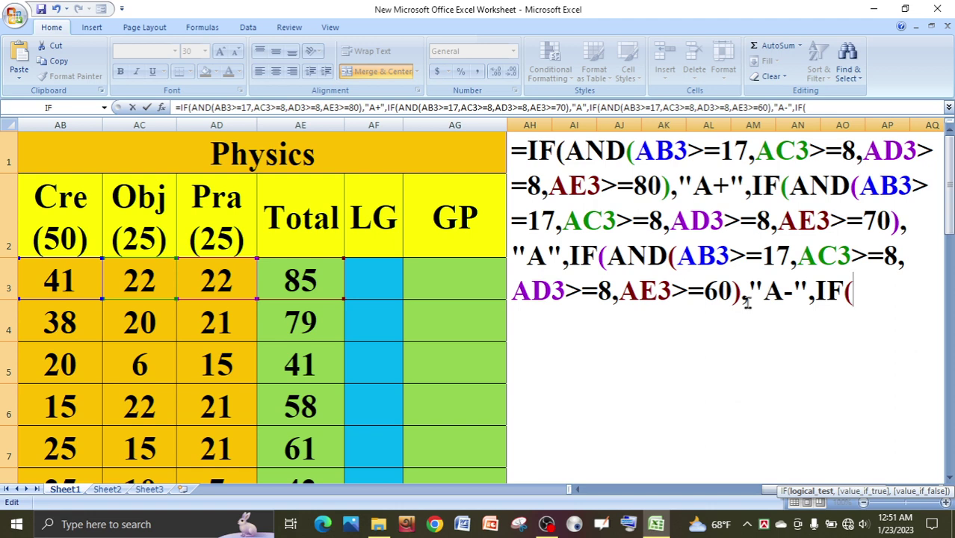
- Complete the fourth IF with total threshold 50 returning "B", and open the next IF
key(ctrl+v)
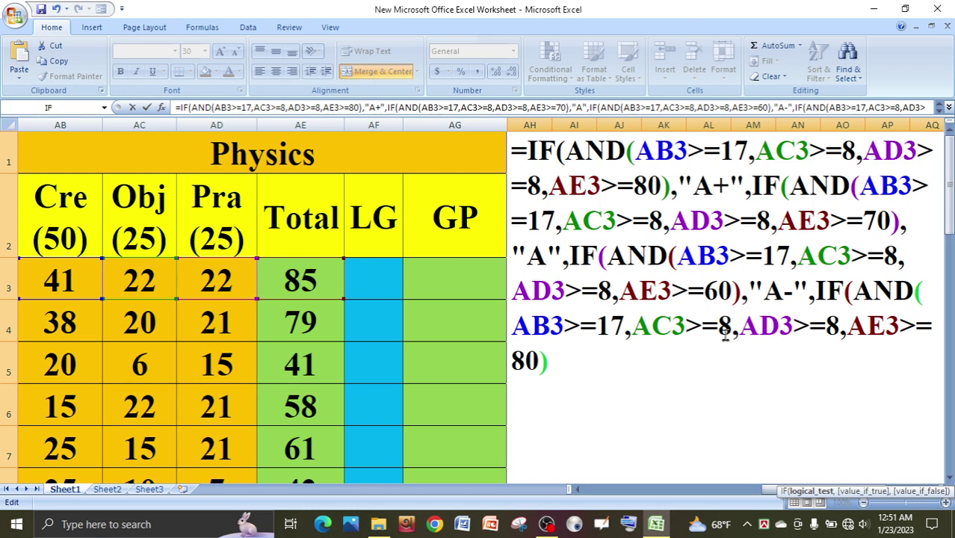
drag(524, 357, 516, 358)
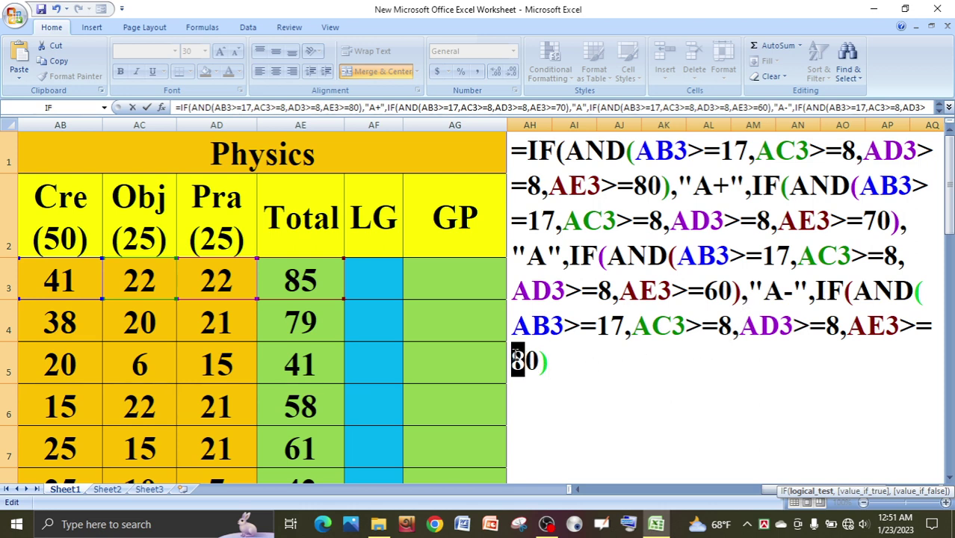
text(5)
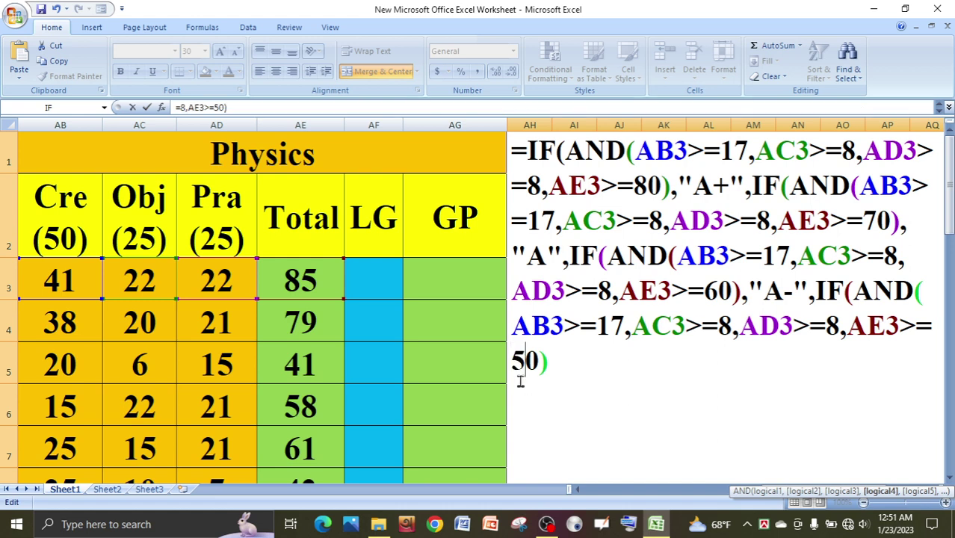
click(552, 364)
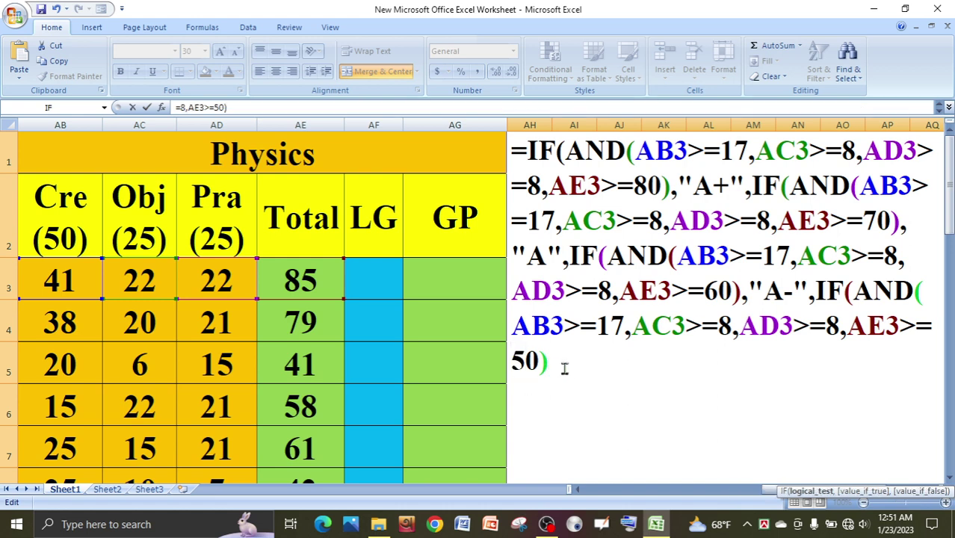
text(,")
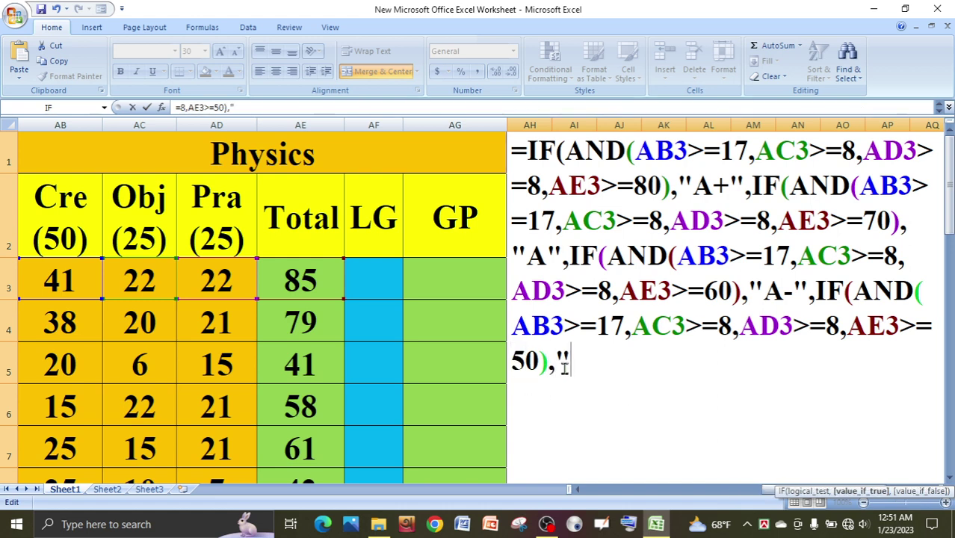
text(B",if)
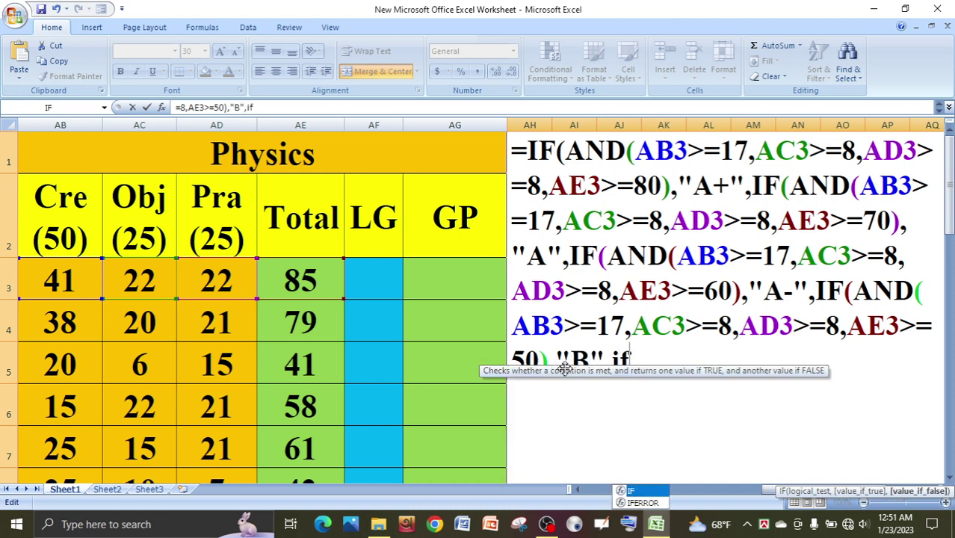
key(Tab)
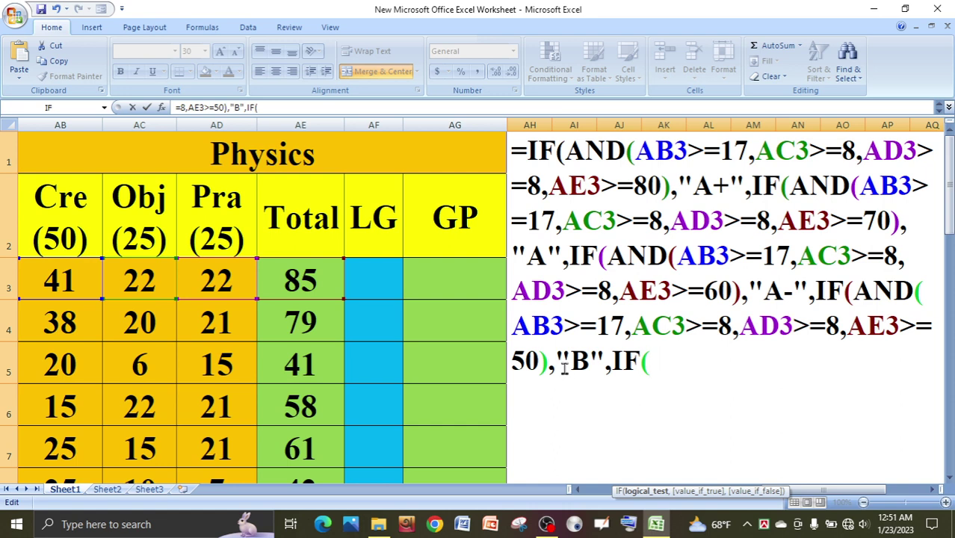
- Add the next IF with total threshold 40 returning "C", and open another IF
text(AND(AB3>=17,AC3>=8,AD3>=8,AE3>=80))
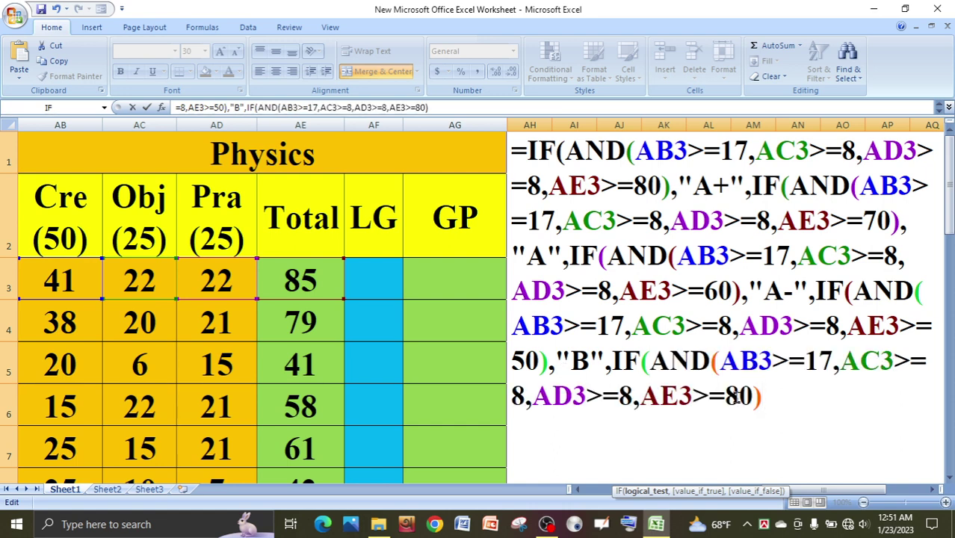
drag(726, 396, 736, 402)
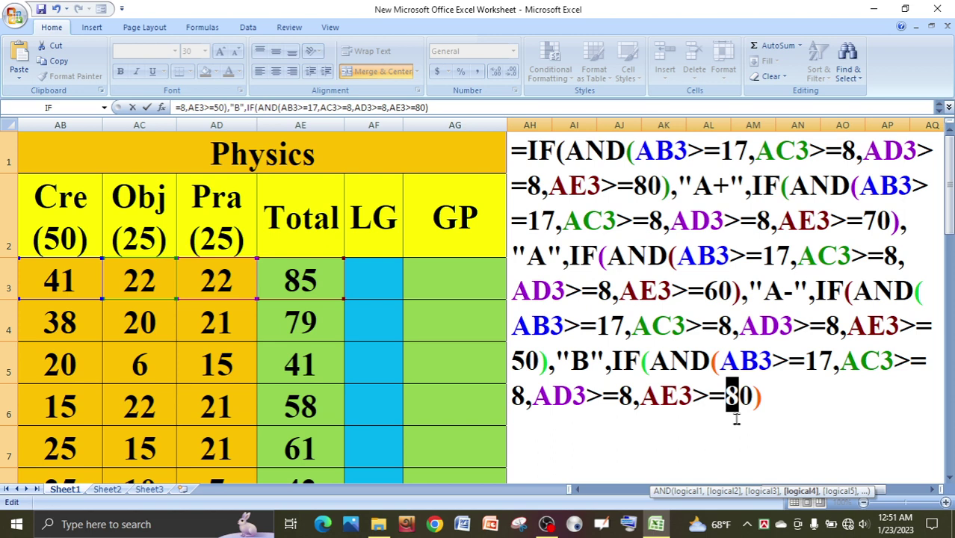
text(4)
click(758, 400)
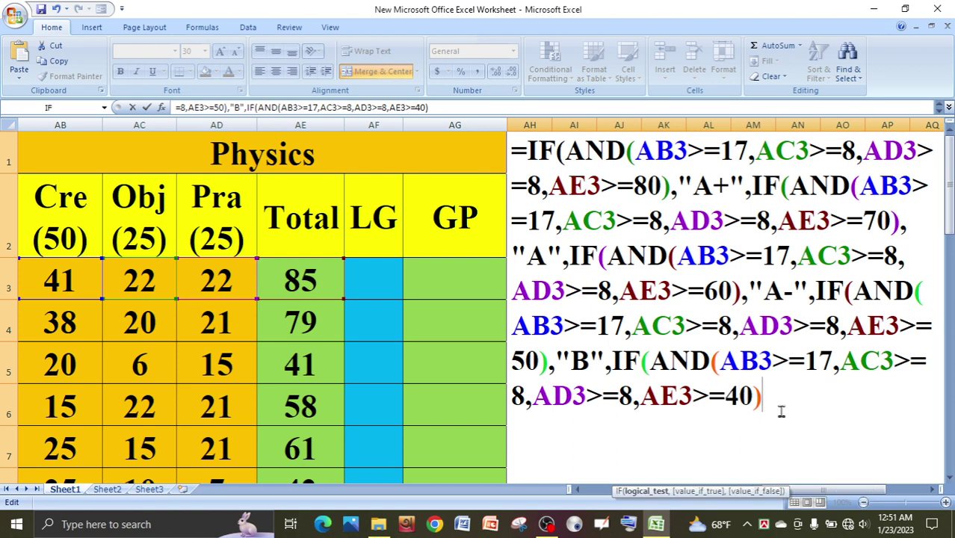
text(,)
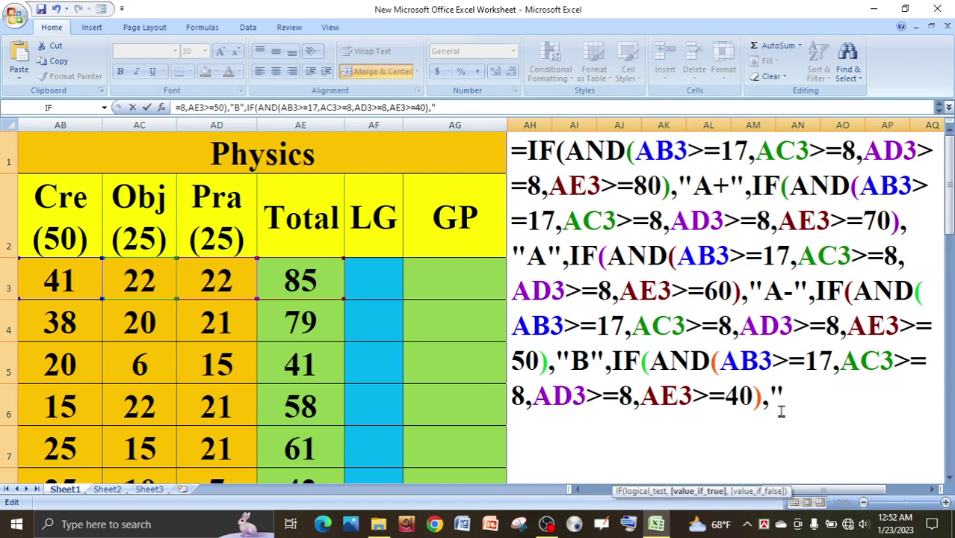
text("C",if)
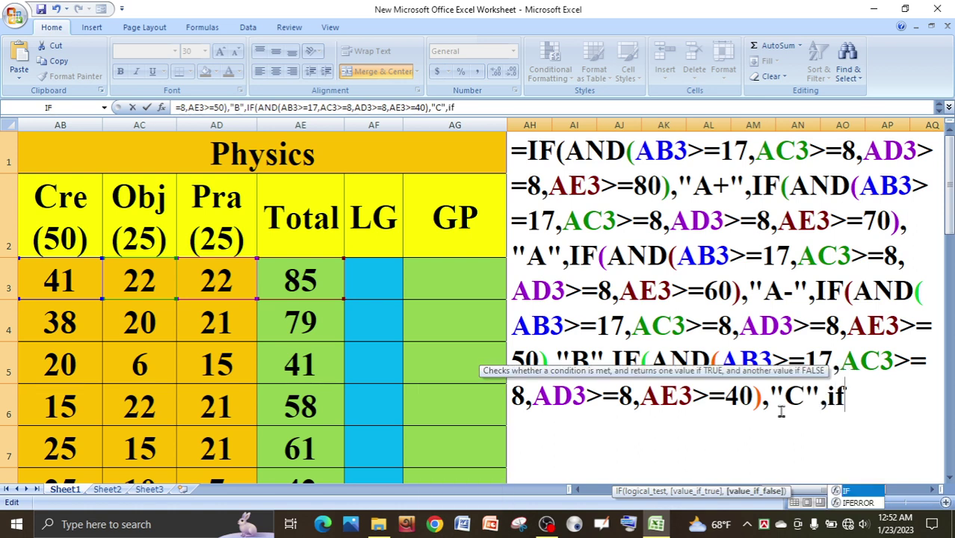
key(Tab)
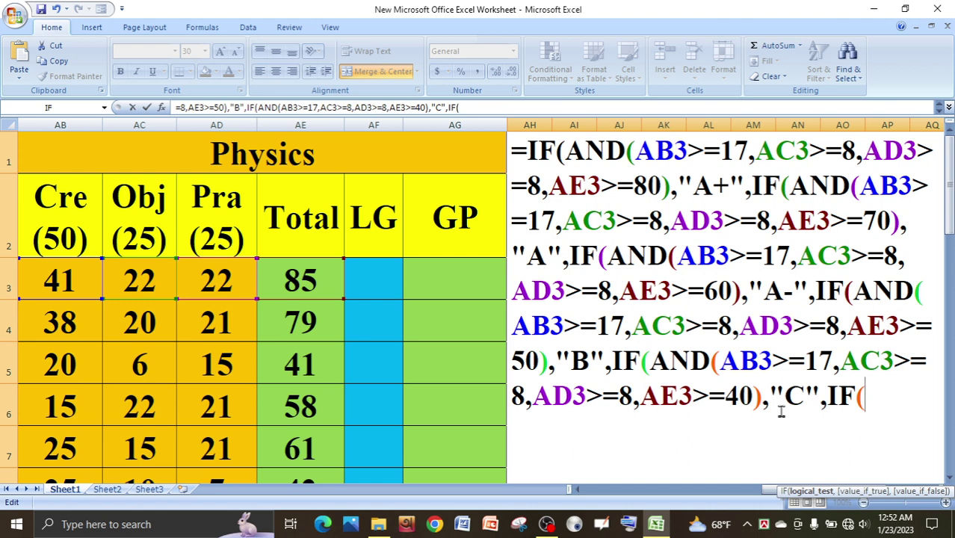
- Add the last IF at threshold 33 returning "D", with "F" otherwise, and close all brackets
text(AND(AB3>=17,AC3>=8,AD3>=8,AE3>=80))
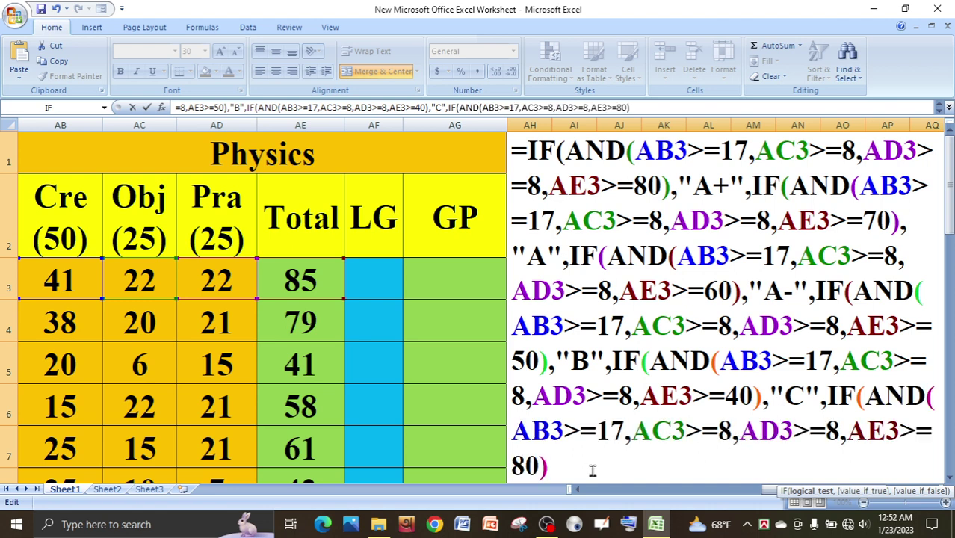
click(538, 464)
drag(540, 465, 514, 466)
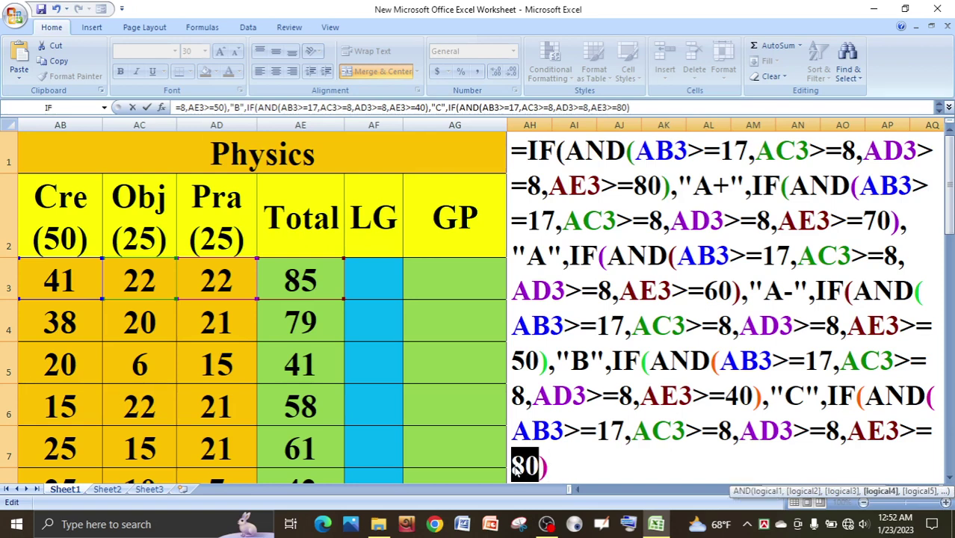
text(33)
click(547, 467)
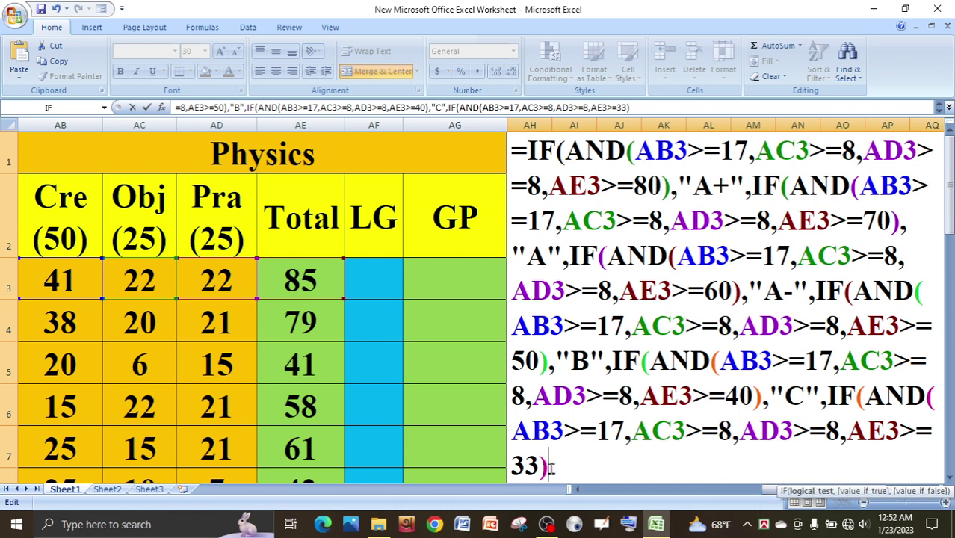
text(,)
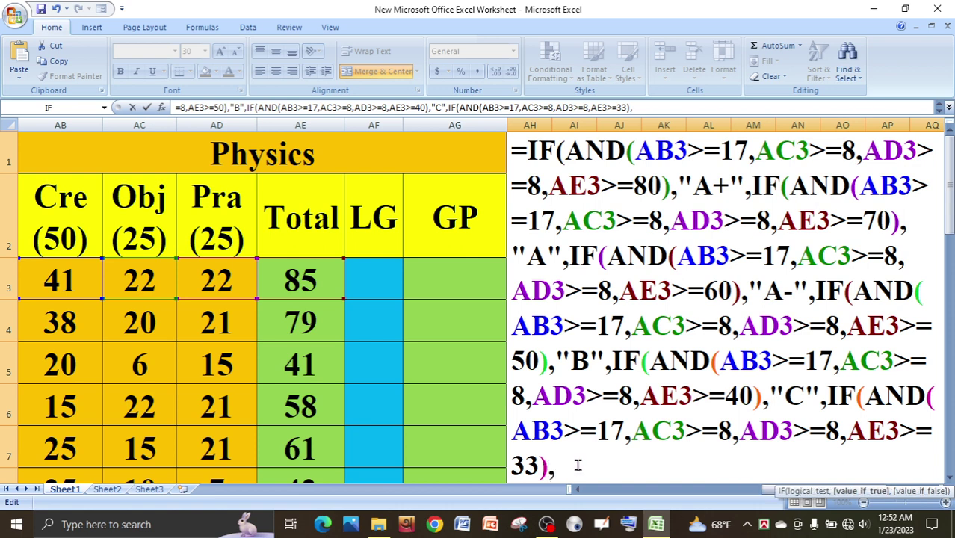
text("D")
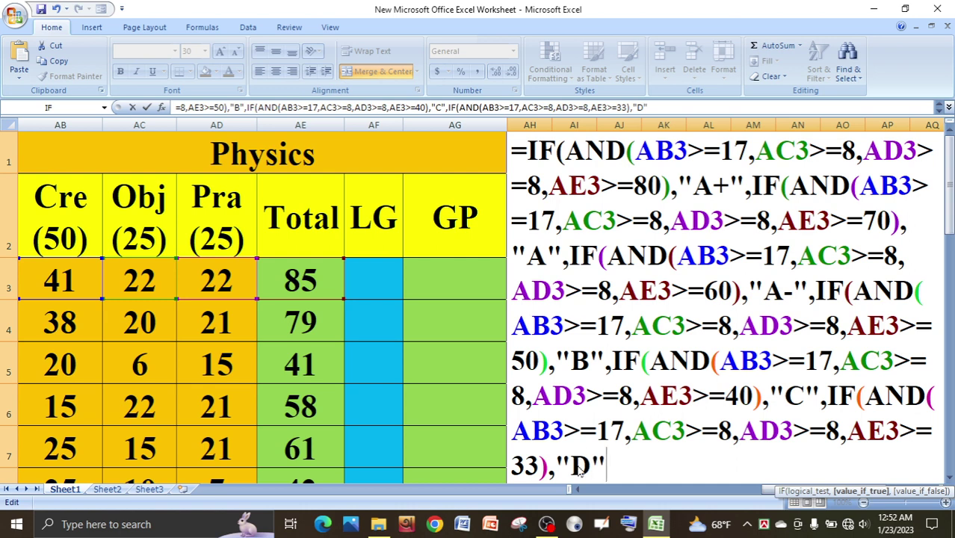
text(,)
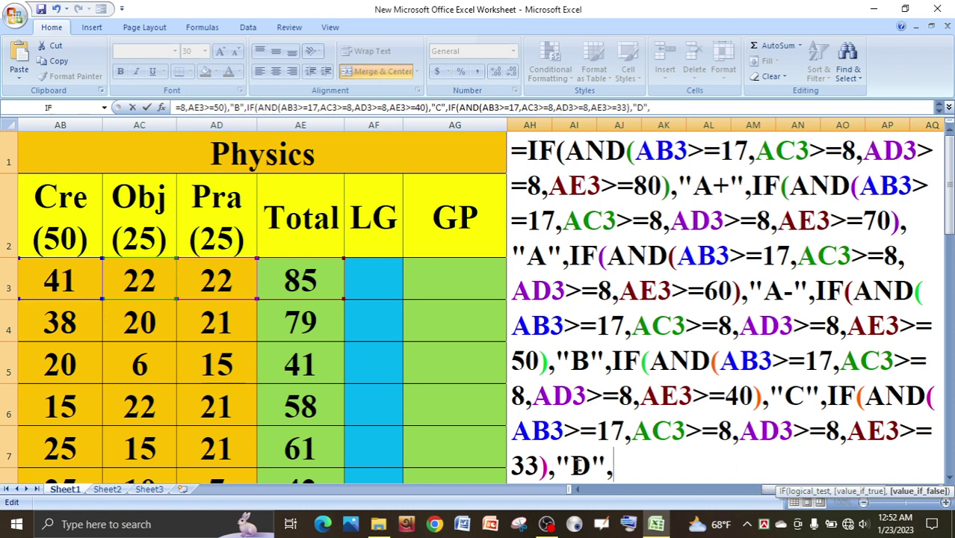
text("F)
text(")
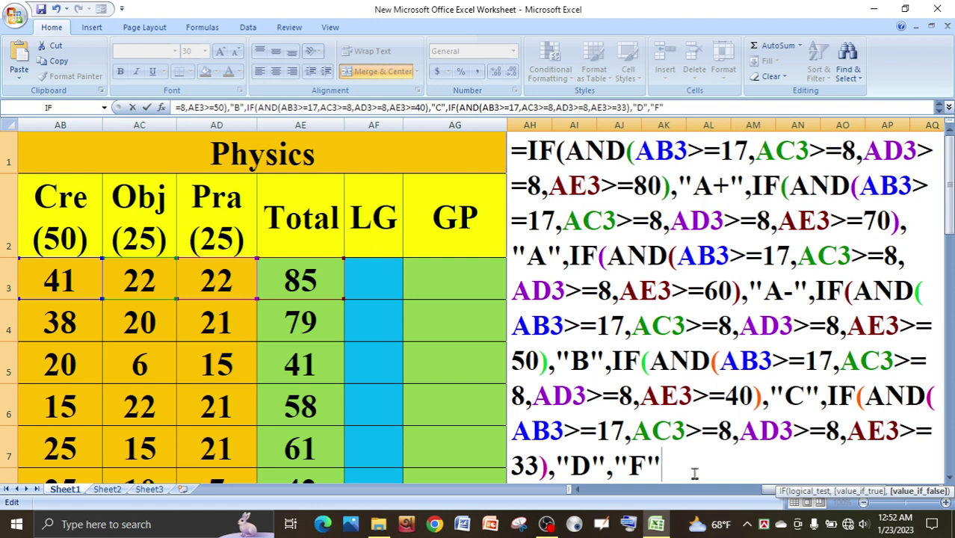
text()))
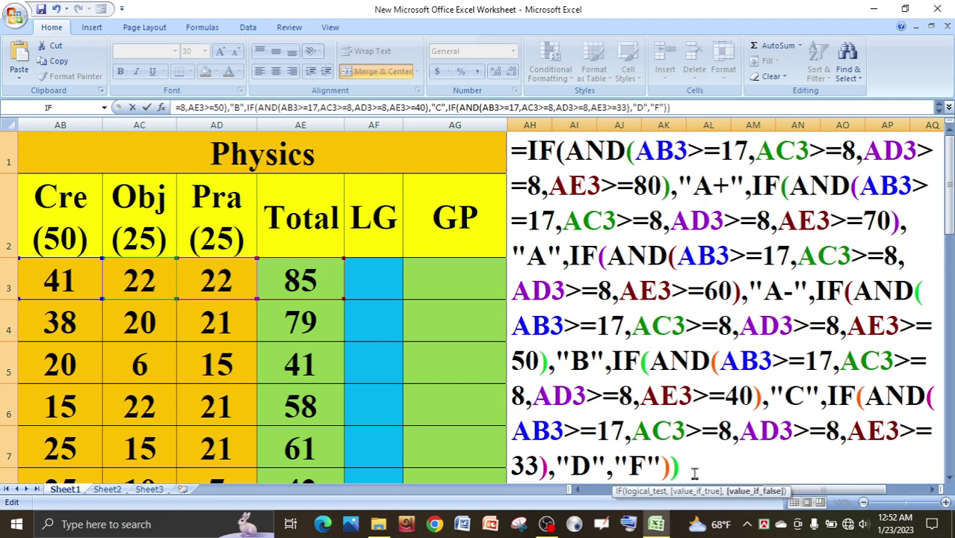
text()))))
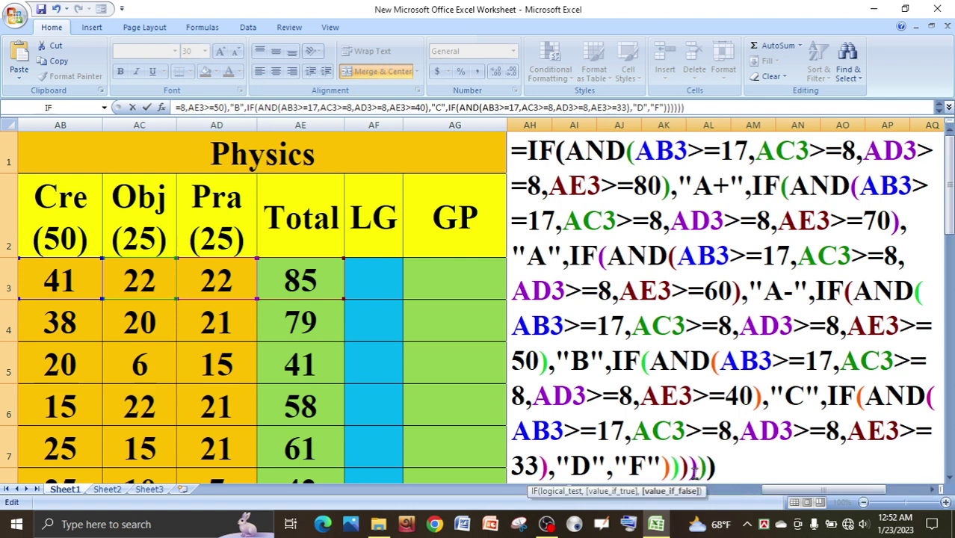
text())
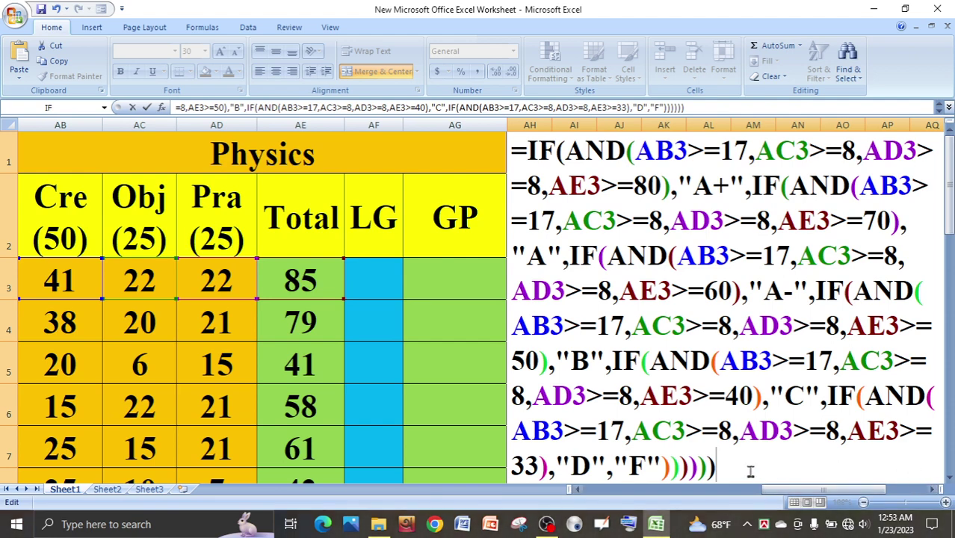
- Cut the finished nested grade formula from AH1 and paste it into AF3, showing A+
drag(741, 467, 512, 150)
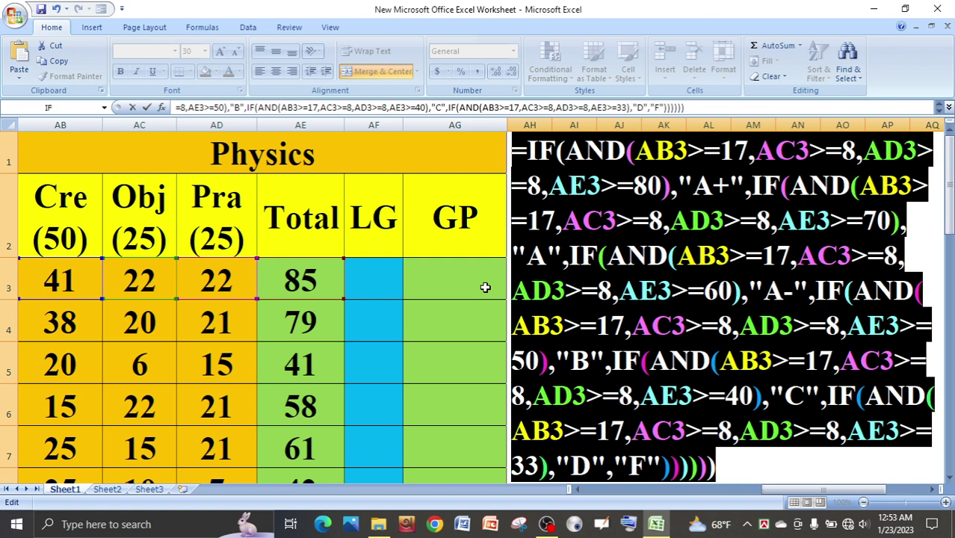
key(ctrl+x)
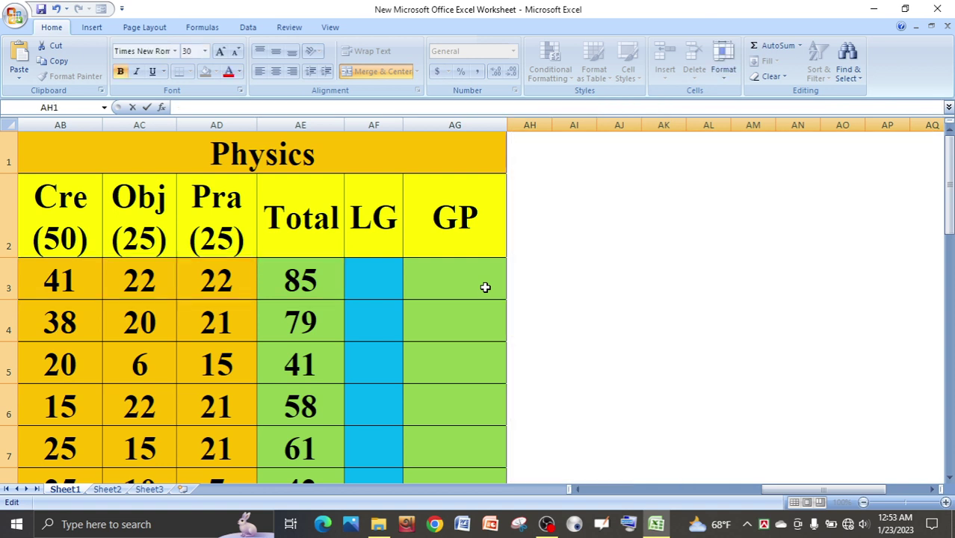
click(373, 285)
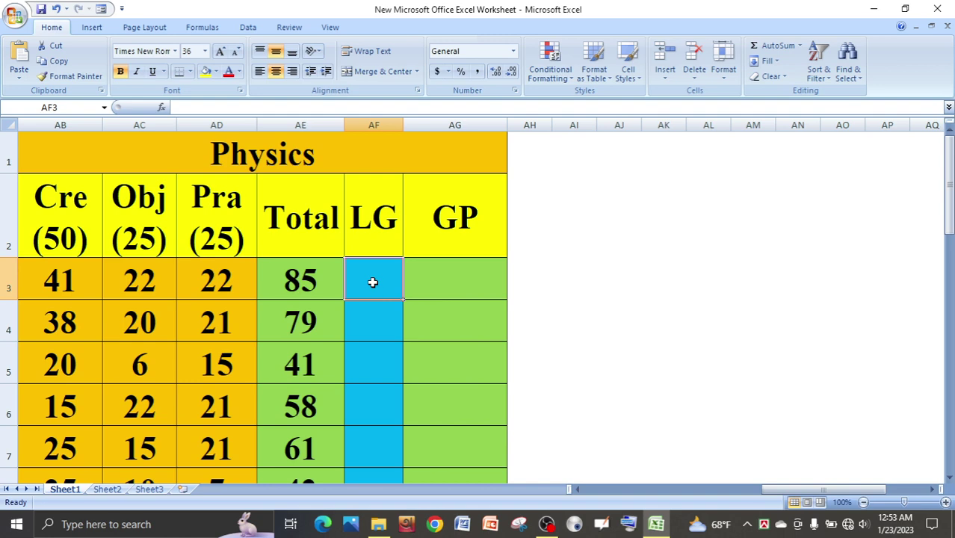
key(ctrl+v)
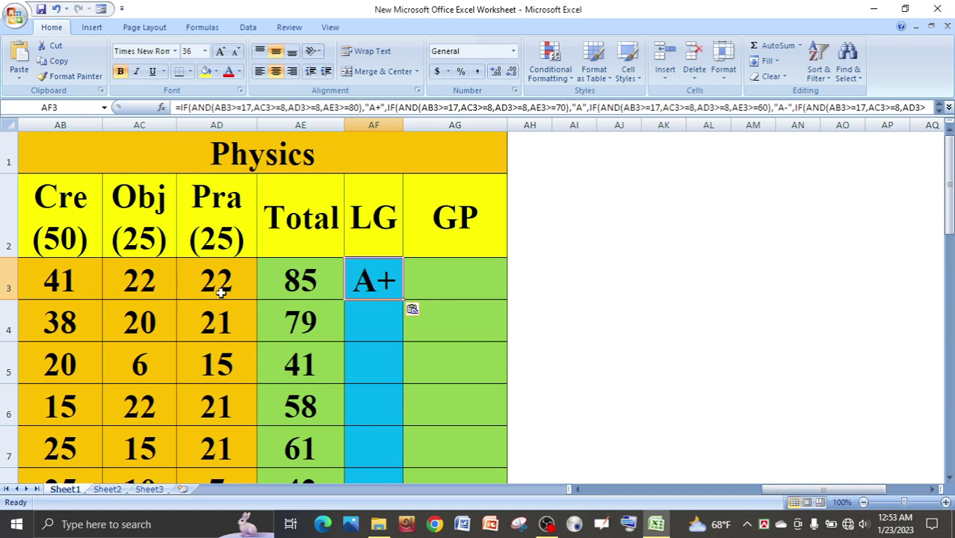
- Fill AF3's grade formula down to AF8, giving A+, A, F, F, A-, F
click(378, 319)
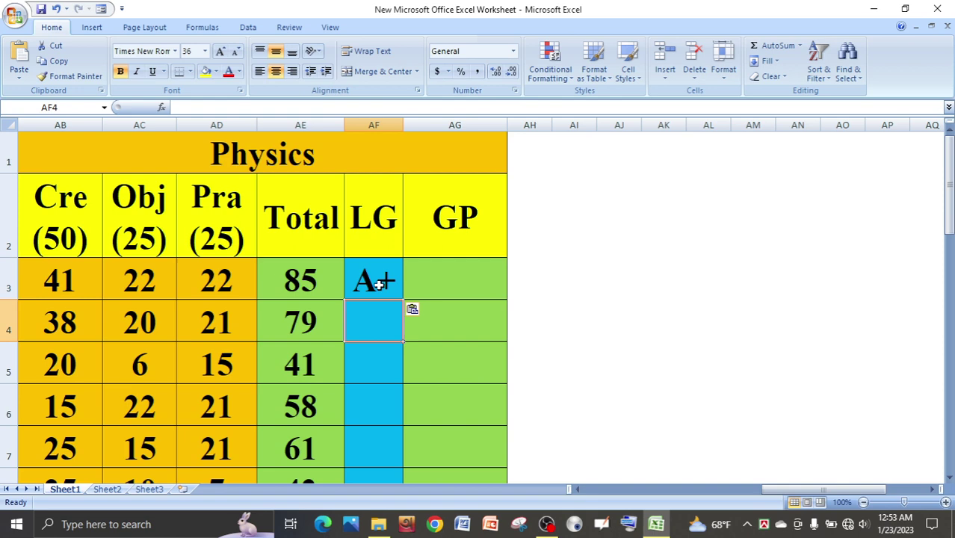
click(378, 285)
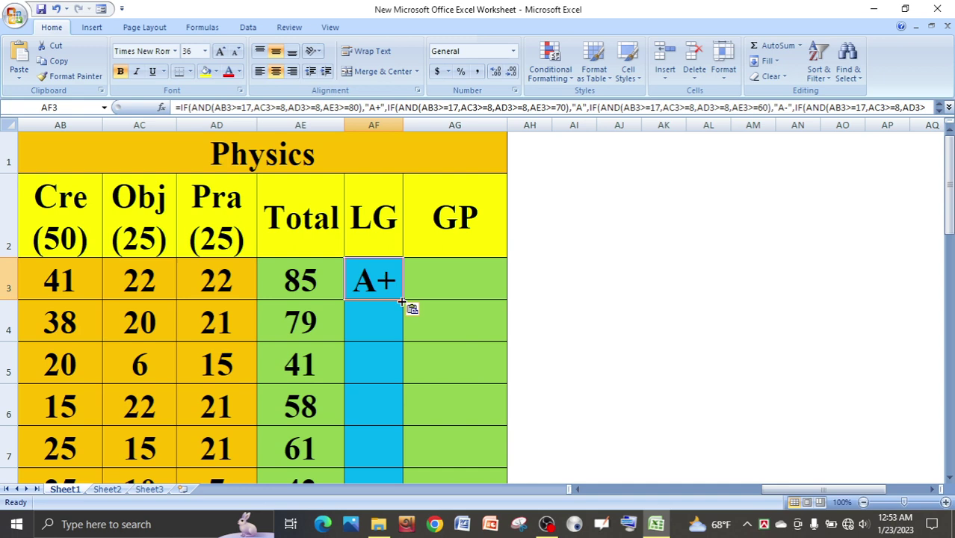
drag(402, 302, 394, 449)
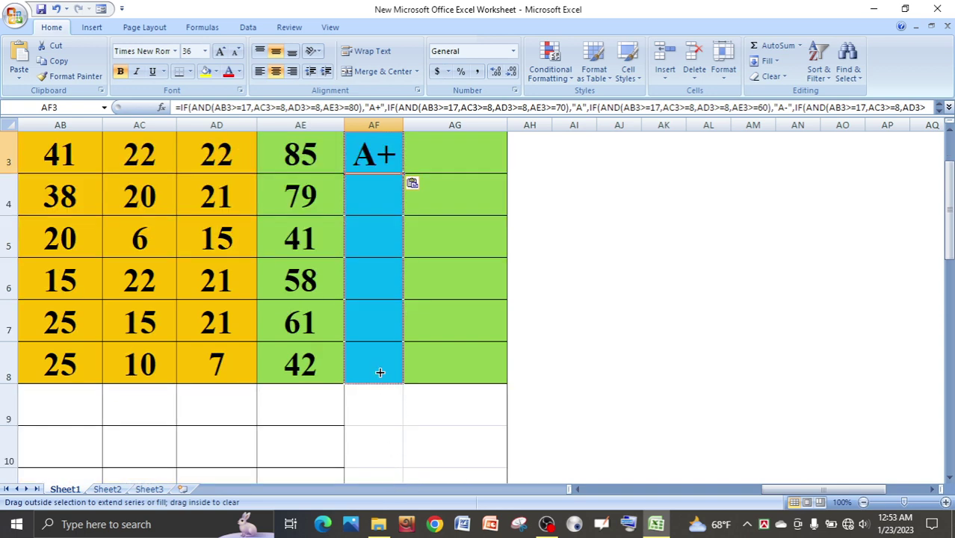
drag(380, 373, 379, 372)
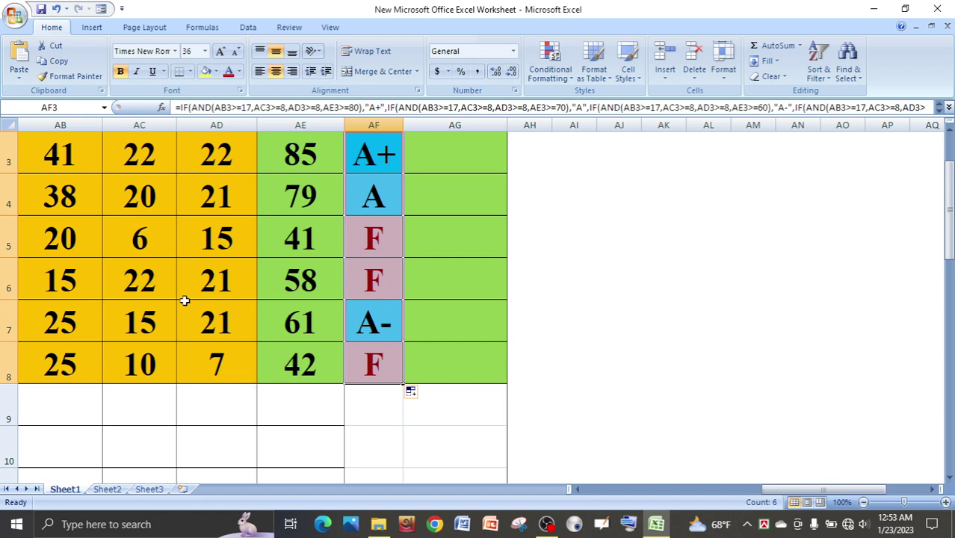
click(75, 280)
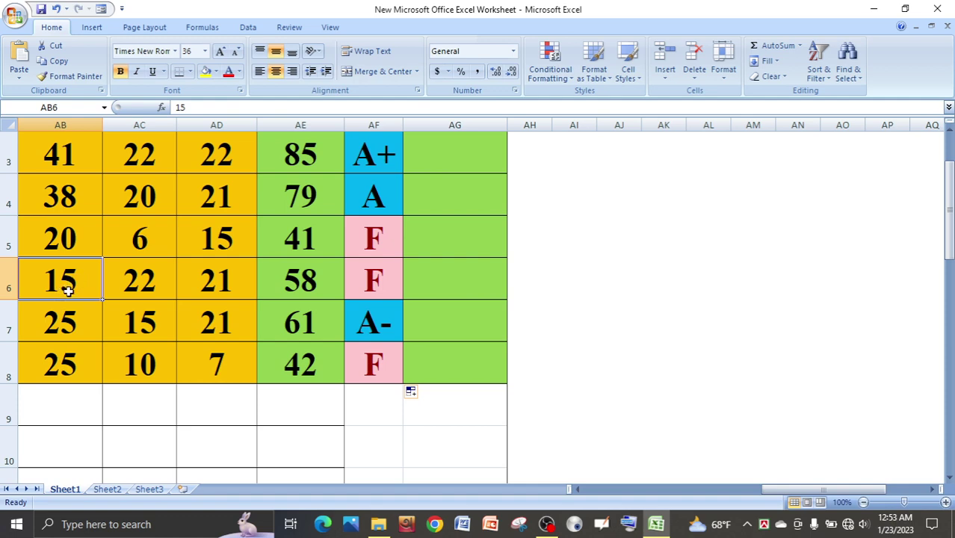
click(363, 237)
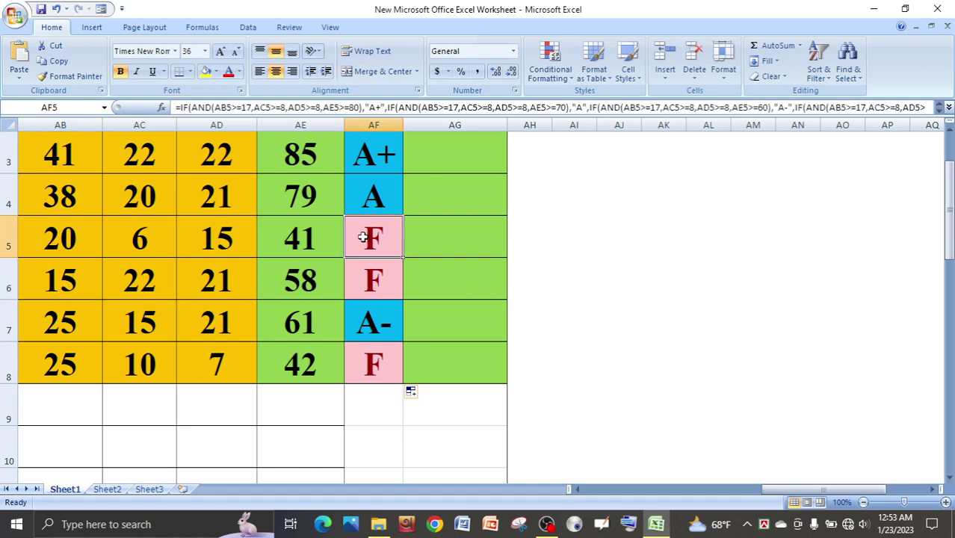
click(139, 240)
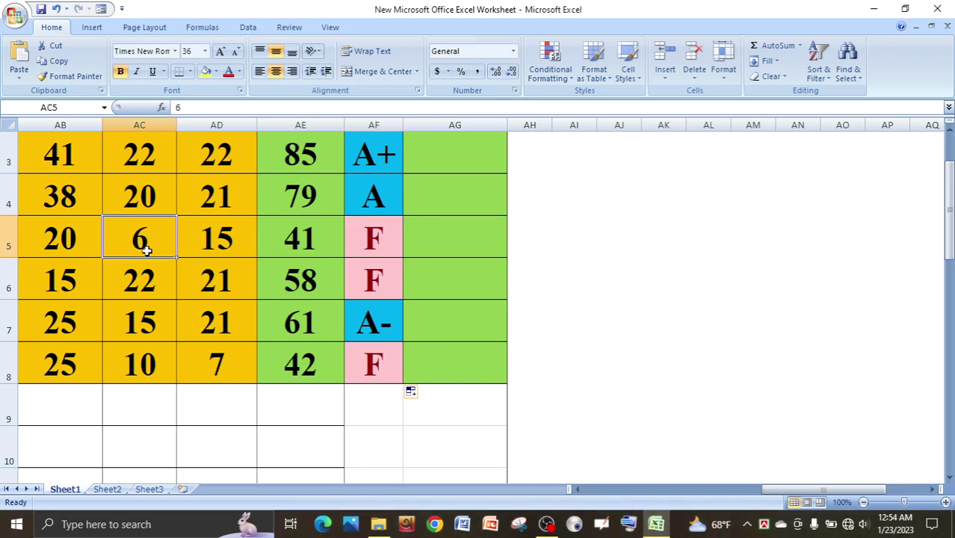
click(288, 242)
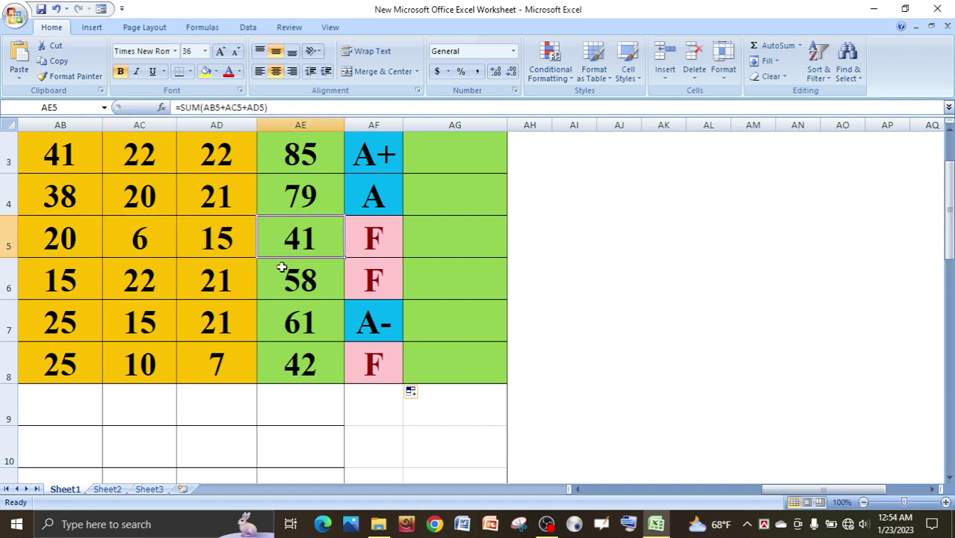
click(282, 267)
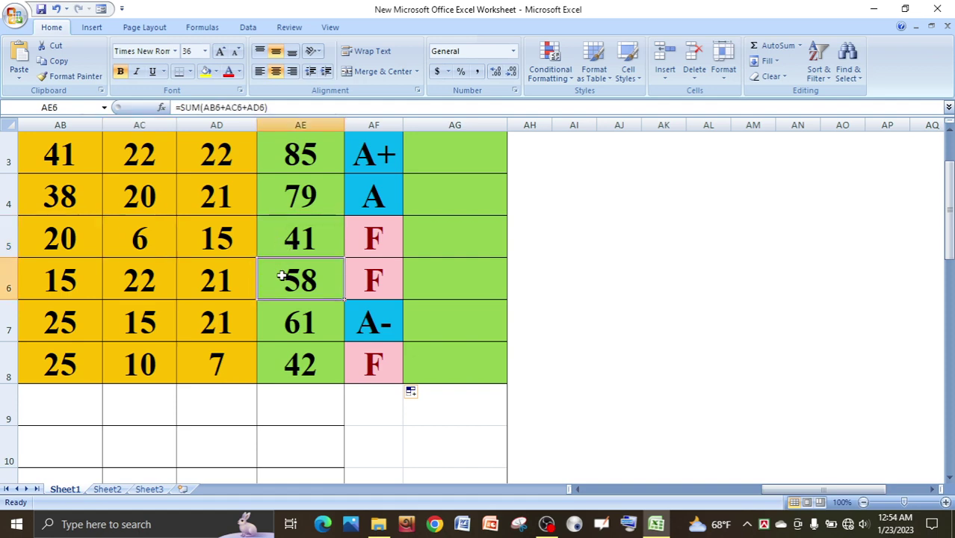
click(283, 365)
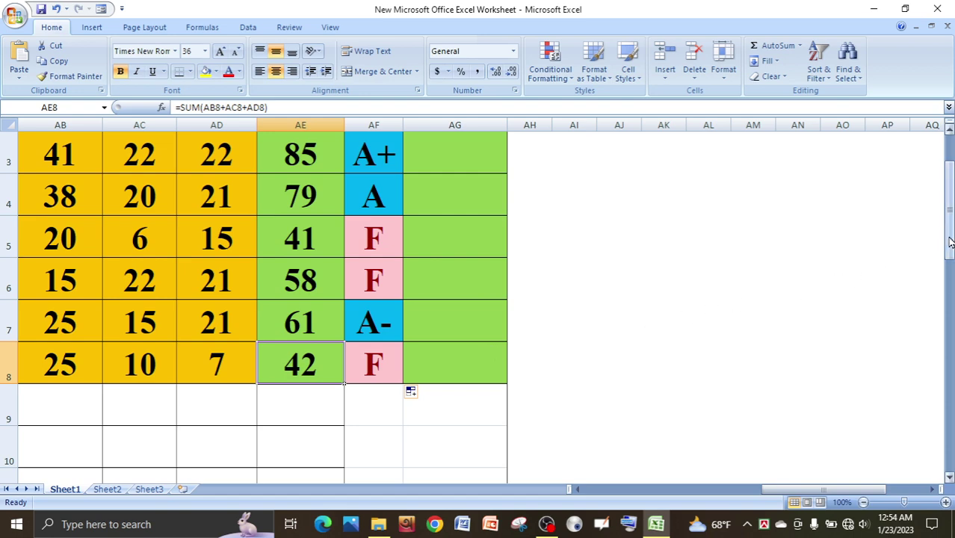
drag(950, 242, 950, 229)
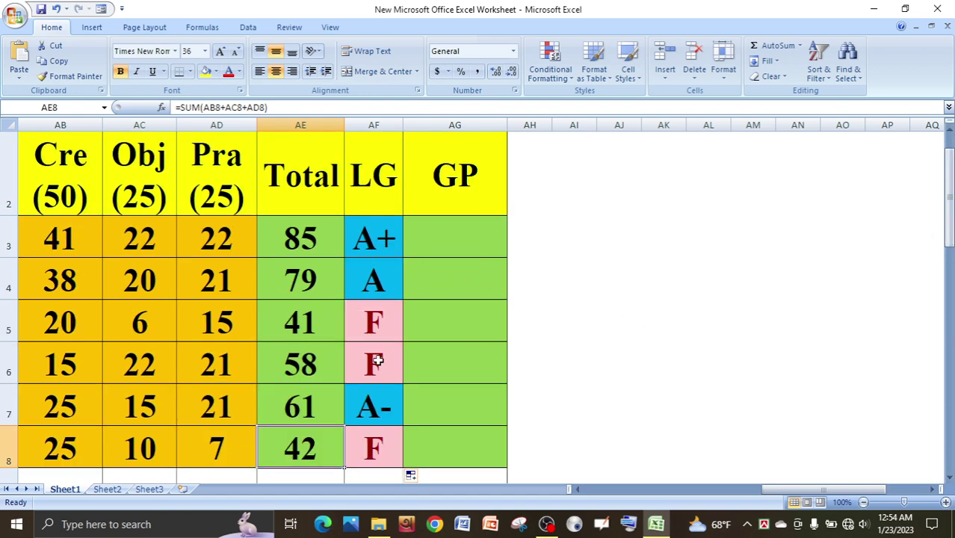
click(437, 242)
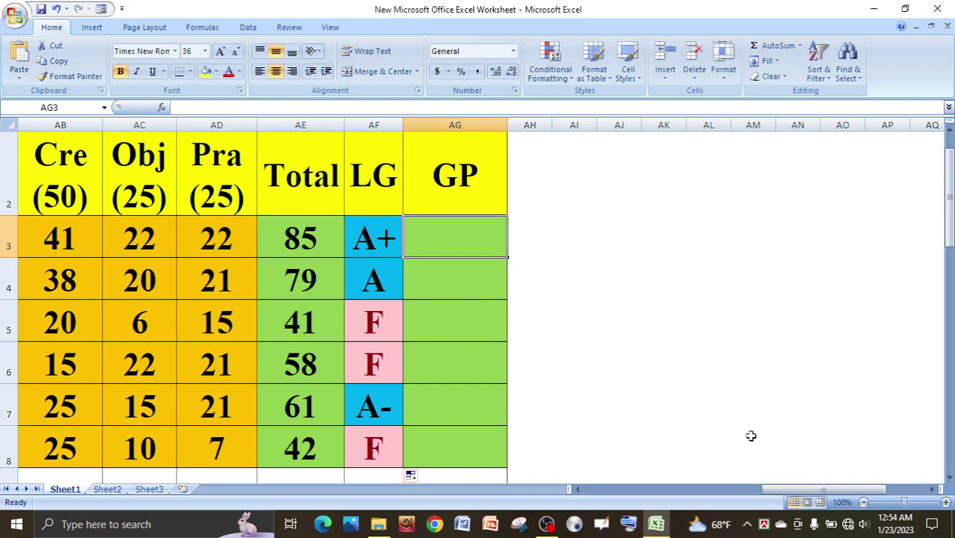
- Copy the grade-point formula from R3 into AG3 and fill it down to AG8, giving 5, 4, 0, 0, 3.5, 0
drag(785, 491, 686, 507)
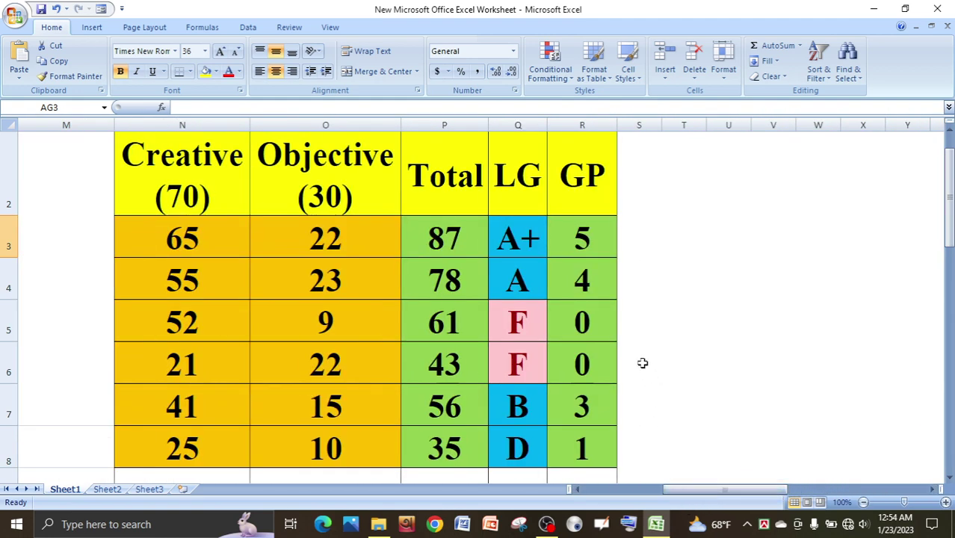
click(589, 241)
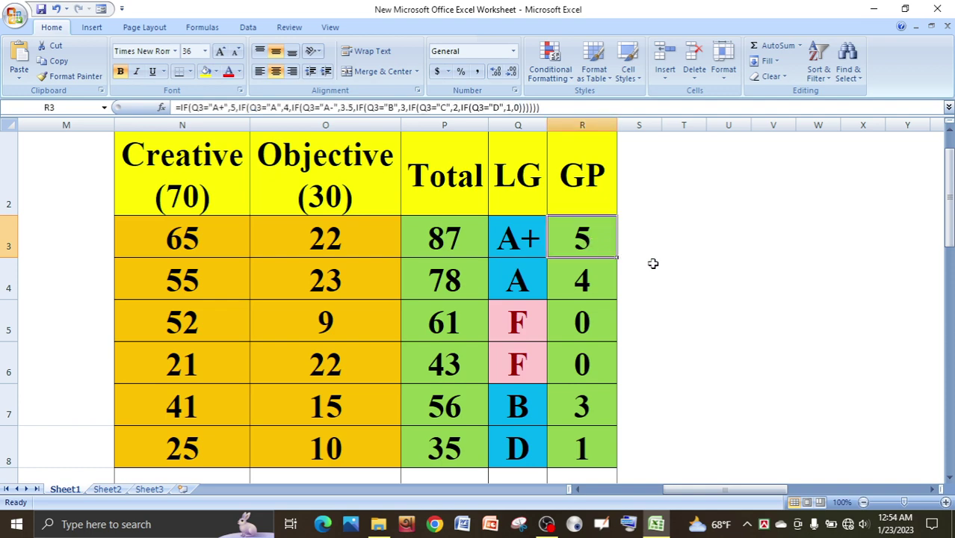
key(ctrl+c)
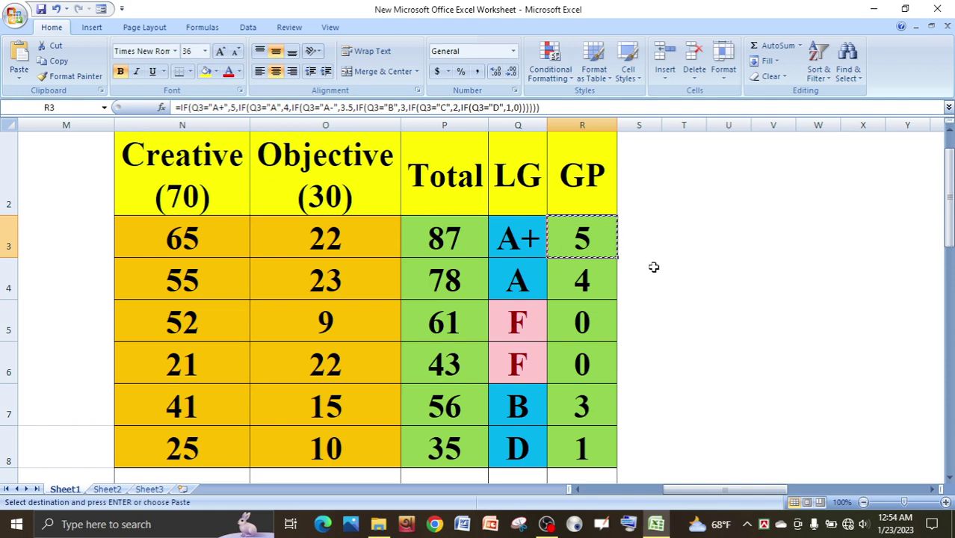
drag(671, 489, 738, 489)
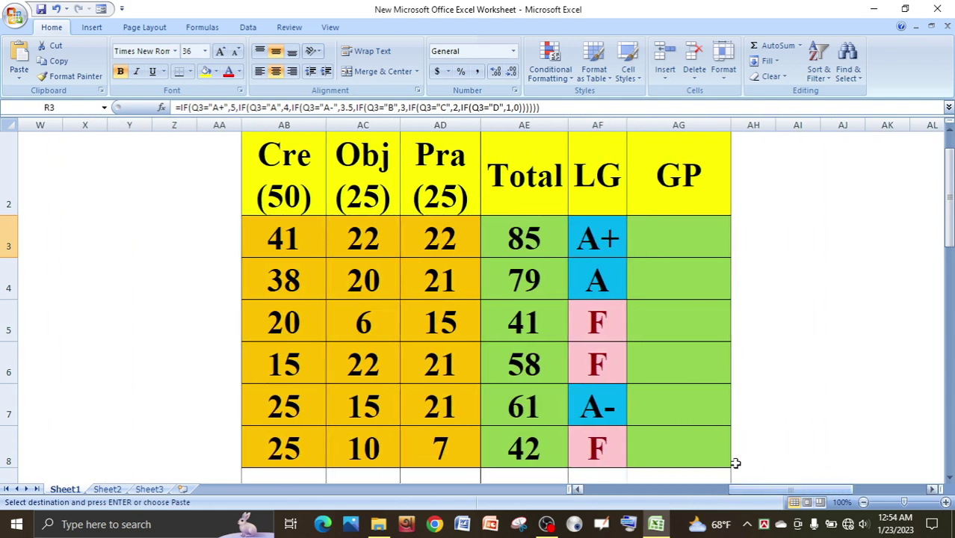
click(682, 244)
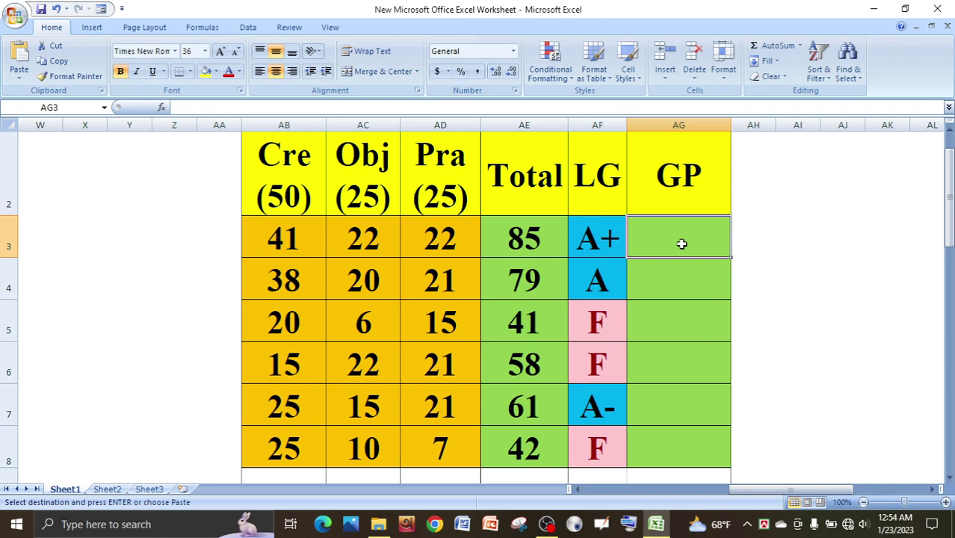
key(ctrl+v)
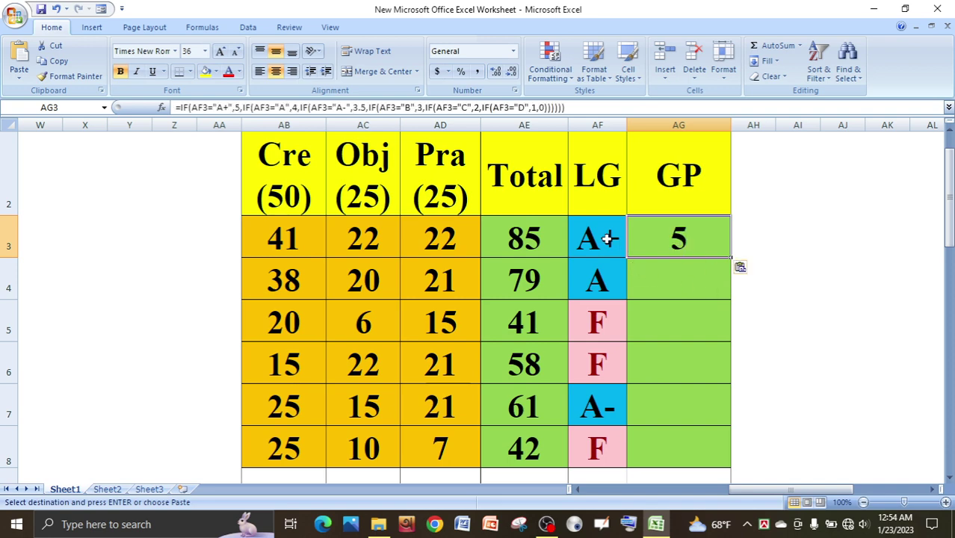
click(704, 275)
click(703, 245)
drag(730, 259, 723, 459)
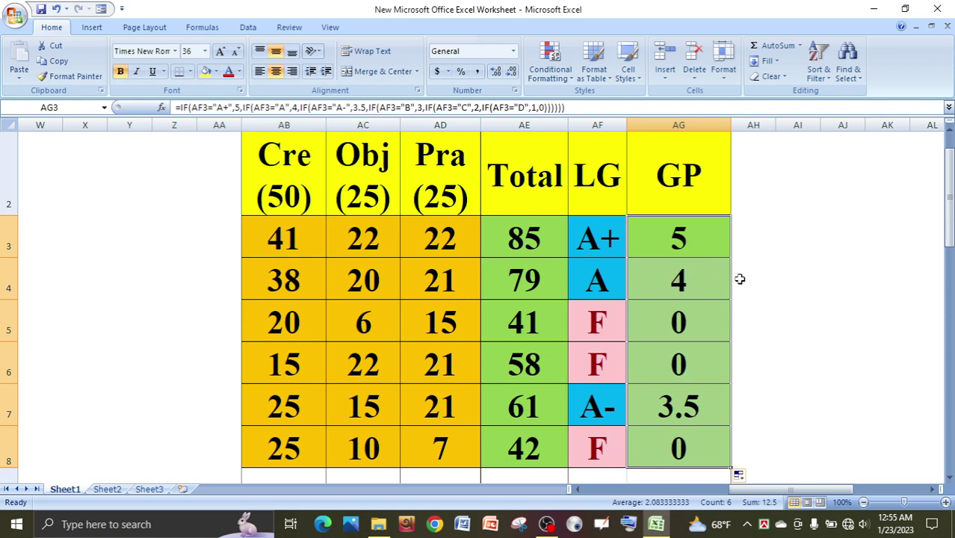
- Enter the heading 'GPA' in merged cell AH1, then show the ribbon KeyTips
drag(950, 234, 949, 223)
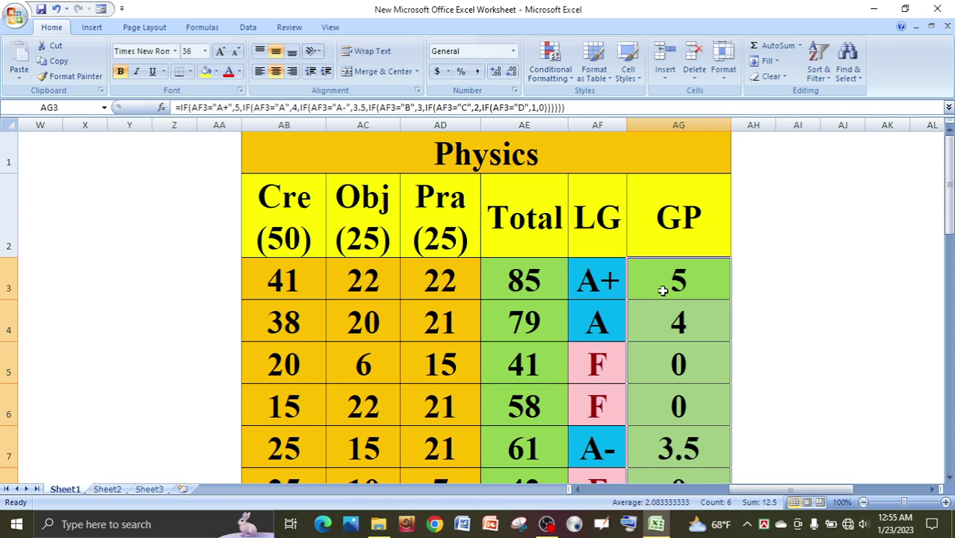
click(788, 216)
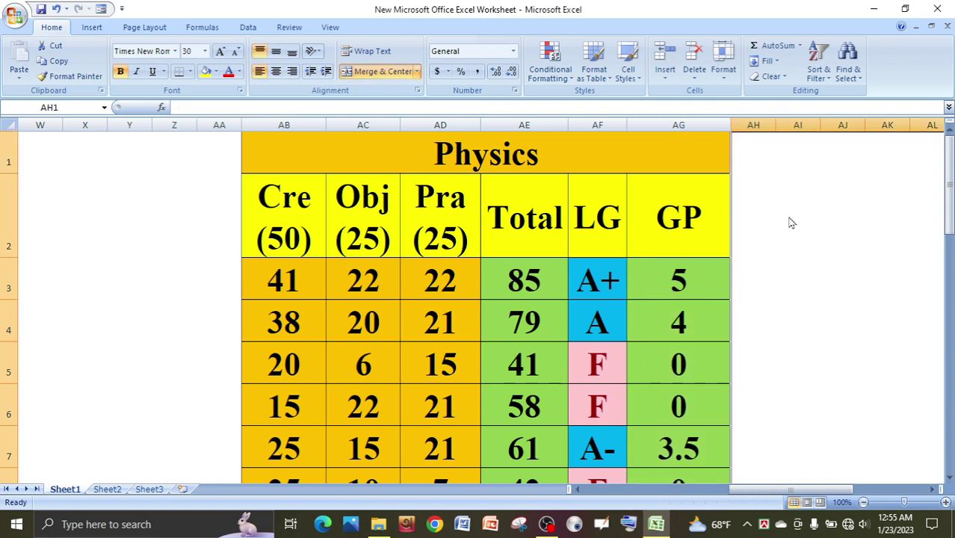
text(G)
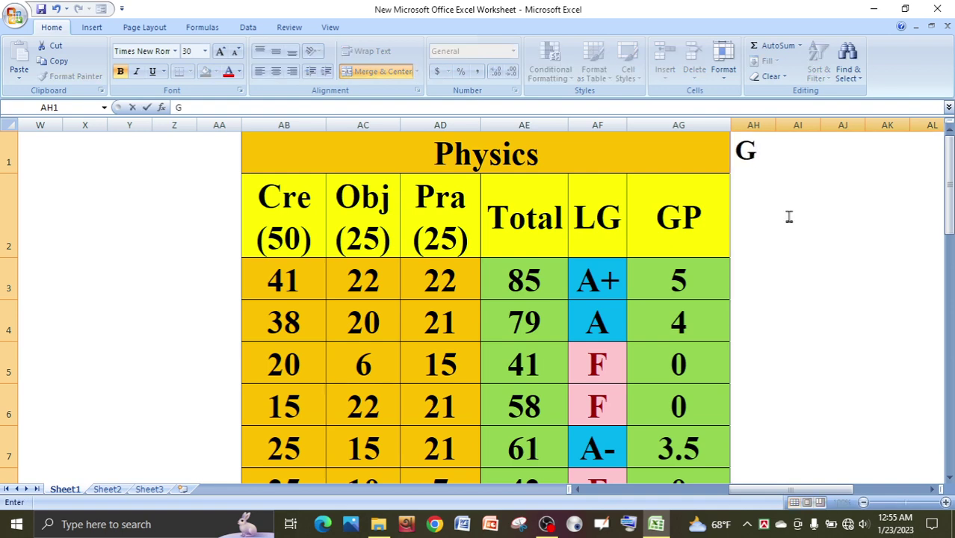
text(PA)
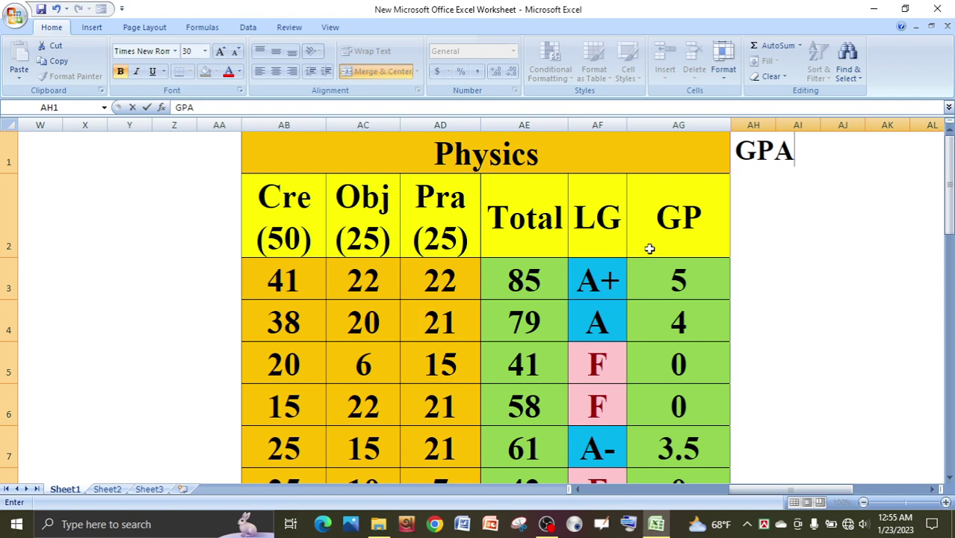
click(668, 280)
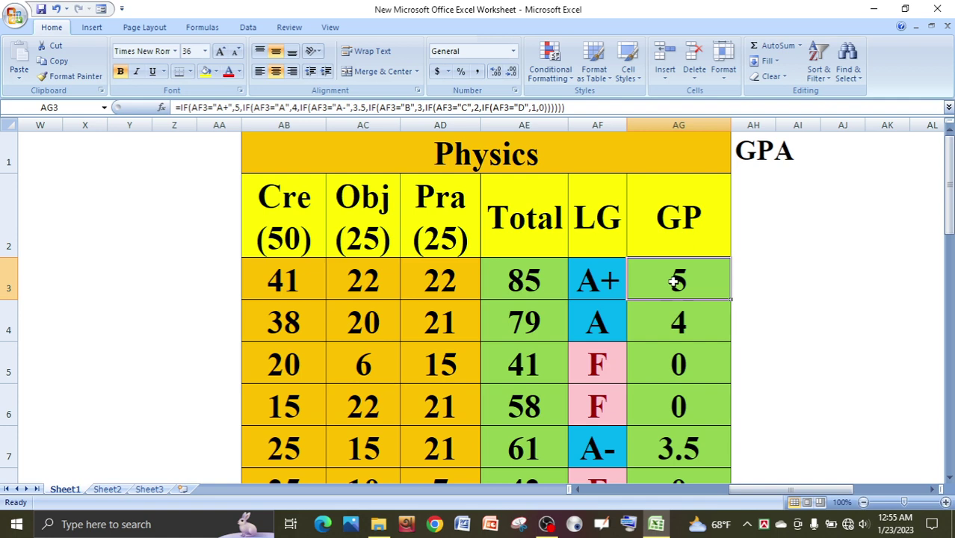
click(765, 178)
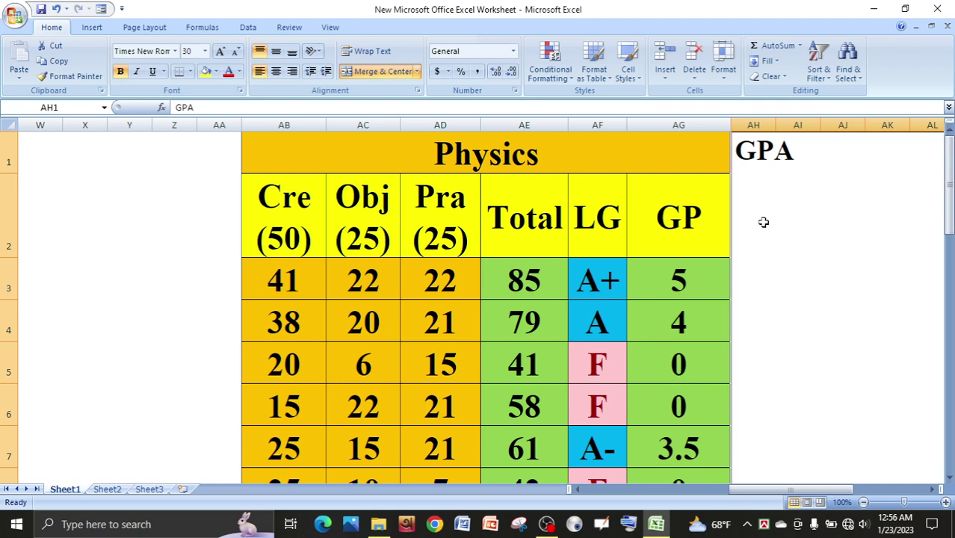
key(alt)
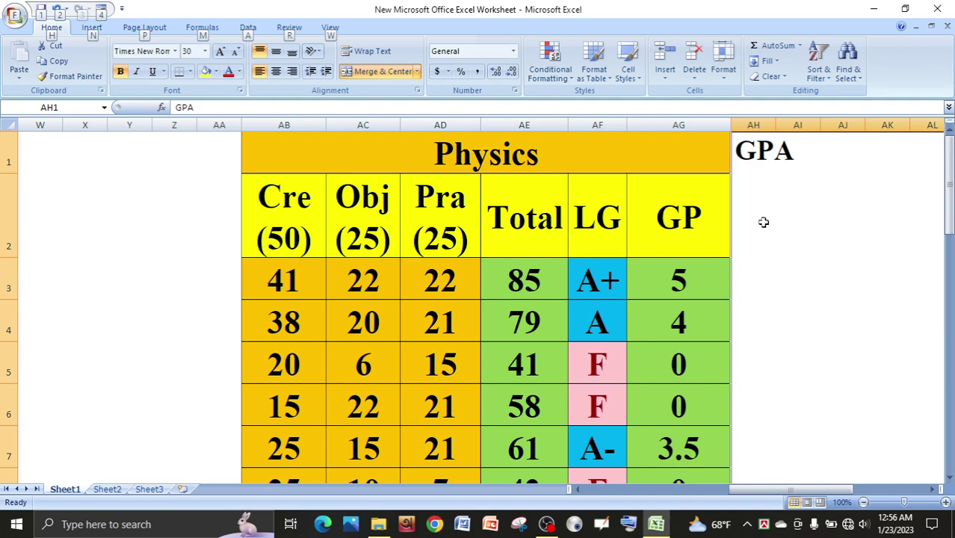